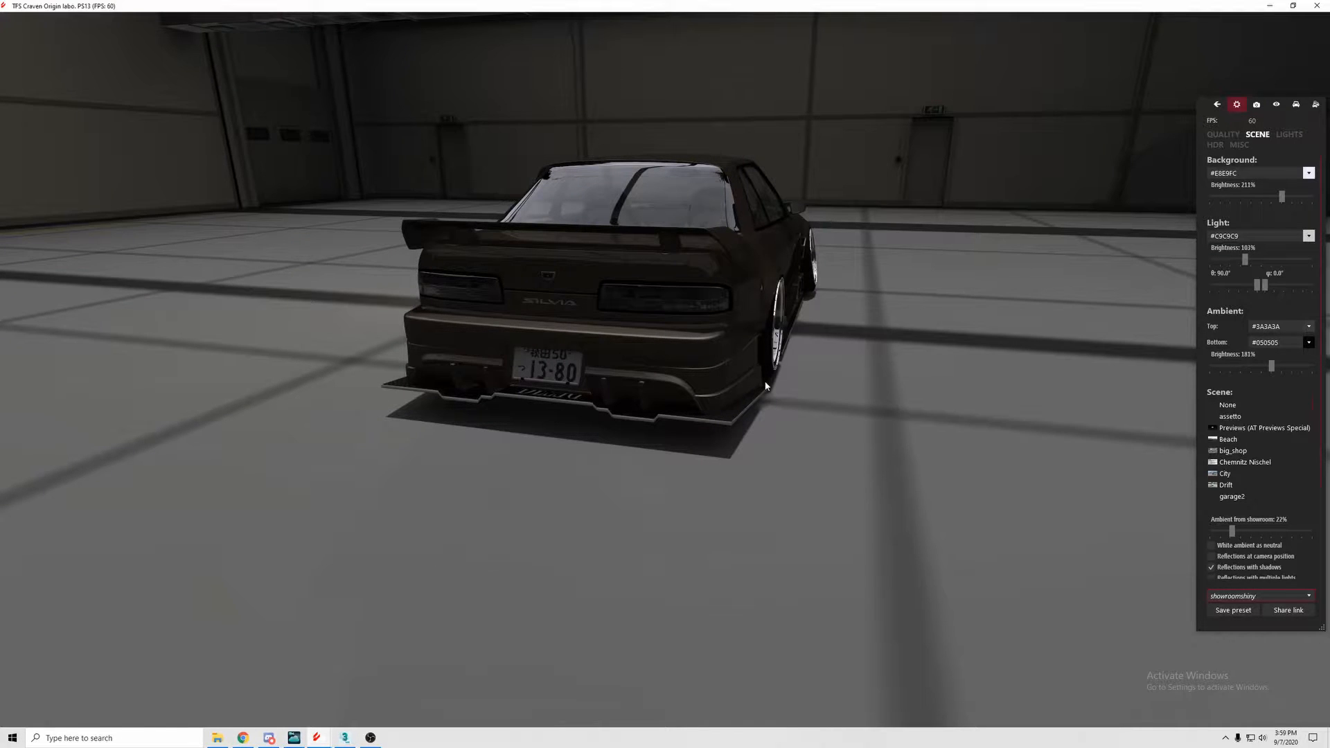
- Examine the PS13's exterior in the showroom from the rear, front and side
left_click_drag(810, 374, 1001, 347)
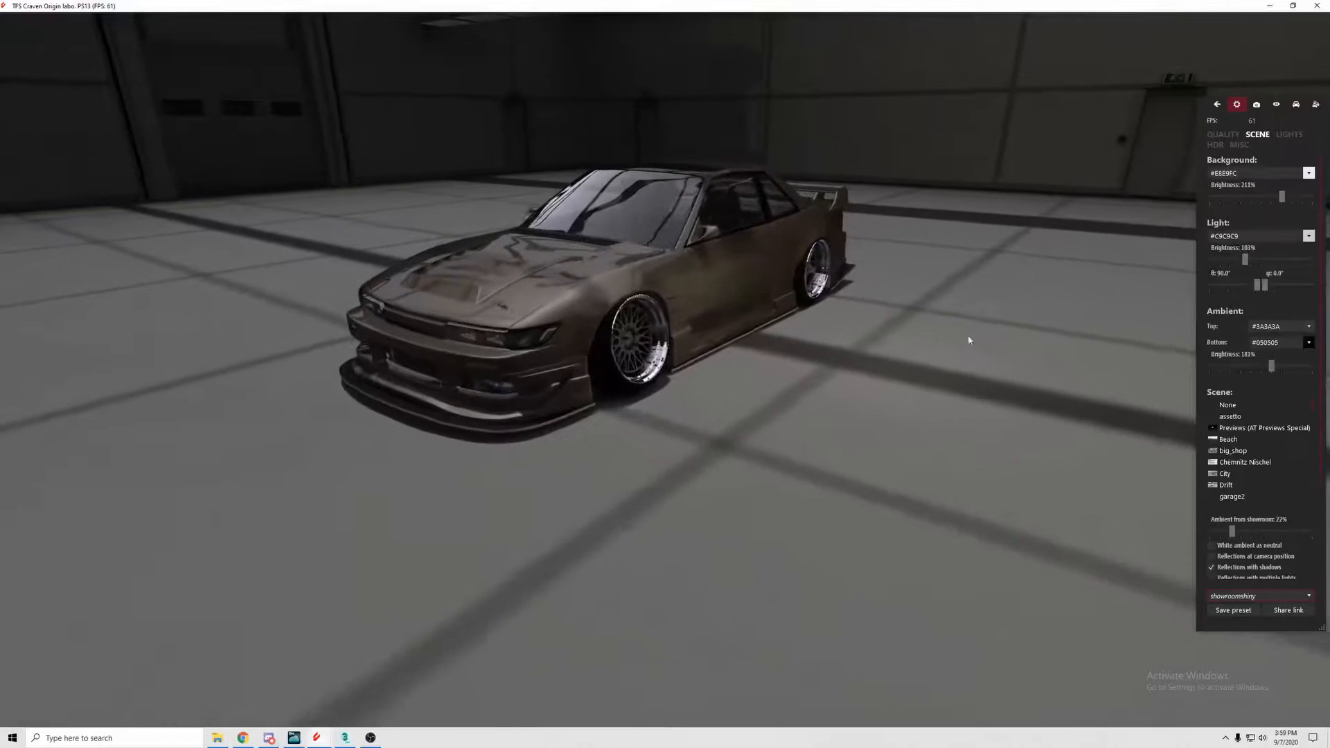
left_click_drag(906, 327, 888, 198)
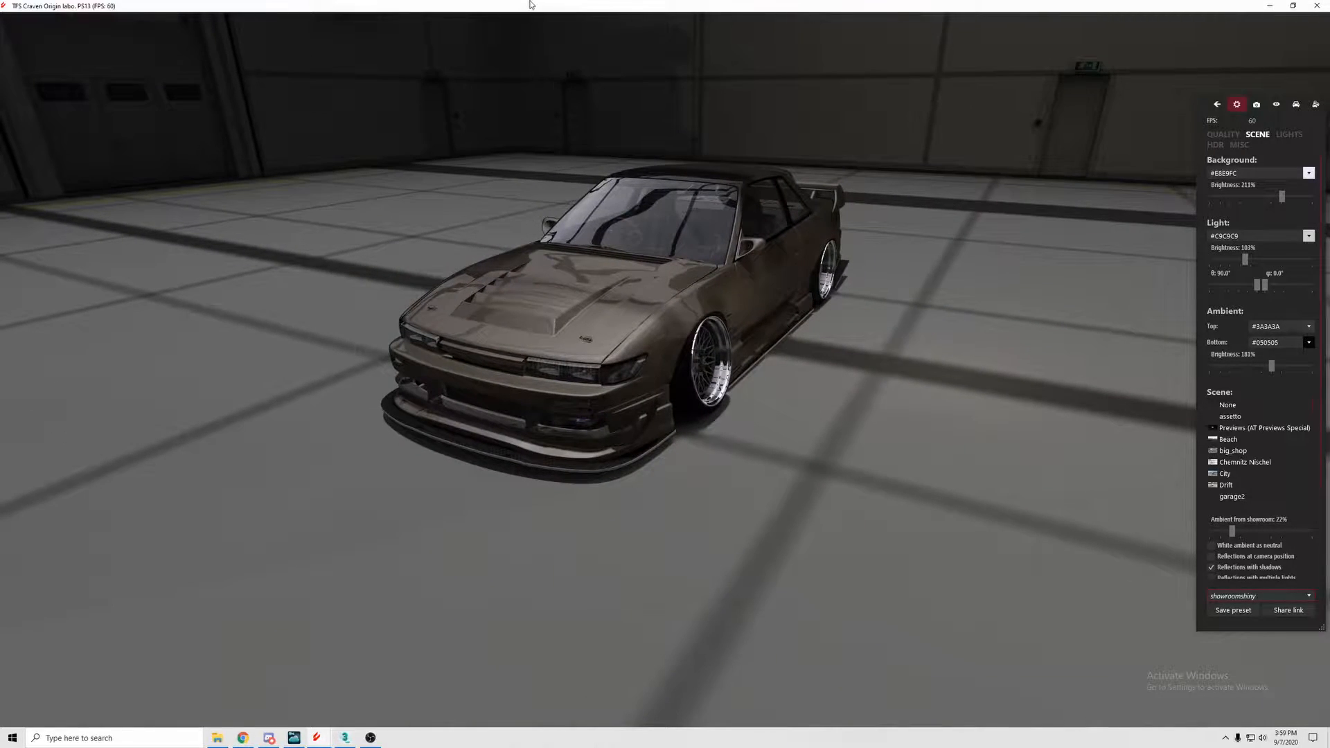
double_click(553, 10)
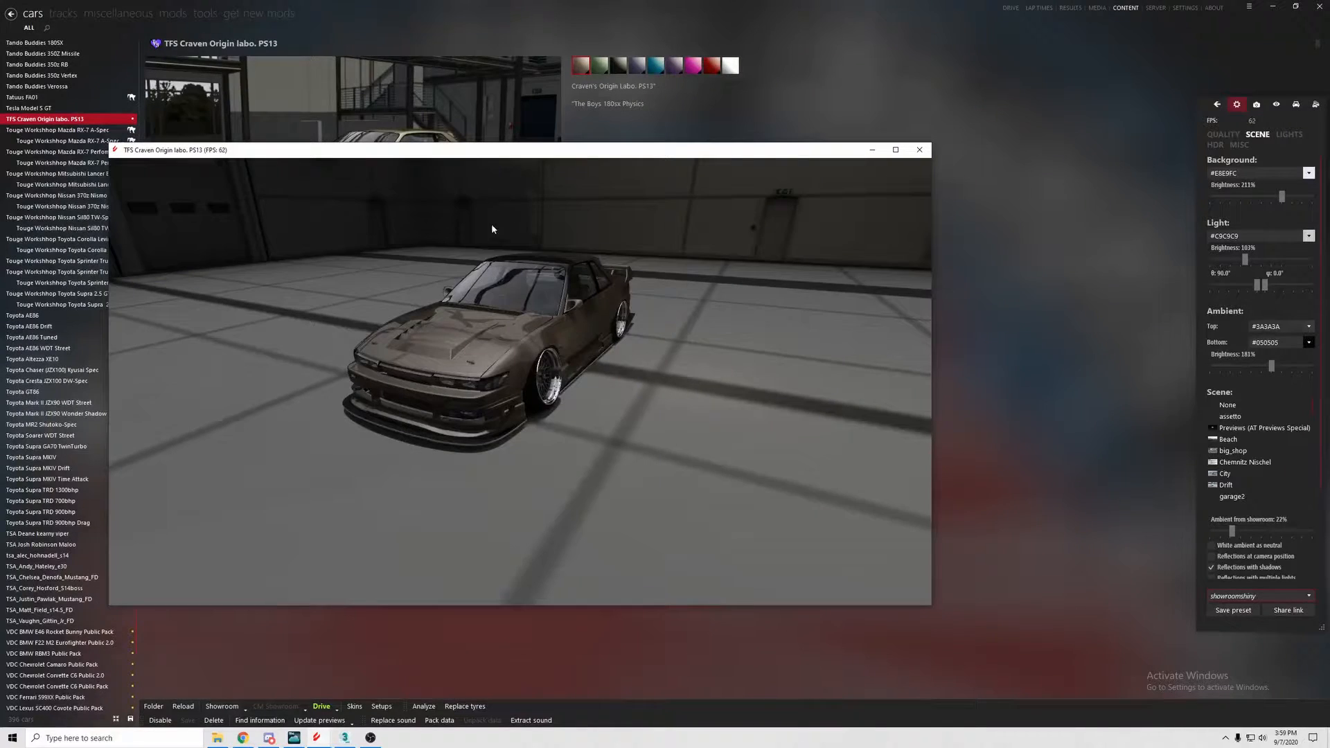
left_click(895, 149)
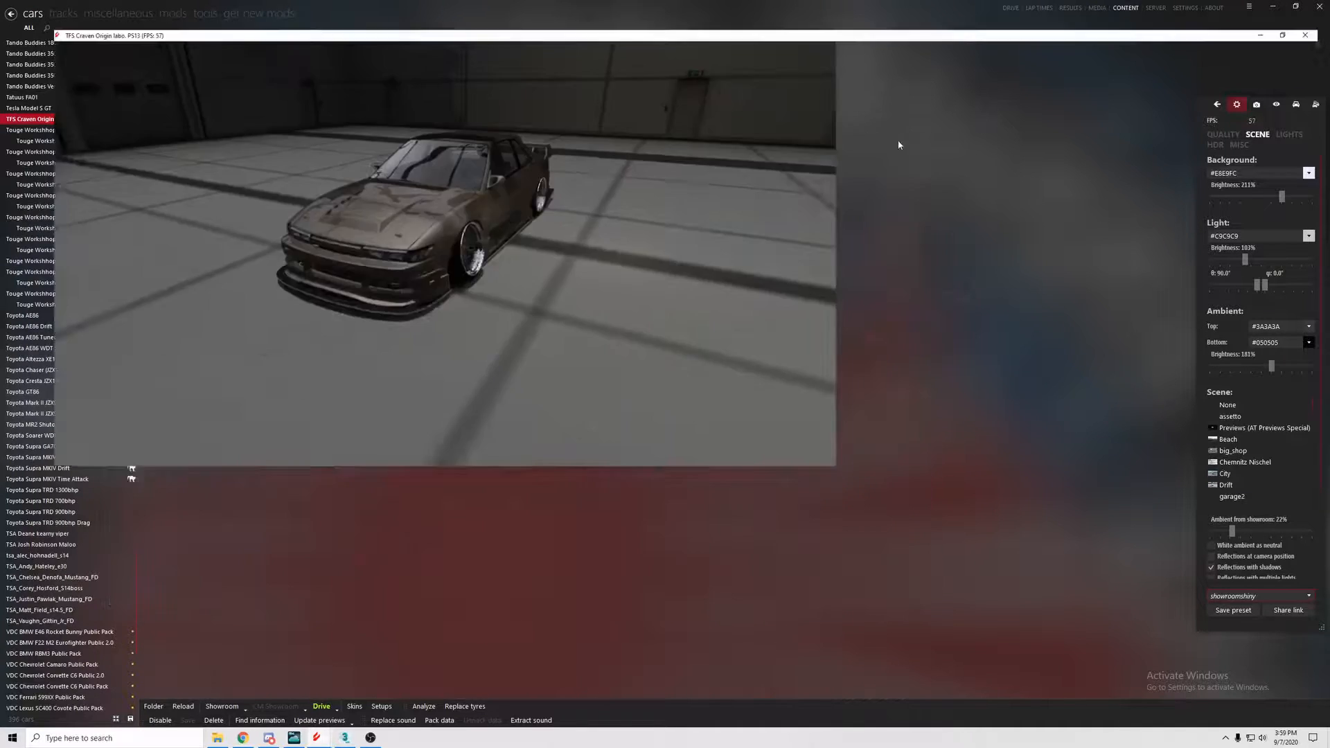
left_click_drag(895, 302, 699, 305)
- Select the car's Body_Doors mesh and view the generated AO map for its body texture
left_click(1217, 104)
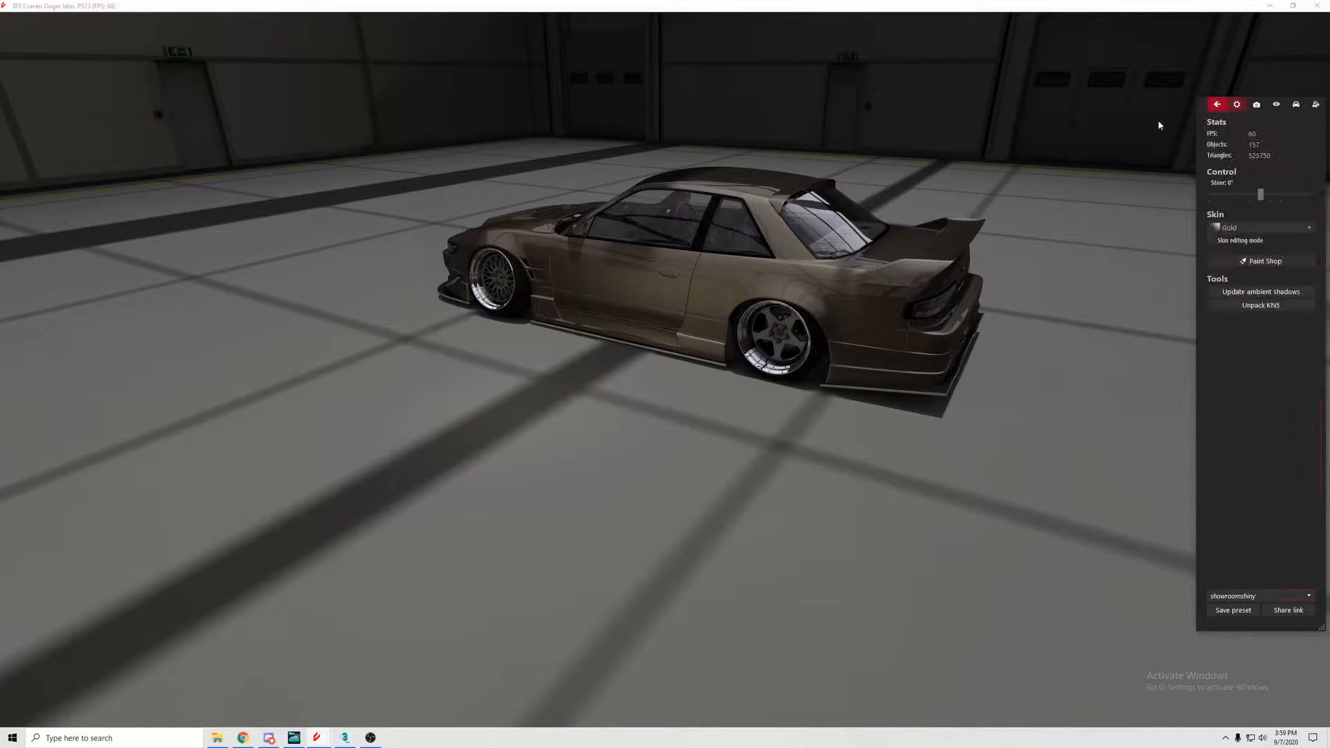
left_click(1104, 248)
left_click(691, 296)
left_click_drag(691, 296, 1162, 247)
left_click(702, 286)
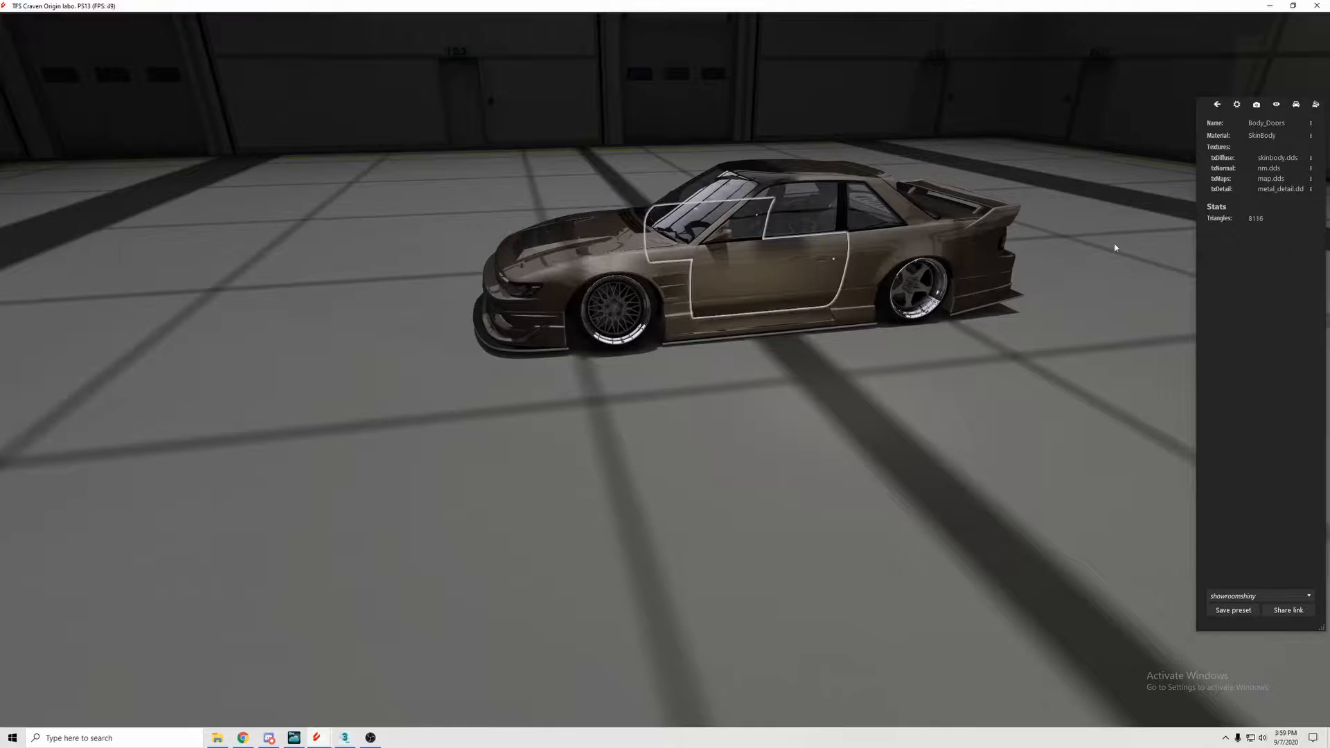
left_click(722, 437)
left_click(774, 479)
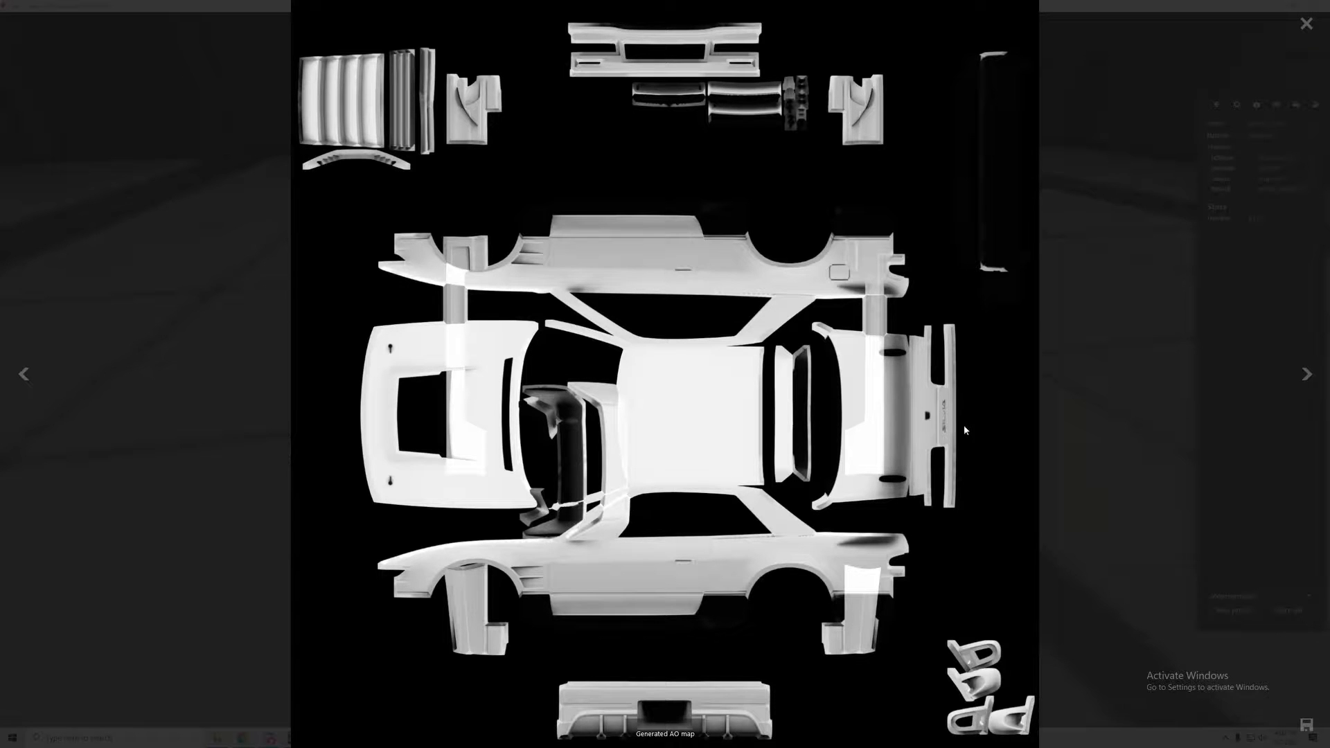
left_click(1306, 24)
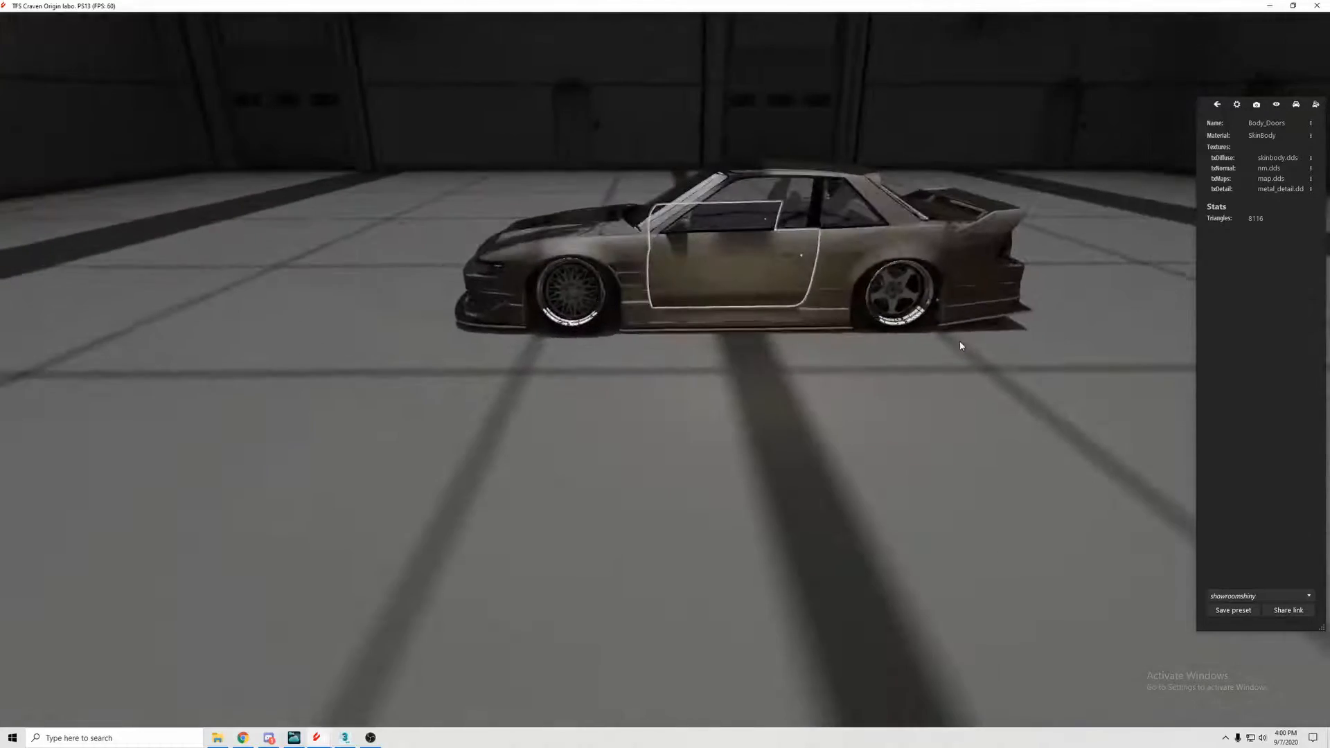
- Start unpacking the car's KN5 model and browse to Documents > Assetto Mods > Current Projects for the destination
left_click_drag(1126, 341, 969, 335)
left_click(1218, 105)
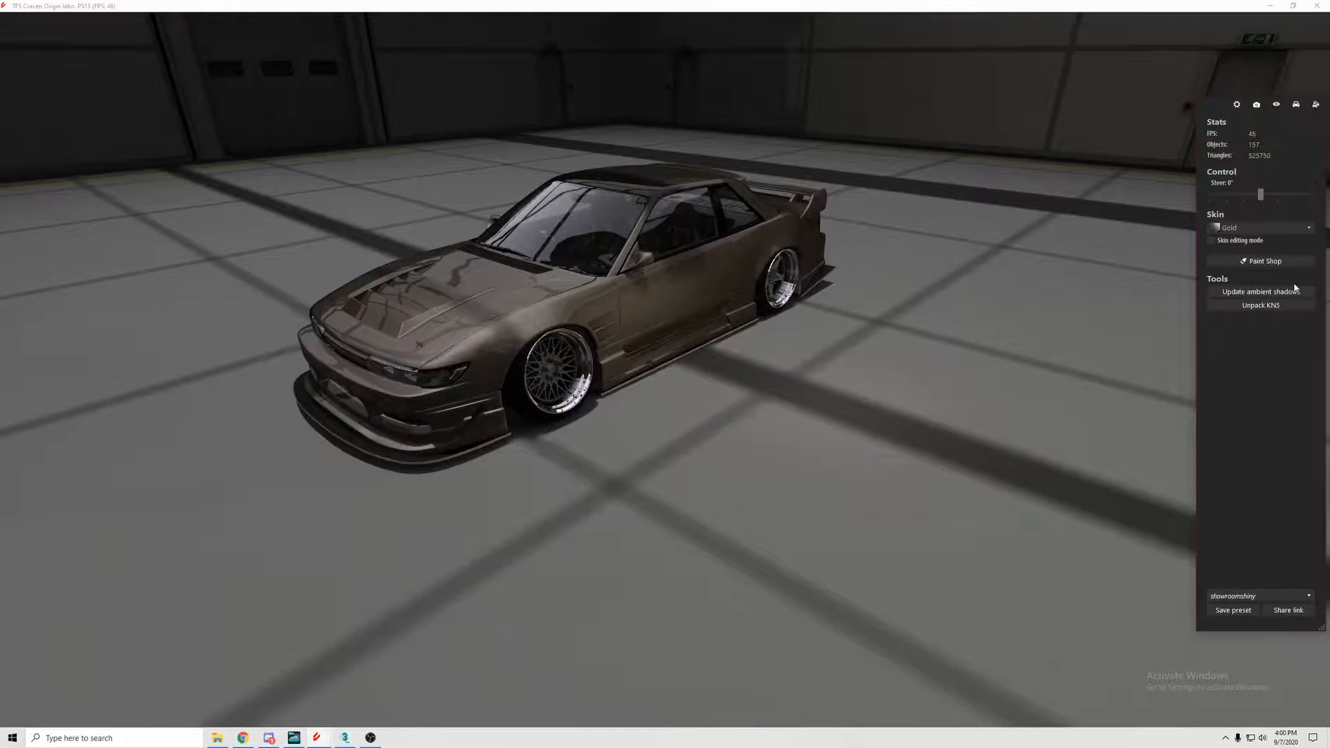
left_click(1294, 305)
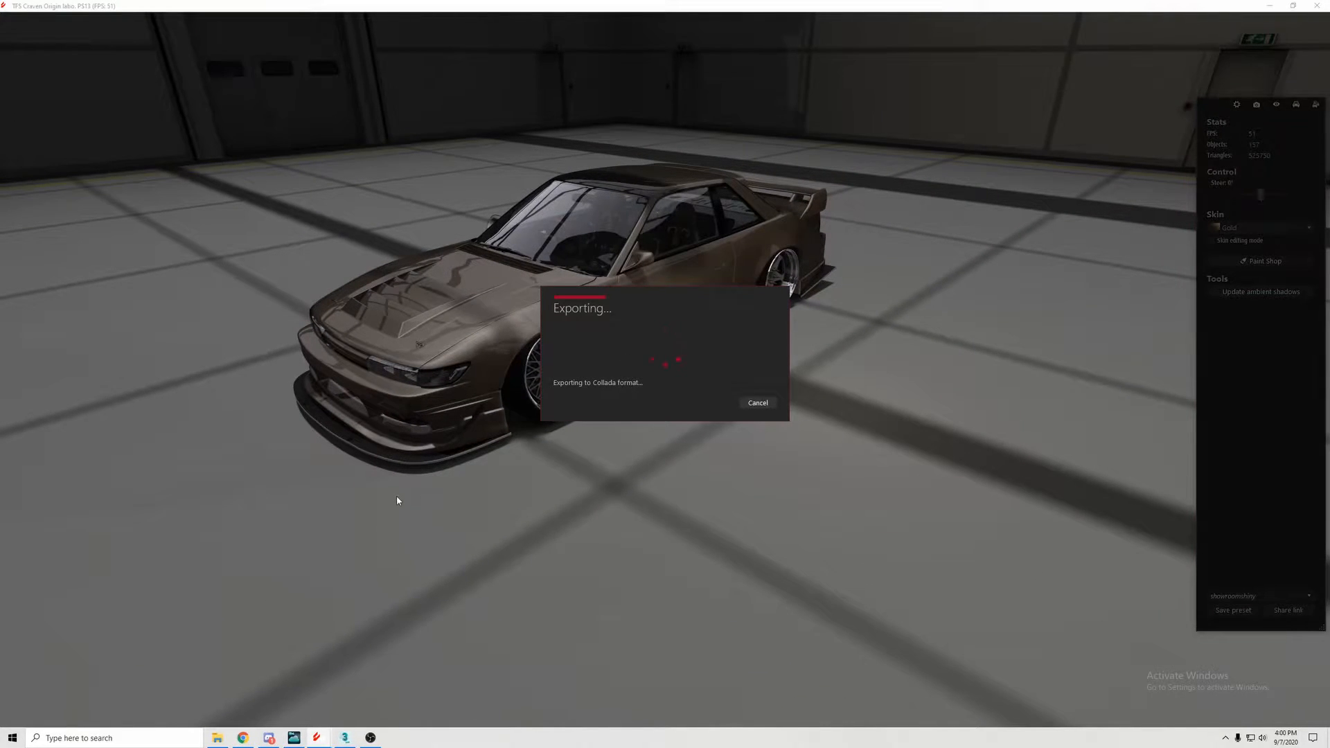
left_click(588, 401)
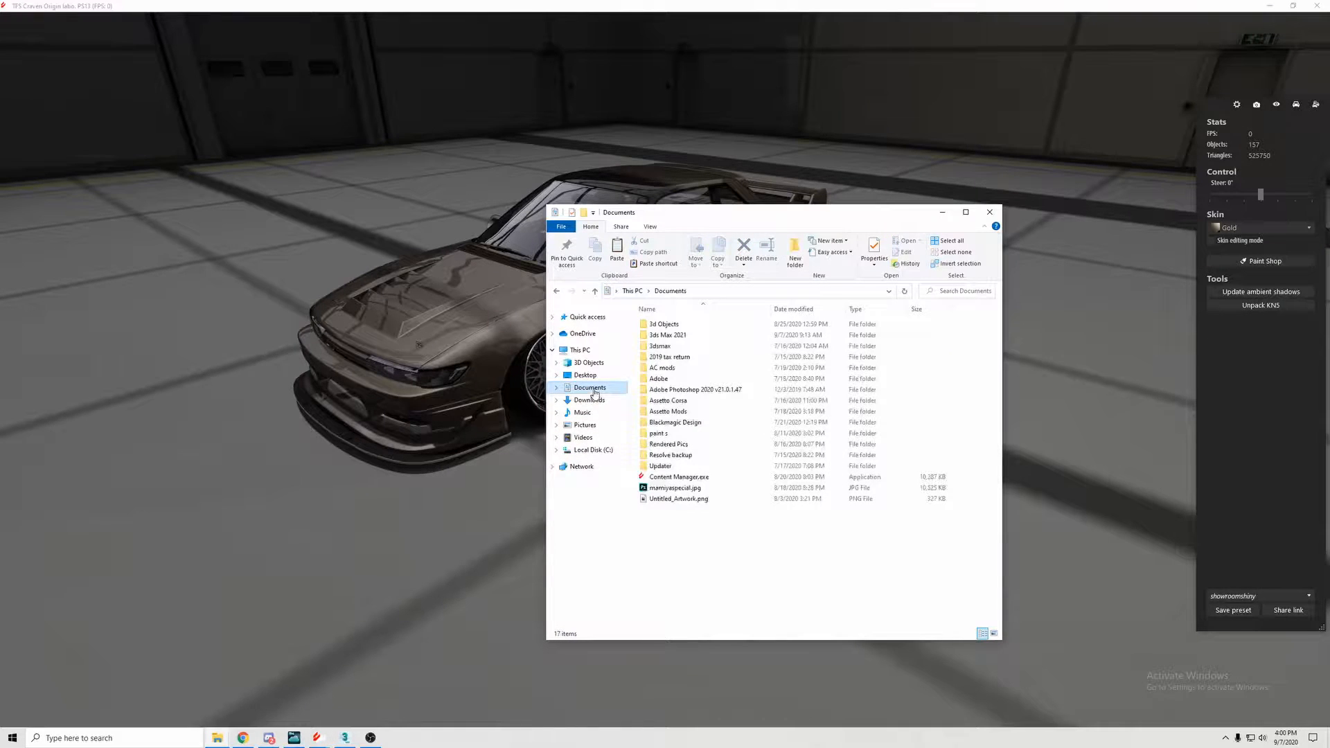
double_click(720, 413)
left_click(686, 326)
double_click(688, 326)
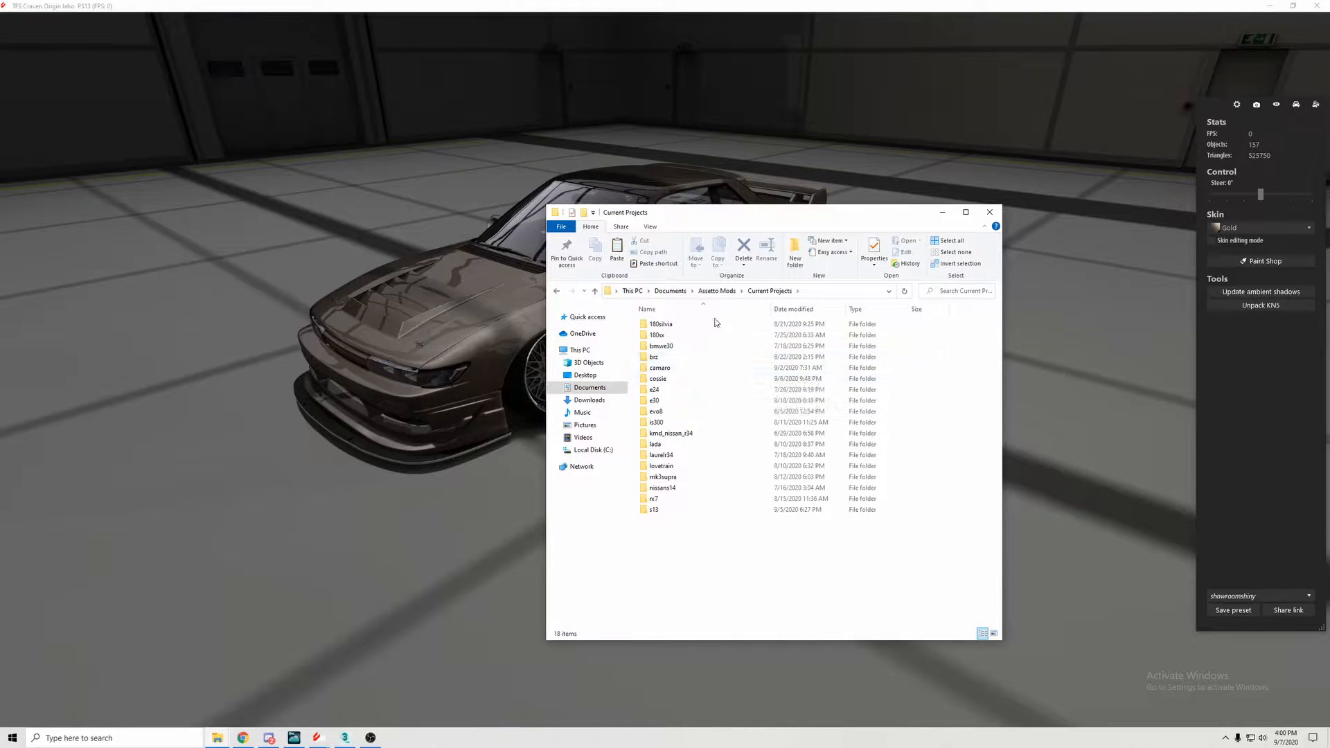
- Create a folder named cravens13 in Current Projects and use it as the destination for the unpacked model
left_click(794, 261)
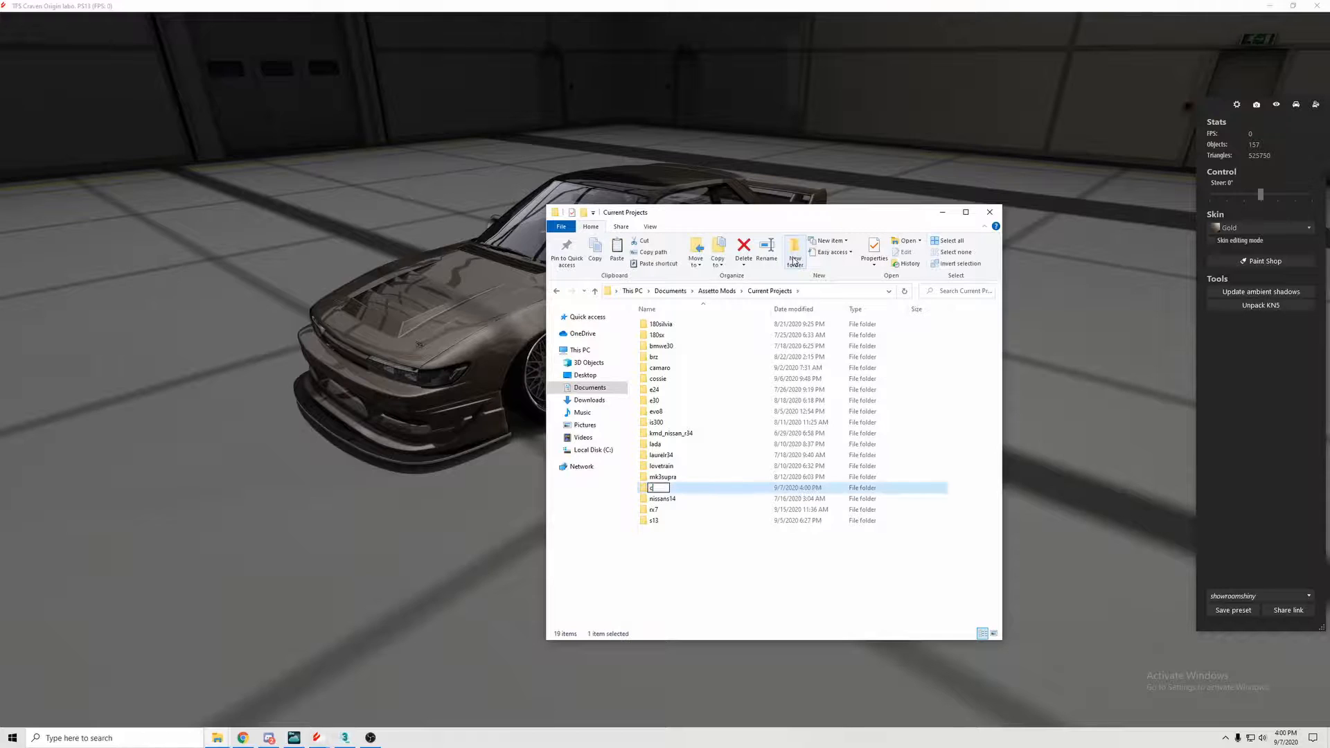
type("cravens13")
key("Return")
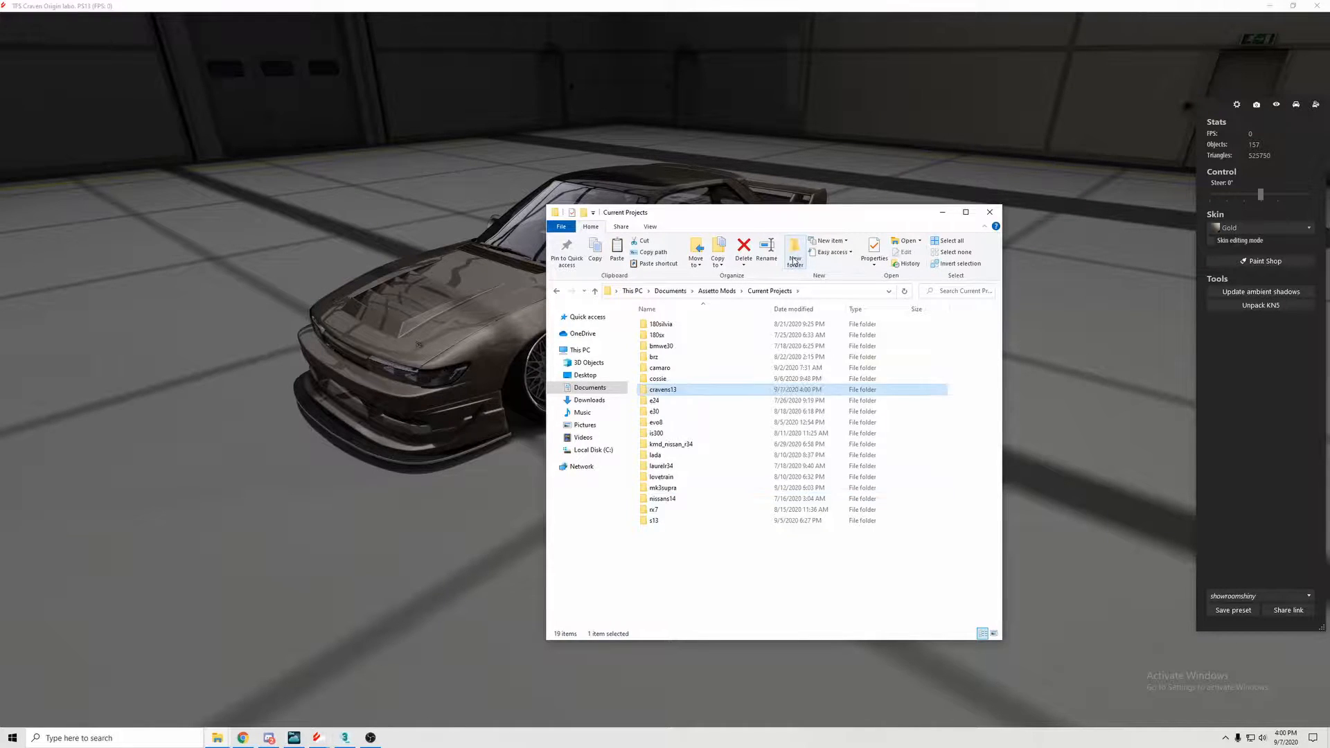
key("Return")
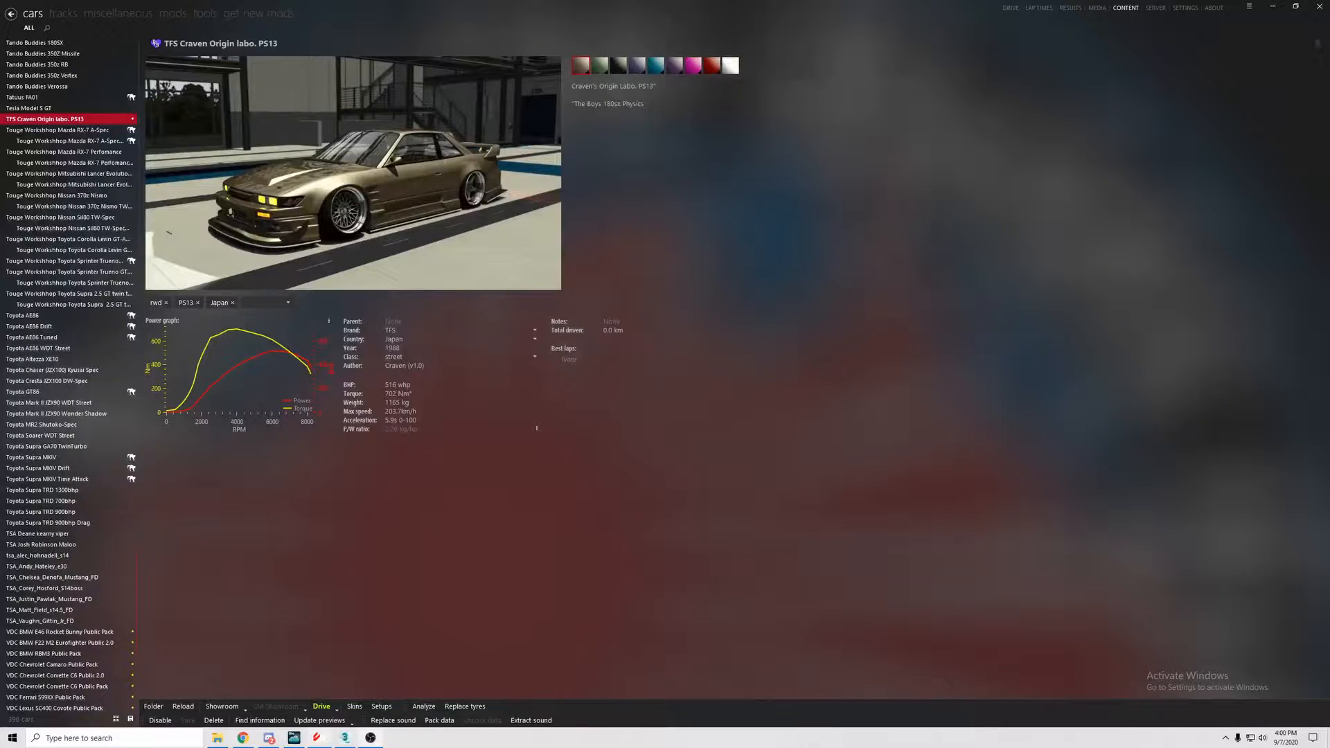
- Switch to 3ds Max and import the car's FBX file from the Current Projects\cravens13 folder with file units in meters
left_click(345, 736)
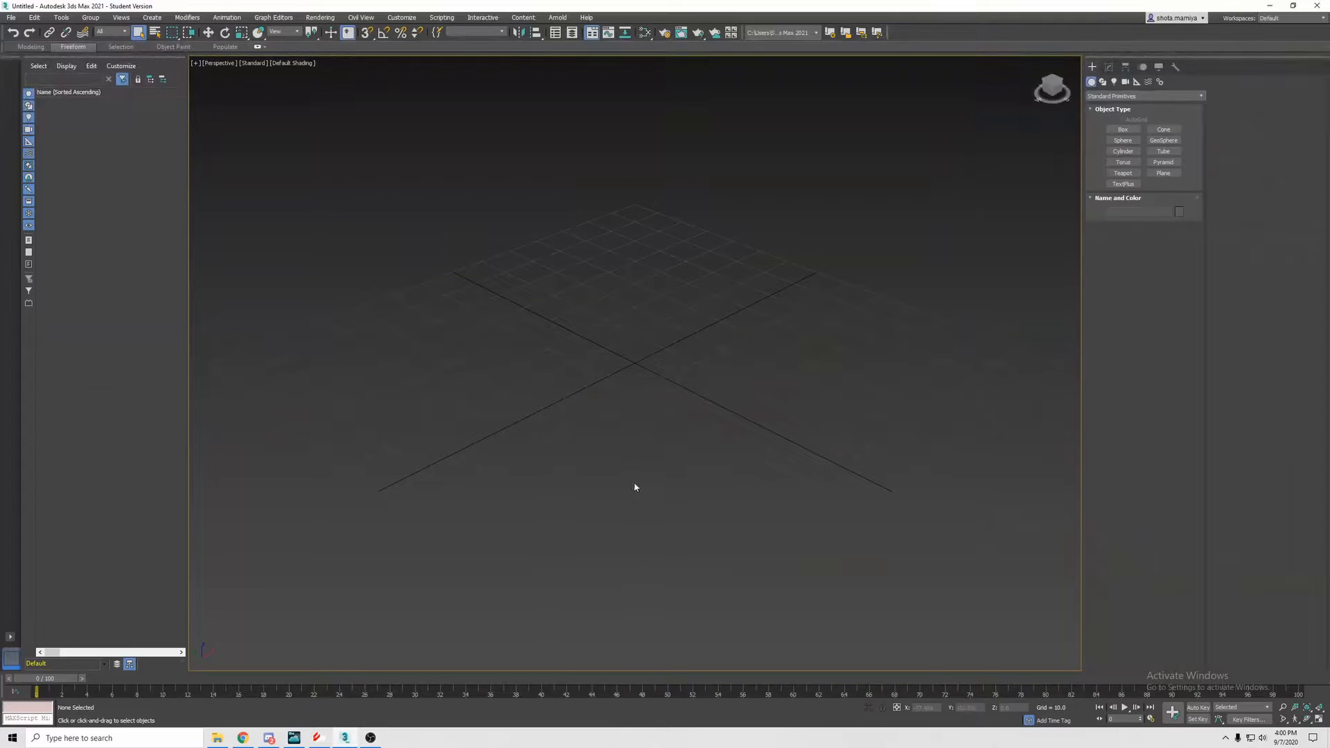
left_click(11, 17)
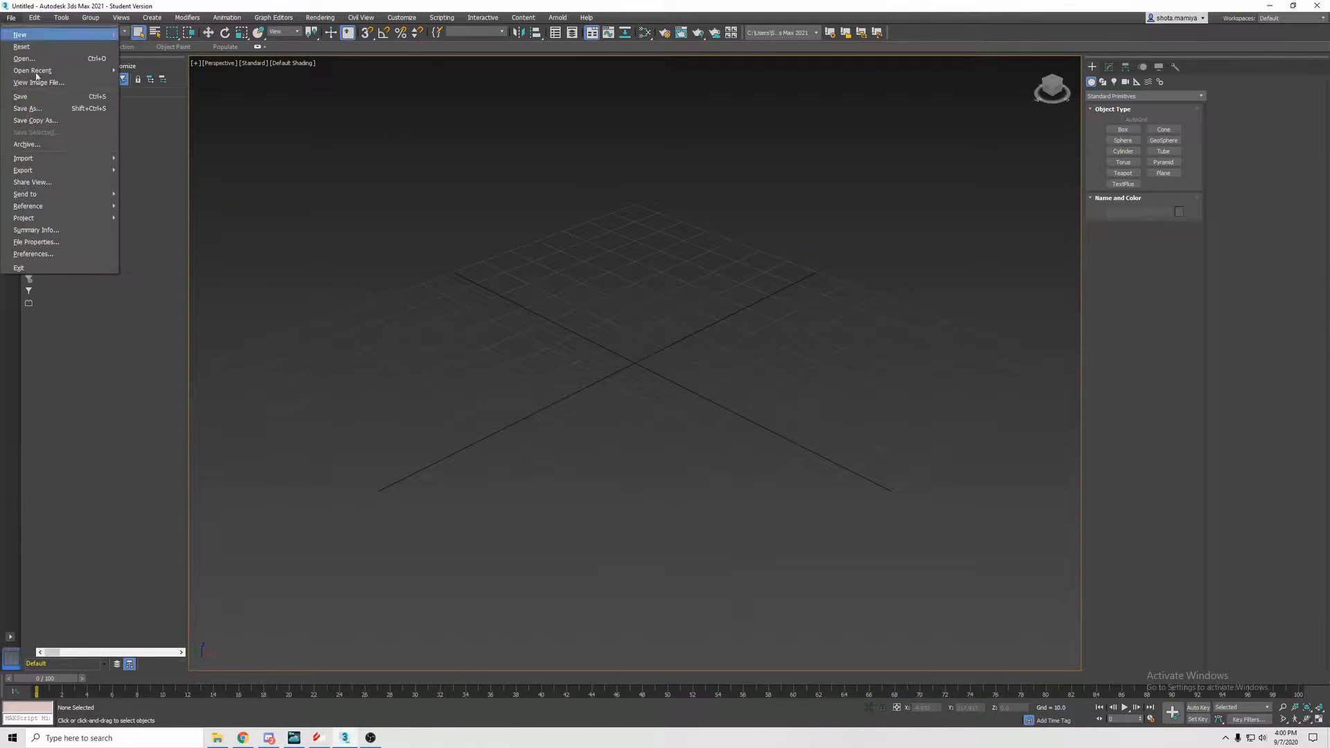
mouse_move(72, 161)
left_click(142, 159)
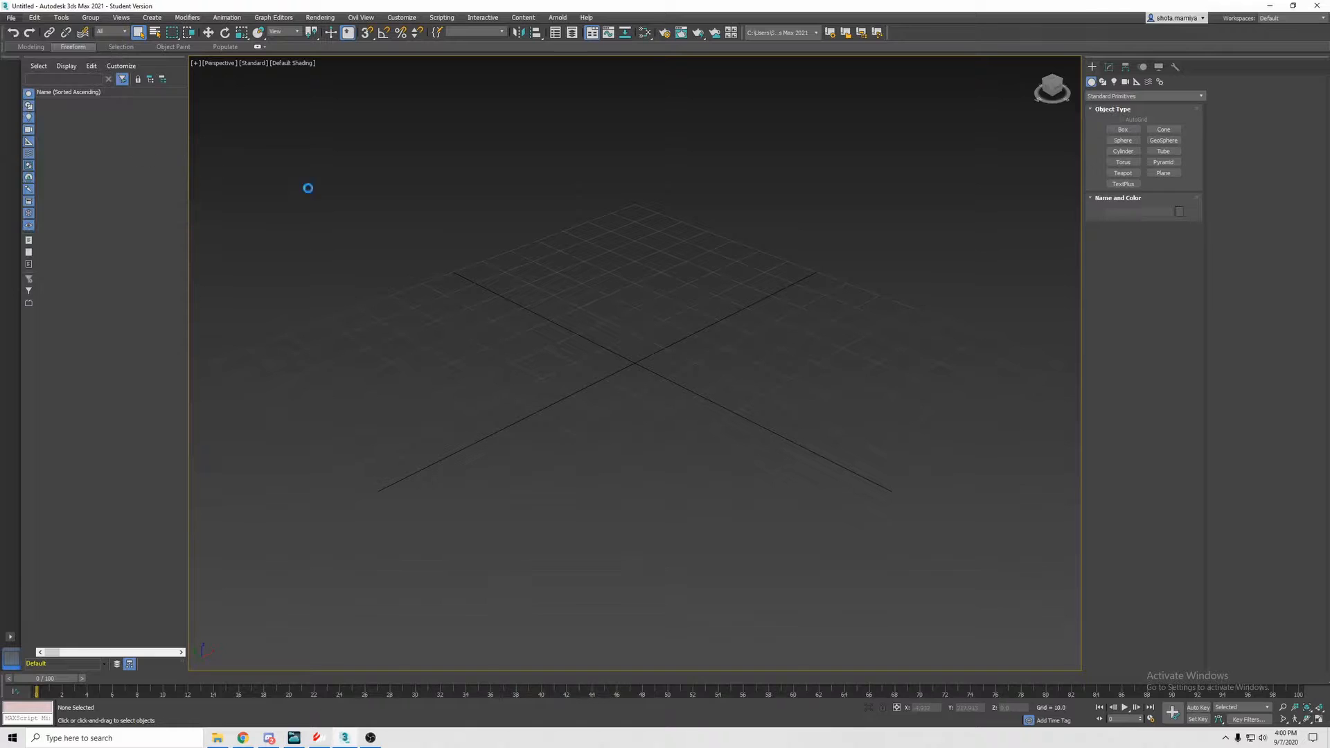
key("BackSpace")
double_click(125, 163)
double_click(113, 83)
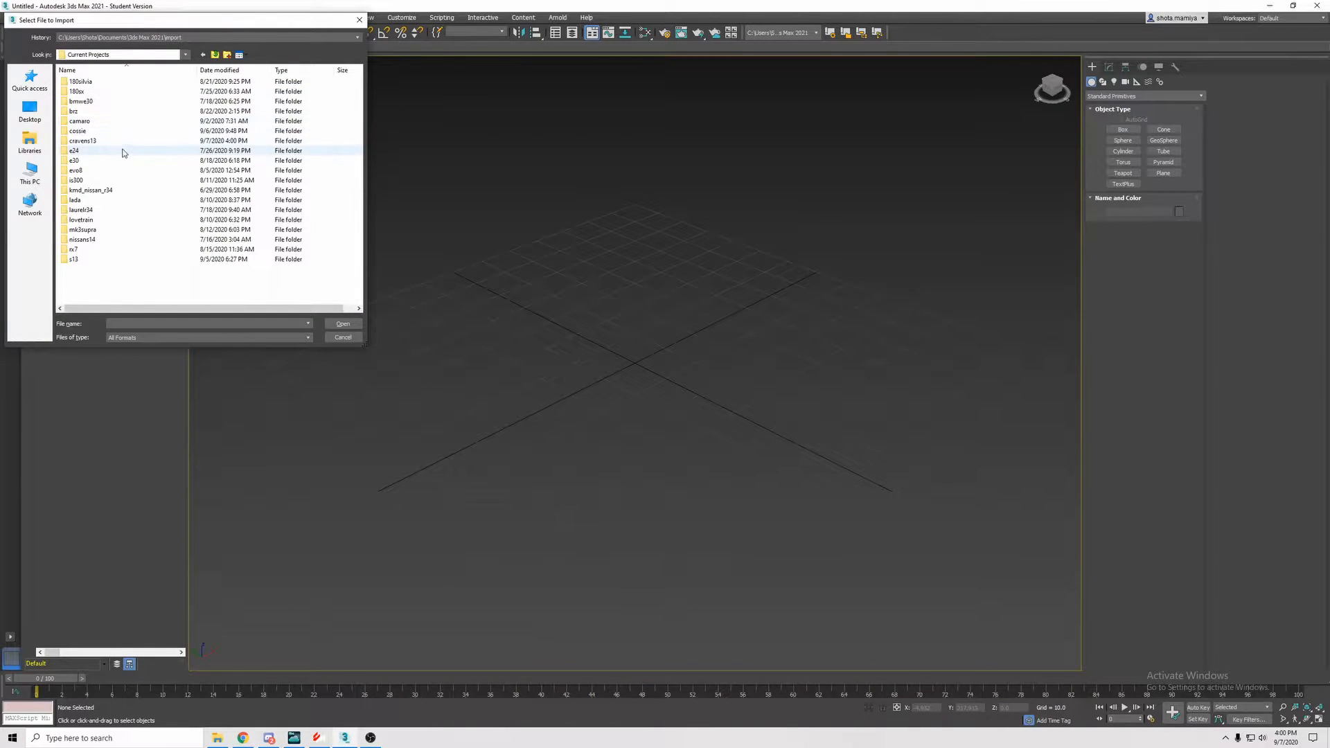
double_click(115, 141)
double_click(144, 90)
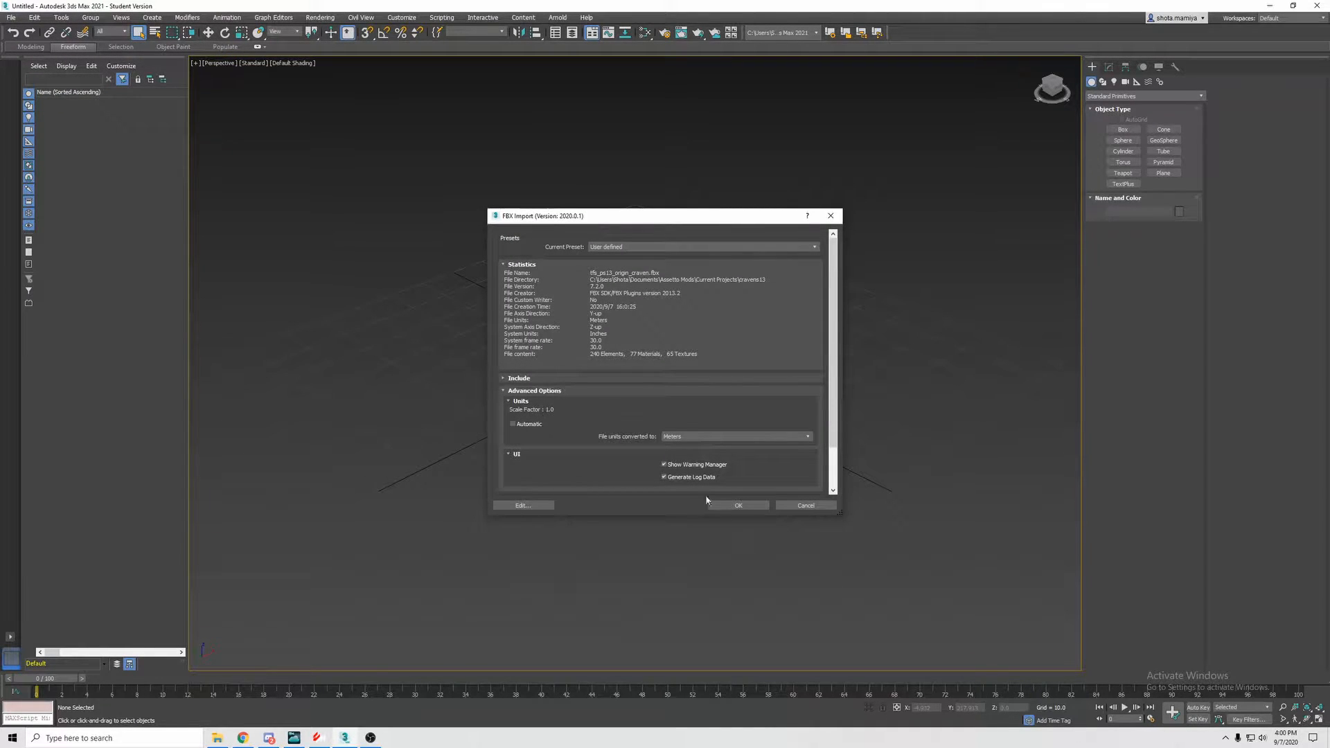
left_click(740, 505)
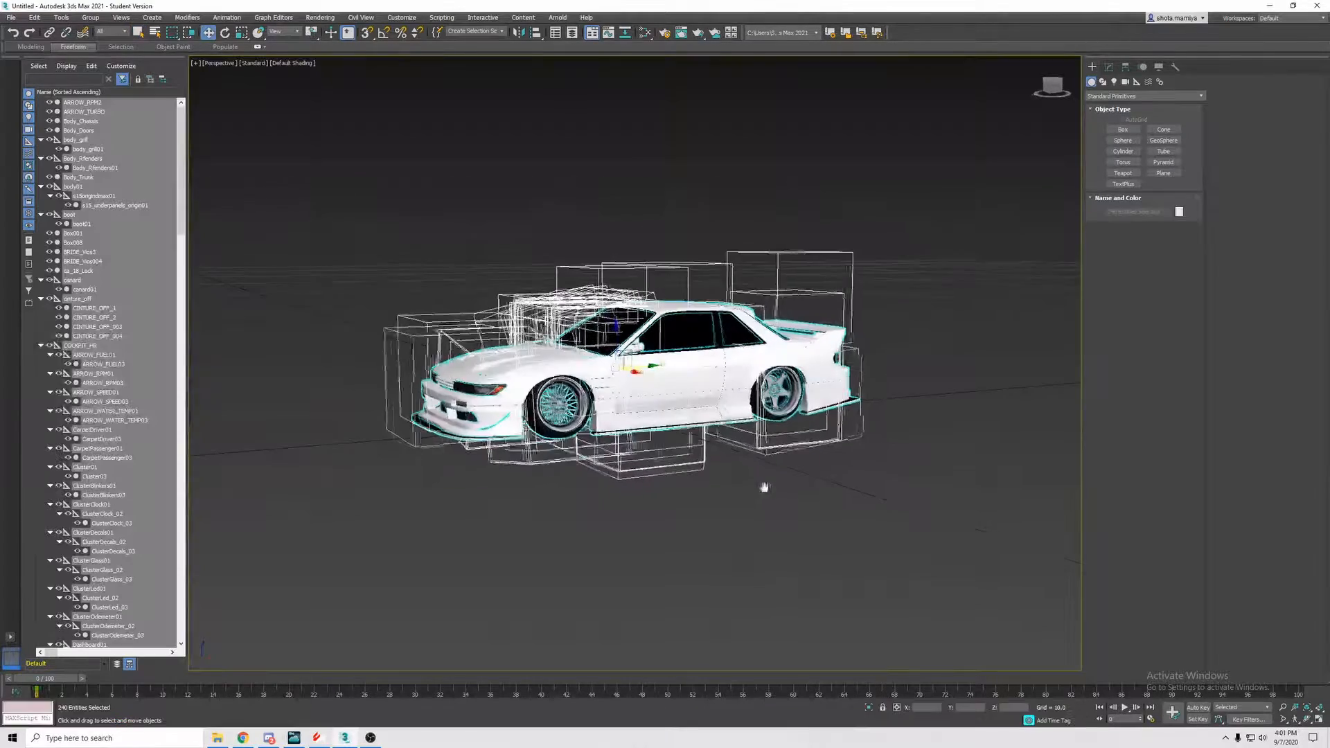
- Clear the imported selection, pick the doors, and try showing the car with edged faces and Clay shading
left_click(819, 469)
middle_click_drag(820, 469, 766, 426, "alt")
scroll(765, 423, "up", 3)
left_click(663, 377)
mouse_move(690, 410)
middle_mouse_down()
mouse_move(714, 417)
mouse_move(678, 428)
mouse_move(772, 447)
middle_mouse_up()
key("F4")
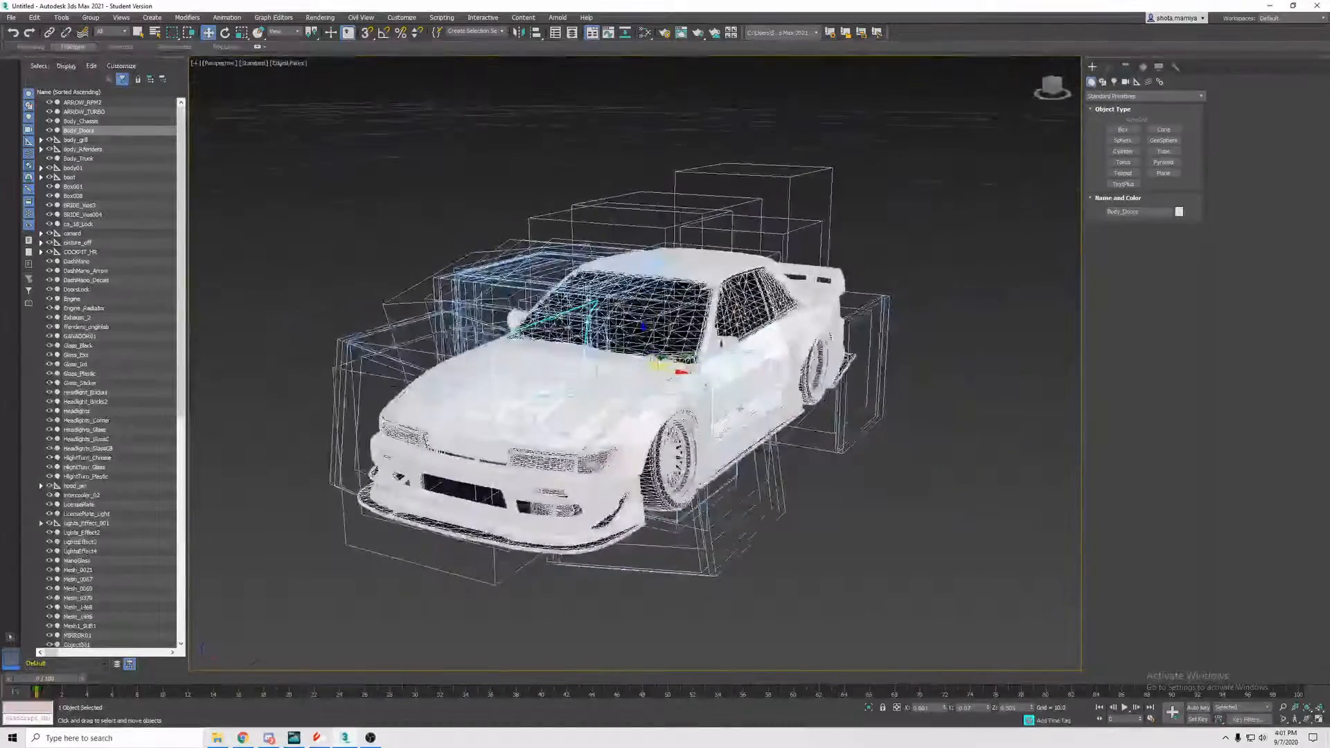
left_click(308, 64)
left_click(340, 128)
mouse_move(693, 333)
middle_mouse_down("alt")
mouse_move(679, 328)
mouse_move(727, 374)
middle_mouse_up("alt")
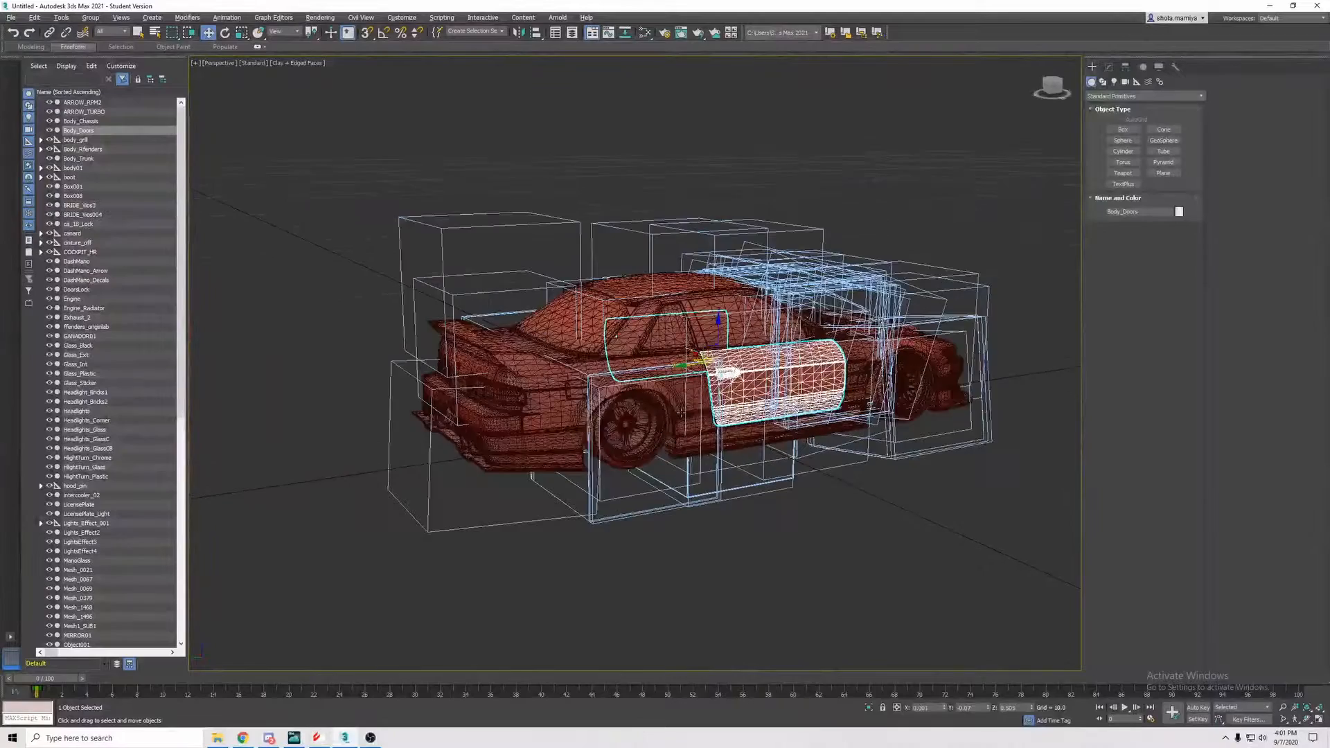
- Return the perspective viewport to Default Shading and turn edged faces off
left_click(295, 68)
left_click(297, 63)
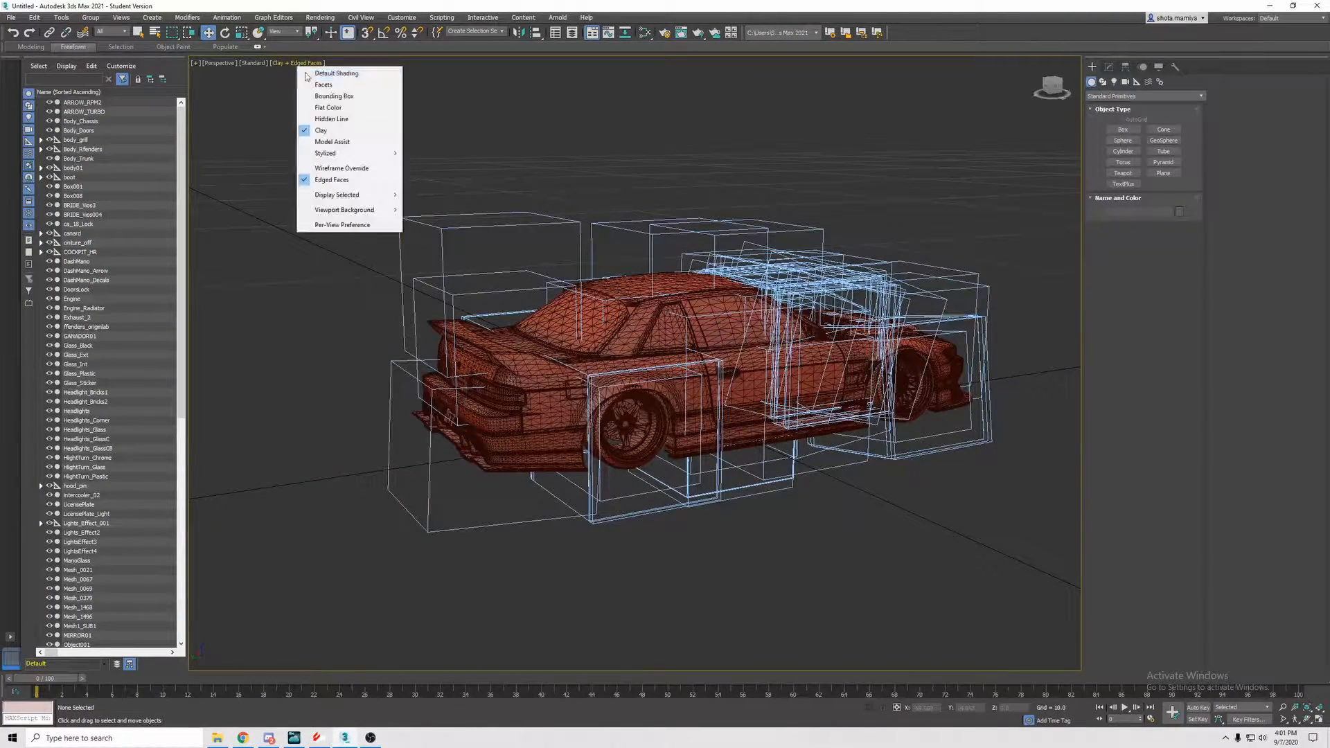
left_click(312, 82)
left_click(298, 65)
left_click(308, 72)
middle_click_drag(599, 250, 443, 260, "alt")
key("F4")
middle_click_drag(839, 283, 714, 308, "alt")
middle_click_drag(735, 365, 689, 360, "alt")
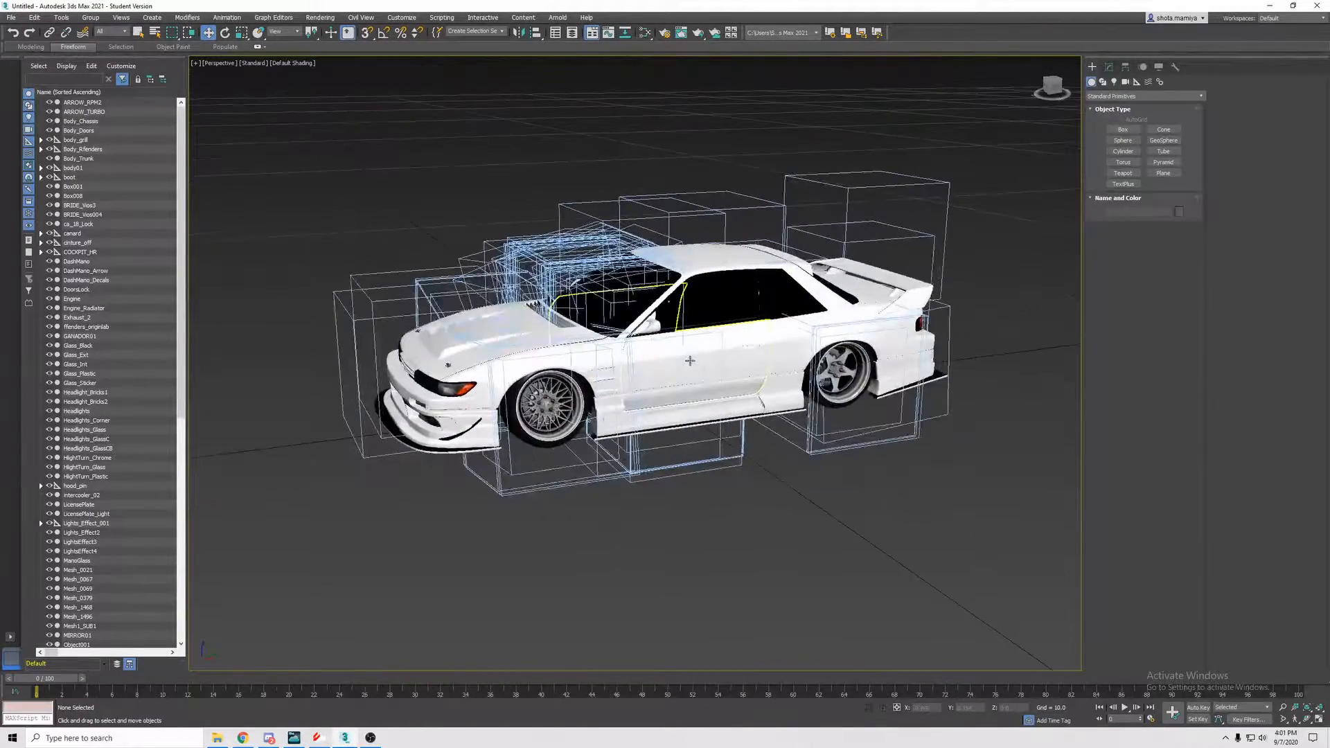
- Select the doors, rear fenders, roof, side skirts and front fenders together
left_click(690, 360)
left_click(792, 355, "ctrl")
middle_click_drag(793, 355, 805, 358)
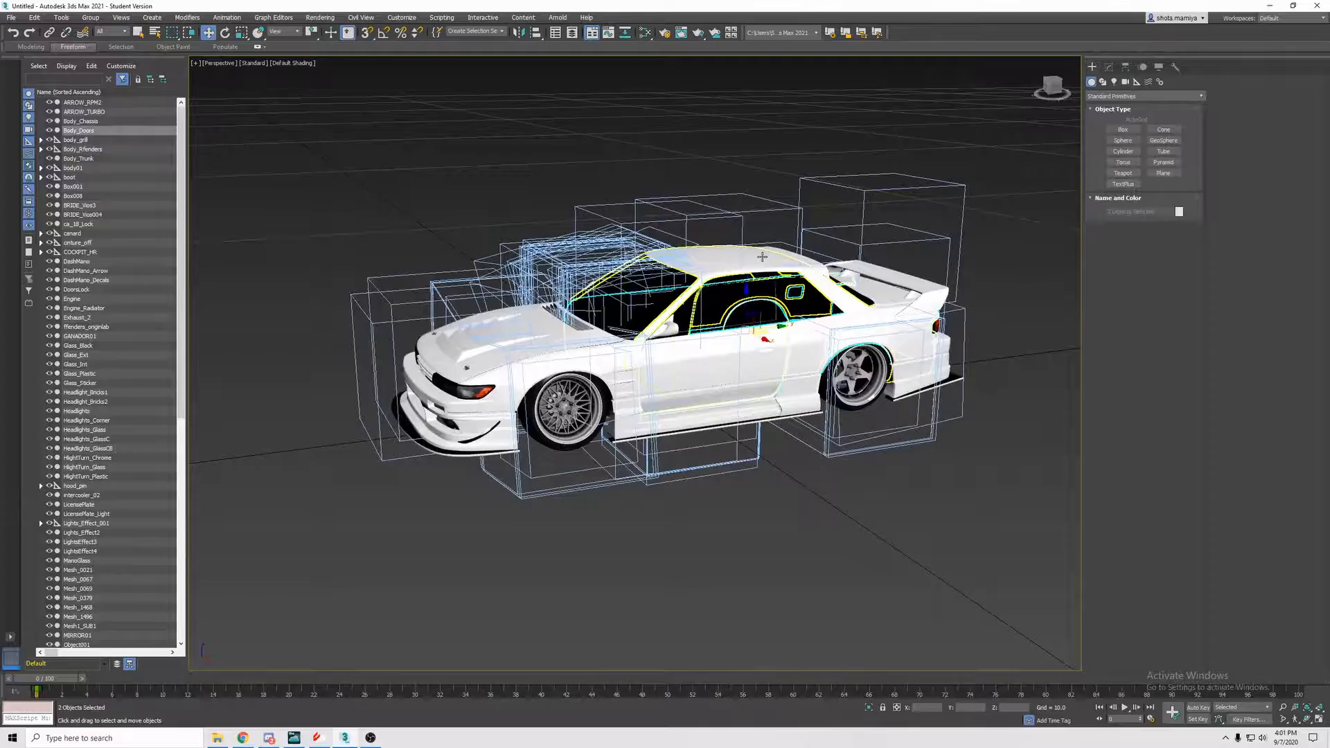
left_click(748, 258, "ctrl")
middle_click_drag(705, 425, 742, 442, "alt")
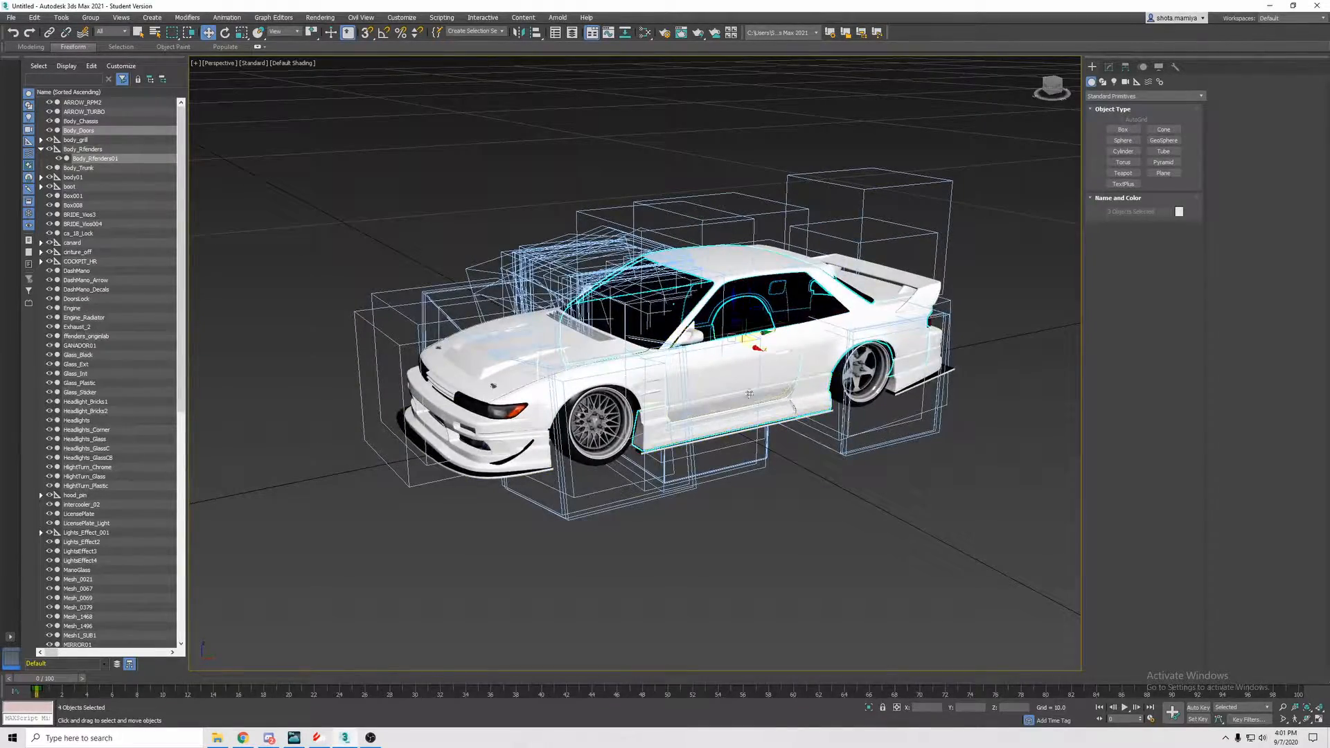
scroll(761, 397, "up", 3)
left_click(619, 360, "ctrl")
- Add the hood, front bumper and grille to the selected body panels
middle_click_drag(619, 361, 576, 383, "alt")
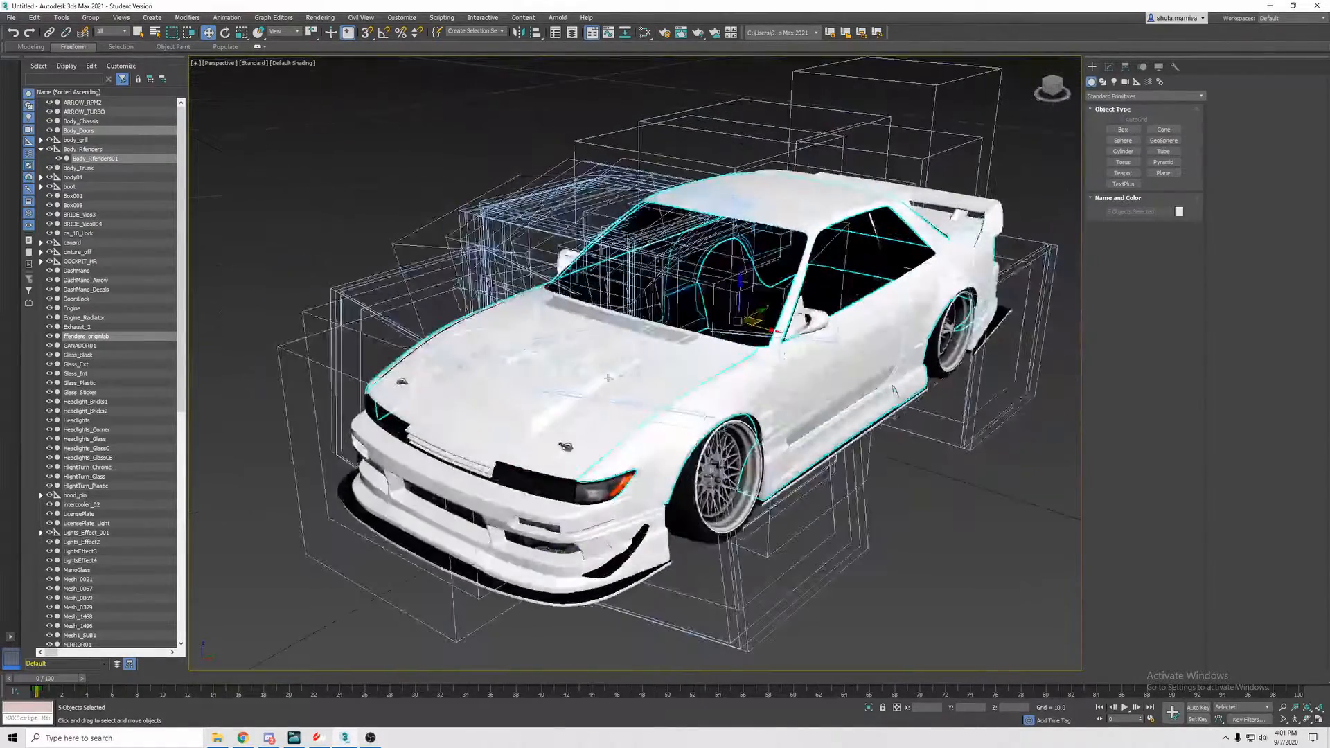
left_click(576, 383, "ctrl")
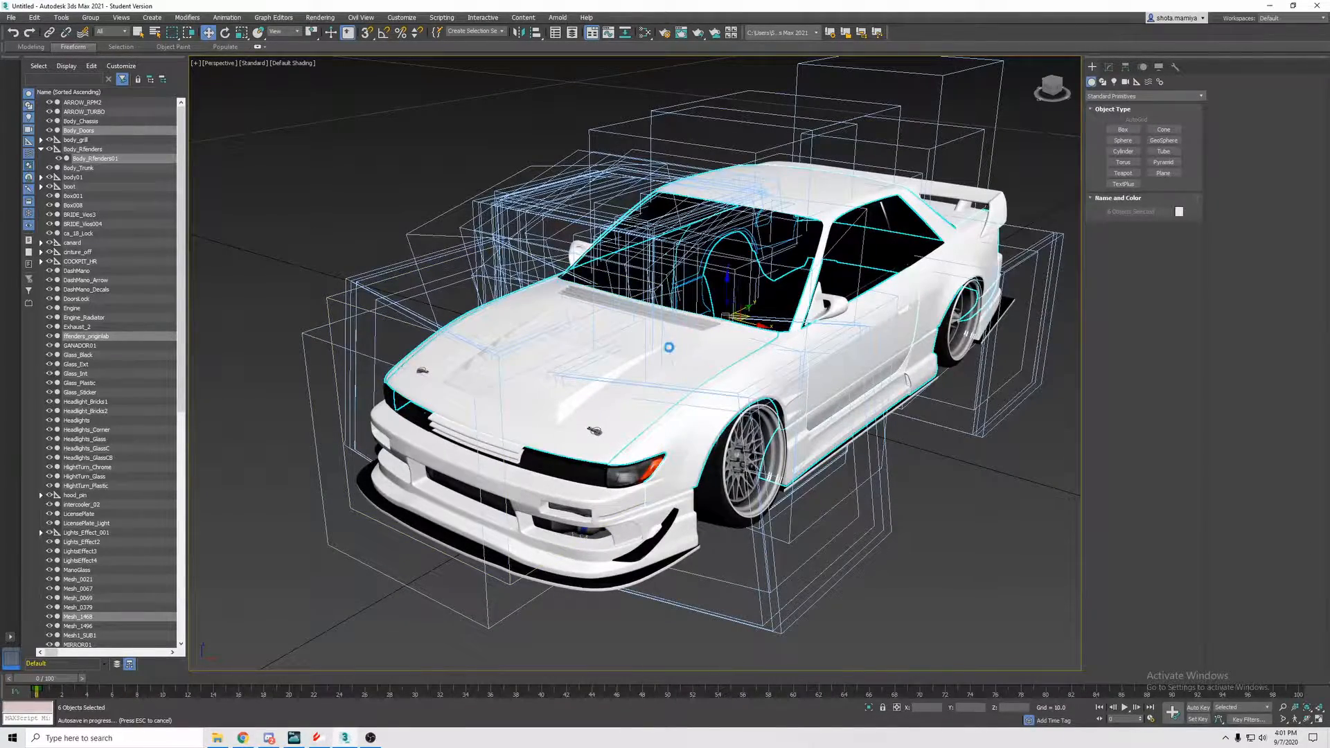
middle_click_drag(689, 332, 756, 294, "alt")
scroll(588, 348, "up", 4)
scroll(731, 292, "down", 5)
left_click(713, 432, "ctrl")
middle_click_drag(713, 432, 764, 498, "alt")
middle_click_drag(644, 396, 713, 358, "alt")
left_click(716, 367, "ctrl")
- Add the rear pillar, trunk lid, spoiler and rear bumper to the selected body panels
middle_click_drag(651, 320, 388, 410, "alt")
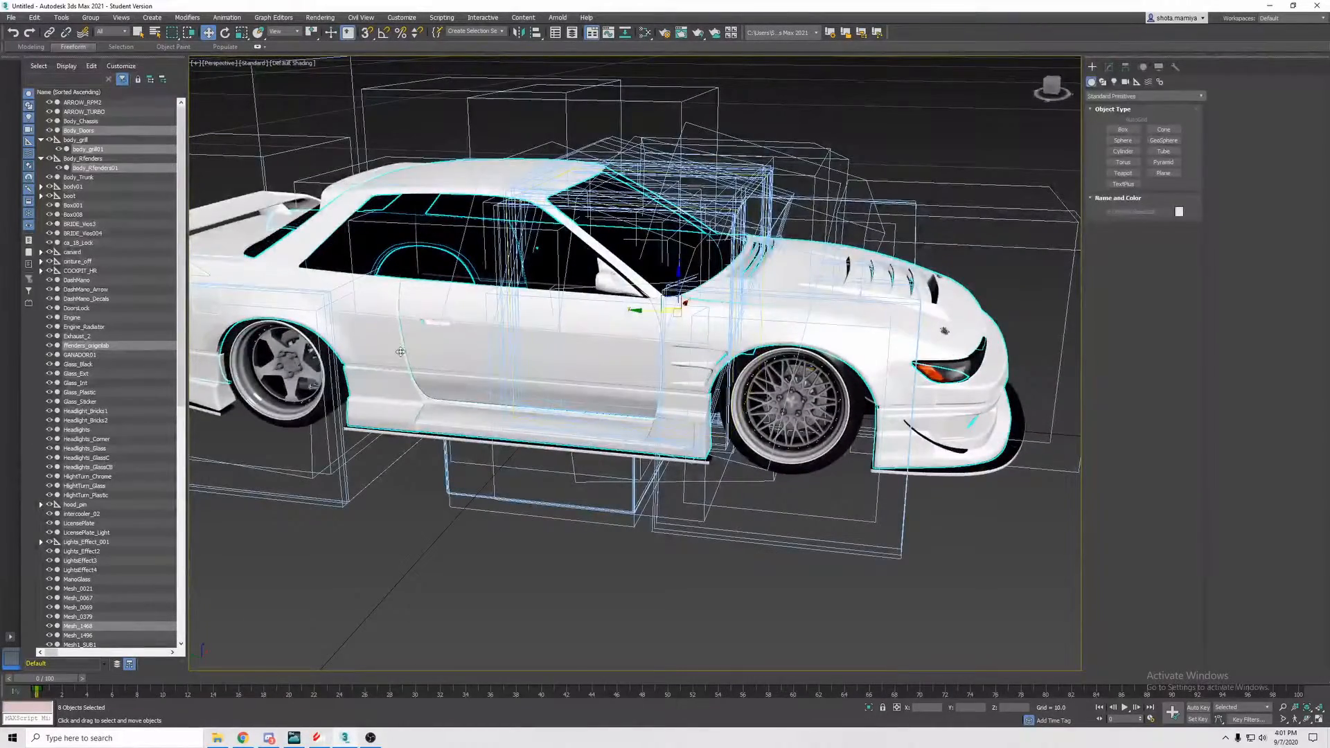
middle_click_drag(422, 319, 759, 347, "alt")
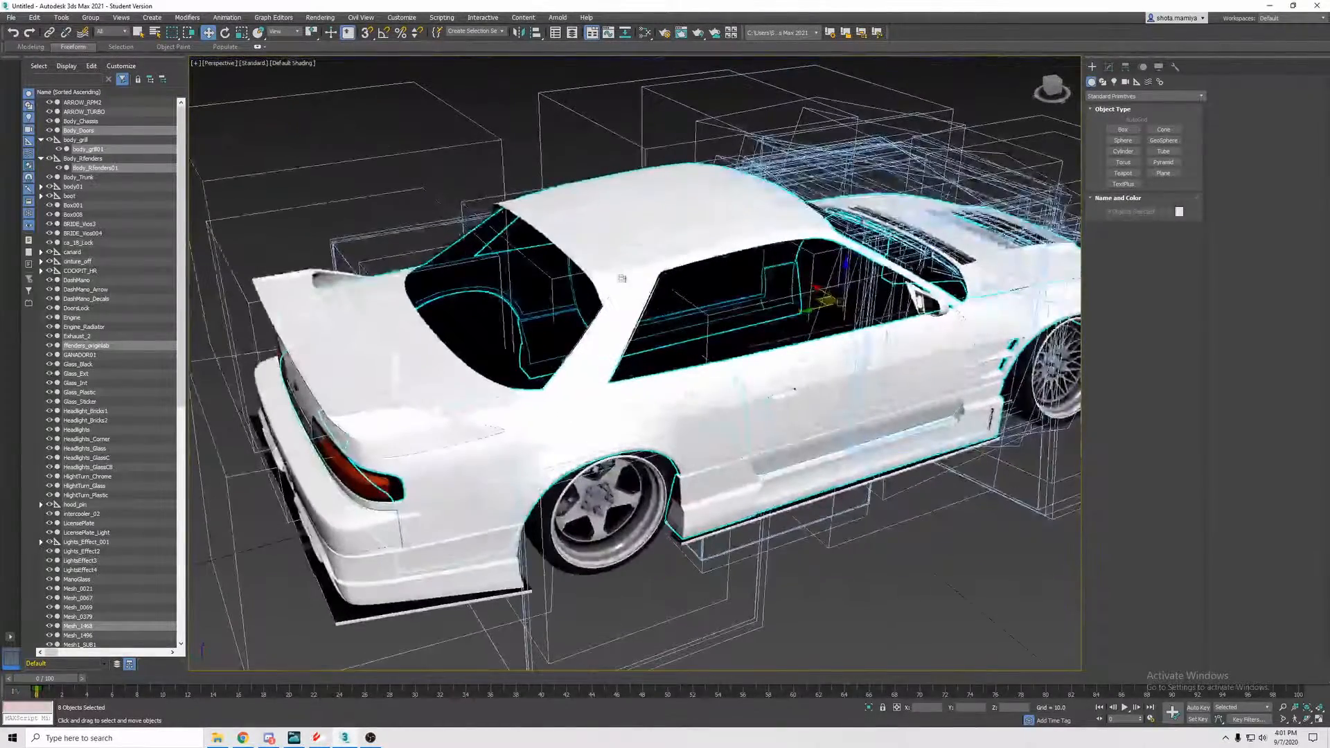
left_click(612, 276, "ctrl")
middle_click_drag(611, 276, 668, 278, "alt")
left_click(532, 405, "ctrl")
middle_click_drag(532, 404, 584, 367, "alt")
left_click(441, 371, "ctrl")
middle_click_drag(440, 371, 499, 372, "alt")
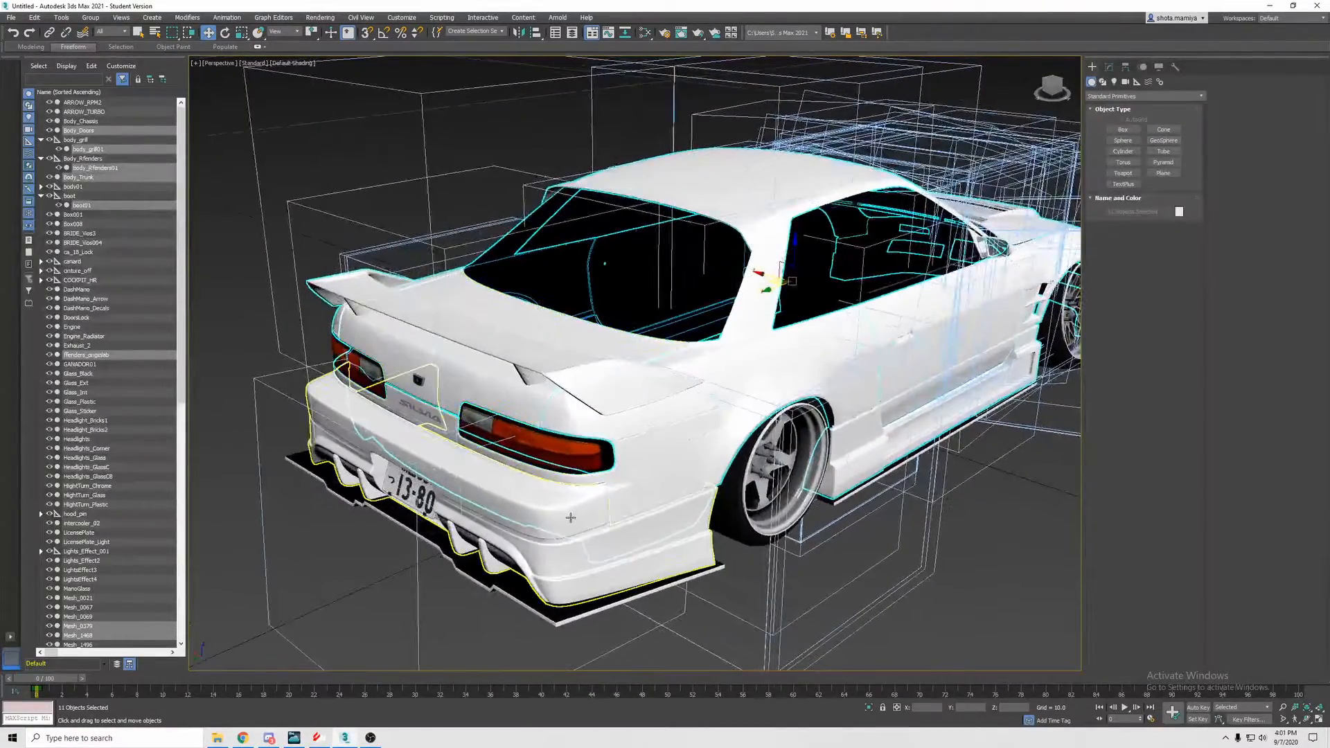
middle_click_drag(573, 520, 811, 310, "alt")
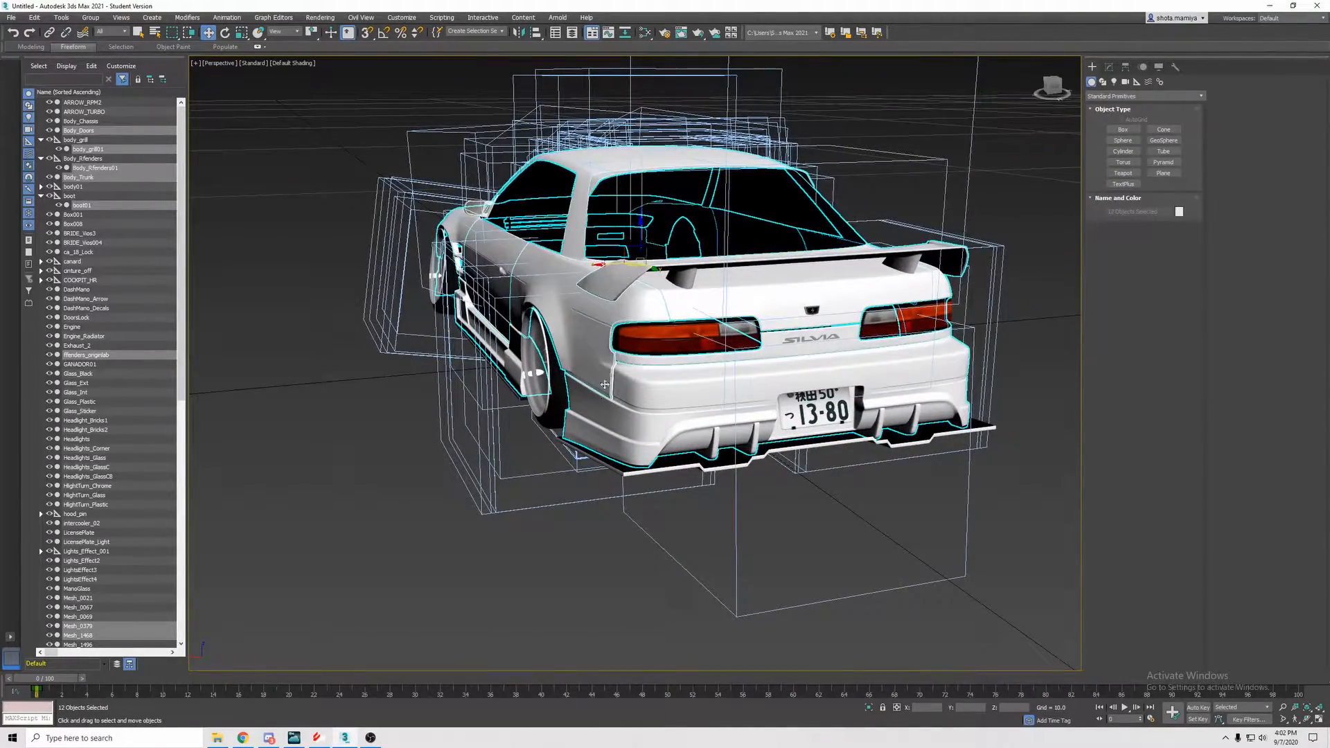
- Complete the selection of exterior body panels and hide all unselected objects
middle_click_drag(592, 337, 688, 392, "alt")
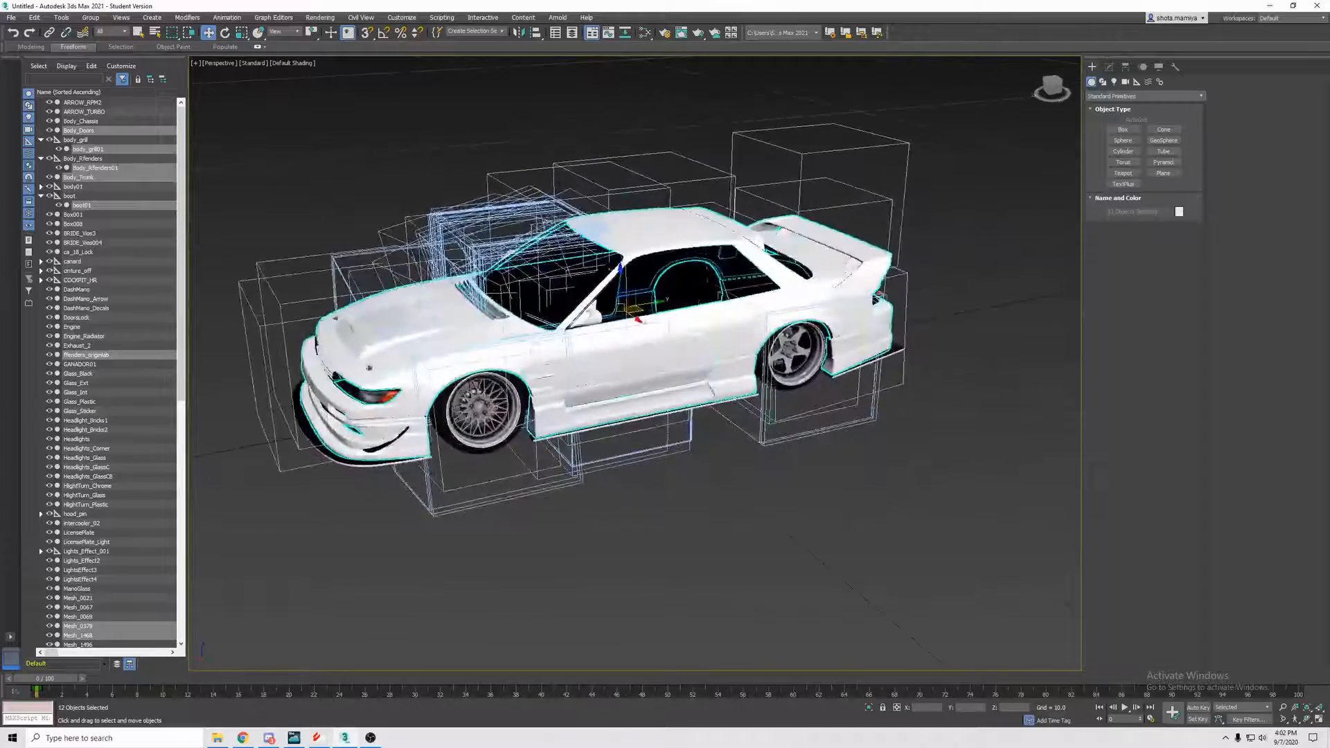
scroll(762, 363, "up", 3)
middle_click_drag(762, 271, 803, 296, "alt")
left_click(702, 297, "ctrl")
middle_click_drag(702, 298, 604, 297, "alt")
right_click(605, 296)
left_click(636, 209)
- Examine the isolated body shell up close and select the side skirt mesh
left_click(874, 344)
middle_click_drag(874, 344, 938, 332, "alt")
scroll(818, 374, "up", 5)
middle_click_drag(817, 373, 693, 457, "alt")
scroll(697, 417, "up", 4)
scroll(697, 417, "down", 6)
left_click(692, 460)
scroll(693, 457, "up", 5)
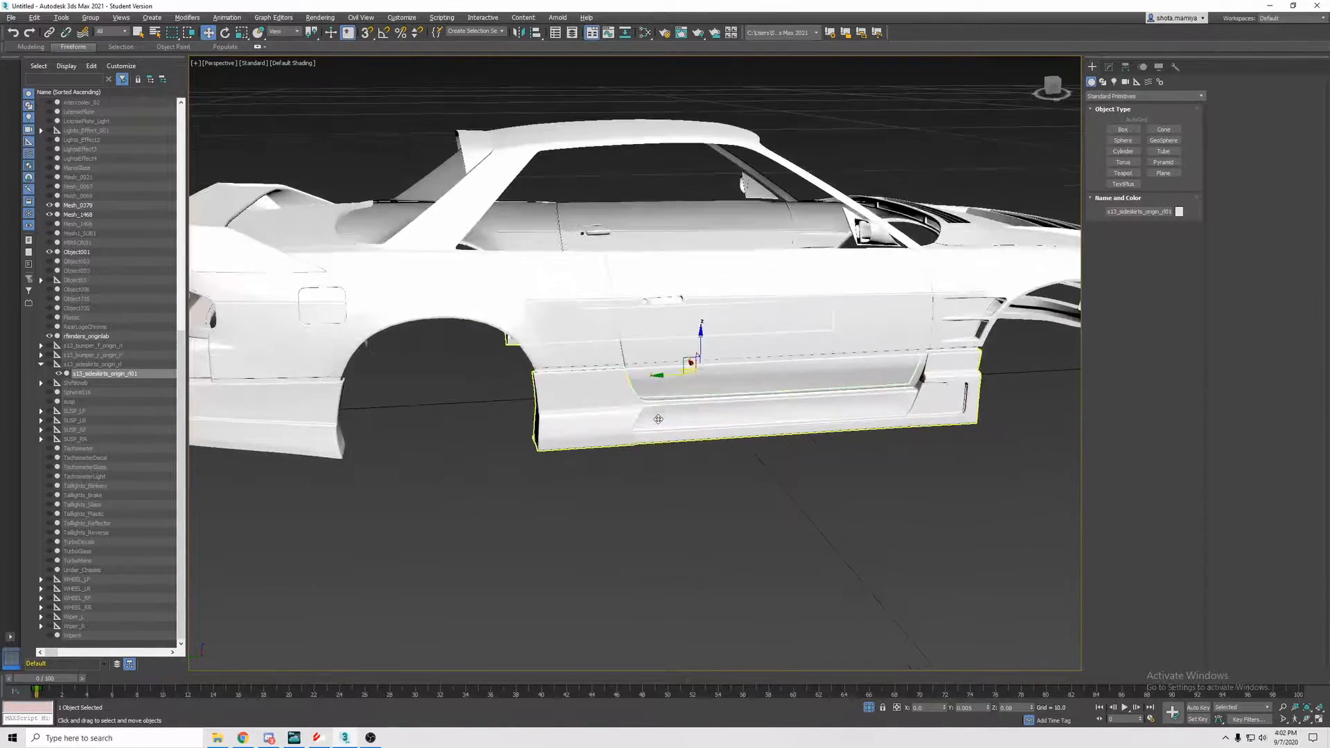
- Hide the selected side skirt mesh and unhide every object of the car
right_click(658, 419)
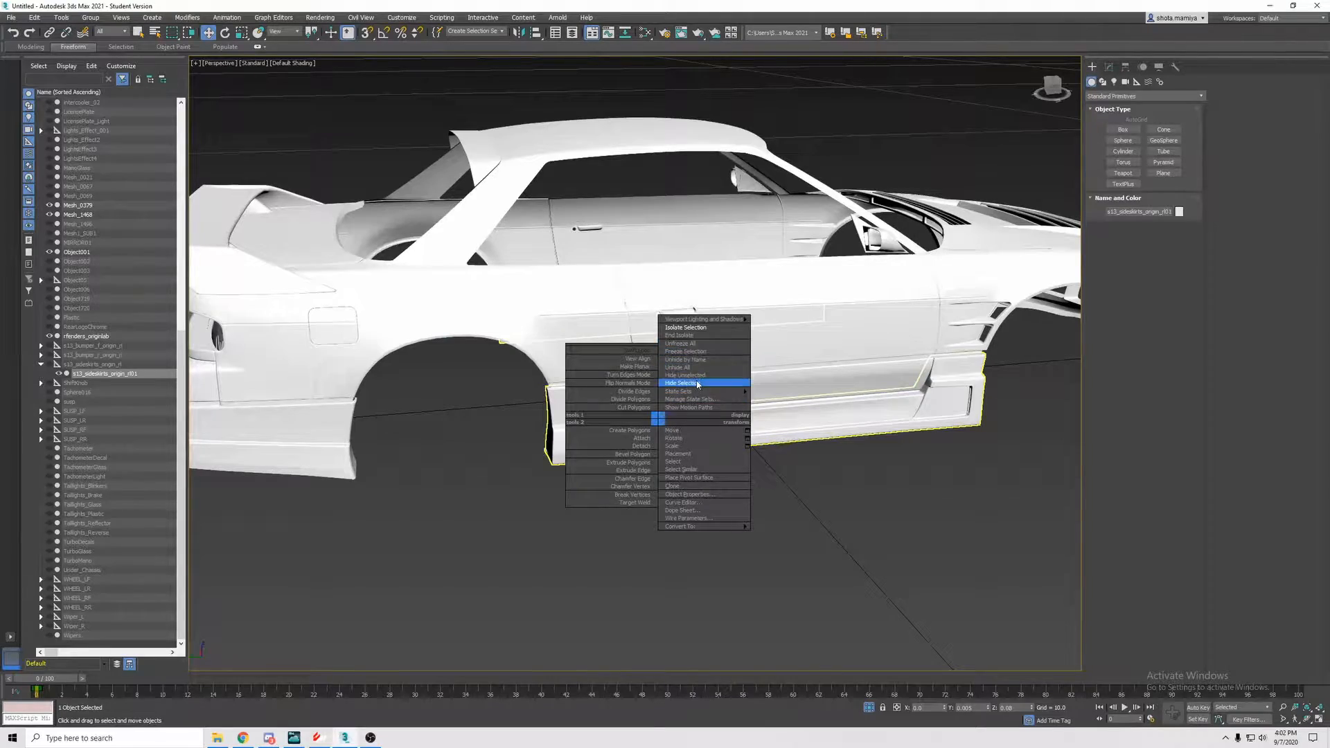
left_click(698, 385)
left_click(656, 414)
mouse_move(656, 414)
middle_mouse_down("alt")
mouse_move(600, 389)
mouse_move(629, 406)
mouse_move(668, 404)
middle_mouse_up("alt")
right_click(666, 402)
left_click(692, 350)
- Reselect the exterior body panels, including the rear bumper, trunk lid and roof, and hide all unselected objects
left_click(495, 448, "ctrl")
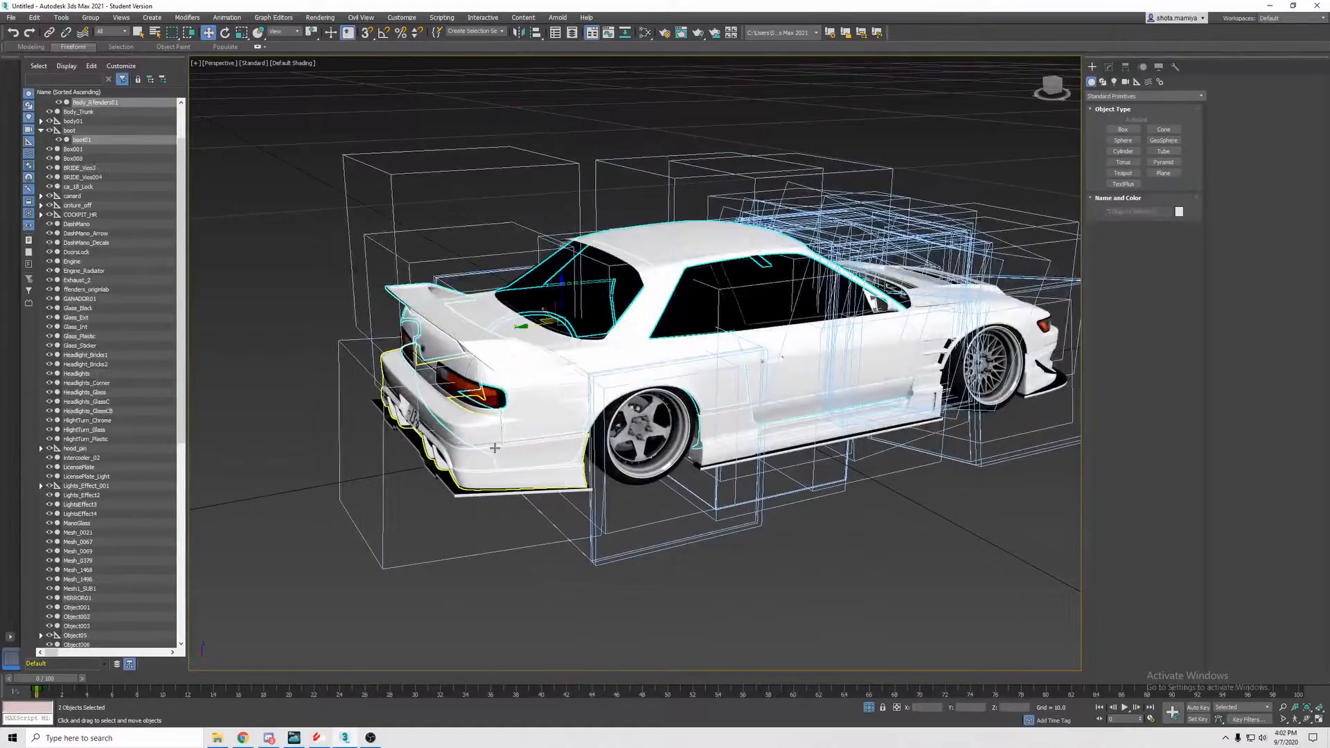
left_click(491, 318, "ctrl")
middle_click_drag(491, 318, 526, 315, "alt")
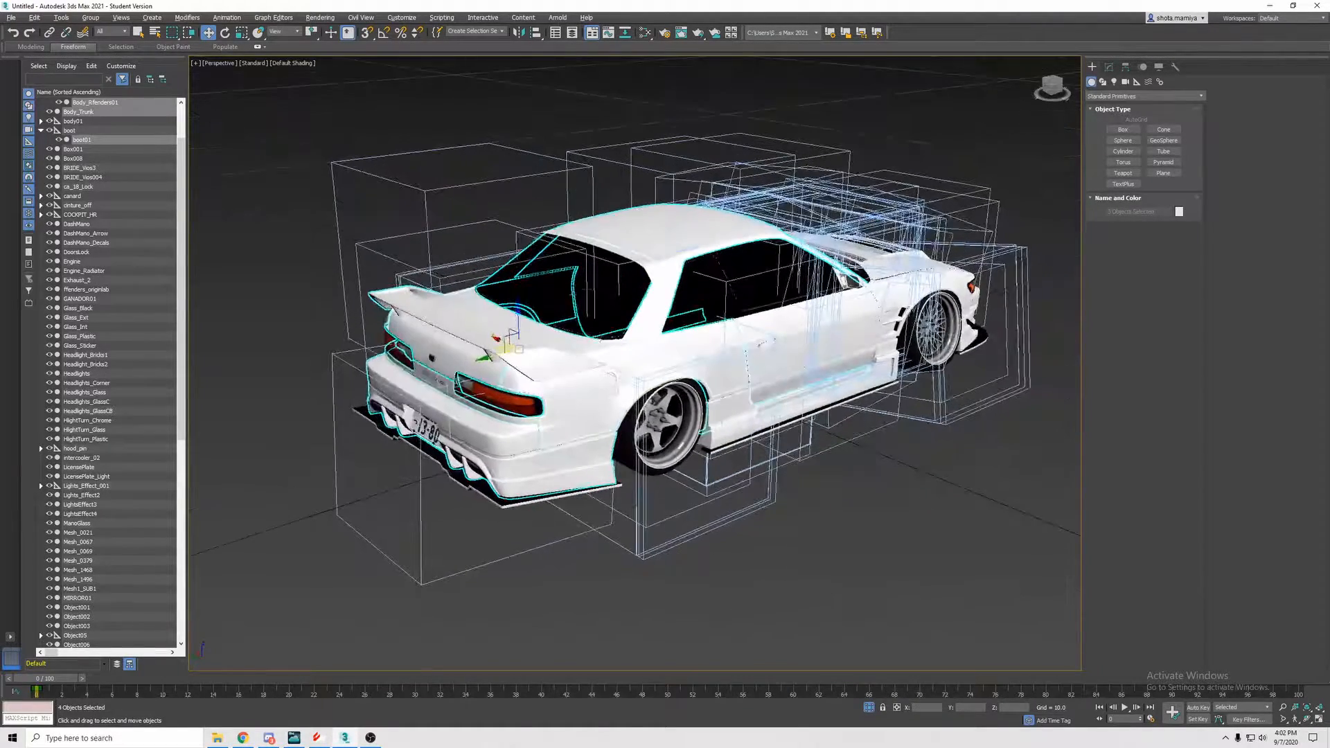
left_click(659, 283, "ctrl")
middle_click_drag(658, 283, 657, 438, "alt")
left_click(678, 348, "ctrl")
middle_click_drag(677, 347, 769, 361, "alt")
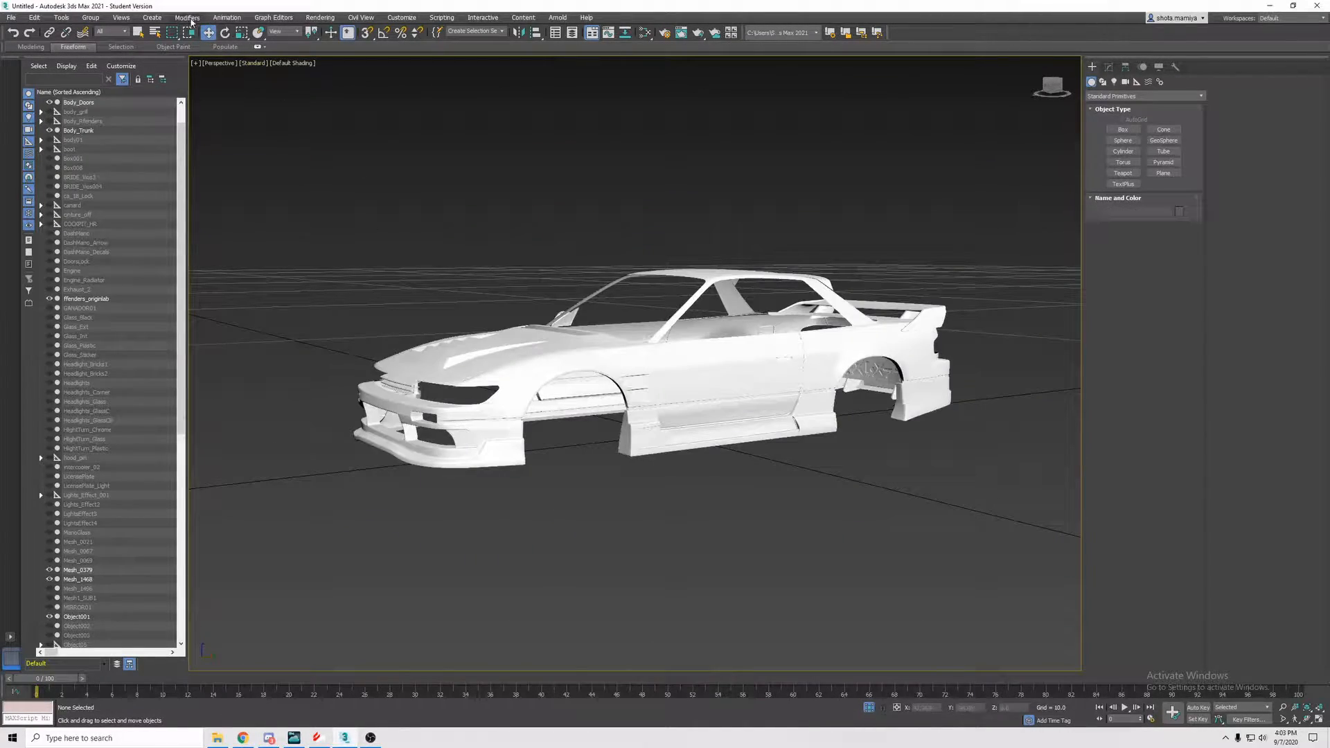
- Select all visible body panels and apply a Poly Select modifier to them
left_click(187, 18)
mouse_move(229, 35)
left_click(936, 224)
key("ctrl+a")
middle_click_drag(589, 354, 643, 360, "alt")
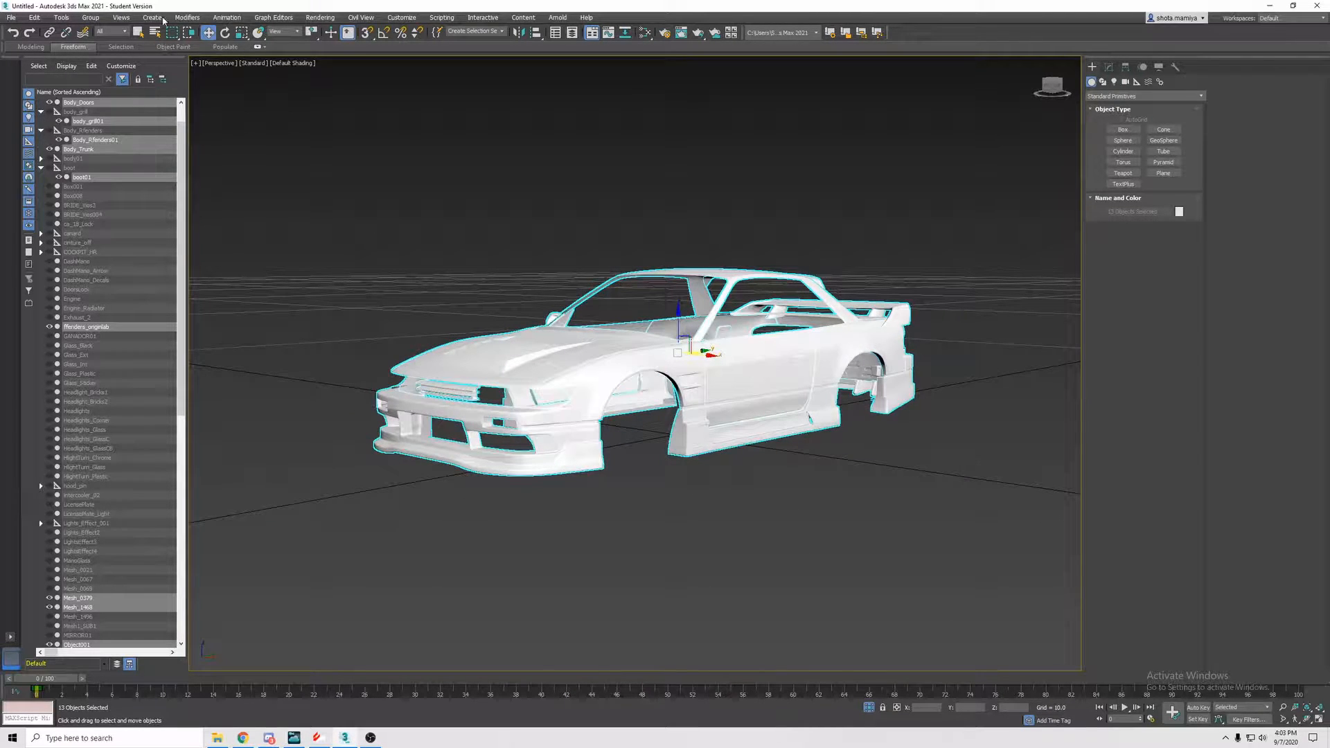
left_click(187, 18)
mouse_move(208, 37)
left_click(338, 72)
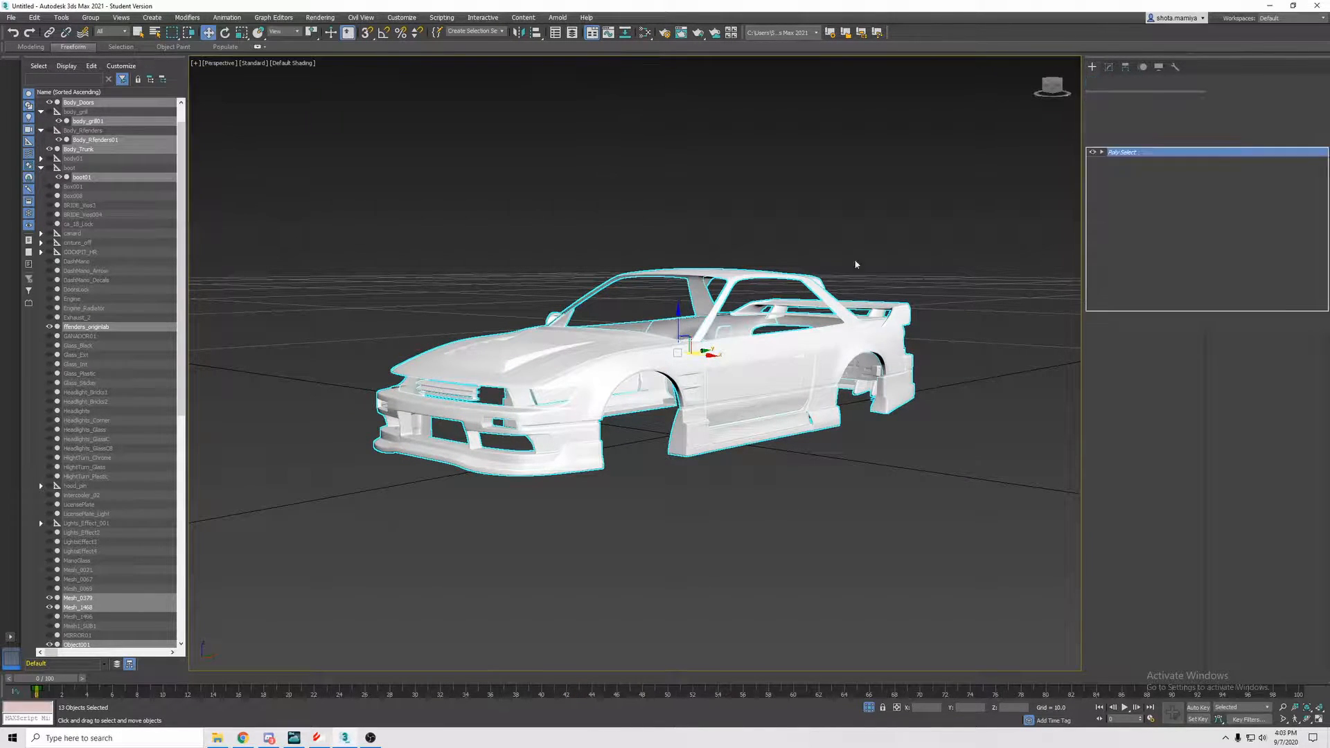
- At element level, select the fender, door, side skirt and bumper corner elements on the car's left side
left_click(1168, 357)
left_click_drag(962, 214, 937, 383)
middle_click_drag(937, 383, 720, 450, "alt")
left_click(641, 472)
middle_click_drag(831, 430, 787, 496, "alt")
left_click(738, 401, "ctrl")
middle_click_drag(742, 400, 752, 396, "alt")
left_click(849, 377, "ctrl")
mouse_move(859, 422)
middle_mouse_down("alt")
mouse_move(870, 434)
mouse_move(876, 406)
middle_mouse_up("alt")
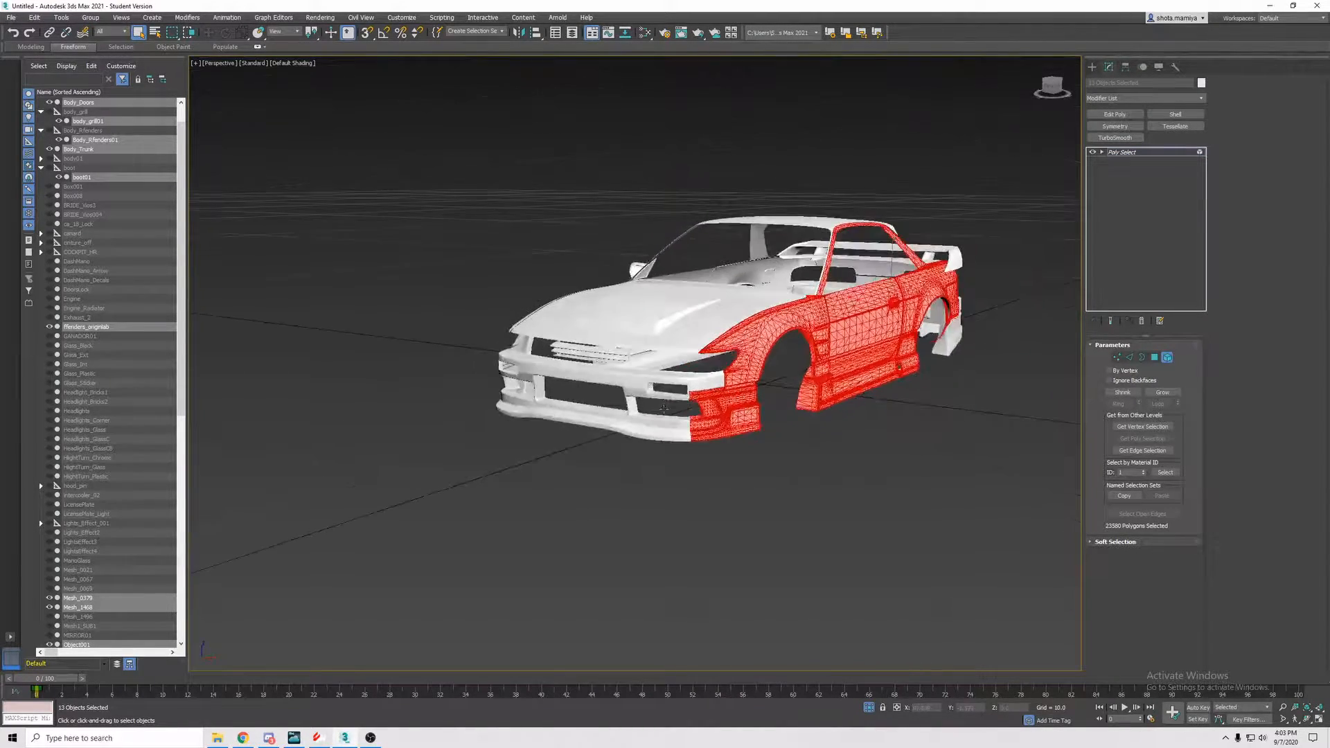
- Add the remaining left front elements to the selection, undoing the stray polygon selection near the front bumper
middle_click_drag(702, 383, 810, 401, "alt")
scroll(810, 401, "up", 3)
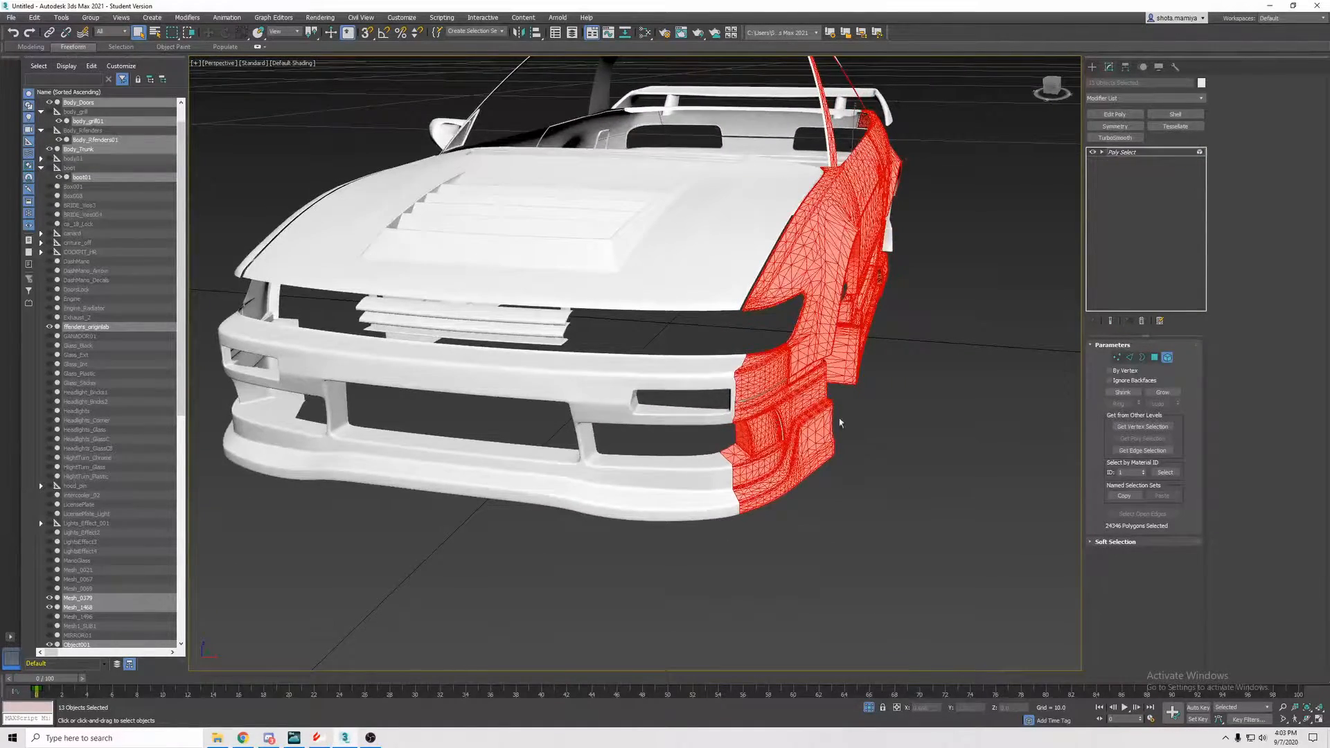
middle_click_drag(779, 351, 638, 392, "alt")
scroll(737, 404, "down", 2)
middle_click_drag(736, 404, 893, 351, "alt")
scroll(894, 350, "up", 2)
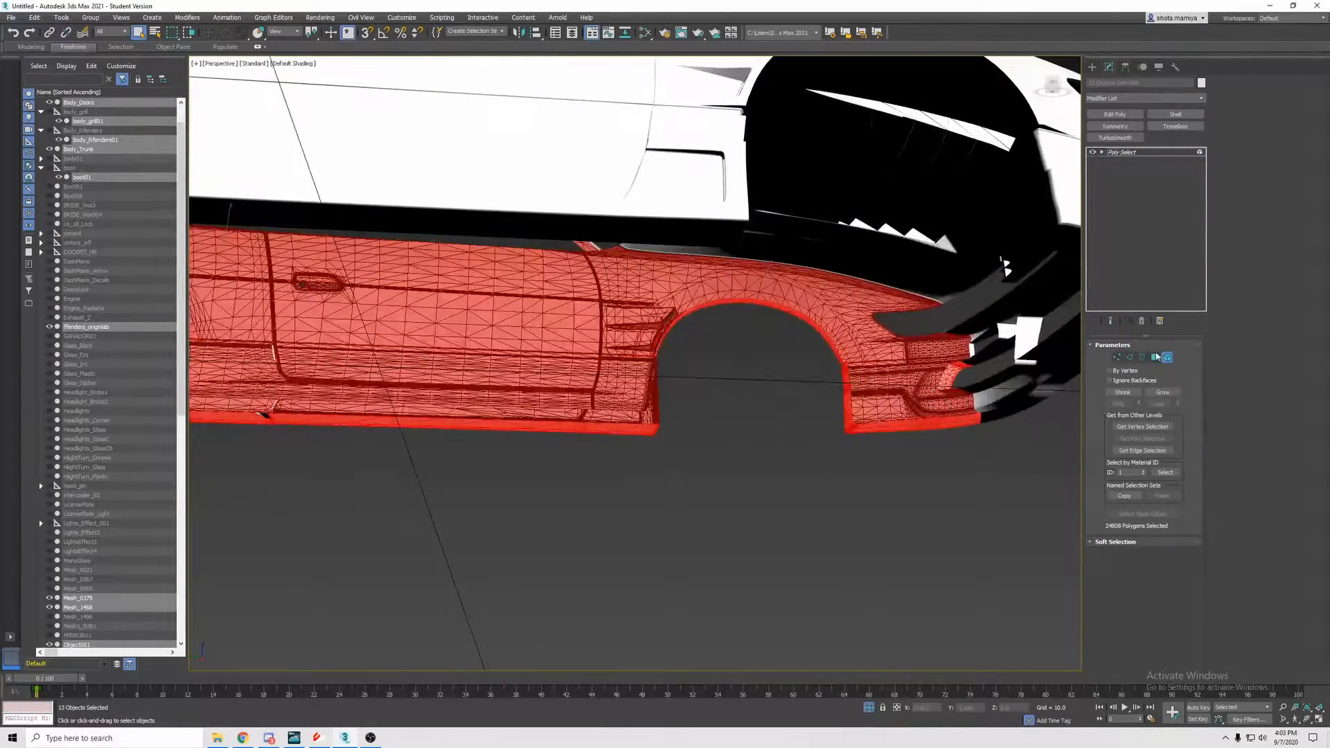
left_click(1032, 336)
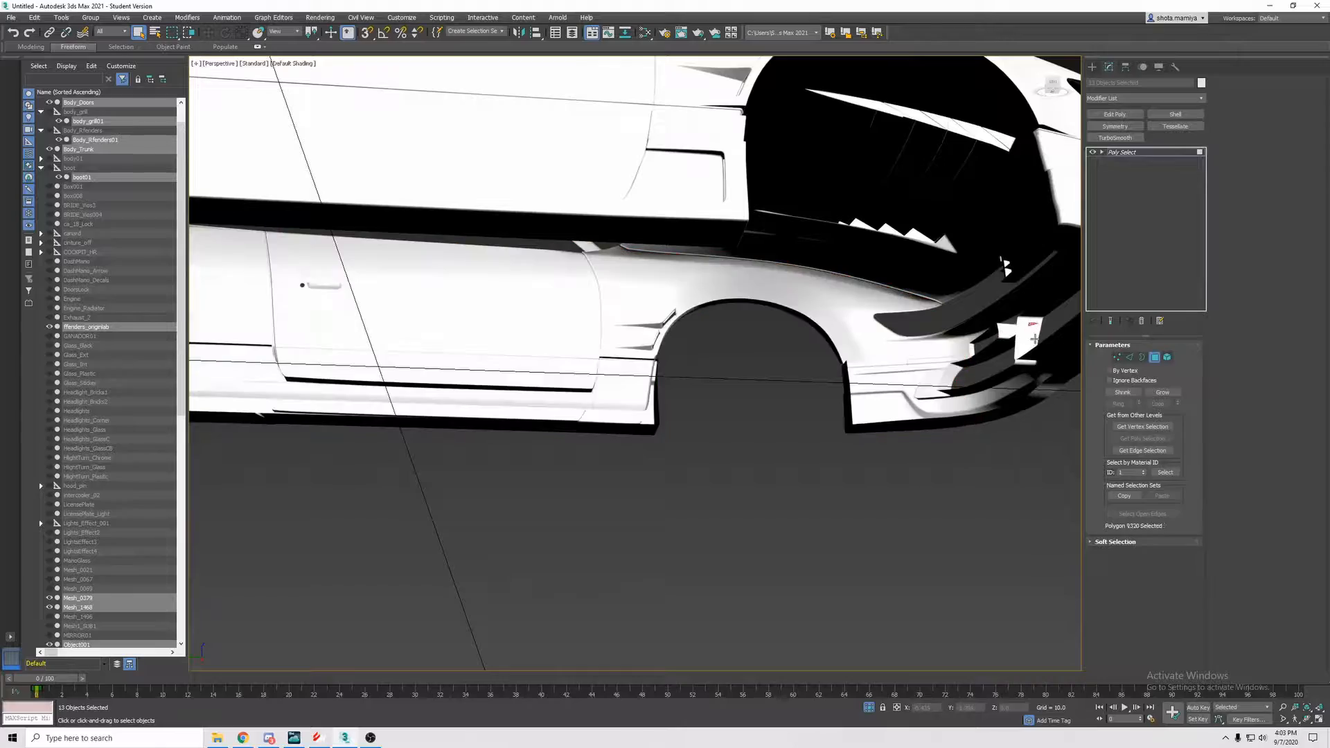
key("ctrl+z")
- Extend the element selection with further small parts of the car's left side using region selections
middle_click_drag(1060, 396, 1004, 387, "alt")
middle_click_drag(609, 353, 858, 294)
scroll(832, 301, "down", 3)
middle_click_drag(736, 314, 520, 329, "alt")
middle_click_drag(614, 263, 694, 318, "alt")
left_click_drag(663, 346, 726, 212)
left_click_drag(629, 235, 629, 234, "ctrl")
middle_click_drag(631, 237, 877, 308, "alt")
- Add the remaining left rear quarter and rear bumper corner elements to the selection
scroll(815, 315, "down", 3)
scroll(815, 315, "up", 2)
middle_click_drag(824, 346, 863, 350, "alt")
left_click(961, 357, "ctrl")
middle_click_drag(961, 358, 572, 424, "alt")
scroll(651, 415, "up", 2)
left_click(624, 499, "ctrl")
mouse_move(624, 498)
middle_mouse_down("alt")
mouse_move(643, 509)
mouse_move(537, 532)
mouse_move(594, 457)
mouse_move(591, 430)
mouse_move(601, 446)
mouse_move(482, 440)
mouse_move(460, 424)
mouse_move(643, 416)
middle_mouse_up("alt")
scroll(533, 532, "up", 4)
scroll(528, 534, "down", 3)
- Turn on edged faces and set the viewport shading to Clay
key("F4")
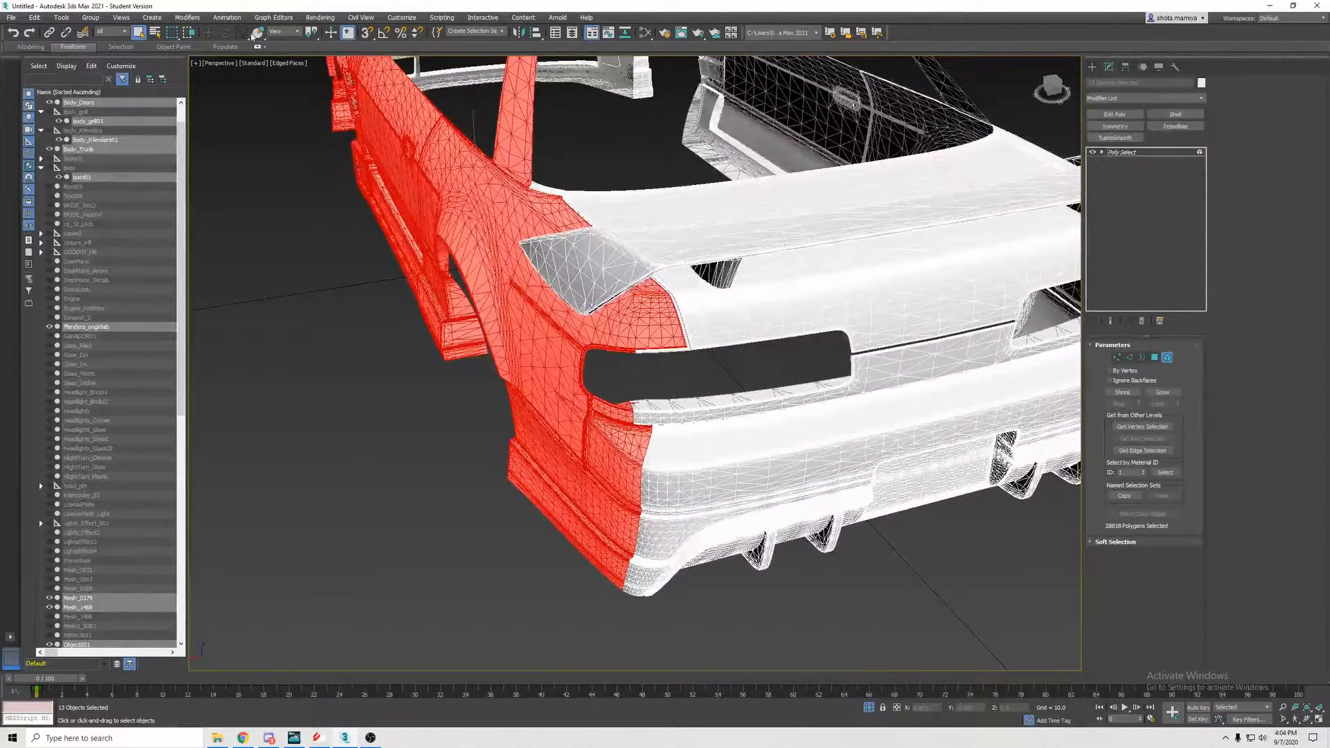
left_click(277, 63)
left_click(330, 119)
left_click(305, 64)
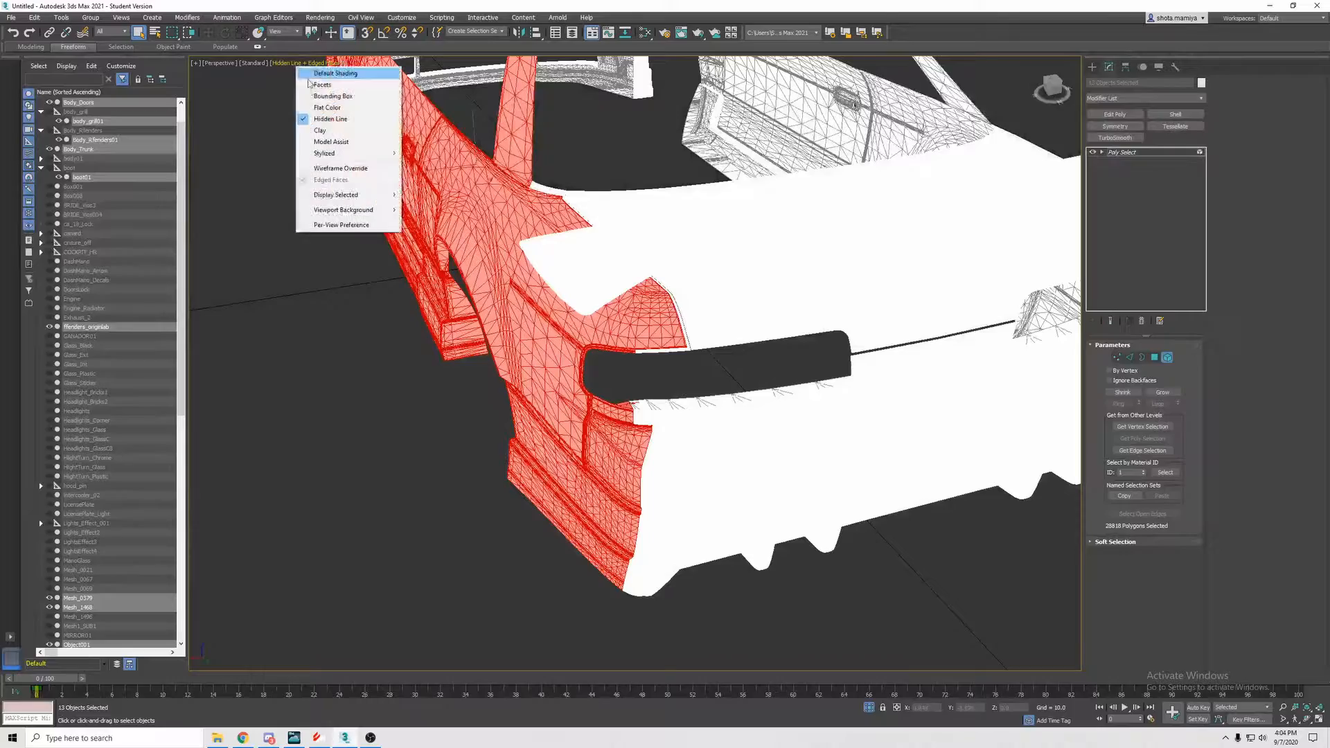
left_click(335, 133)
- Try to adjust the element selection around the tail panel below the taillight openings and undo it
middle_click_drag(656, 371, 562, 376, "alt")
scroll(561, 375, "up", 2)
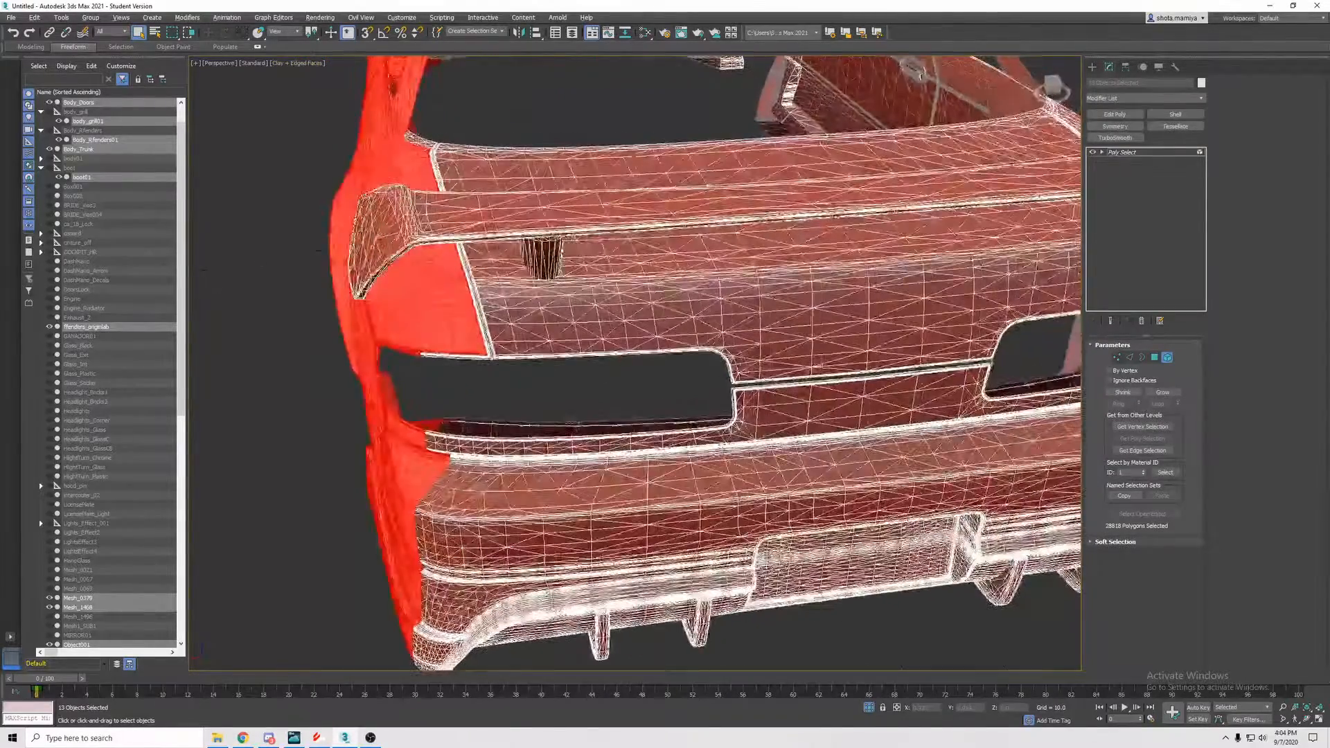
left_click(494, 449, "alt")
middle_click_drag(493, 449, 535, 441, "alt")
scroll(547, 443, "down", 2)
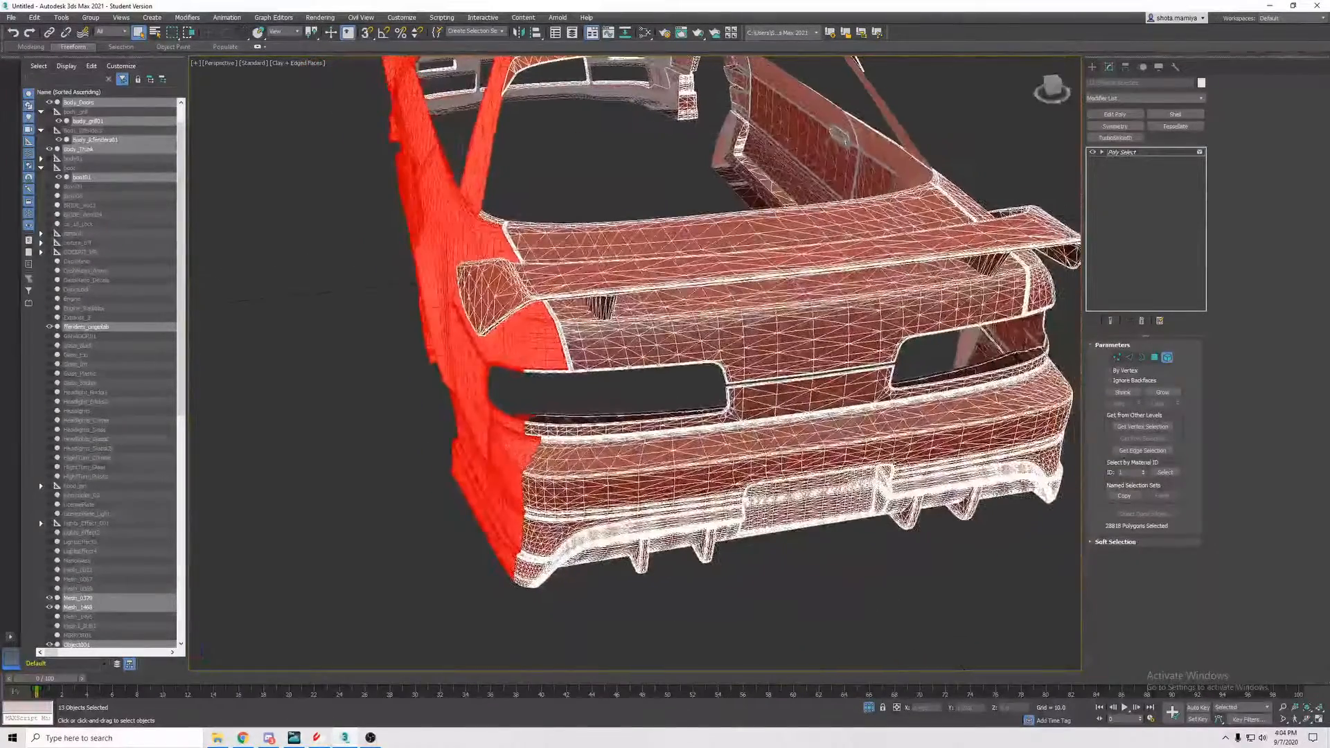
left_click(546, 428)
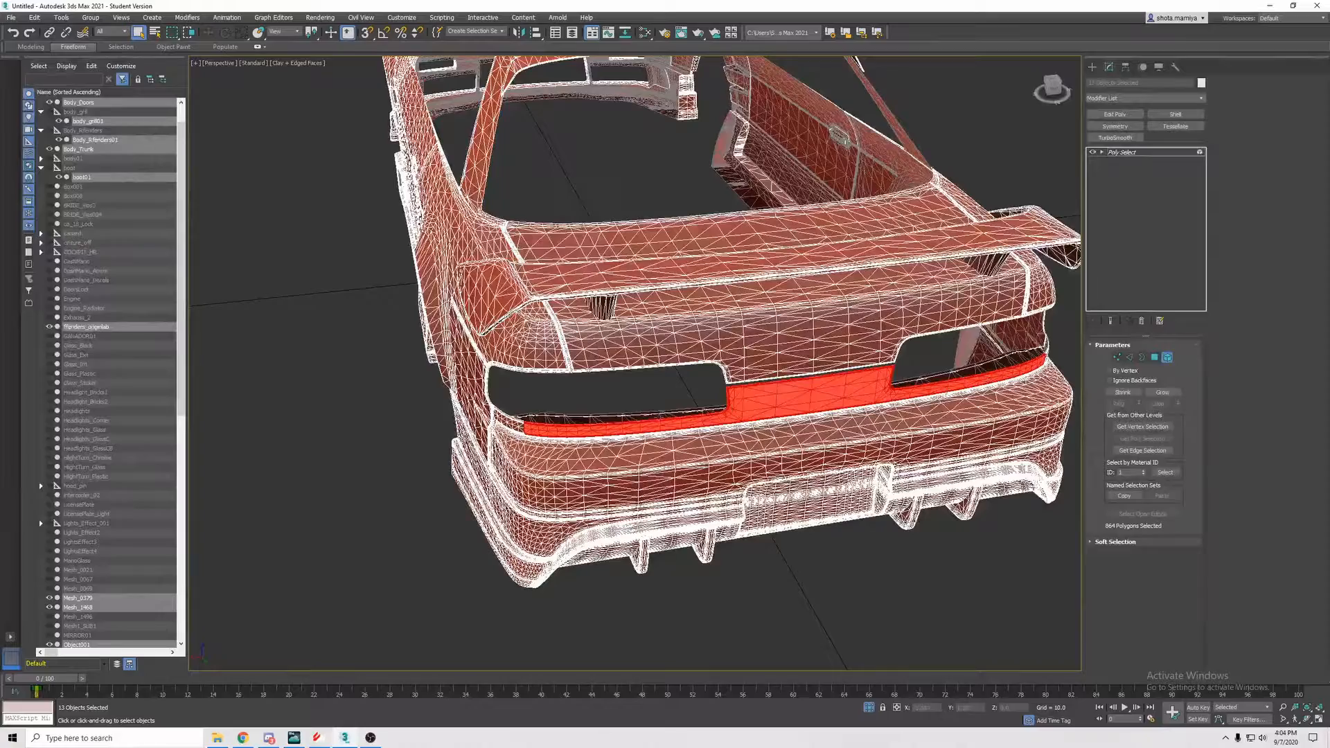
key("ctrl+z")
middle_click_drag(544, 430, 519, 432, "alt")
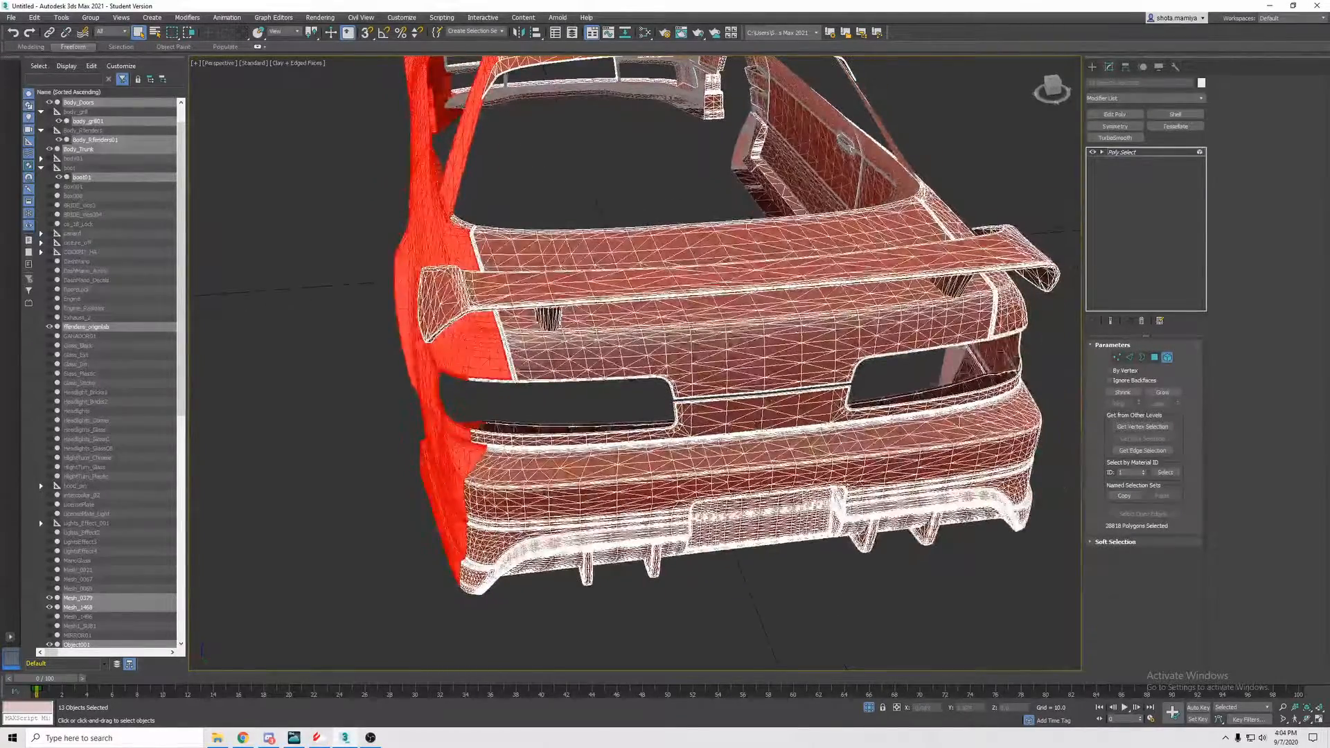
scroll(450, 374, "up", 6)
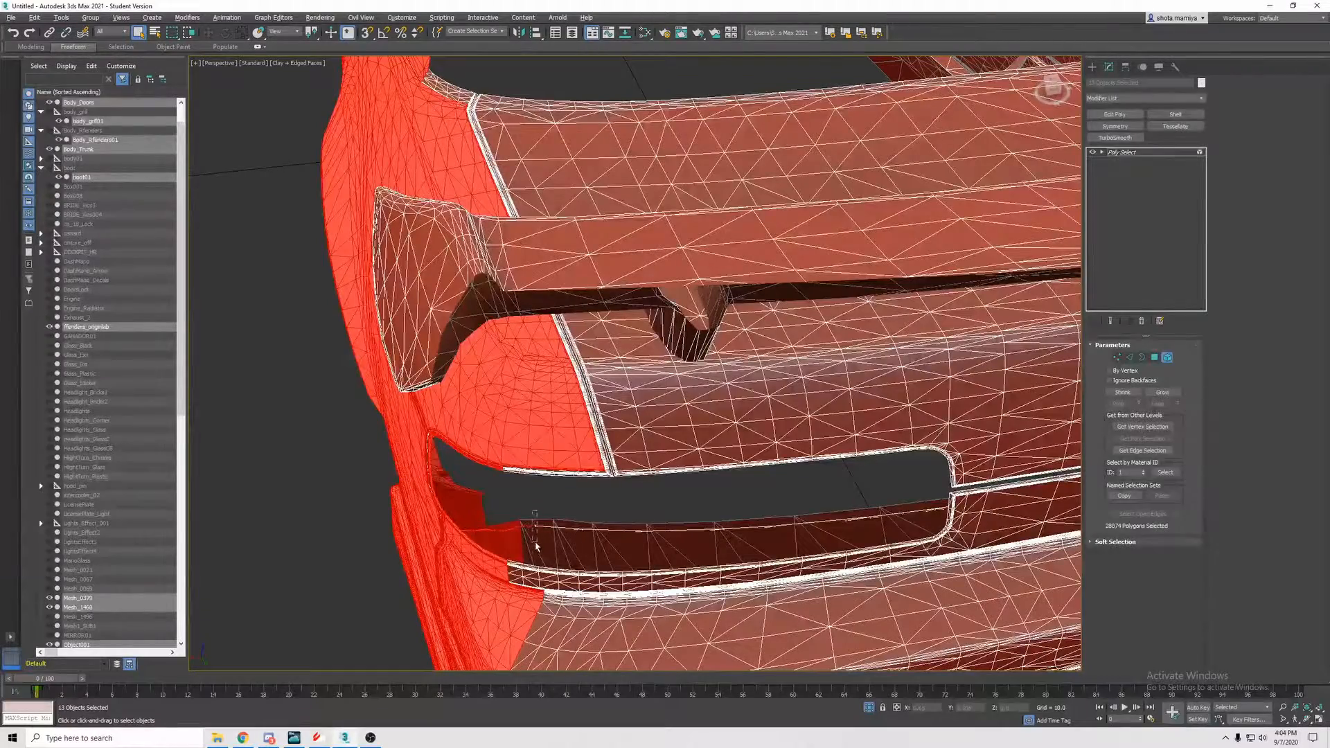
middle_click_drag(528, 531, 532, 528, "alt")
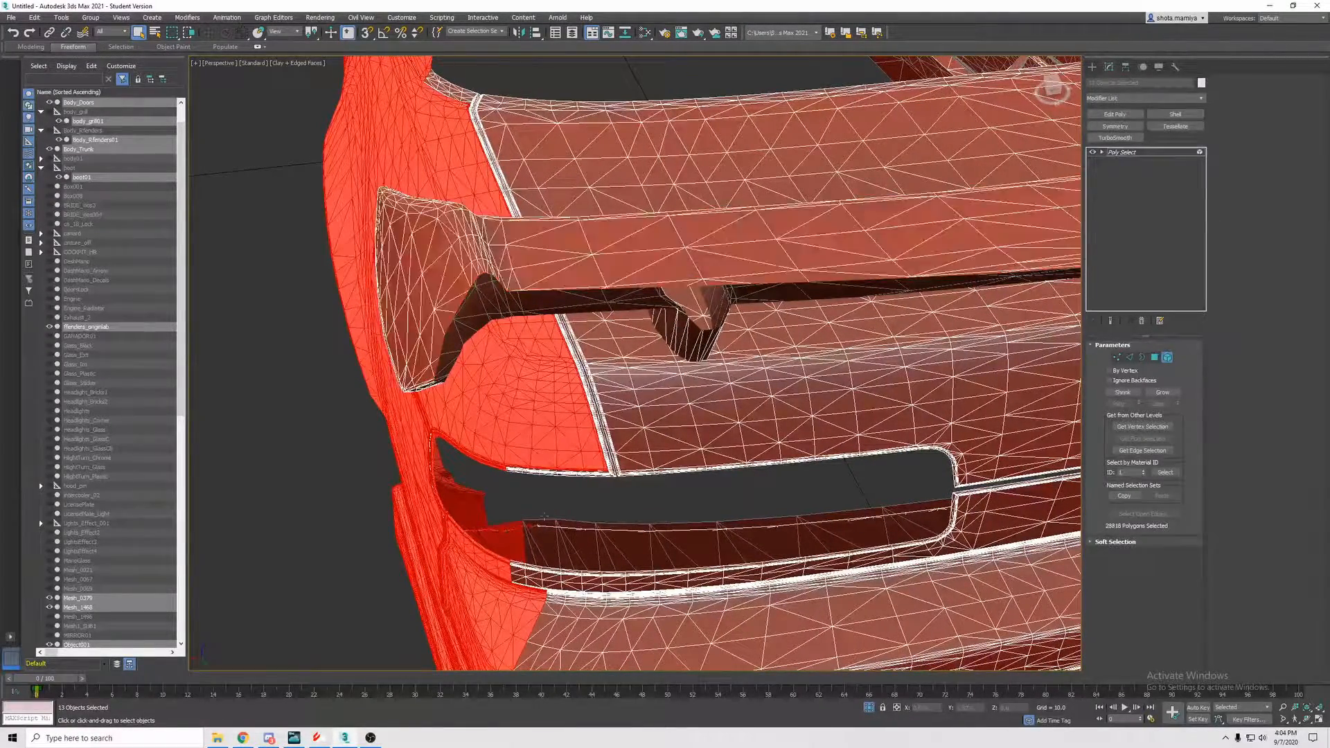
- Examine where the selected left side meets the roof edge, windshield pillar and rear pillar
scroll(553, 516, "down", 5)
middle_click_drag(555, 514, 752, 520, "alt")
scroll(587, 444, "down", 5)
scroll(683, 415, "up", 5)
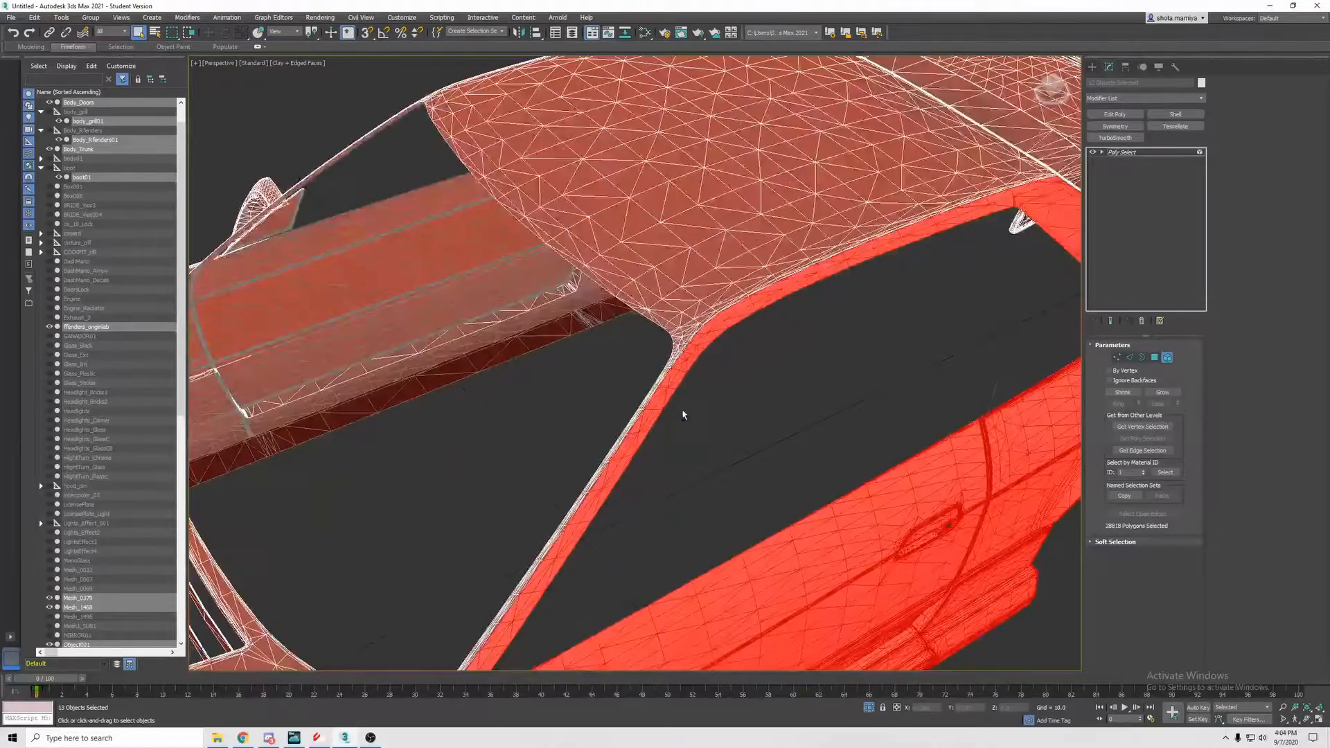
scroll(683, 415, "down", 4)
middle_click_drag(668, 413, 609, 416, "alt")
scroll(609, 415, "up", 3)
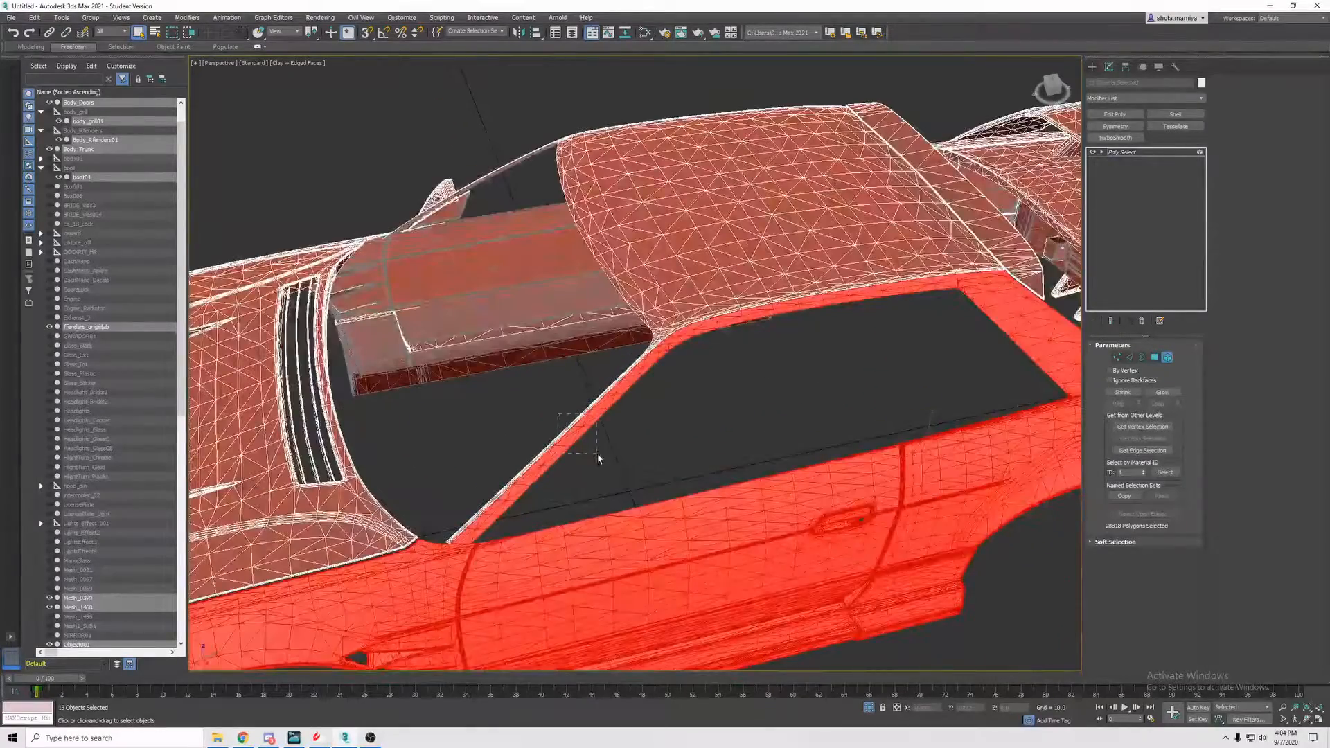
scroll(633, 454, "down", 3)
middle_click_drag(647, 436, 597, 420, "alt")
scroll(734, 443, "up", 2)
middle_click_drag(744, 454, 817, 428, "alt")
scroll(595, 436, "down", 3)
scroll(597, 437, "down", 1)
scroll(656, 381, "up", 3)
middle_click_drag(656, 380, 672, 430, "alt")
scroll(665, 392, "down", 3)
scroll(580, 385, "down", 3)
scroll(636, 518, "up", 3)
scroll(636, 518, "up", 2)
- At polygon level in an orthographic view, deselect the left windshield pillar and the front part of the roof rail
left_click(1154, 357)
middle_click_drag(765, 388, 656, 424, "alt")
scroll(624, 474, "up", 4)
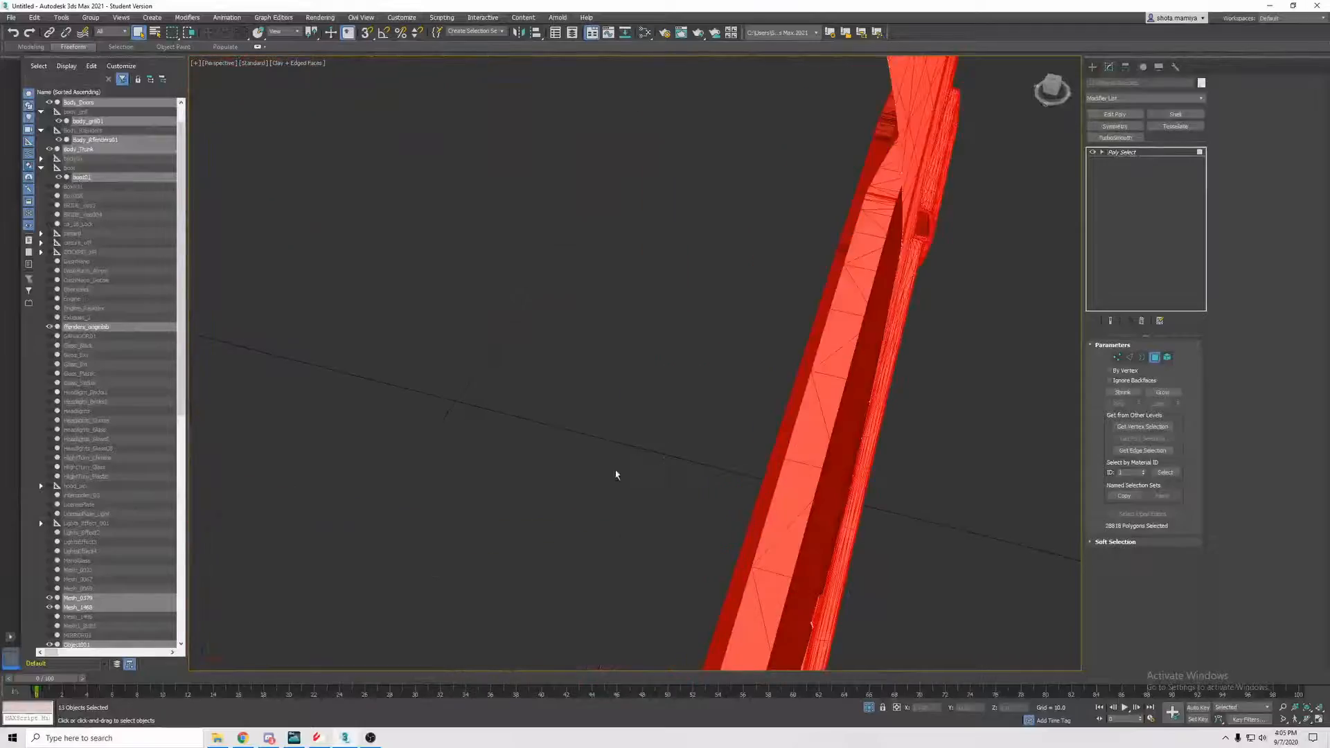
scroll(625, 474, "down", 2)
key("u")
middle_click_drag(682, 434, 514, 388, "alt")
scroll(488, 361, "up", 3)
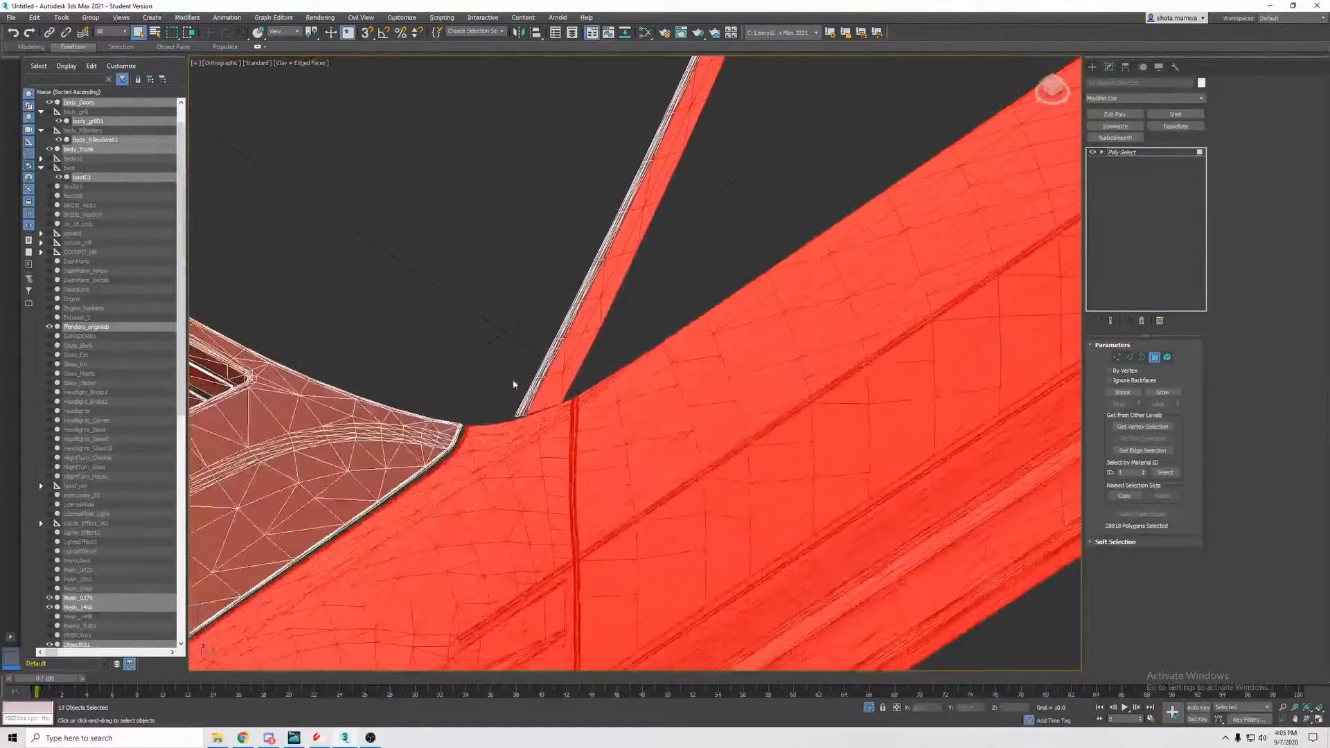
left_click_drag(652, 310, 654, 314, "alt")
scroll(633, 284, "down", 3)
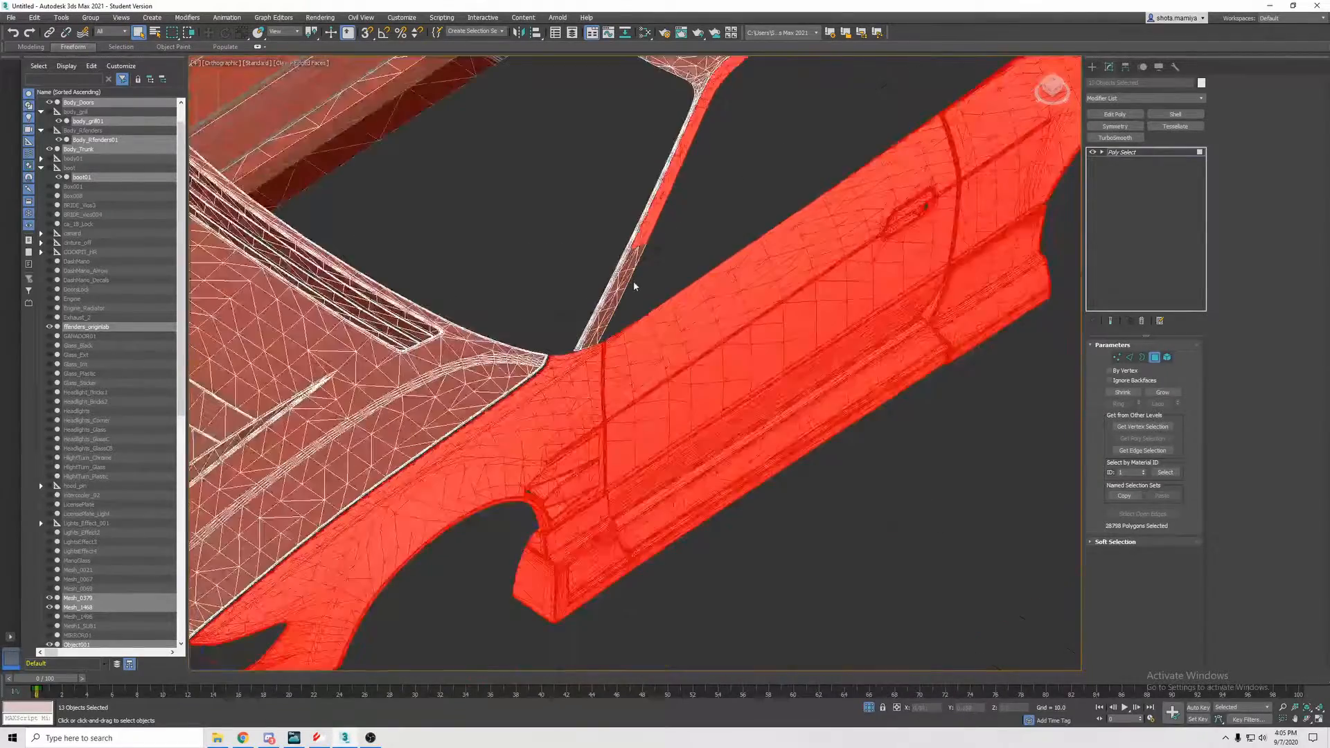
middle_click_drag(634, 284, 641, 398, "alt")
left_click_drag(553, 295, 669, 372, "alt")
middle_click_drag(726, 289, 739, 320, "alt")
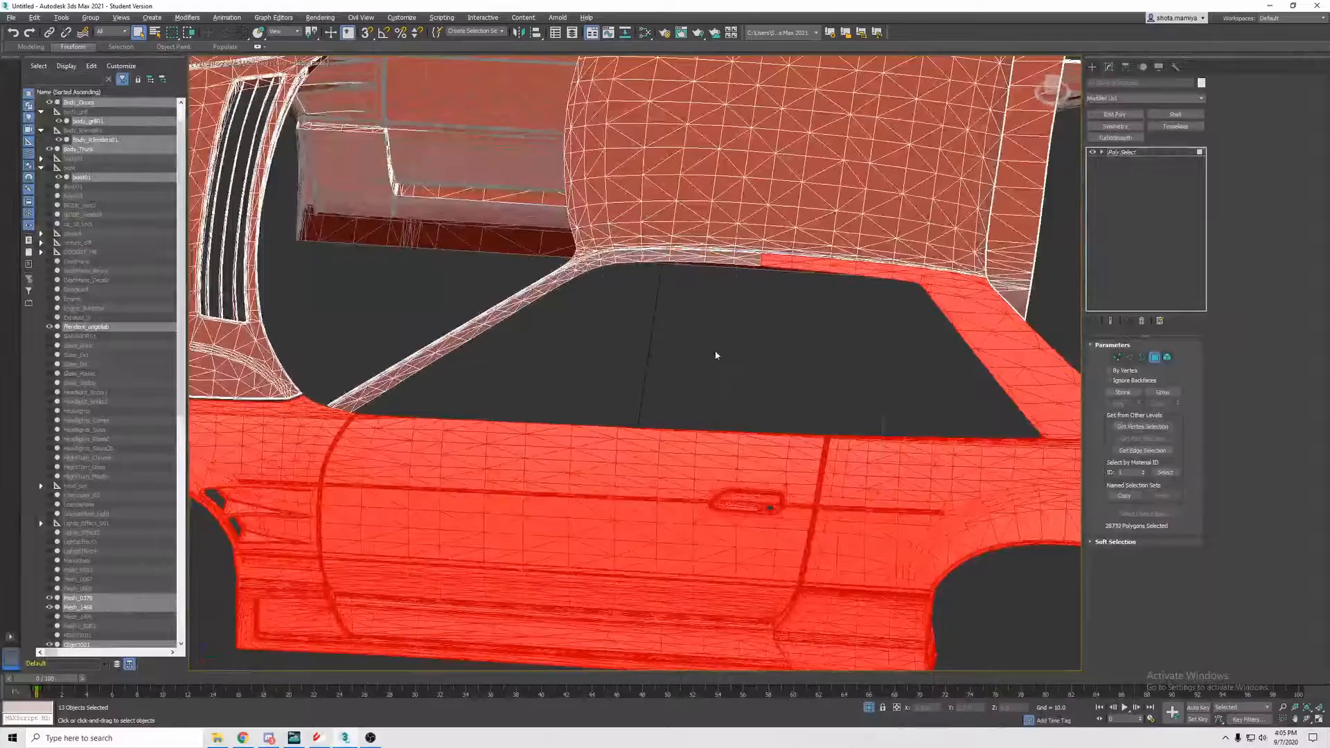
- Deselect the polygons of the rear roof rail and the left rear pillar down to its base
left_click_drag(1010, 269, 1004, 274, "alt")
middle_click_drag(1004, 273, 750, 342, "alt")
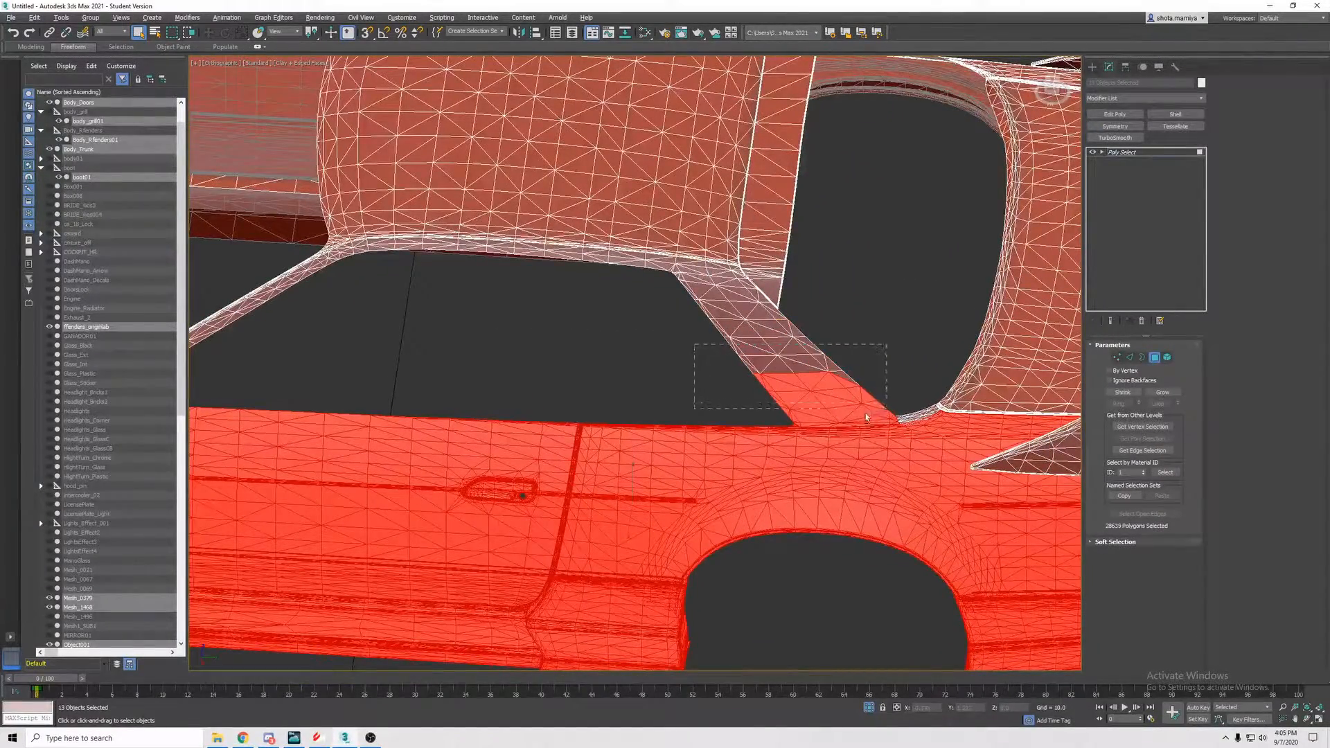
left_click_drag(867, 413, 866, 412, "alt")
scroll(866, 412, "up", 3)
middle_click_drag(866, 433, 798, 444, "alt")
middle_click_drag(512, 439, 562, 435, "alt")
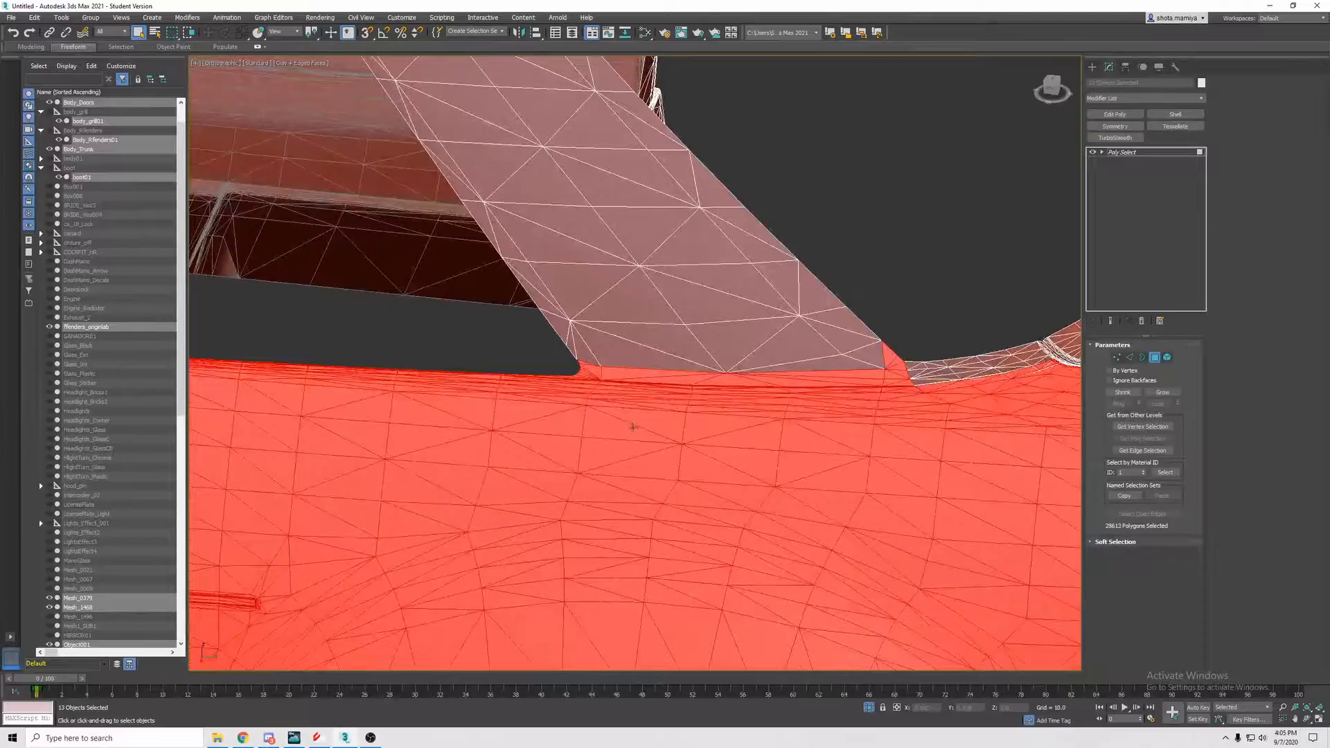
scroll(855, 374, "down", 3)
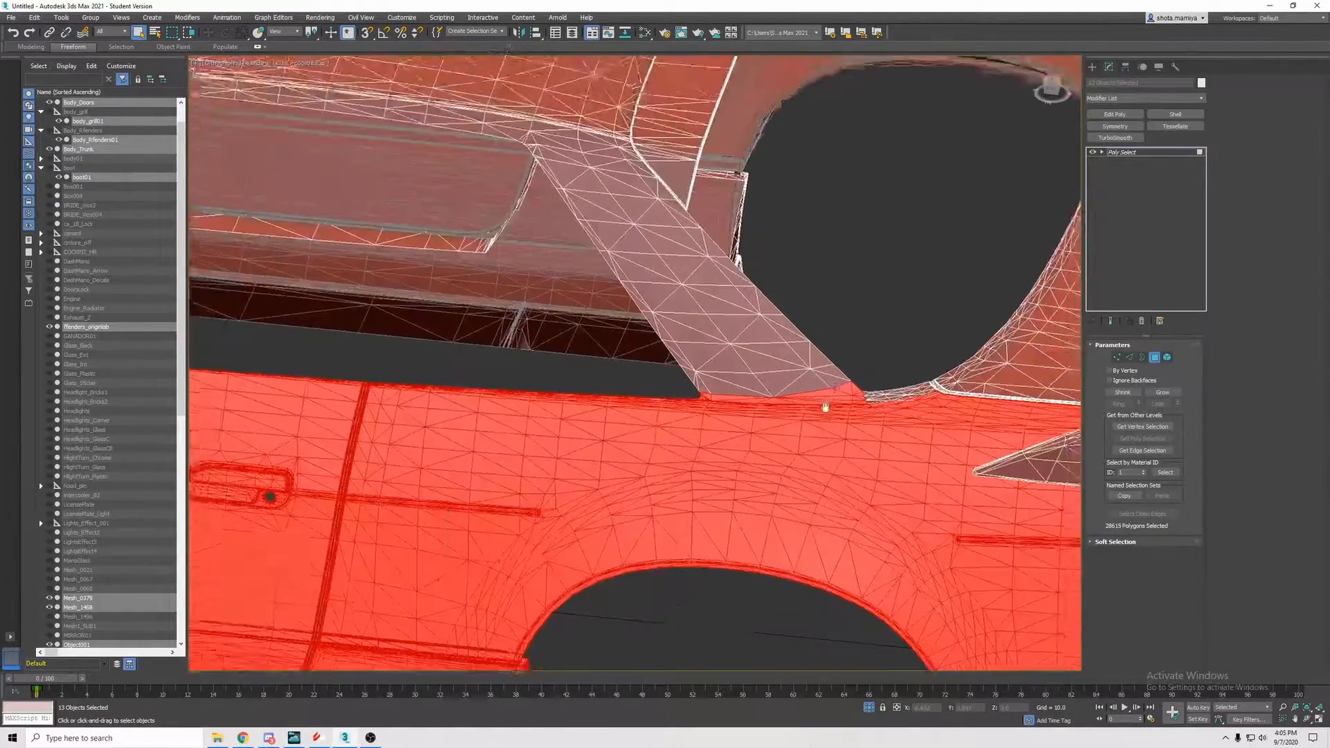
- Refine the selection boundary on the lower rear pillar by deselecting polygons near its rear edge
middle_click_drag(834, 389, 822, 439, "alt")
scroll(823, 357, "down", 2)
middle_click_drag(822, 355, 824, 415)
middle_click_drag(824, 416, 838, 388, "alt")
scroll(810, 387, "up", 2)
scroll(839, 388, "up", 4)
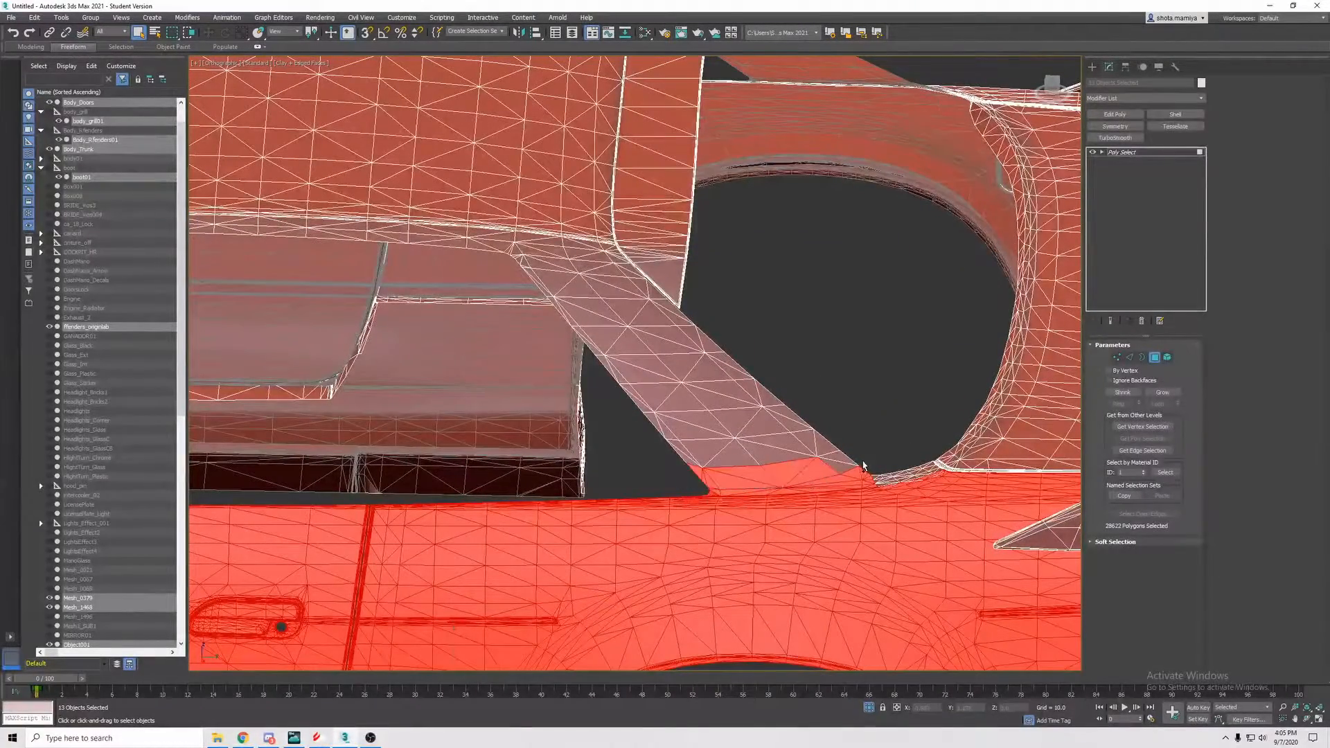
left_click(824, 444, "alt")
middle_click_drag(883, 441, 883, 361, "alt")
- Deselect the band of polygons across the rear pillar's foot up to the rear window corner
scroll(762, 478, "down", 3)
scroll(760, 487, "up", 6)
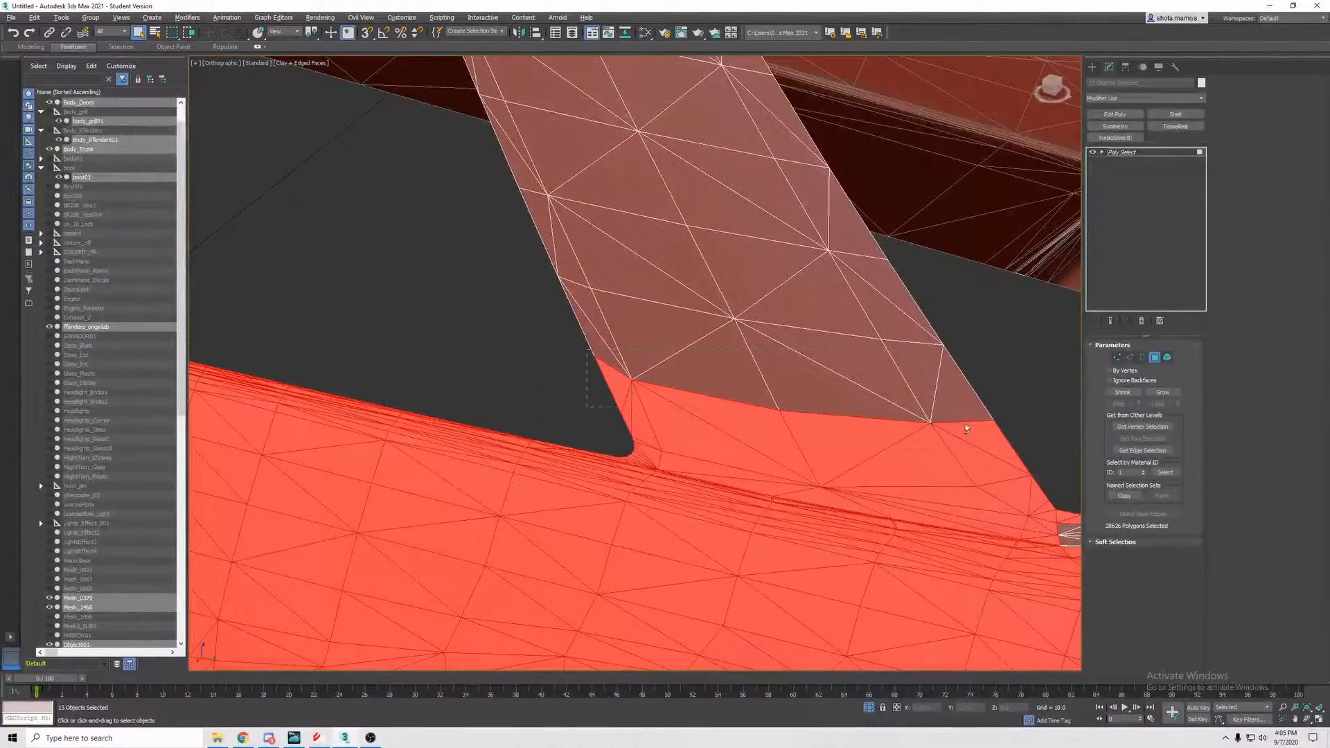
left_click_drag(983, 434, 985, 436, "alt")
middle_click_drag(948, 471, 824, 417)
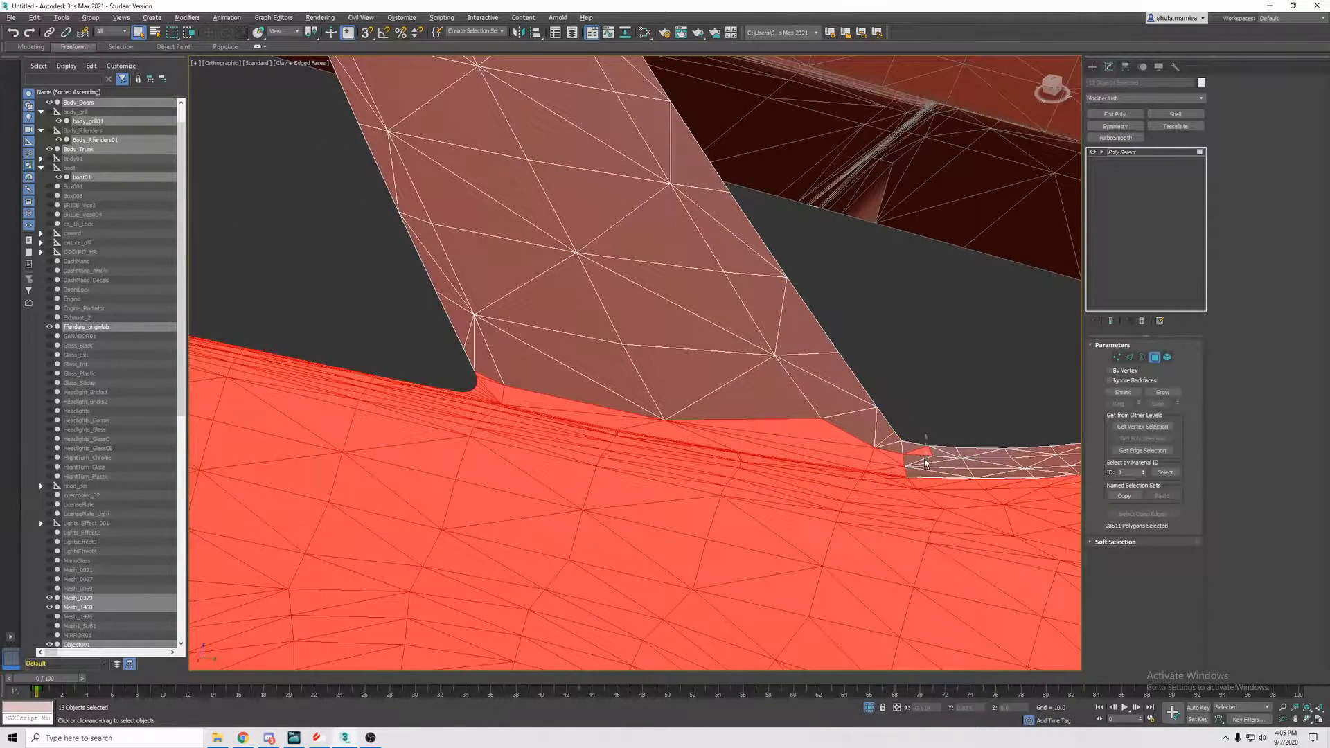
left_click(809, 434, "alt")
- Deselect the small polygons around the rear lower corner of the side window opening
middle_click_drag(860, 427, 677, 489, "alt")
scroll(881, 376, "down", 2)
scroll(827, 347, "up", 2)
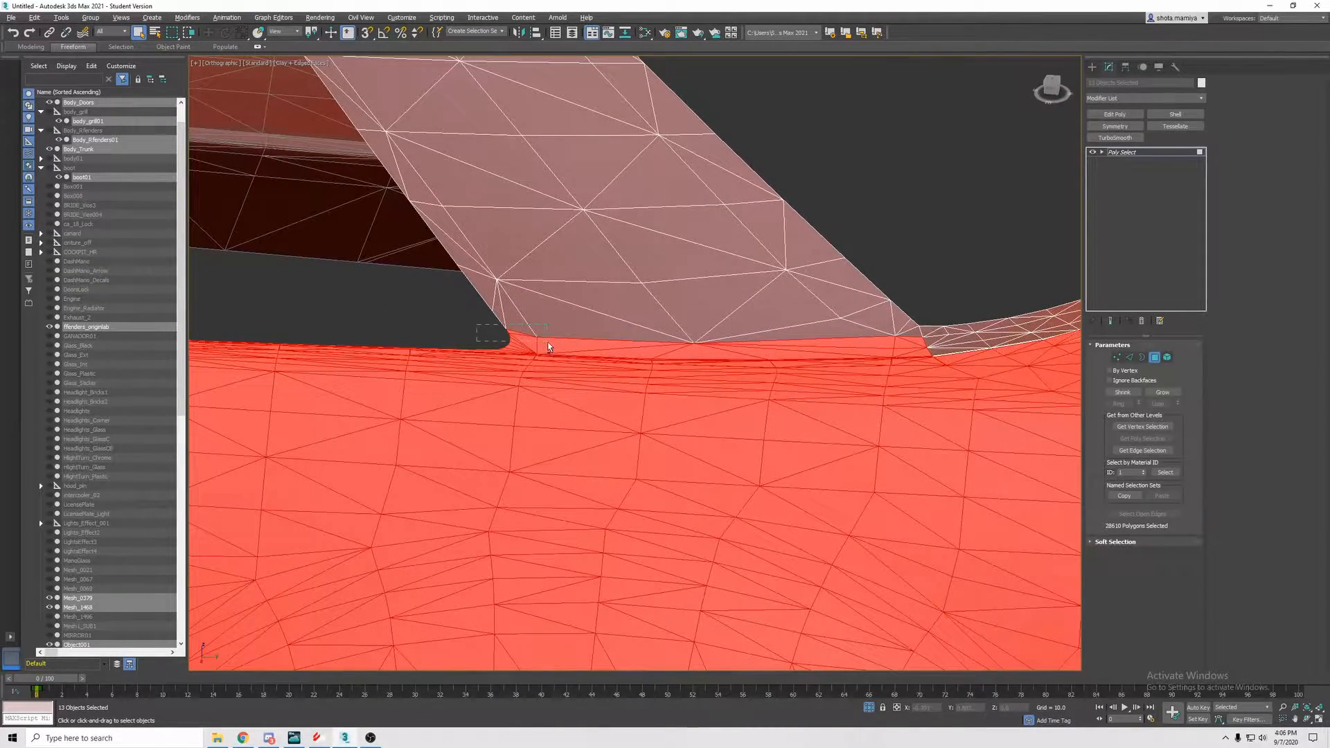
left_click_drag(549, 347, 551, 348, "alt")
scroll(551, 349, "up", 4)
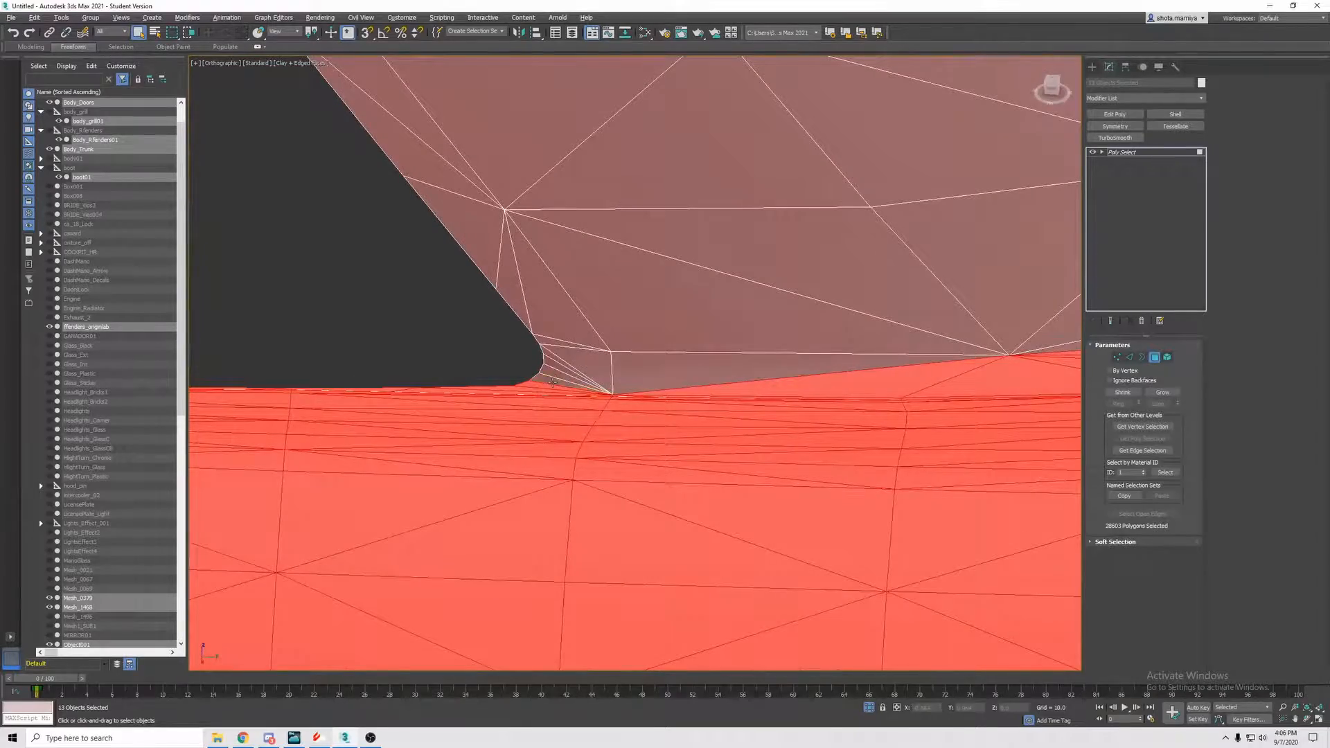
- Deselect the remaining thin polygons along the left rear pillar's foot, from the side window corner to the rear window corner
middle_click_drag(546, 386, 828, 83, "alt")
scroll(564, 448, "down", 5)
middle_click_drag(784, 451, 746, 243)
scroll(668, 355, "up", 9)
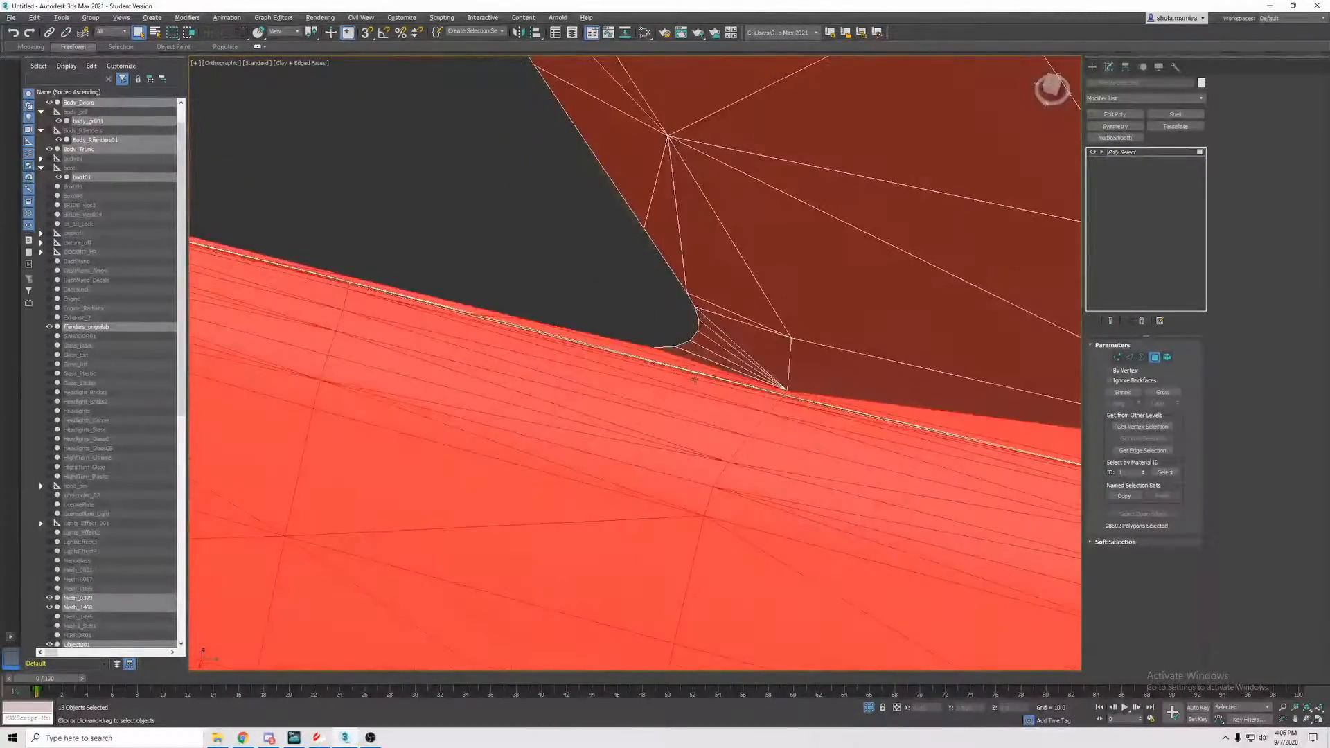
scroll(658, 342, "down", 4)
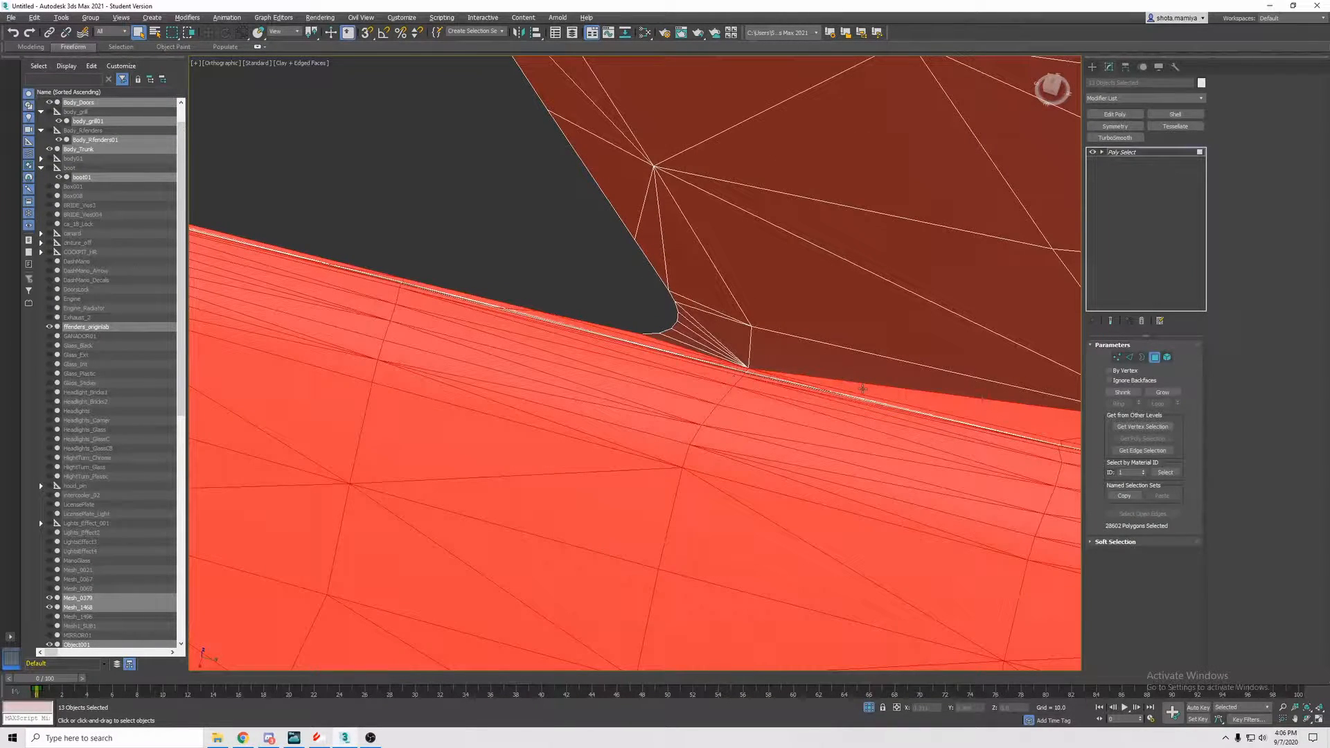
left_click(862, 388, "alt")
scroll(878, 400, "down", 4)
middle_click_drag(1055, 428, 674, 396)
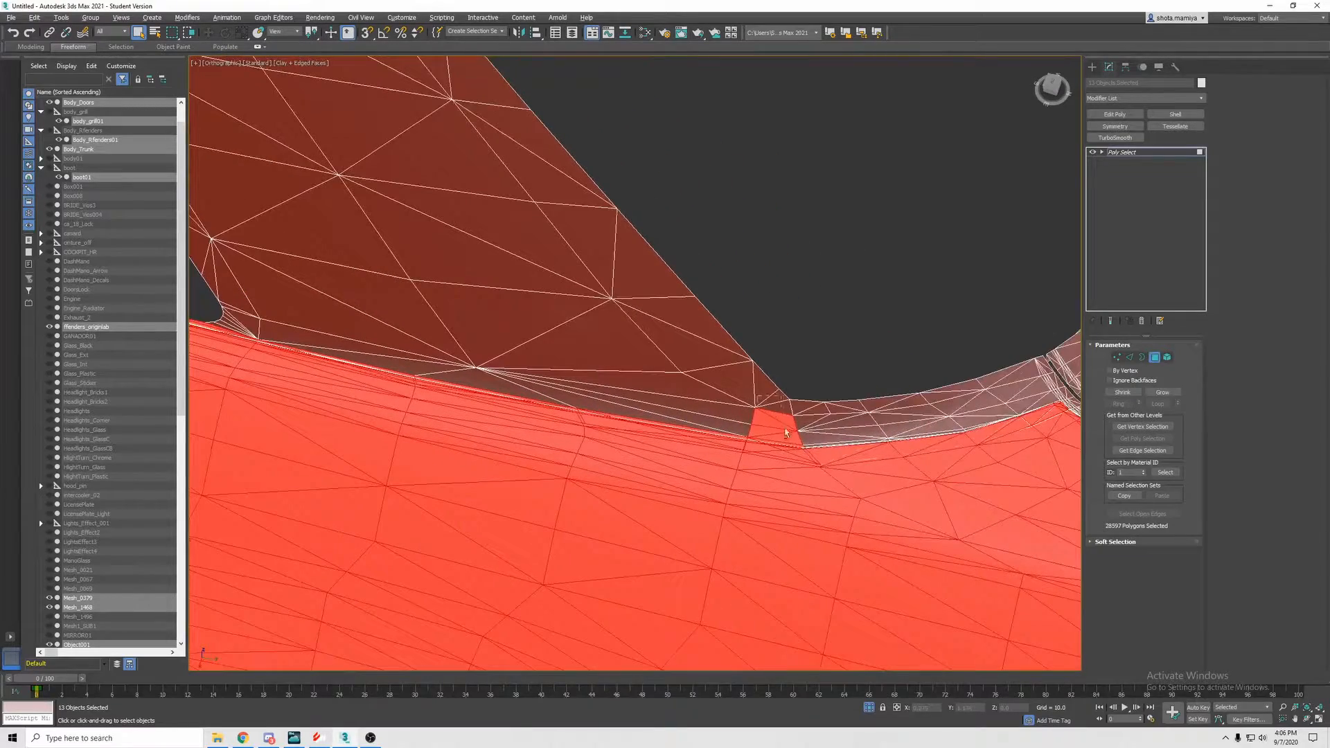
scroll(774, 425, "up", 4)
scroll(761, 437, "down", 4)
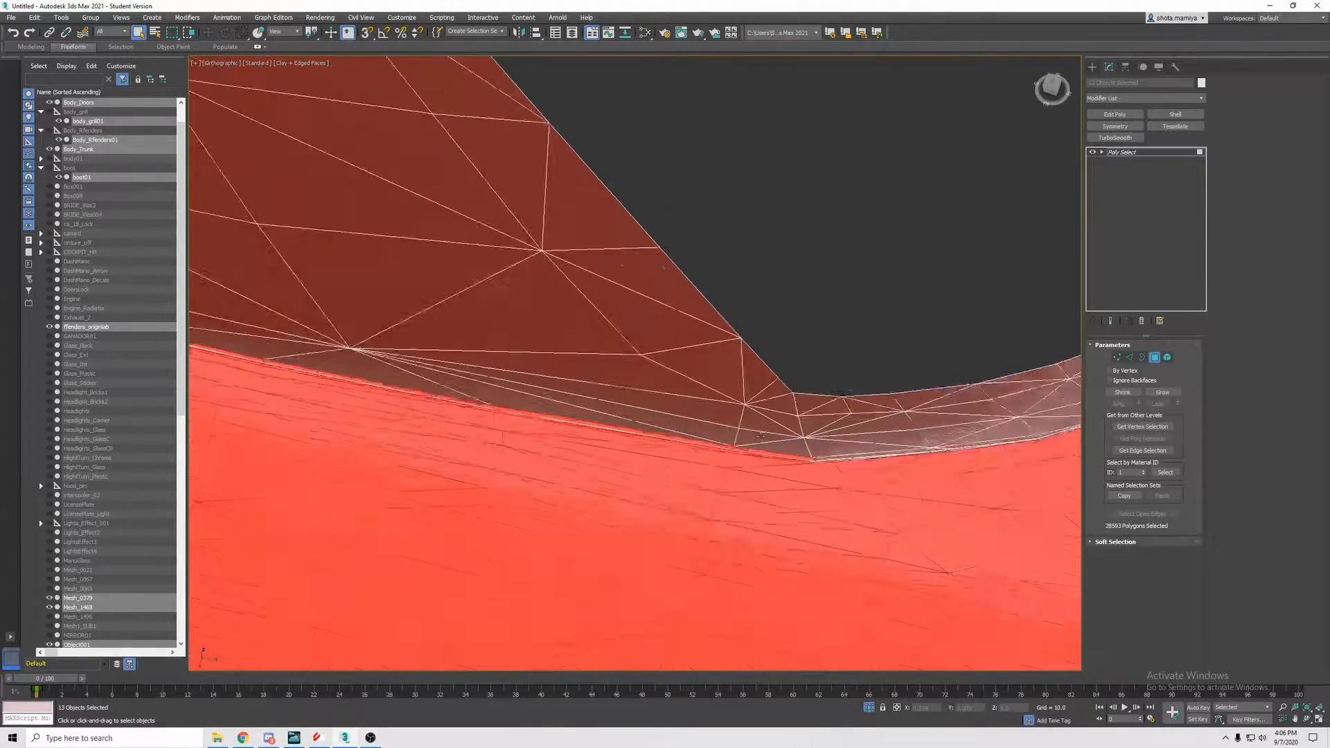
- Add the missing small elements around the left rear fender and bumper corner at element level, undoing the wrong pick
scroll(734, 426, "down", 8)
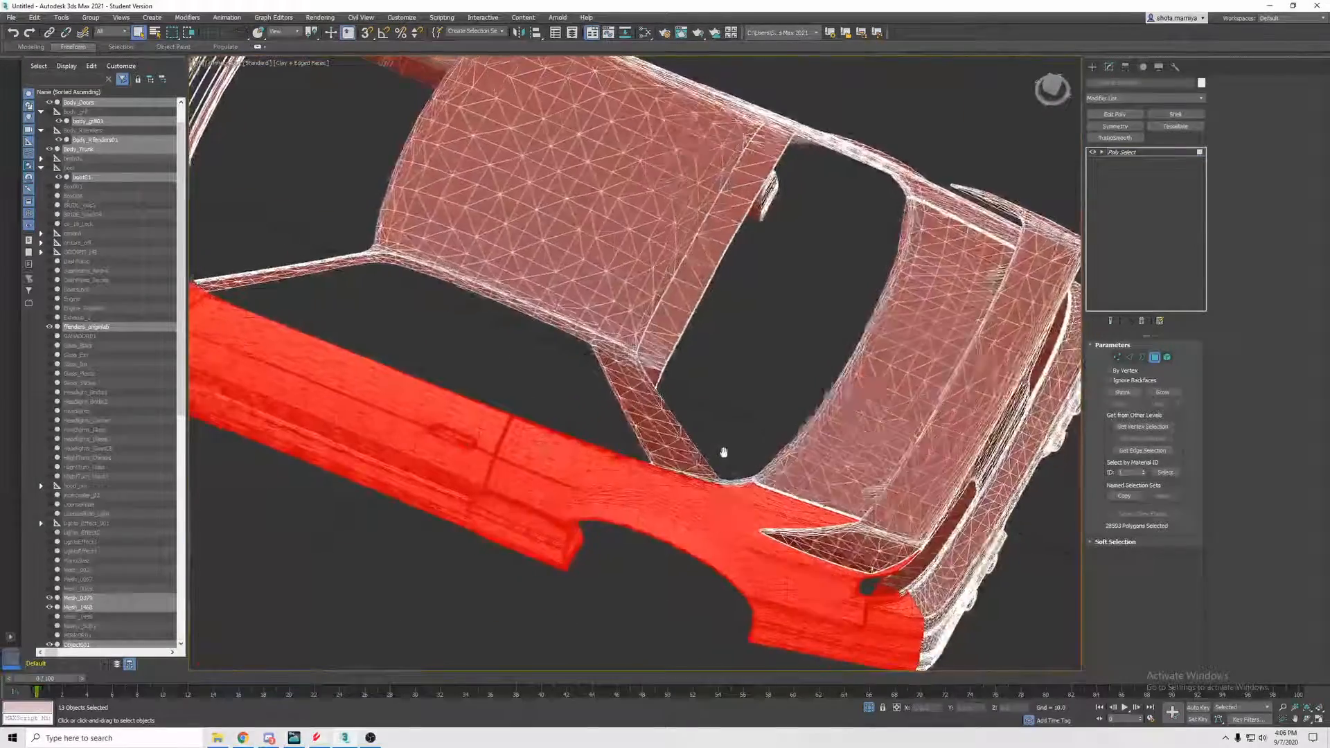
middle_click_drag(723, 452, 817, 410, "alt")
middle_click_drag(817, 410, 942, 410)
middle_click_drag(783, 401, 570, 475, "alt")
scroll(691, 430, "up", 3)
scroll(571, 475, "up", 4)
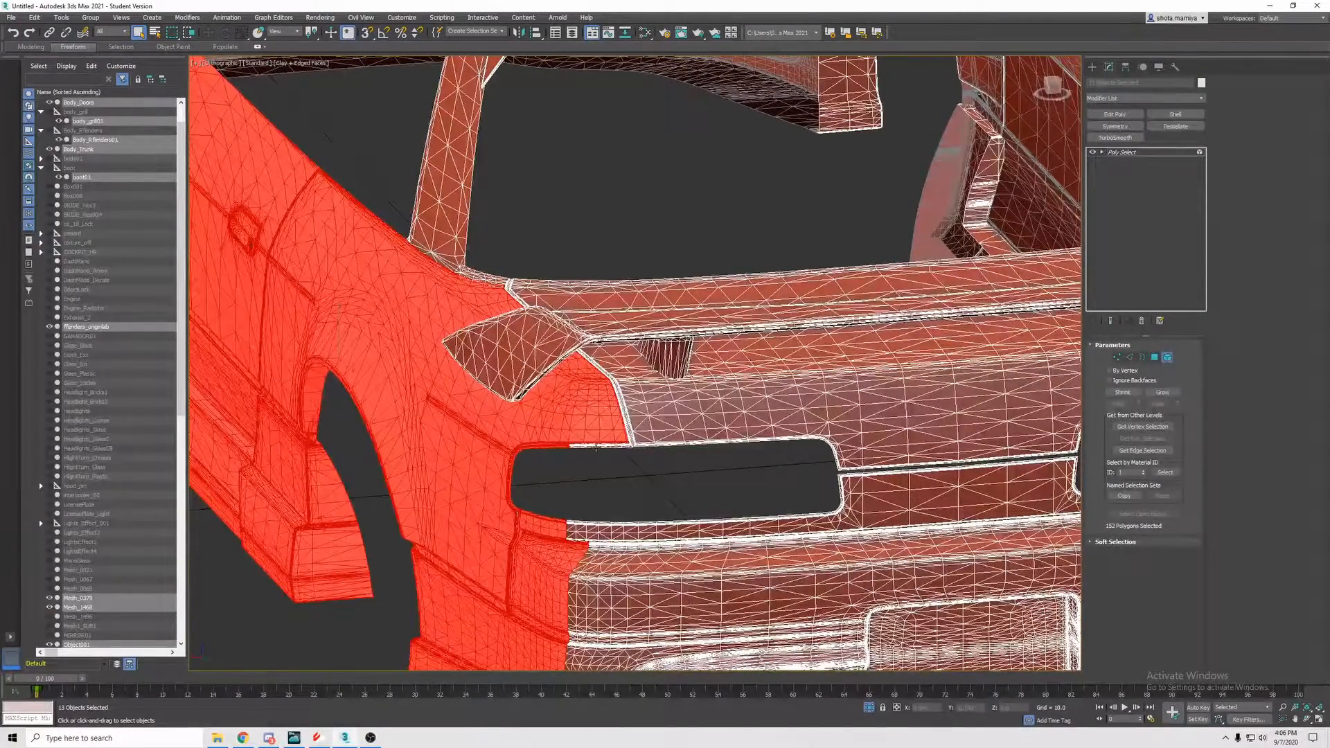
middle_click_drag(669, 450, 547, 462, "alt")
key("ctrl+z")
middle_click_drag(448, 448, 482, 442, "alt")
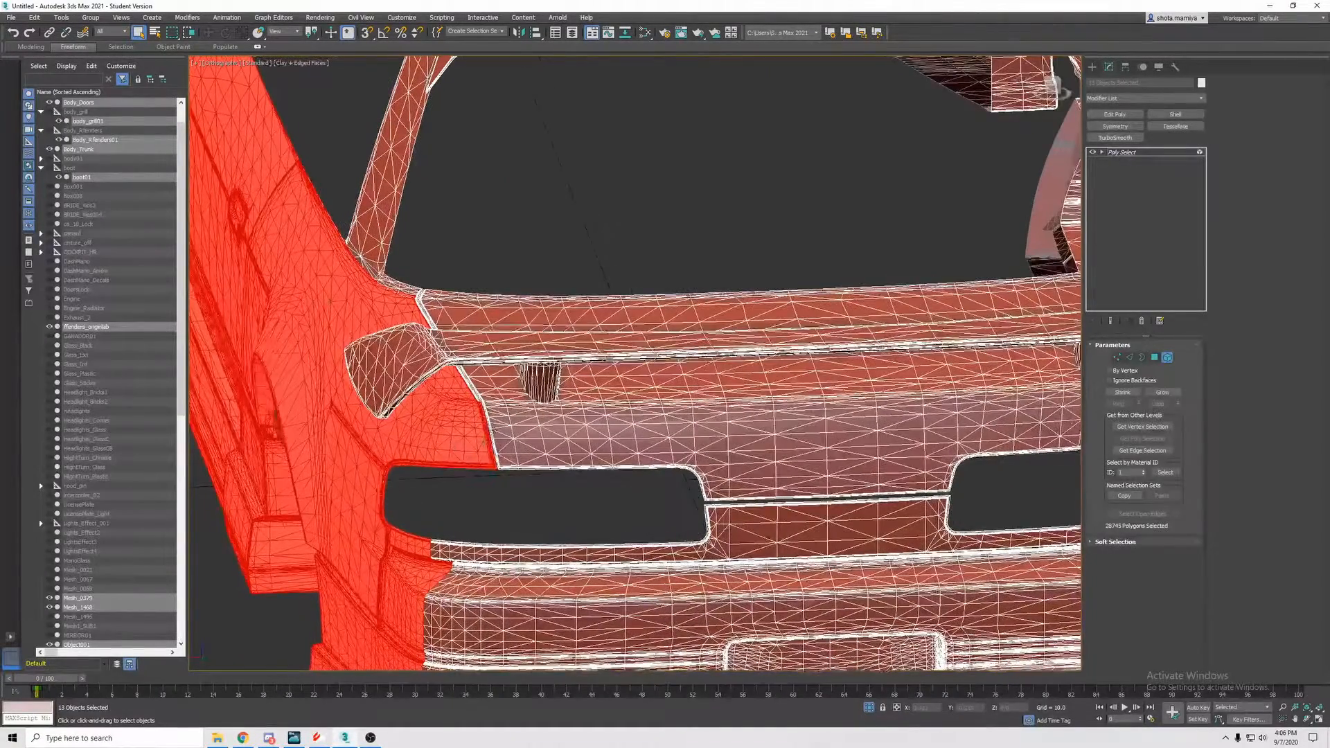
- Add the missing elements along the left side's wheel arches and underside to the element selection
middle_click_drag(547, 398, 638, 452)
scroll(768, 458, "down", 5)
scroll(700, 458, "up", 2)
scroll(649, 390, "down", 2)
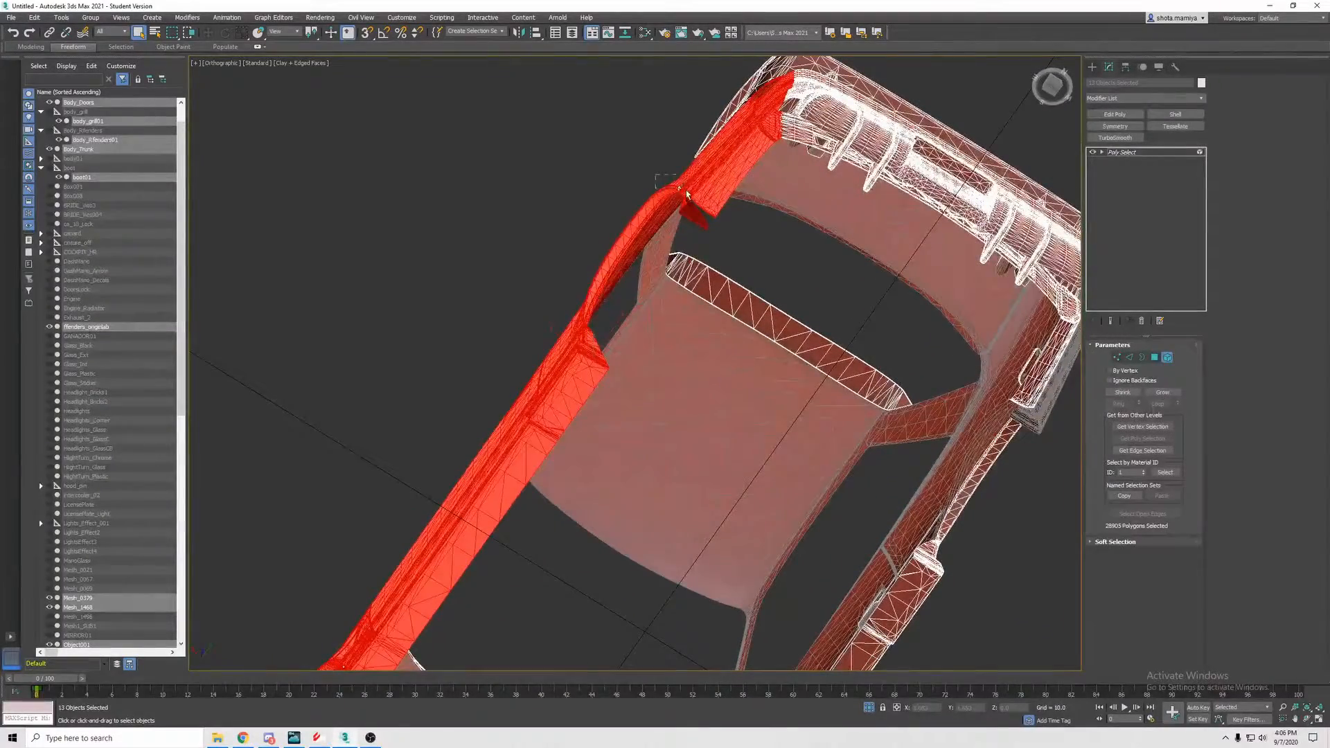
middle_click_drag(702, 222, 755, 388)
middle_click_drag(755, 388, 936, 279)
middle_click_drag(714, 269, 693, 265)
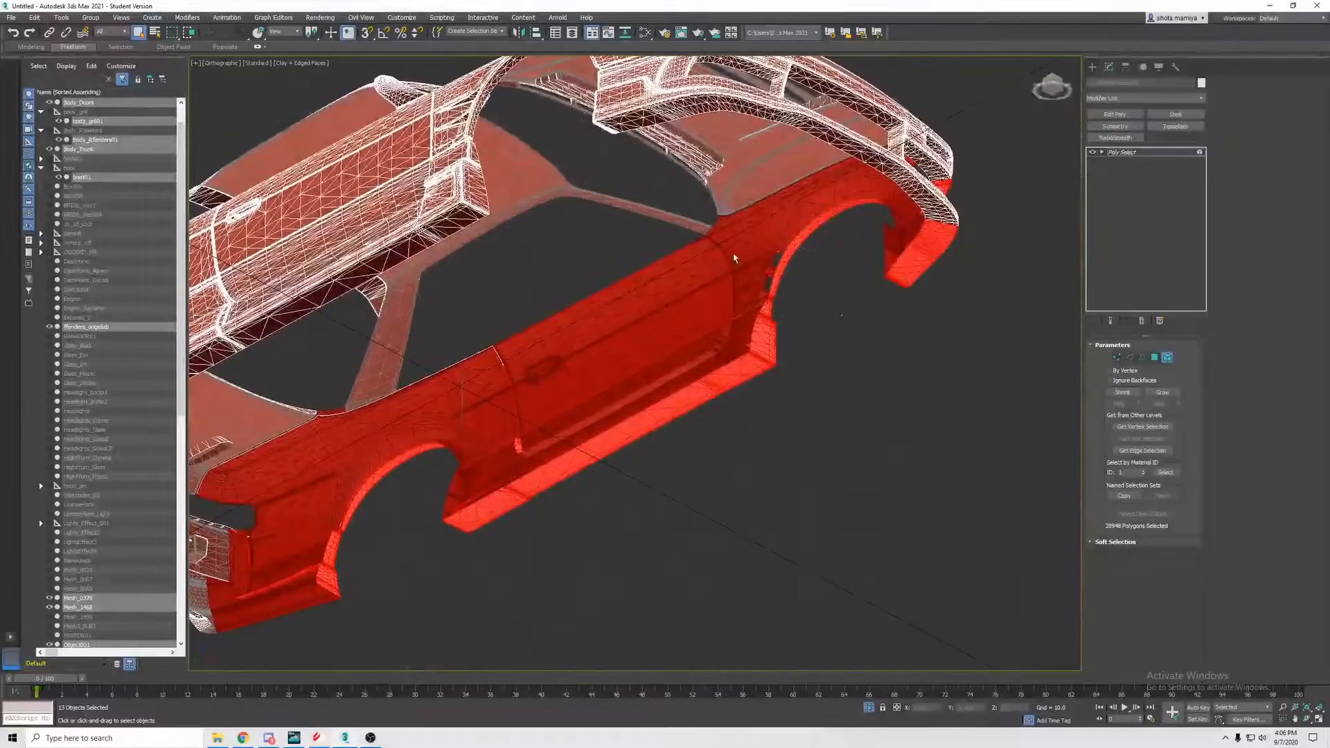
middle_click_drag(735, 350, 779, 360, "alt")
middle_click_drag(990, 348, 739, 403, "alt")
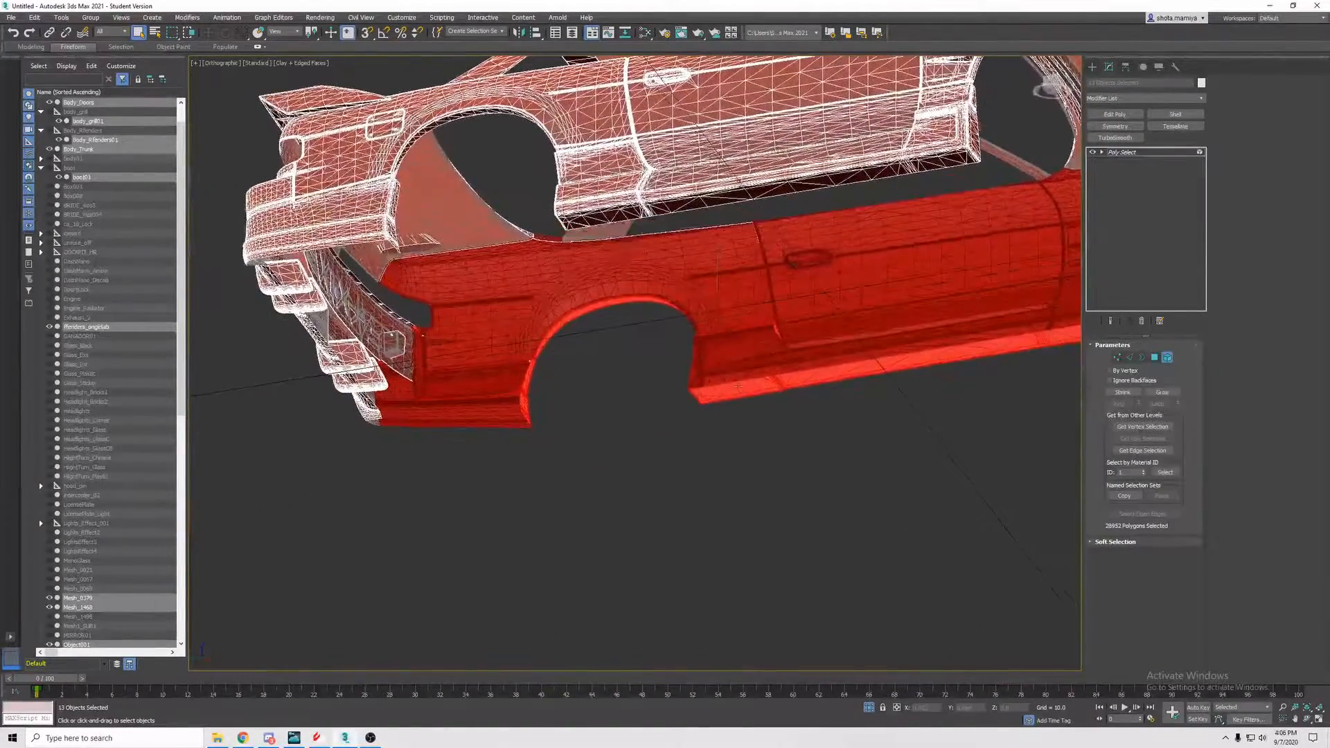
- Add the front fender, door and side skirt elements on the car's right side to the selection
middle_click_drag(746, 262, 214, 320, "alt")
middle_click_drag(629, 387, 813, 402, "alt")
scroll(634, 491, "up", 2)
middle_click_drag(634, 491, 477, 423, "alt")
scroll(624, 408, "down", 2)
middle_click_drag(624, 409, 388, 416, "alt")
middle_click_drag(724, 461, 738, 478, "alt")
left_click(780, 531, "ctrl")
left_click(851, 461, "ctrl")
middle_click_drag(851, 461, 1032, 485, "alt")
middle_click_drag(901, 478, 804, 443, "alt")
scroll(803, 443, "up", 3)
- End the isolation, leave the element level, add the side mirror object to the selected body parts and isolate them
left_click(722, 318)
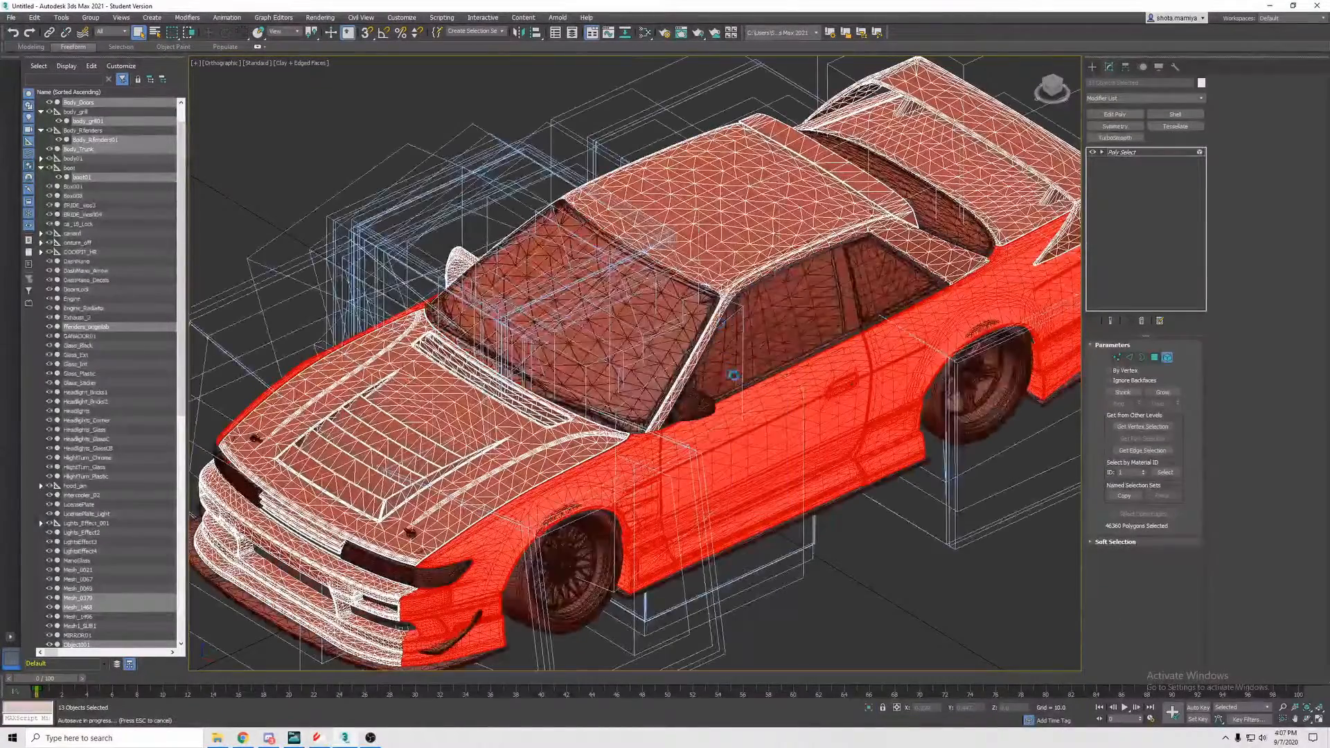
left_click(1134, 153)
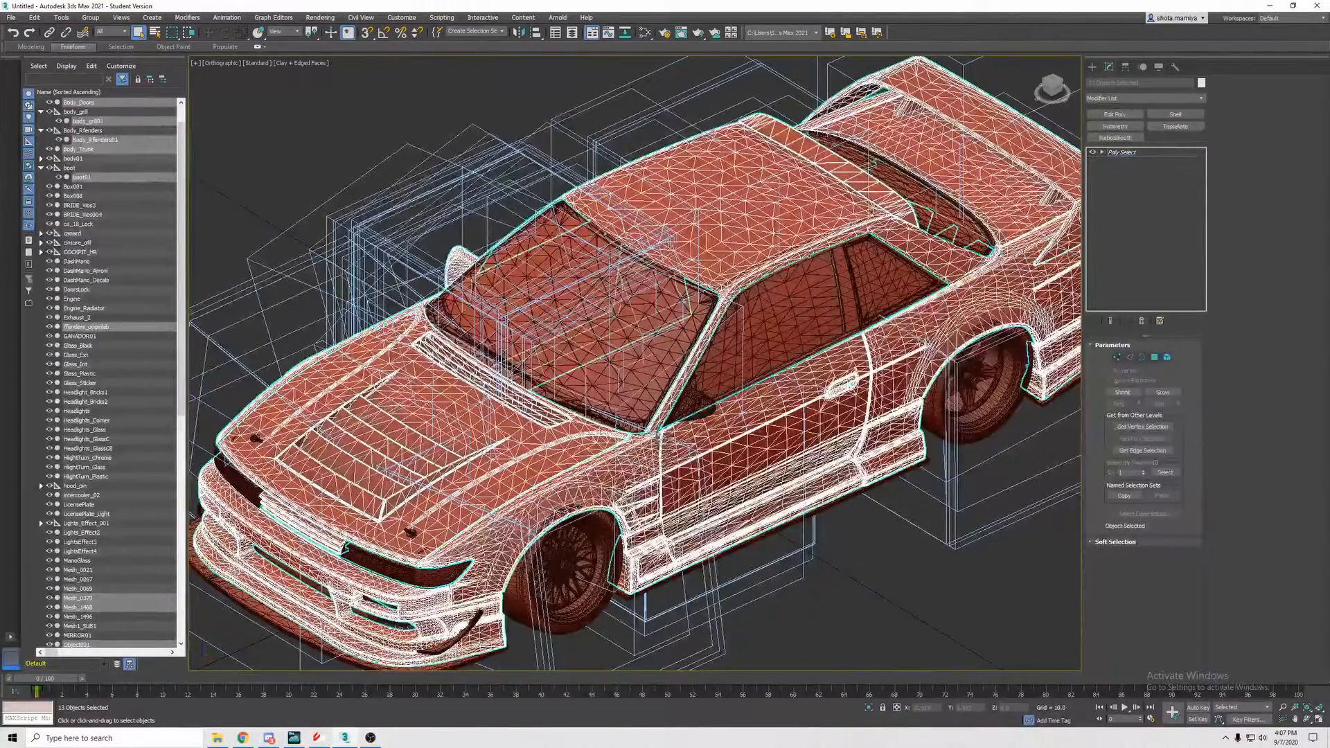
left_click(695, 397, "ctrl")
right_click(695, 399)
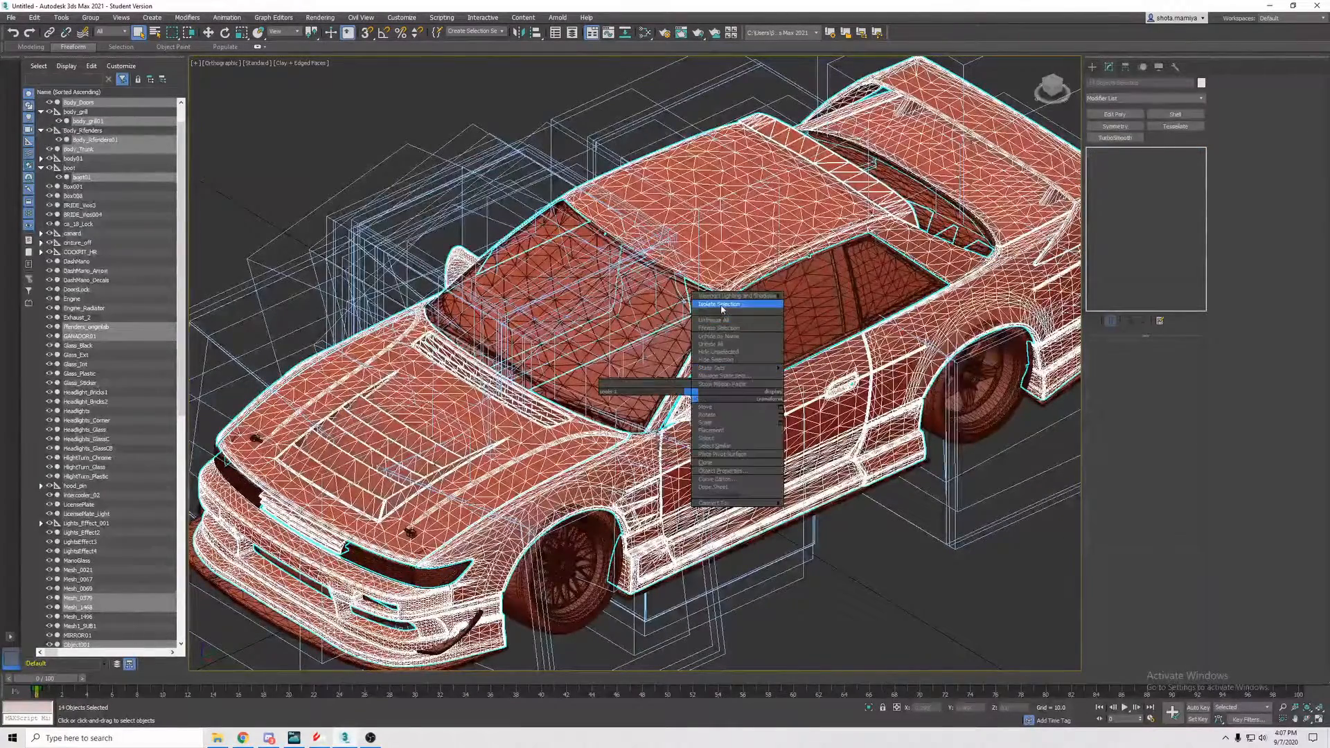
left_click(722, 305)
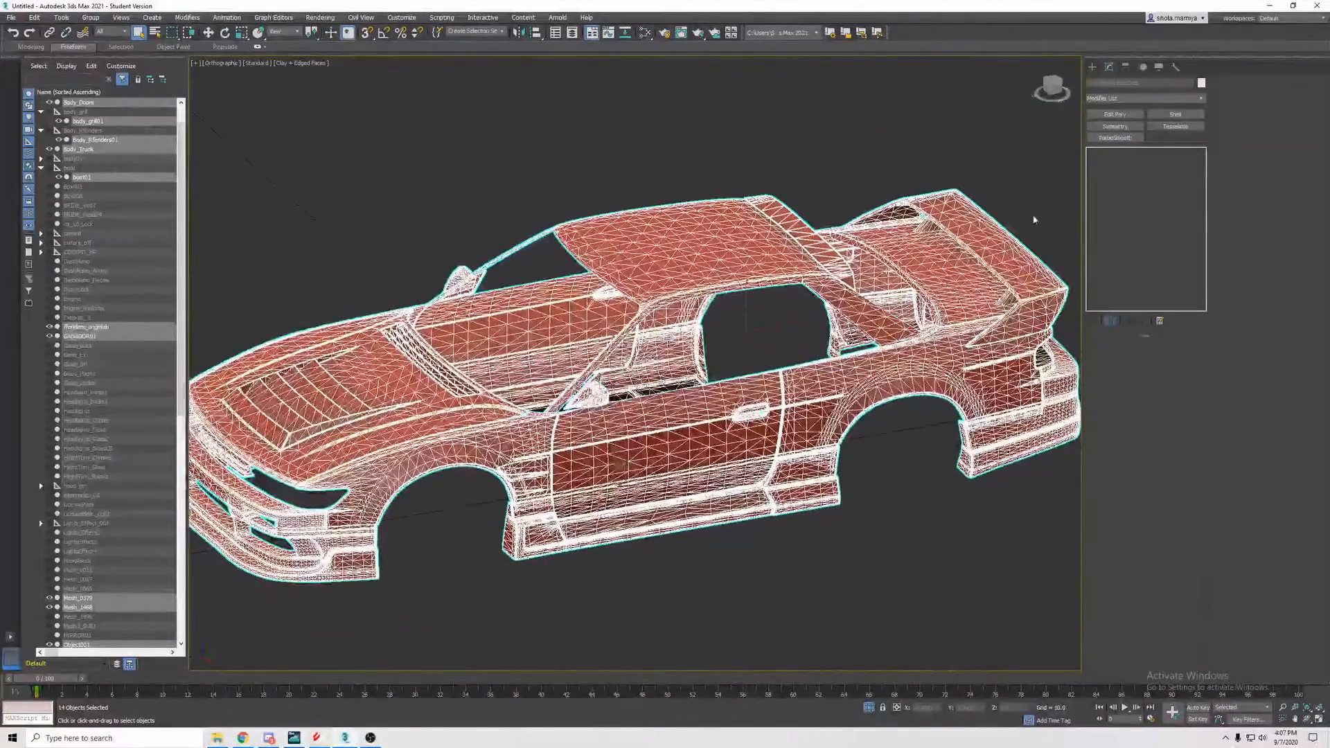
- Apply a Poly Select modifier to the isolated objects and switch it to element level
left_click(187, 17)
mouse_move(208, 34)
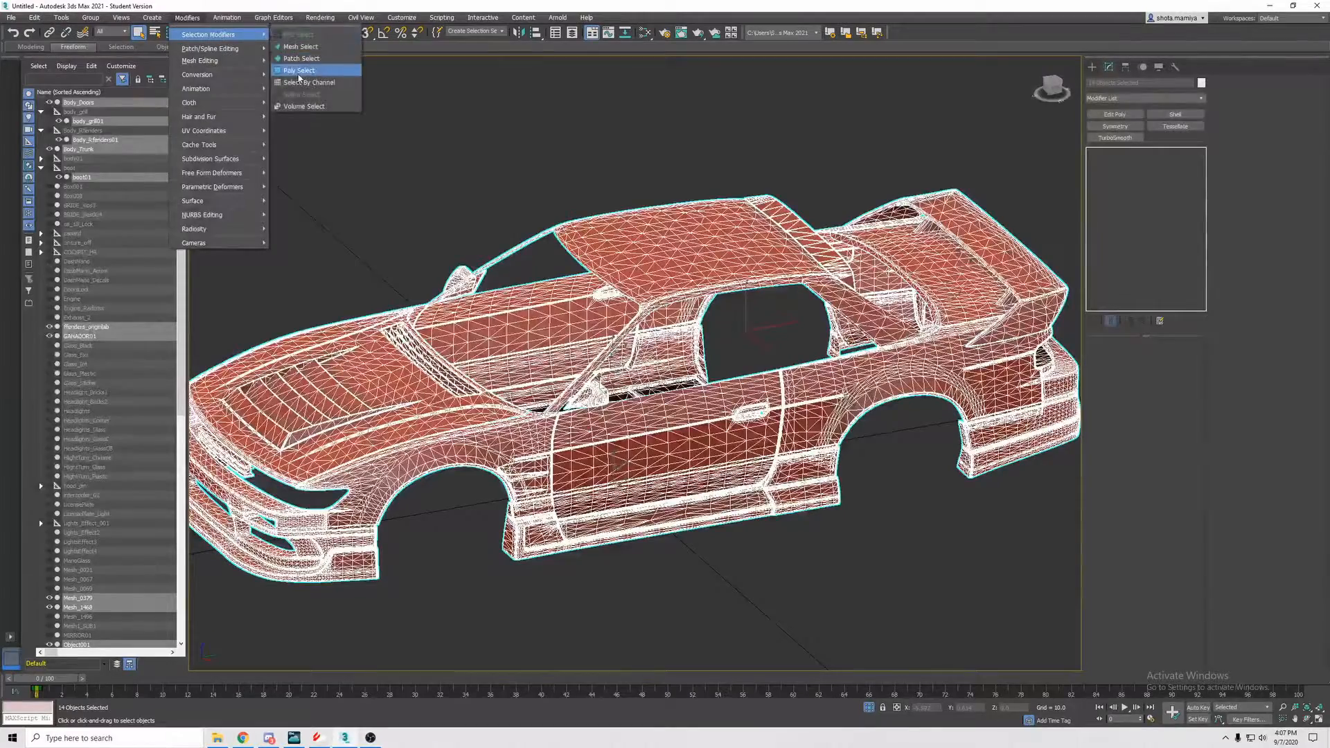
left_click(300, 70)
left_click(1167, 357)
key("ctrl+a")
- Add the elements of both side mirrors to the selection
middle_click_drag(747, 420, 670, 427, "alt")
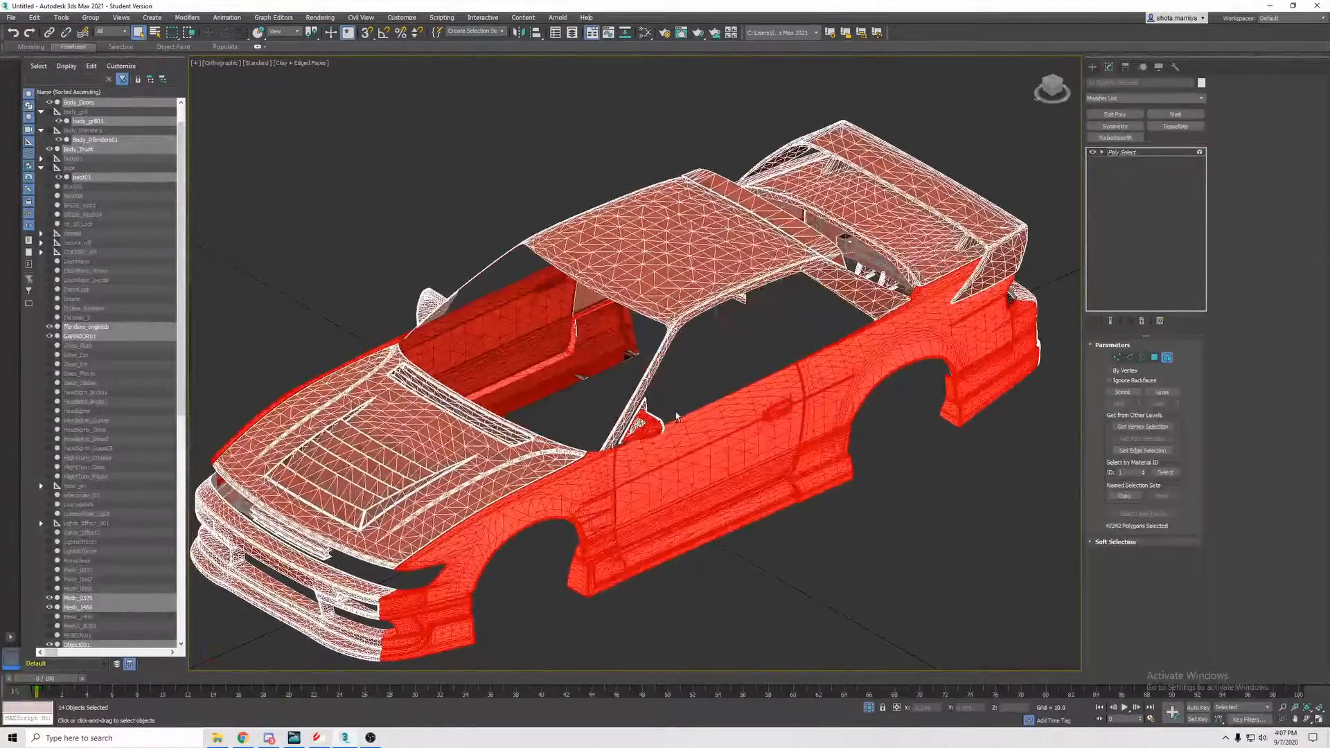
scroll(663, 435, "up", 4)
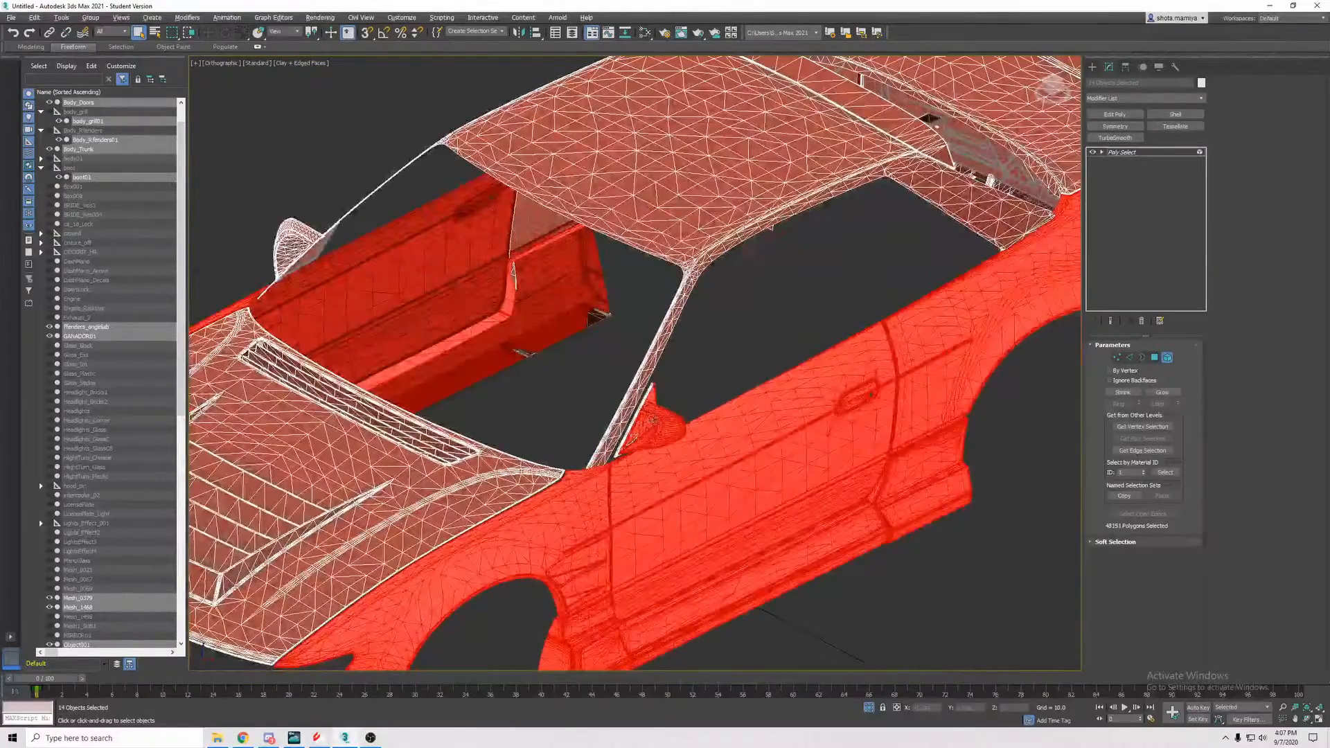
middle_click_drag(654, 419, 698, 407, "alt")
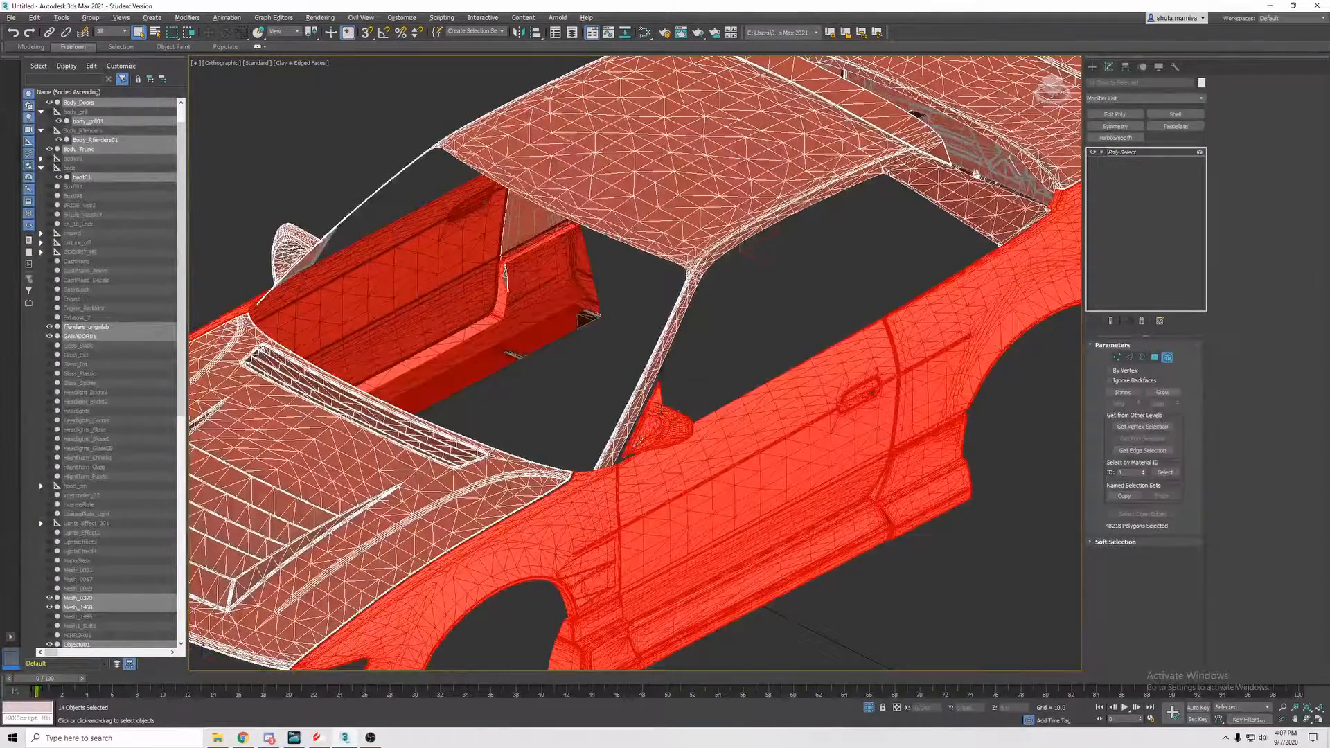
scroll(655, 450, "up", 4)
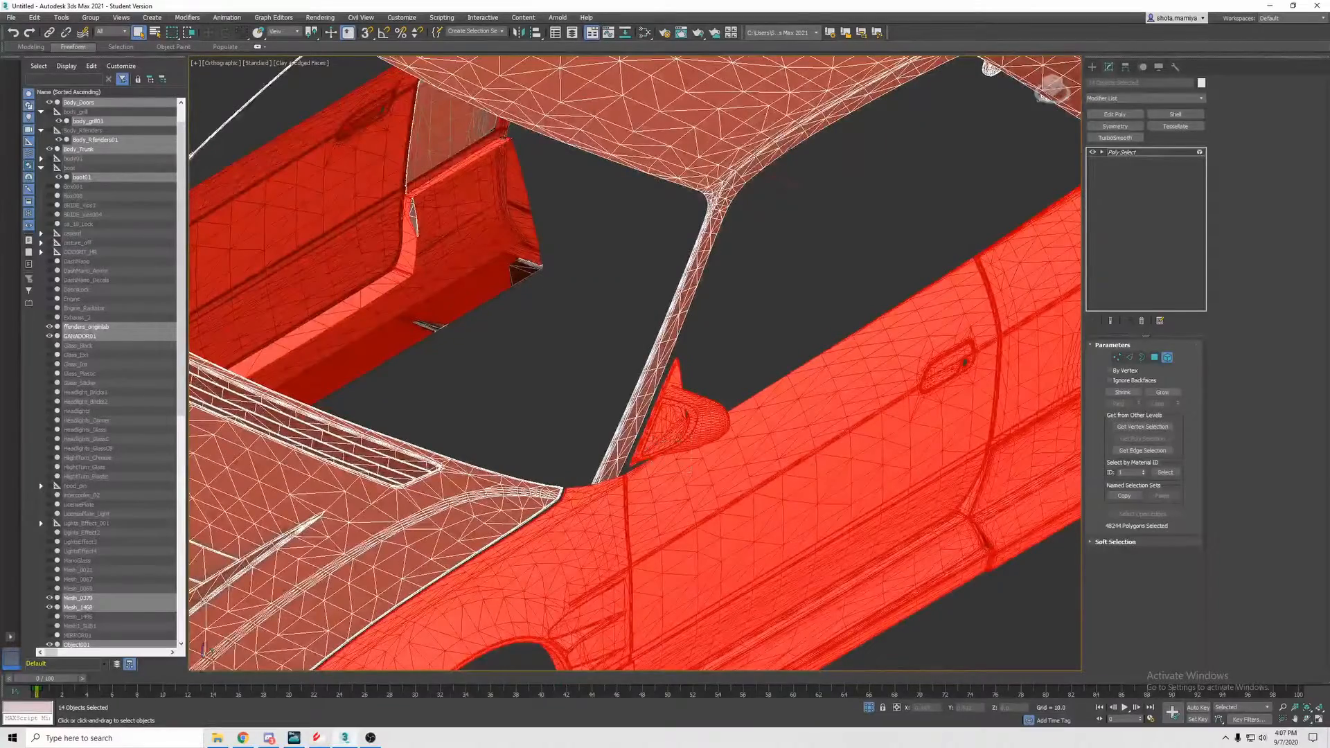
middle_click_drag(700, 487, 738, 486, "alt")
middle_click_drag(701, 414, 766, 358, "alt")
middle_click_drag(849, 383, 818, 367, "alt")
middle_click_drag(891, 395, 852, 333, "alt")
middle_click_drag(781, 381, 693, 374, "alt")
- Deselect the right front pillar's polygons from the roof corner down to its base by the mirror
left_click(419, 384, "alt")
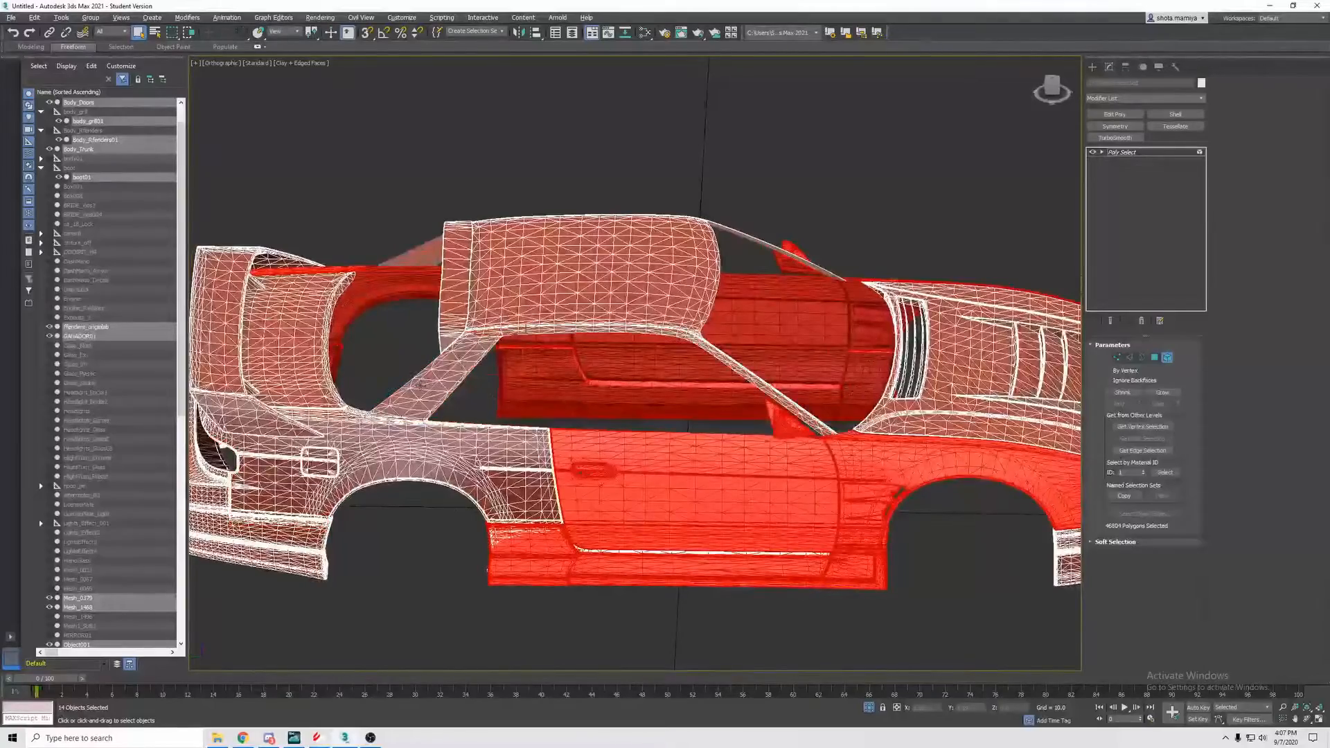
key("ctrl+z")
mouse_move(601, 432)
middle_mouse_down("alt")
mouse_move(622, 436)
mouse_move(604, 438)
mouse_move(606, 451)
middle_mouse_up("alt")
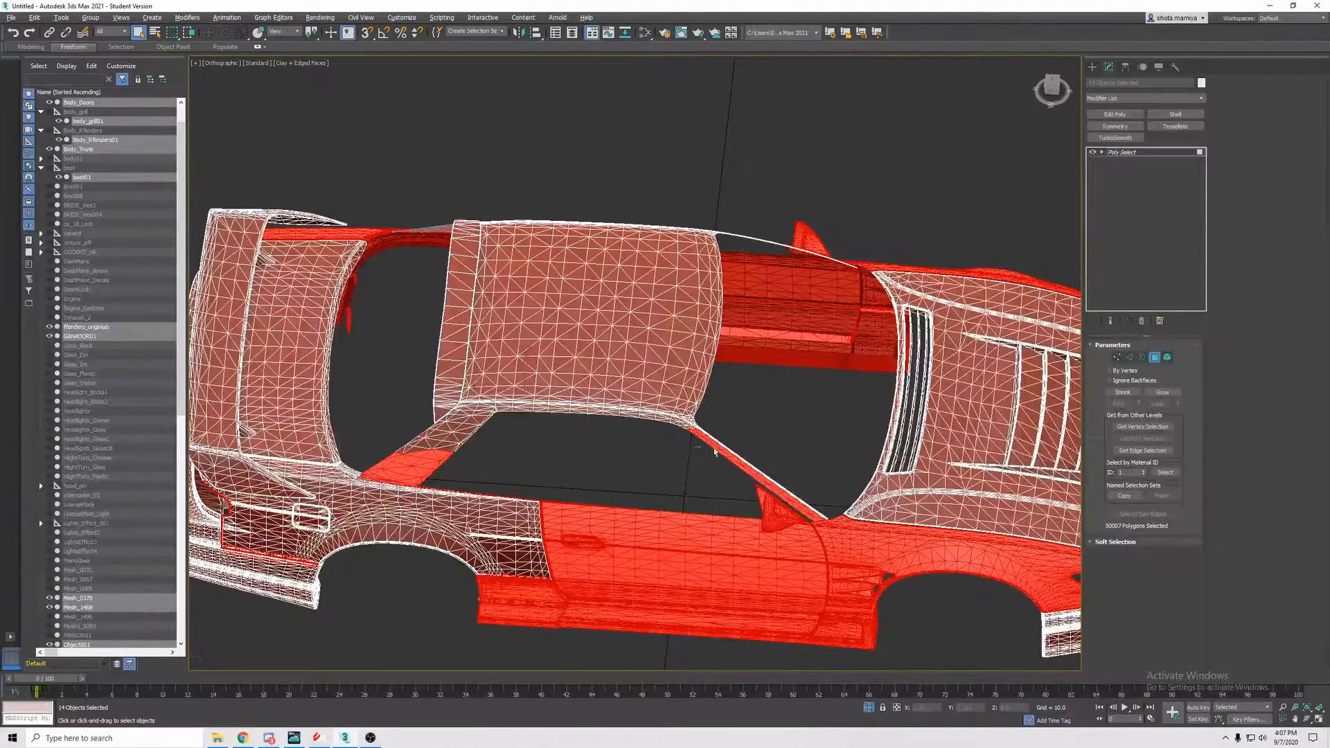
left_click_drag(716, 450, 718, 451, "alt")
middle_click_drag(713, 450, 624, 429, "alt")
scroll(623, 430, "up", 4)
left_click_drag(504, 394, 611, 451, "alt")
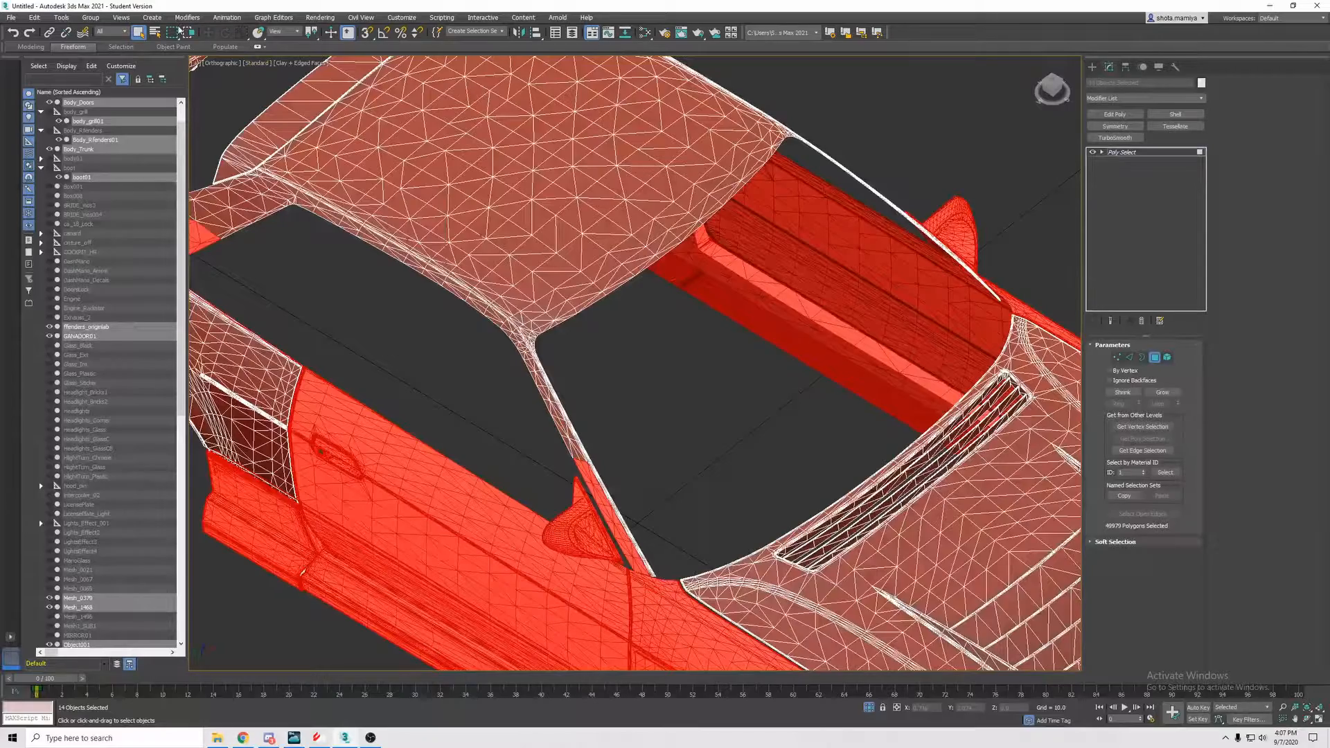
middle_click_drag(601, 491, 610, 447)
scroll(609, 438, "up", 3)
left_click_drag(624, 408, 578, 430, "alt")
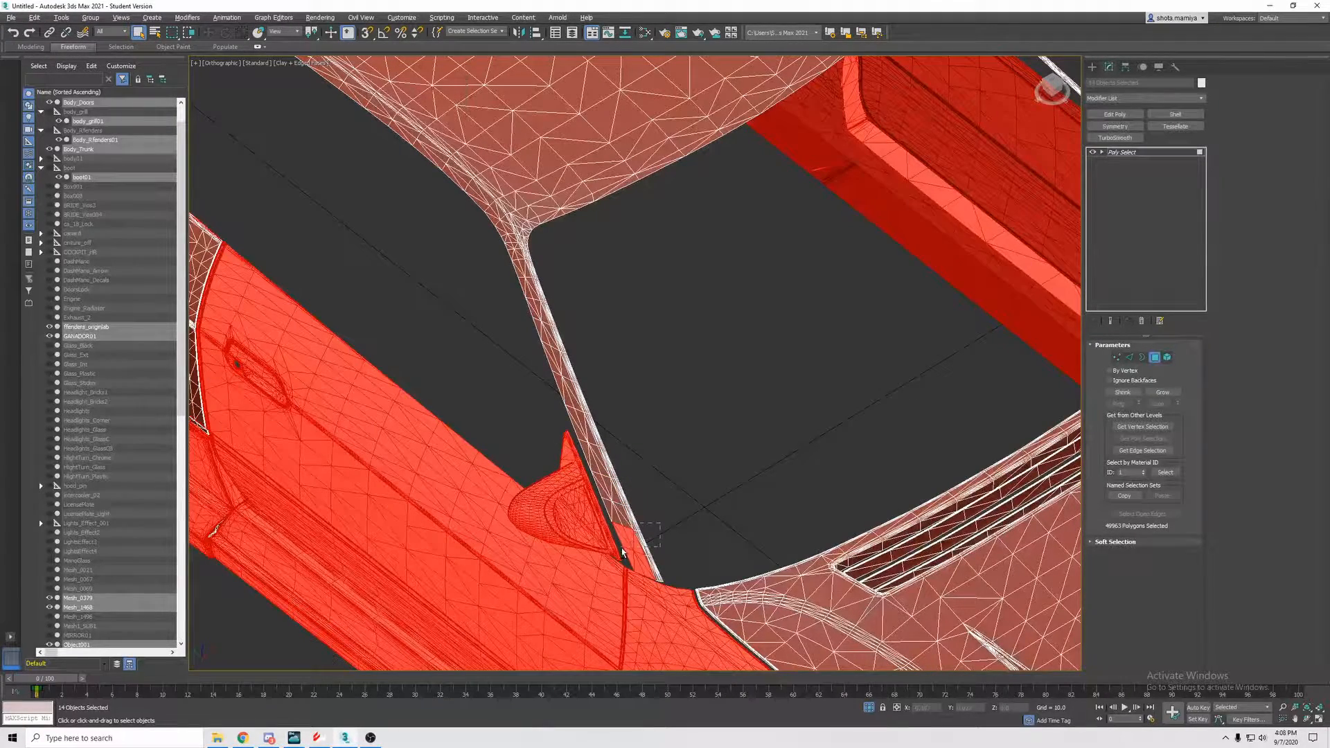
middle_click_drag(677, 561, 736, 490)
- Deselect the polygons of the right rear pillar down to the top of the quarter panel
scroll(610, 423, "down", 5)
middle_click_drag(532, 409, 760, 423, "alt")
scroll(795, 390, "up", 3)
middle_click_drag(760, 423, 752, 451, "alt")
left_click_drag(792, 444, 672, 476, "alt")
left_click_drag(754, 467, 627, 509, "alt")
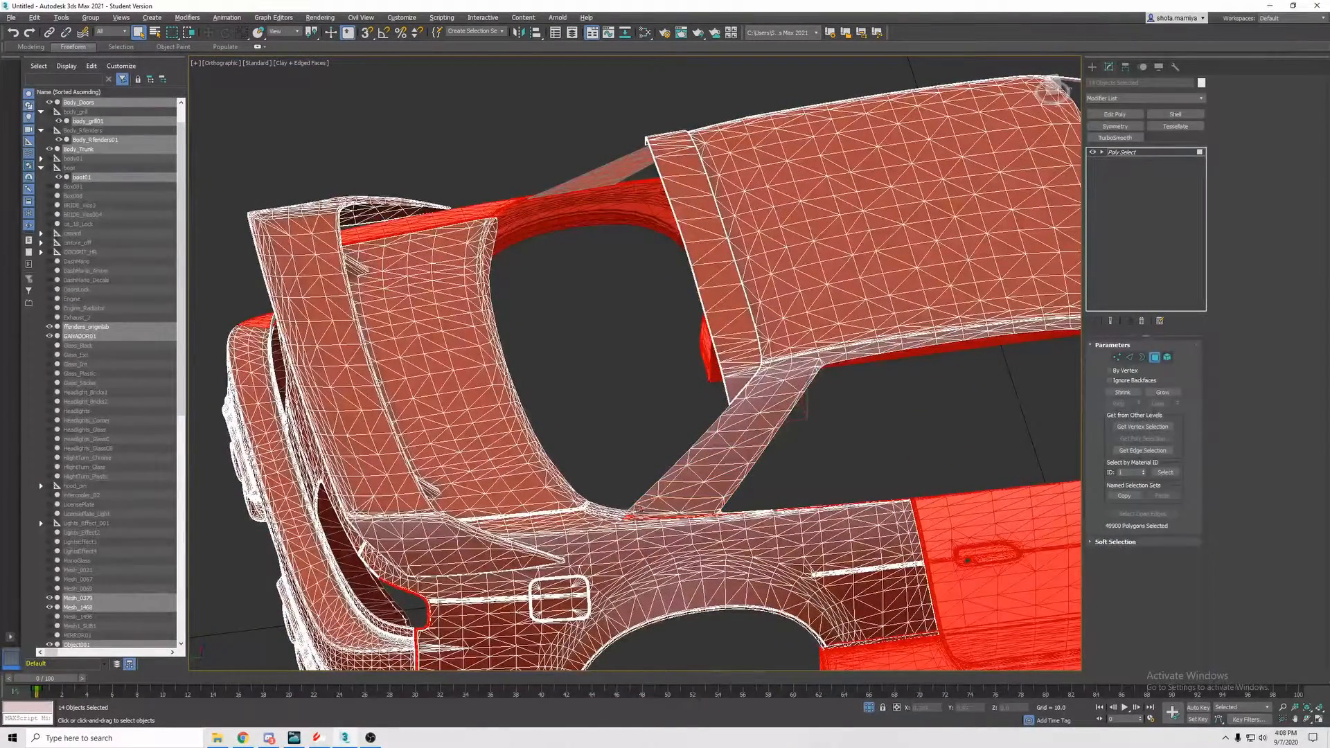
middle_click_drag(787, 461, 742, 460)
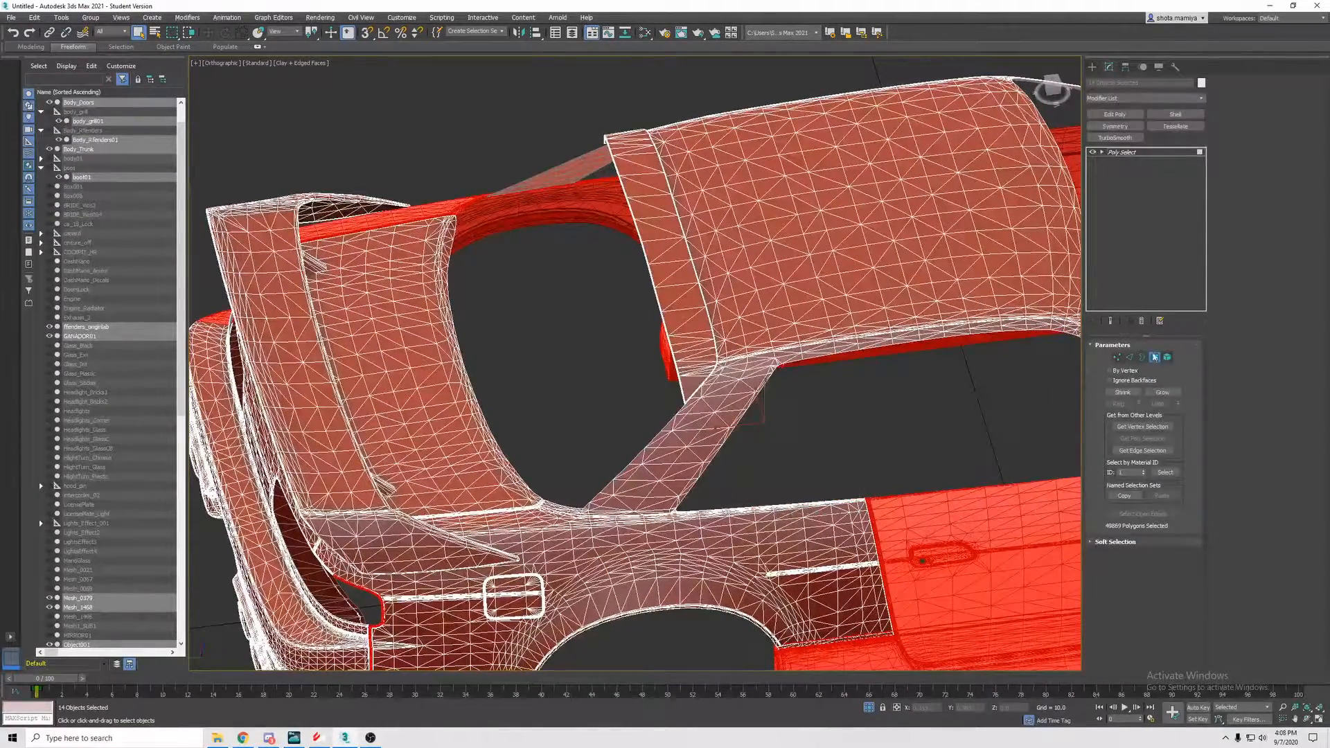
- Add the right rear quarter panel, the strip at the rear window corner and the rear pillar elements to the selection
key("5")
left_click(729, 552, "ctrl")
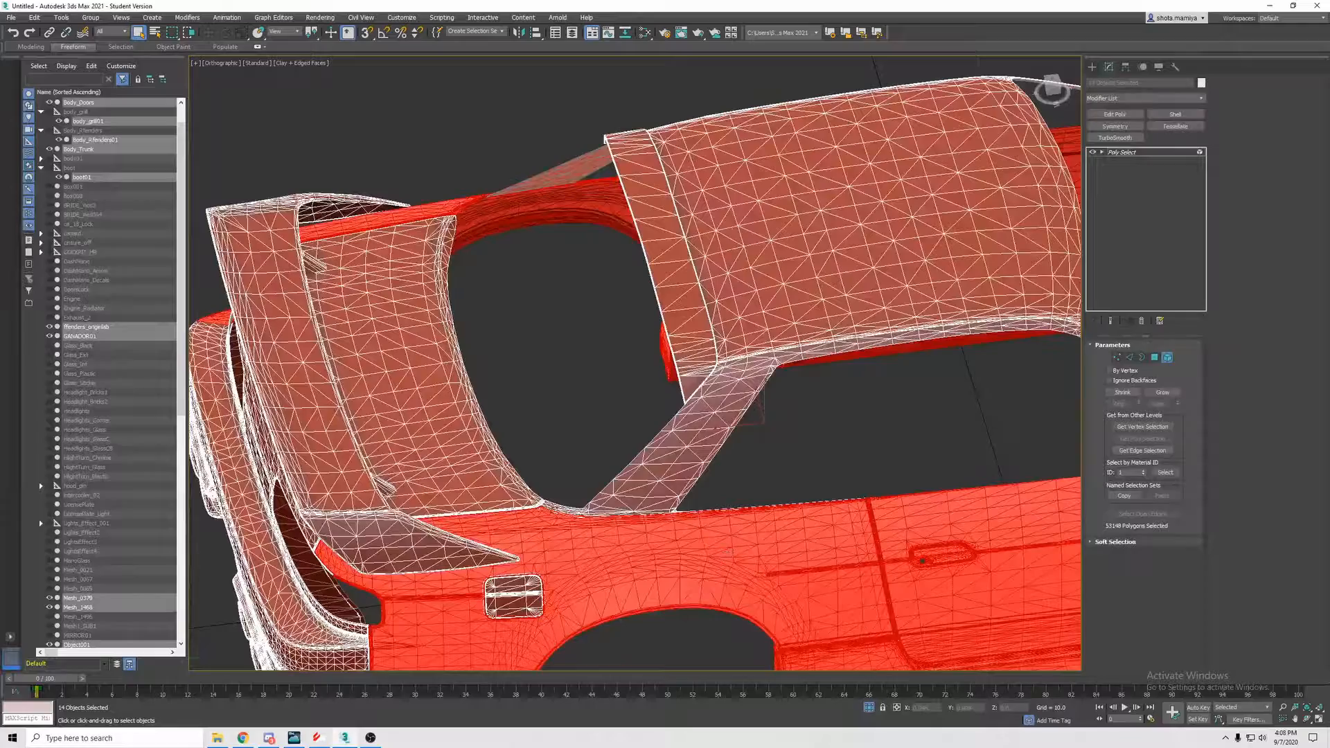
left_click(594, 513, "ctrl")
key("ctrl+z")
scroll(650, 509, "up", 4)
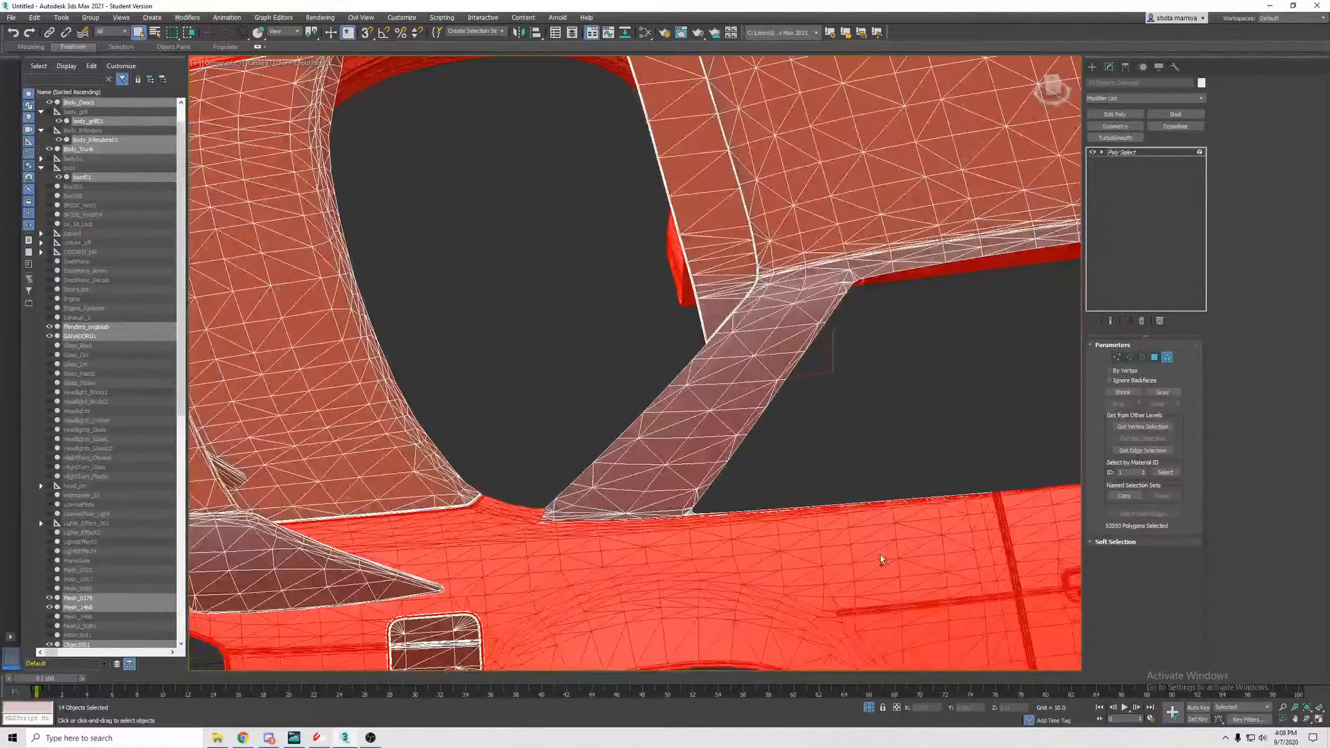
left_click(786, 297, "ctrl")
scroll(736, 484, "up", 3)
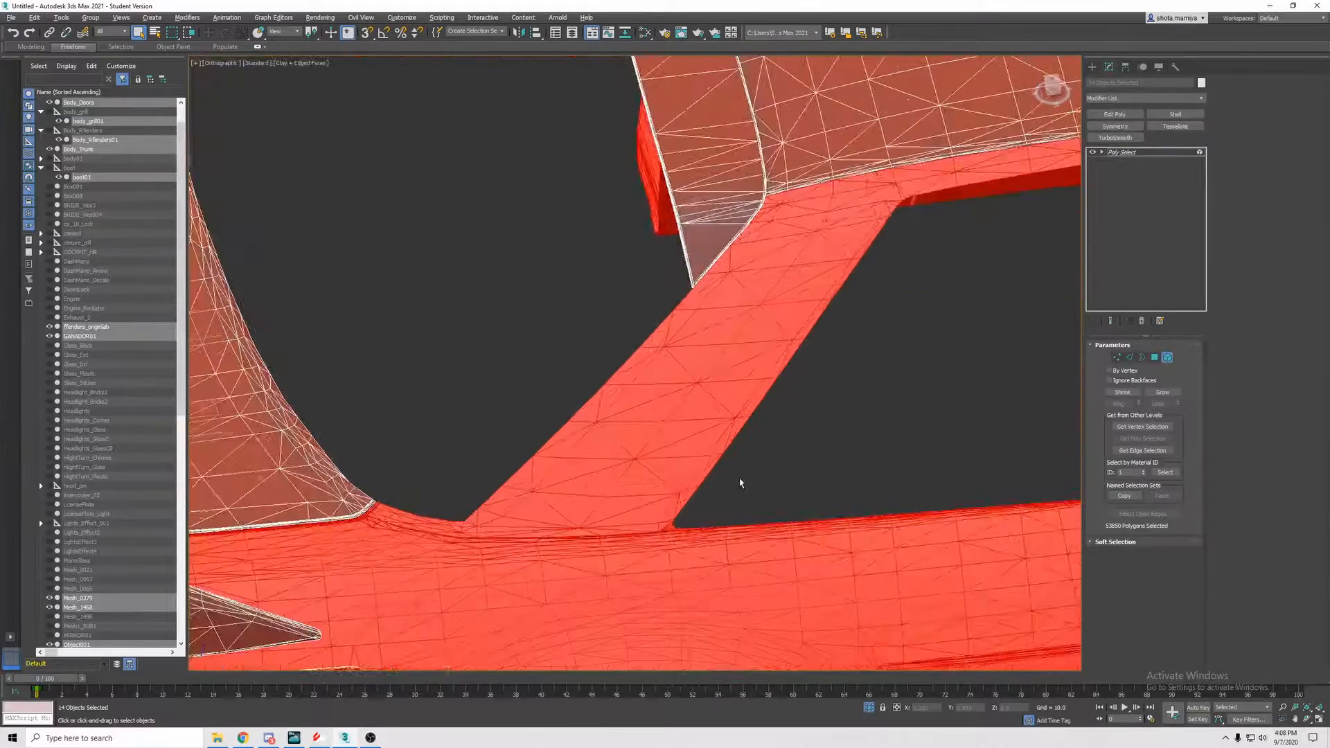
- Deselect the polygons of the right rear pillar's middle and lower part down to the side window corner
left_click_drag(494, 363, 768, 439, "alt")
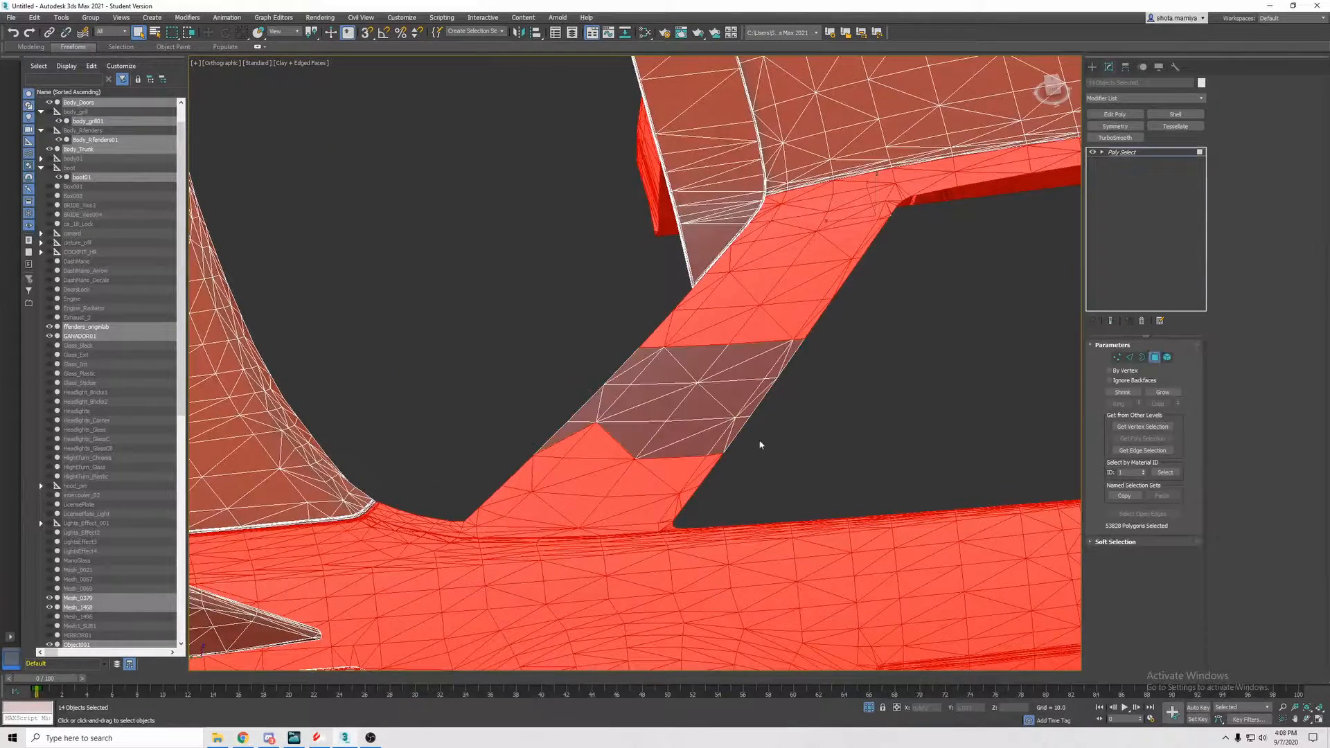
left_click_drag(753, 508, 753, 508, "alt")
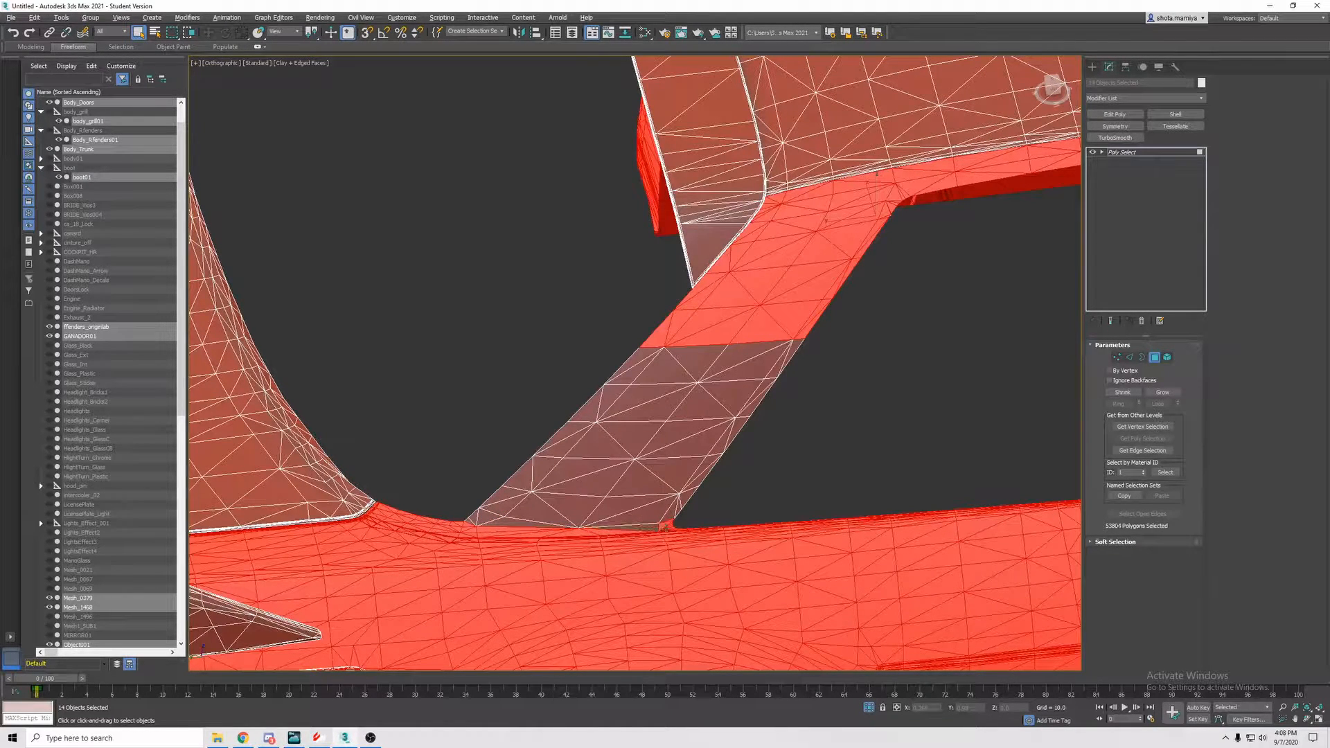
left_click(661, 529, "alt")
- Deselect the narrow band of polygons across the right rear pillar's foot up to the rear window corner
scroll(665, 532, "up", 5)
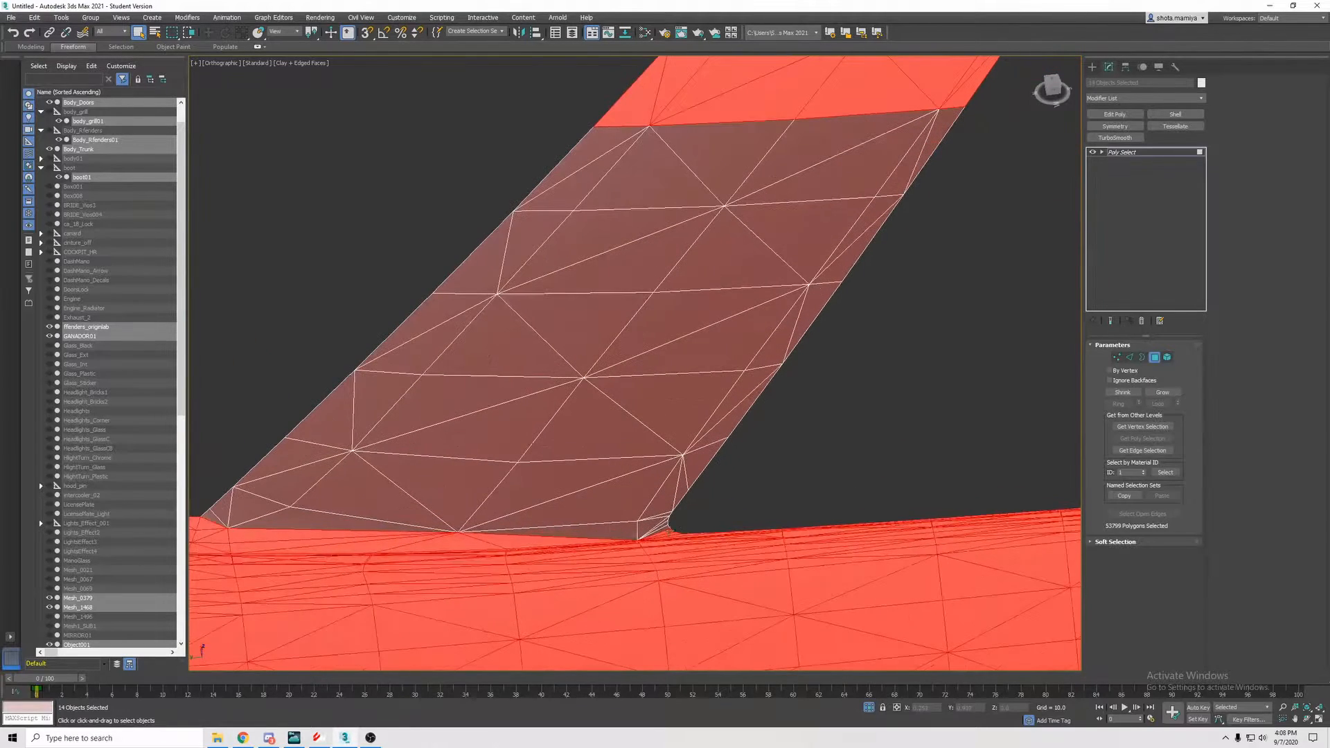
middle_click_drag(670, 533, 736, 520)
left_click(545, 526, "alt")
left_click(443, 532, "alt")
left_click(347, 531, "alt")
left_click(318, 521, "alt")
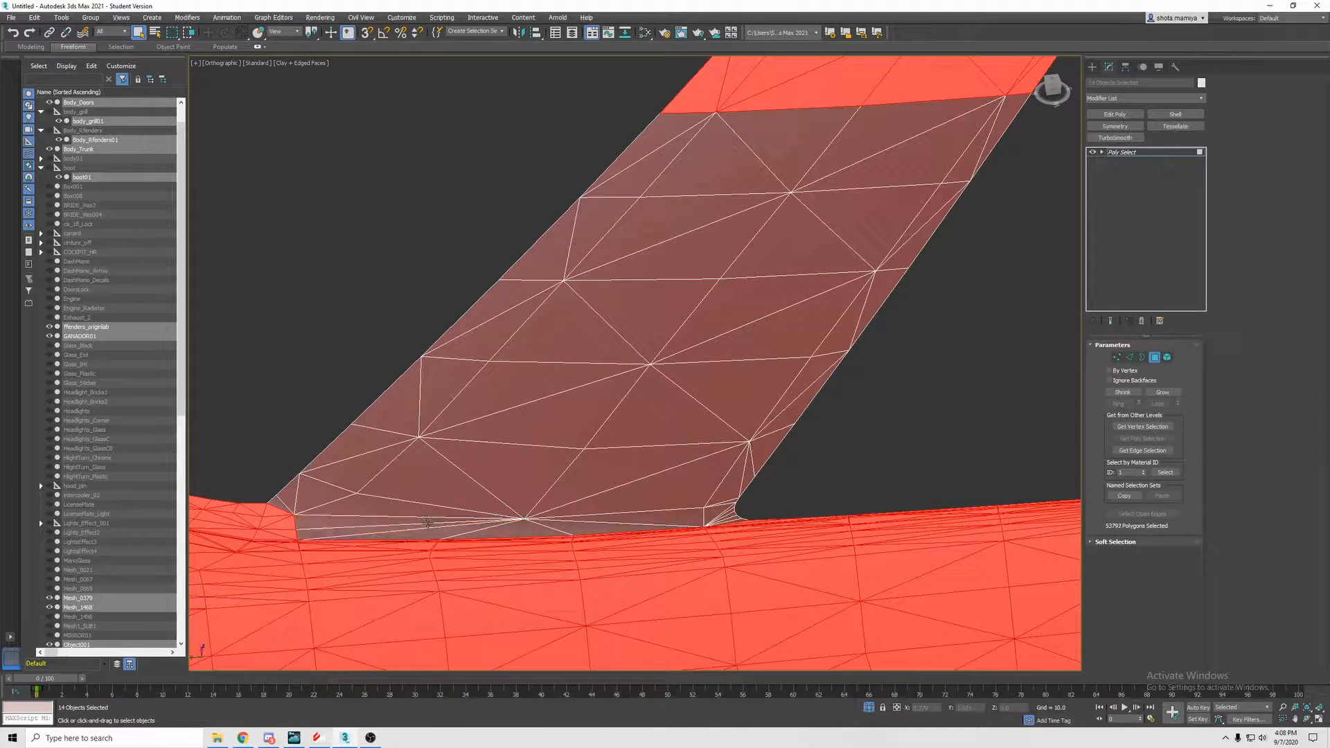
middle_click_drag(296, 492, 510, 511)
left_click_drag(504, 553, 504, 552, "alt")
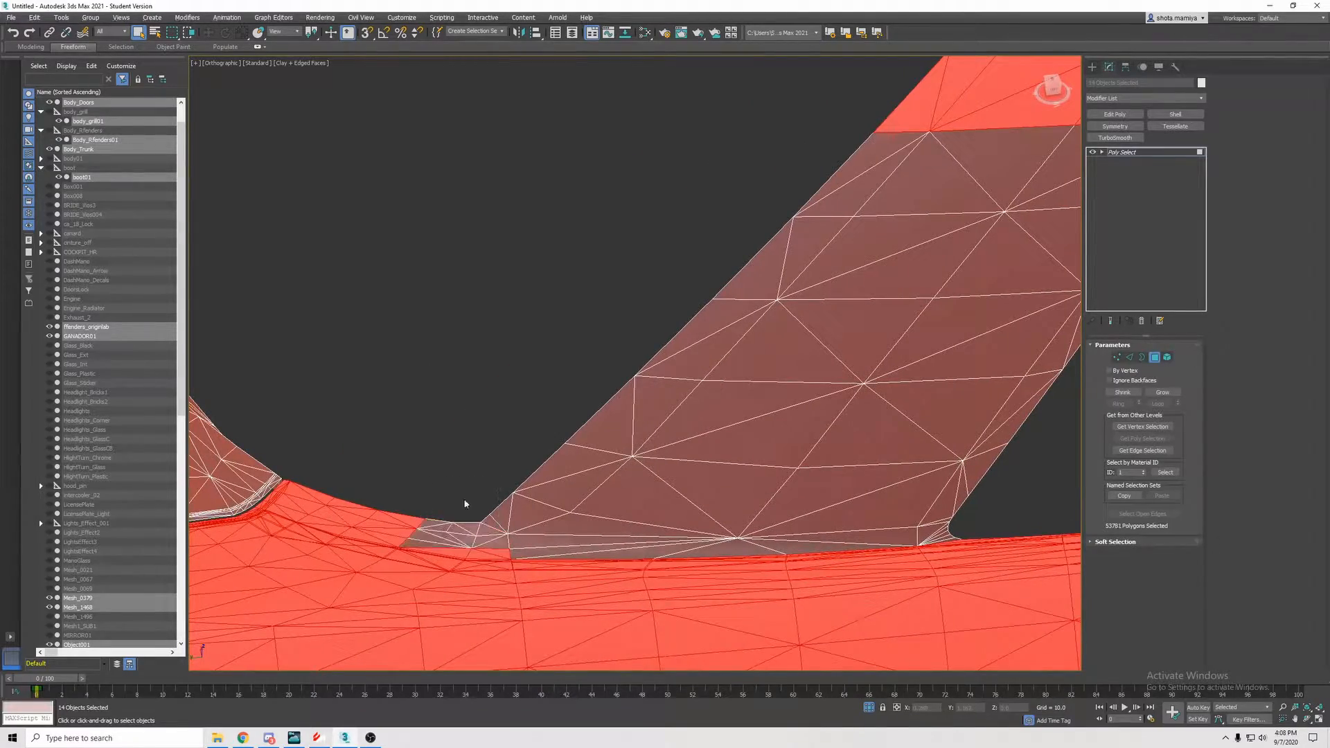
- Reselect the polygons between the right rear pillar's foot and the trunk corner along the rear window edge
middle_click_drag(396, 445, 542, 479)
scroll(571, 505, "down", 10)
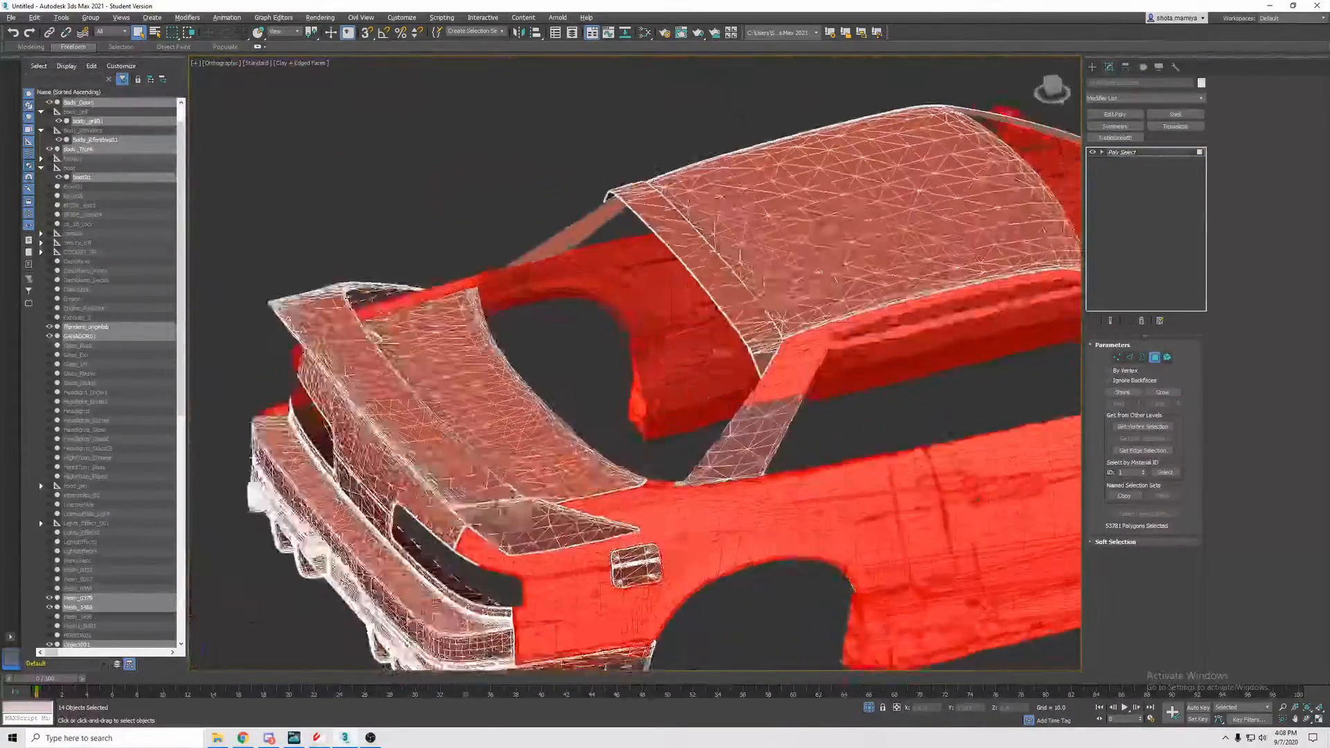
middle_click_drag(571, 505, 751, 305, "alt")
scroll(755, 261, "up", 4)
mouse_move(751, 305)
middle_mouse_down()
mouse_move(750, 347)
mouse_move(744, 326)
middle_mouse_up()
scroll(680, 476, "up", 4)
middle_click_drag(730, 552, 751, 514)
scroll(680, 477, "down", 4)
middle_click_drag(752, 514, 835, 244)
middle_click_drag(643, 404, 722, 383)
left_click_drag(832, 378, 836, 359, "ctrl")
scroll(837, 359, "up", 4)
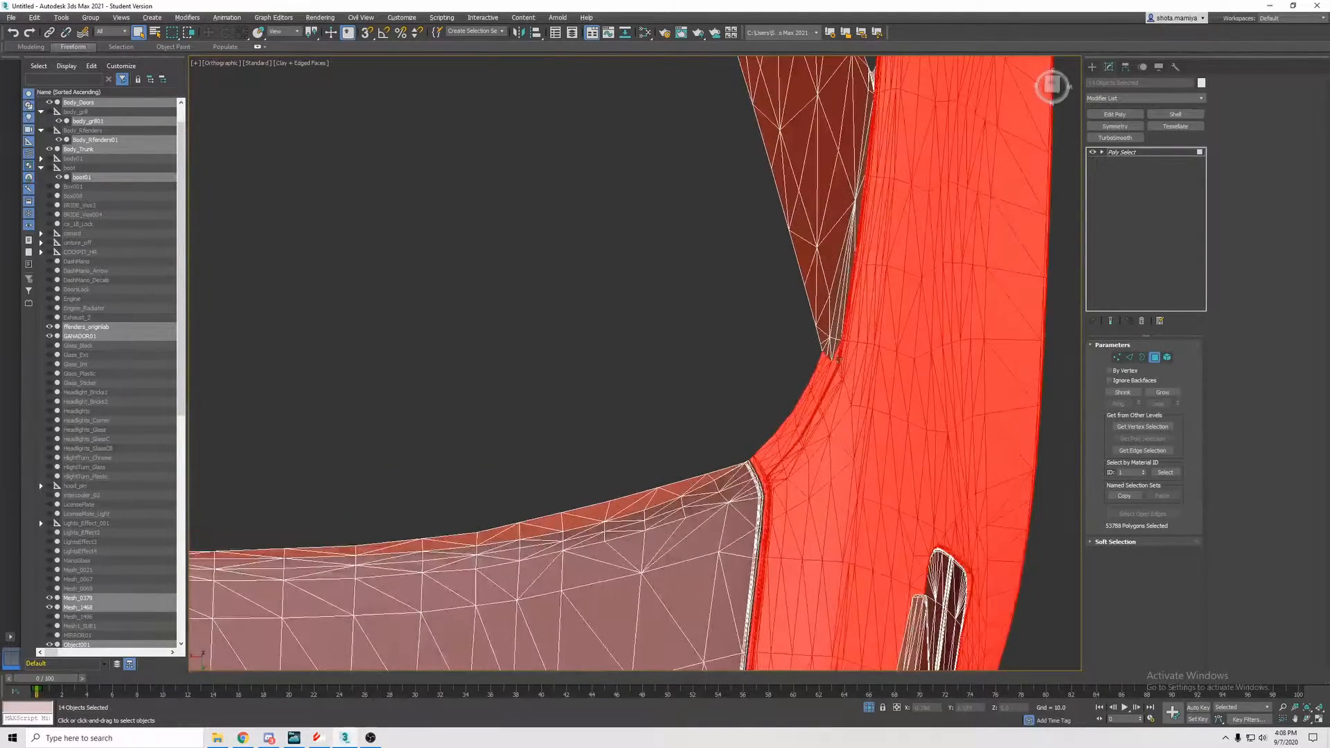
- Deselect the stray polygons at the foot of the right front pillar beside the door mirror
middle_click_drag(782, 443, 738, 419)
scroll(820, 383, "down", 3)
scroll(654, 363, "up", 4)
scroll(596, 422, "down", 6)
middle_click_drag(738, 419, 668, 450)
scroll(669, 450, "down", 5)
middle_click_drag(745, 511, 703, 527, "alt")
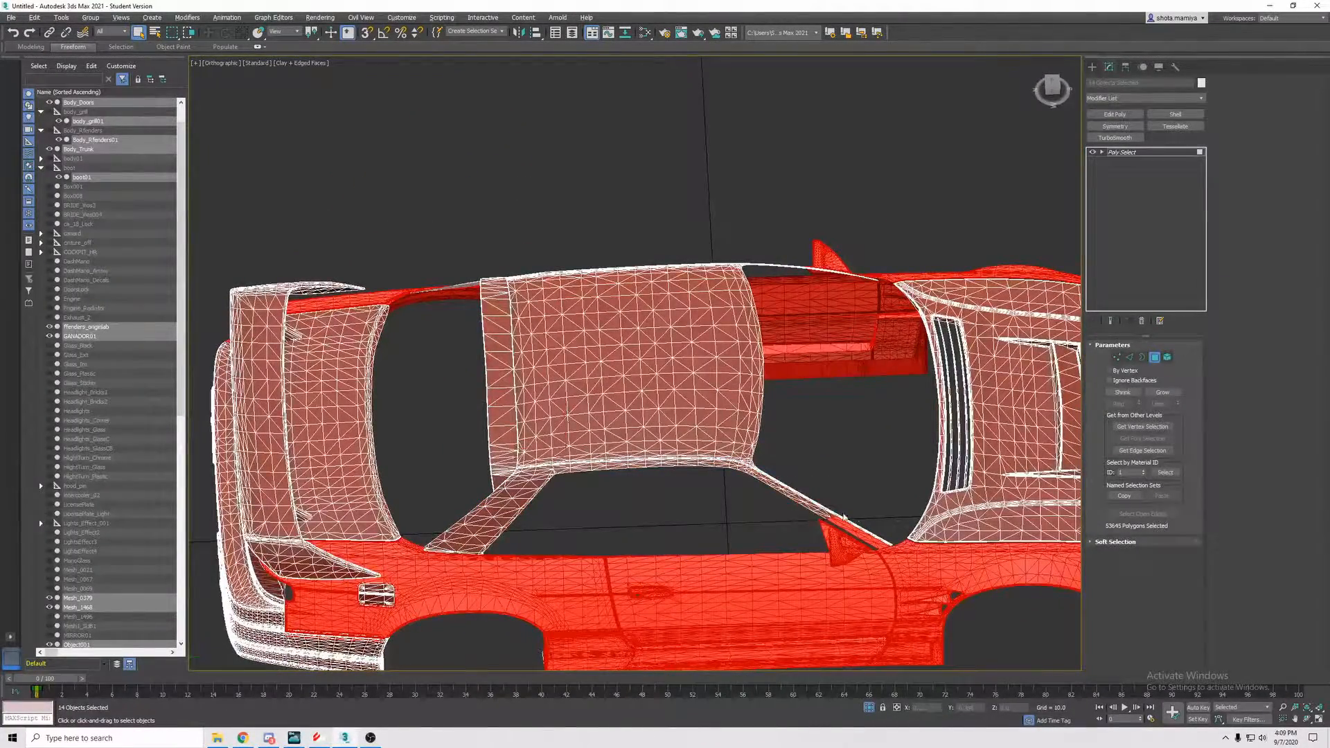
middle_click_drag(831, 513, 690, 491)
scroll(717, 505, "up", 5)
left_click_drag(719, 469, 671, 496, "alt")
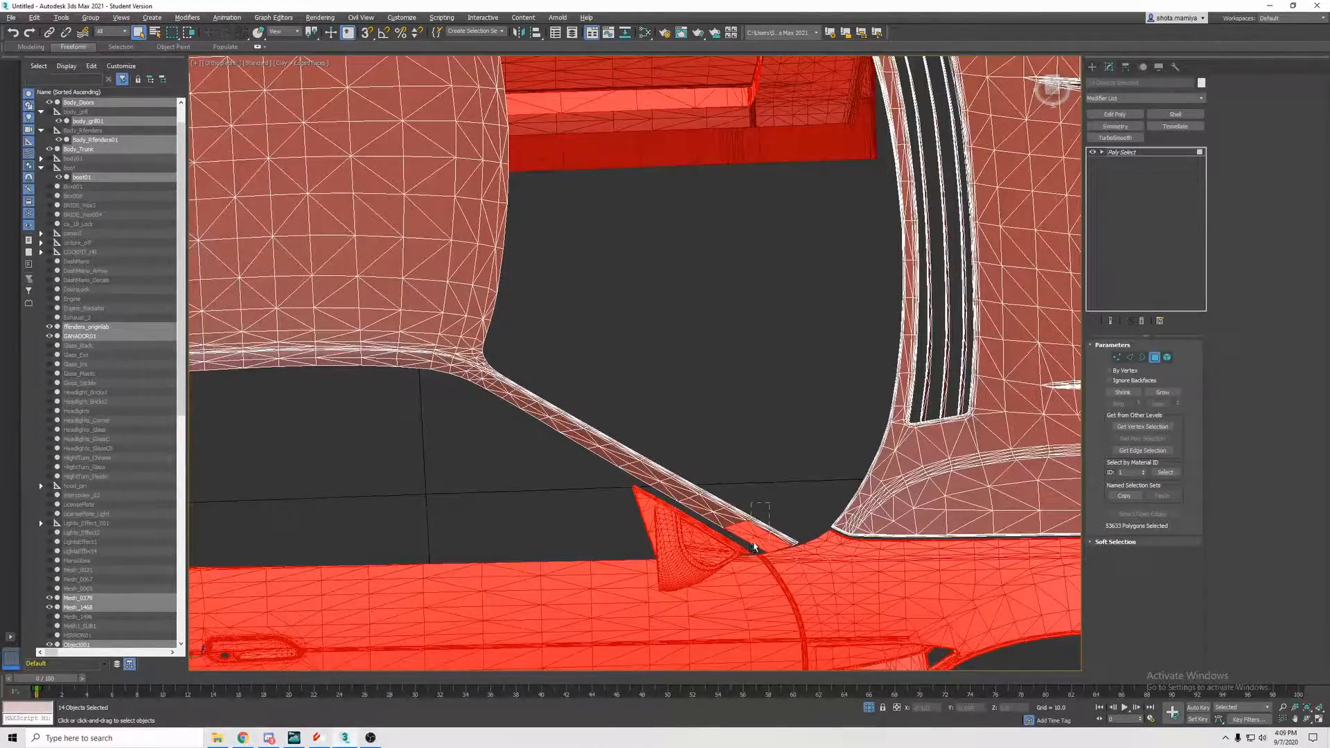
- Add the right rear bumper corner behind the wheel arch to the polygon selection
scroll(703, 466, "down", 10)
middle_click_drag(703, 467, 743, 435, "alt")
middle_click_drag(678, 487, 754, 591, "alt")
middle_click_drag(715, 489, 693, 488, "alt")
middle_click_drag(608, 530, 653, 529, "alt")
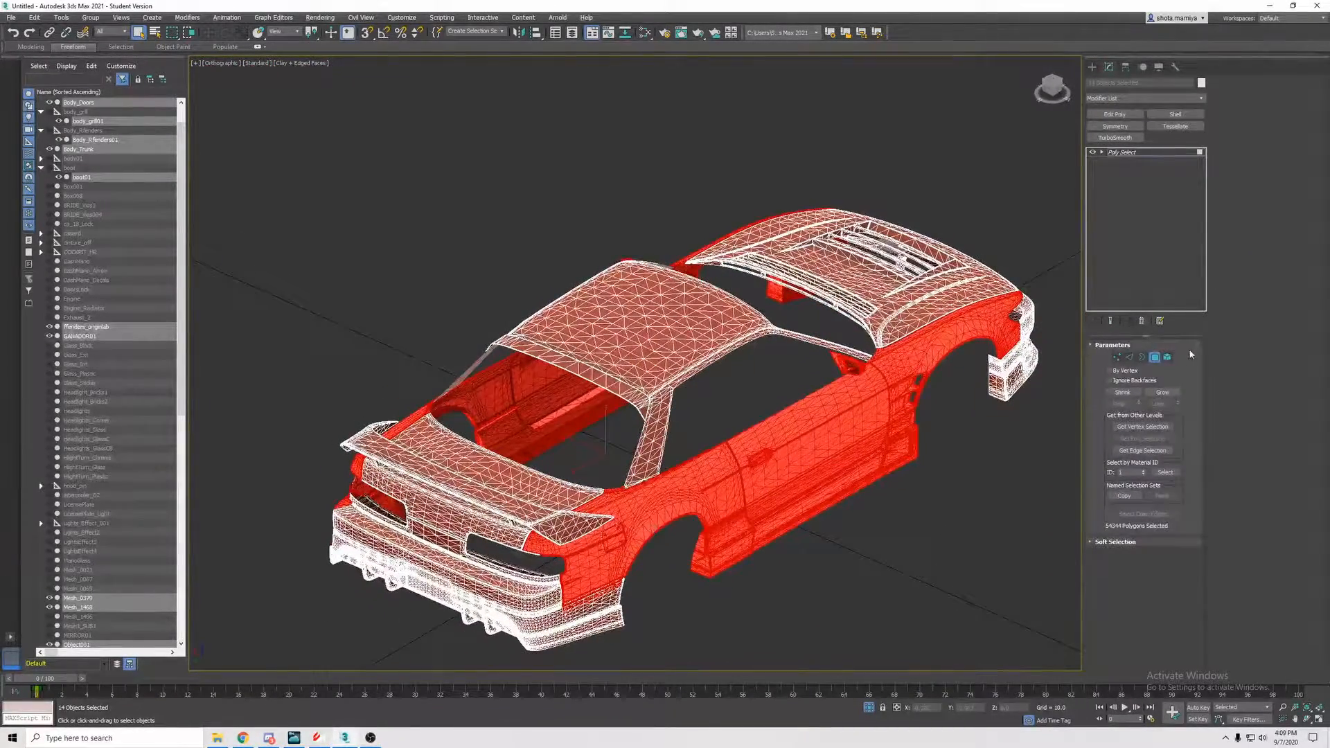
left_click_drag(613, 540, 602, 535, "ctrl")
middle_click_drag(647, 550, 656, 491)
left_click_drag(661, 584, 592, 532, "ctrl")
- Add the remaining small elements beside the right taillight opening to the selection
middle_click_drag(602, 530, 758, 530, "alt")
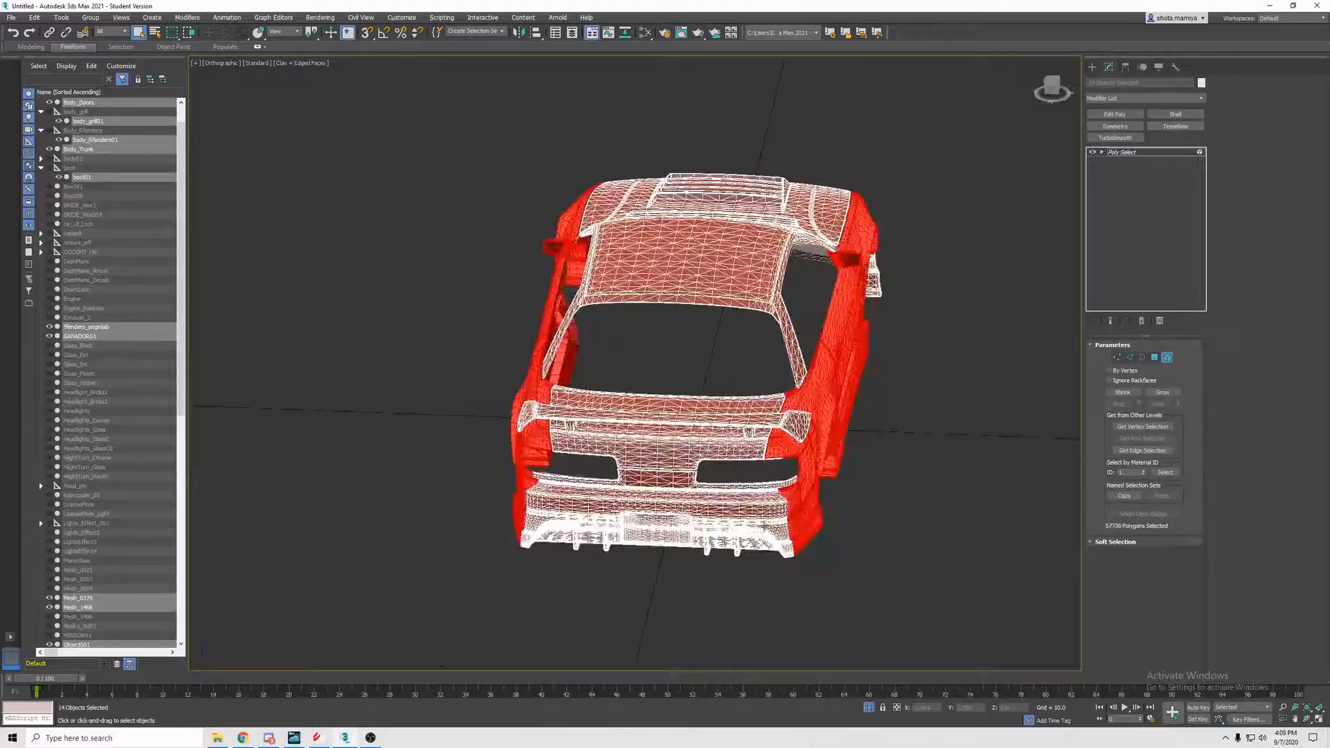
scroll(762, 492, "up", 5)
middle_click_drag(768, 454, 804, 396, "alt")
scroll(838, 430, "up", 2)
scroll(790, 388, "down", 2)
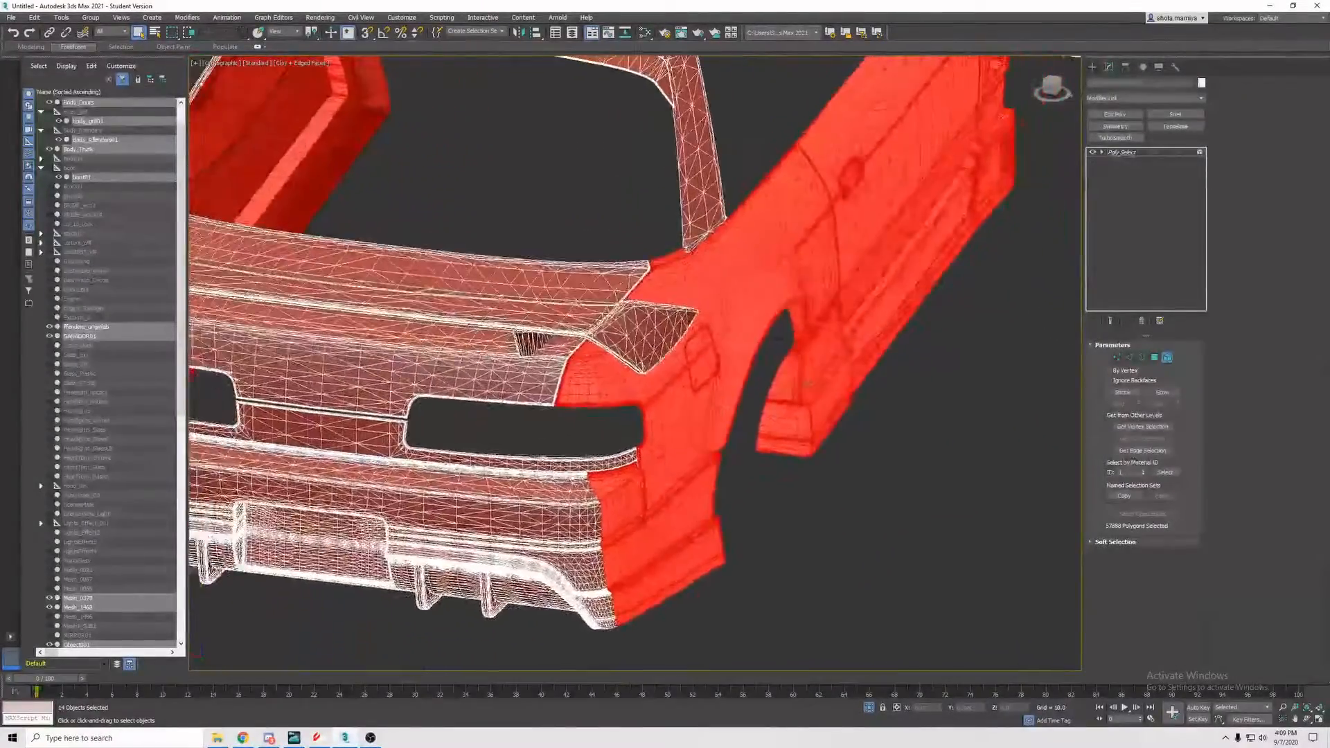
scroll(610, 395, "up", 4)
middle_click_drag(609, 395, 508, 176, "alt")
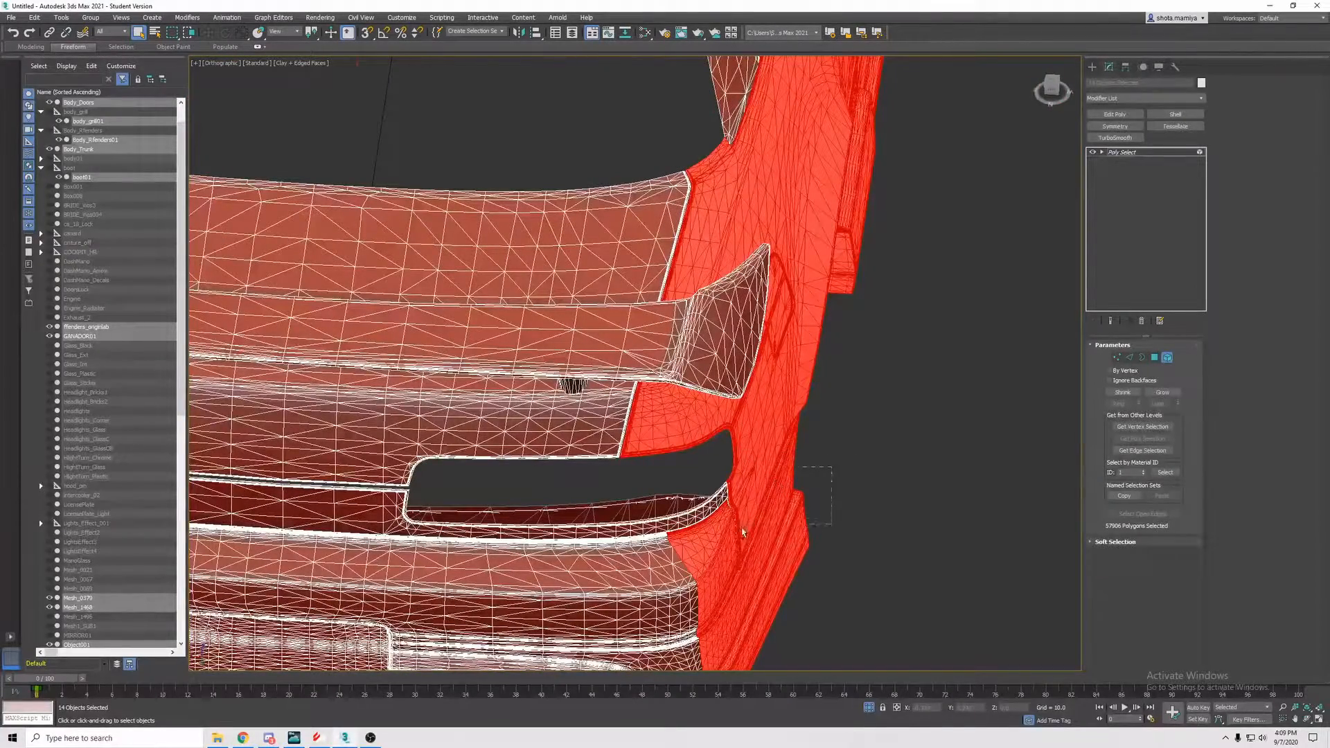
left_click_drag(736, 533, 734, 536, "ctrl")
middle_click_drag(736, 532, 768, 515, "alt")
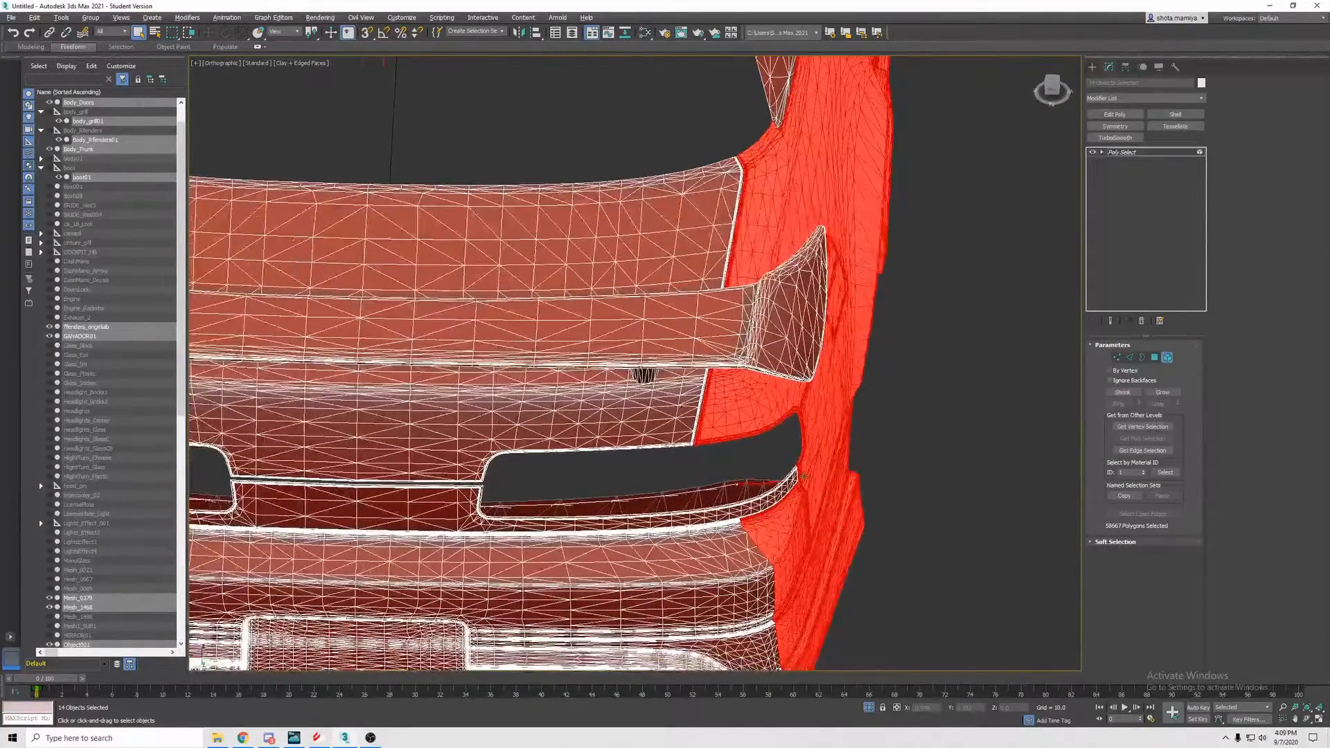
scroll(803, 476, "up", 8)
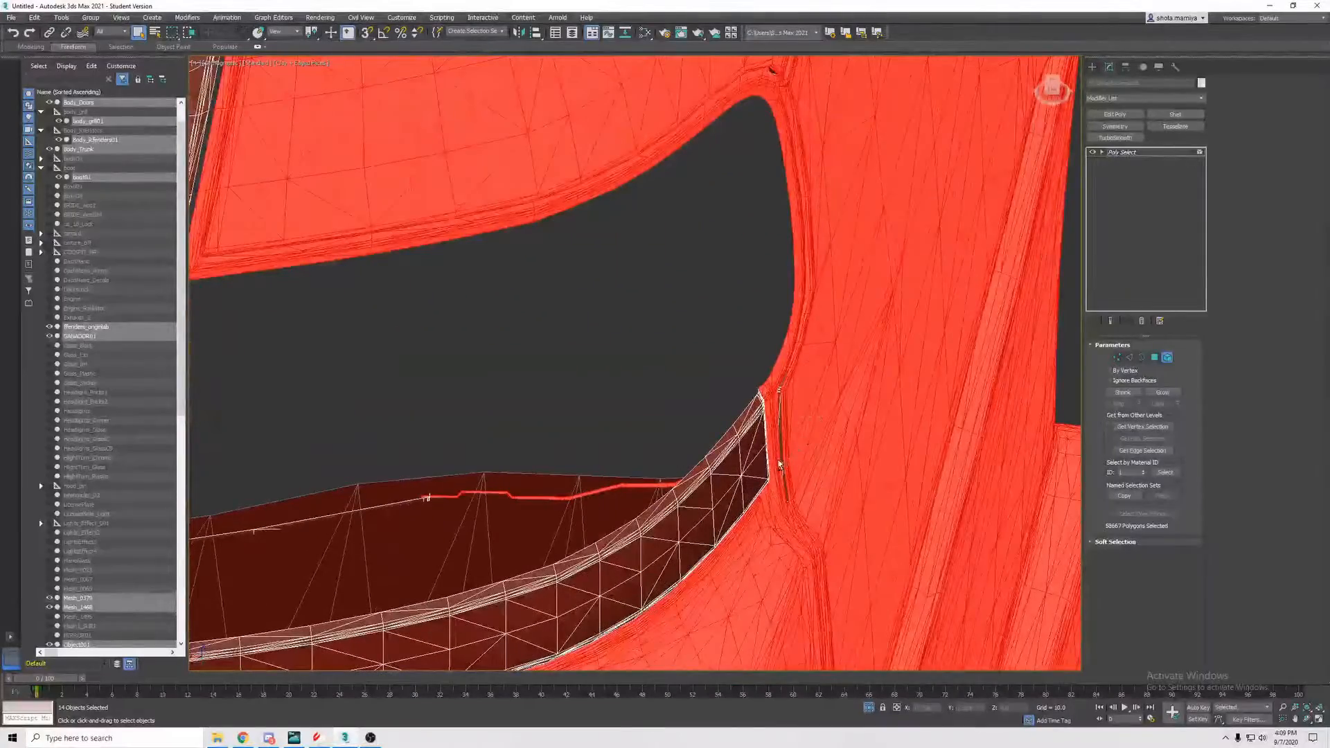
scroll(791, 448, "down", 10)
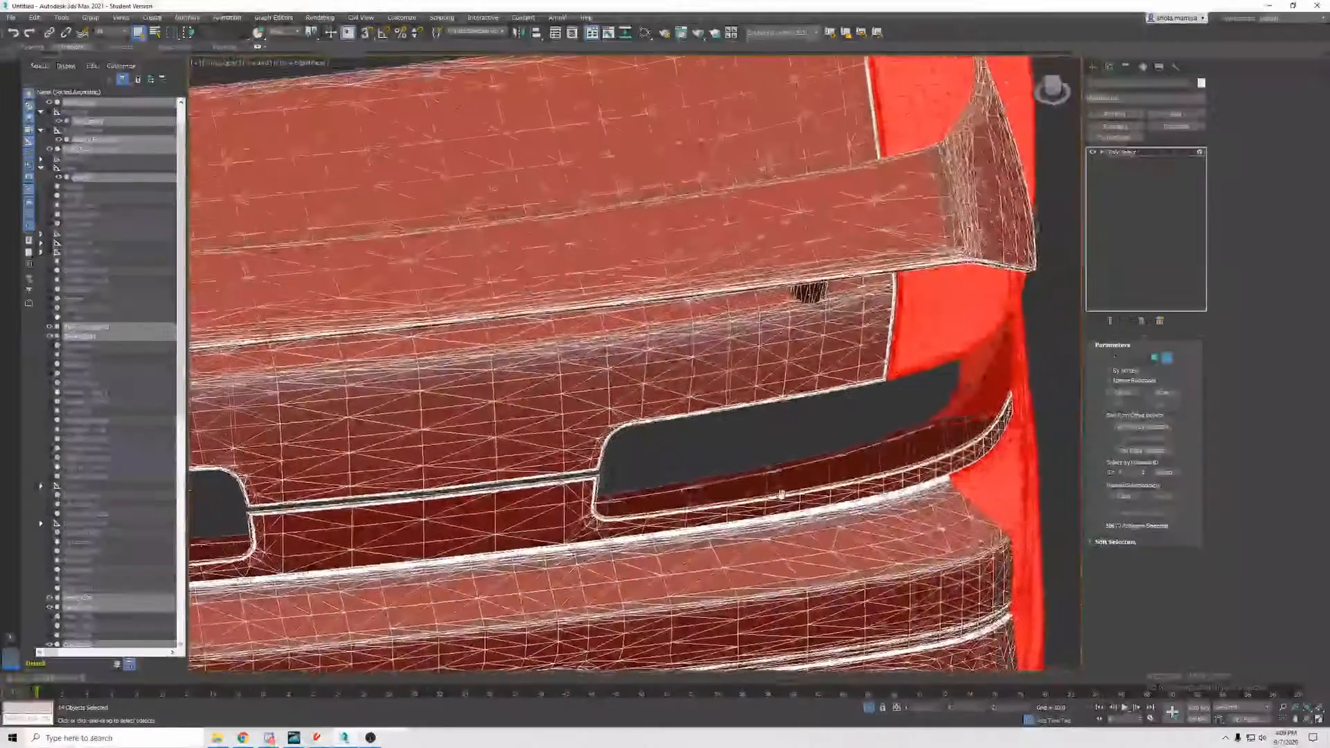
- Add the small missed element near the rear of the right side panel, working from the car's underside
scroll(951, 459, "down", 5)
middle_click_drag(940, 435, 724, 495)
middle_click_drag(487, 435, 494, 487, "alt")
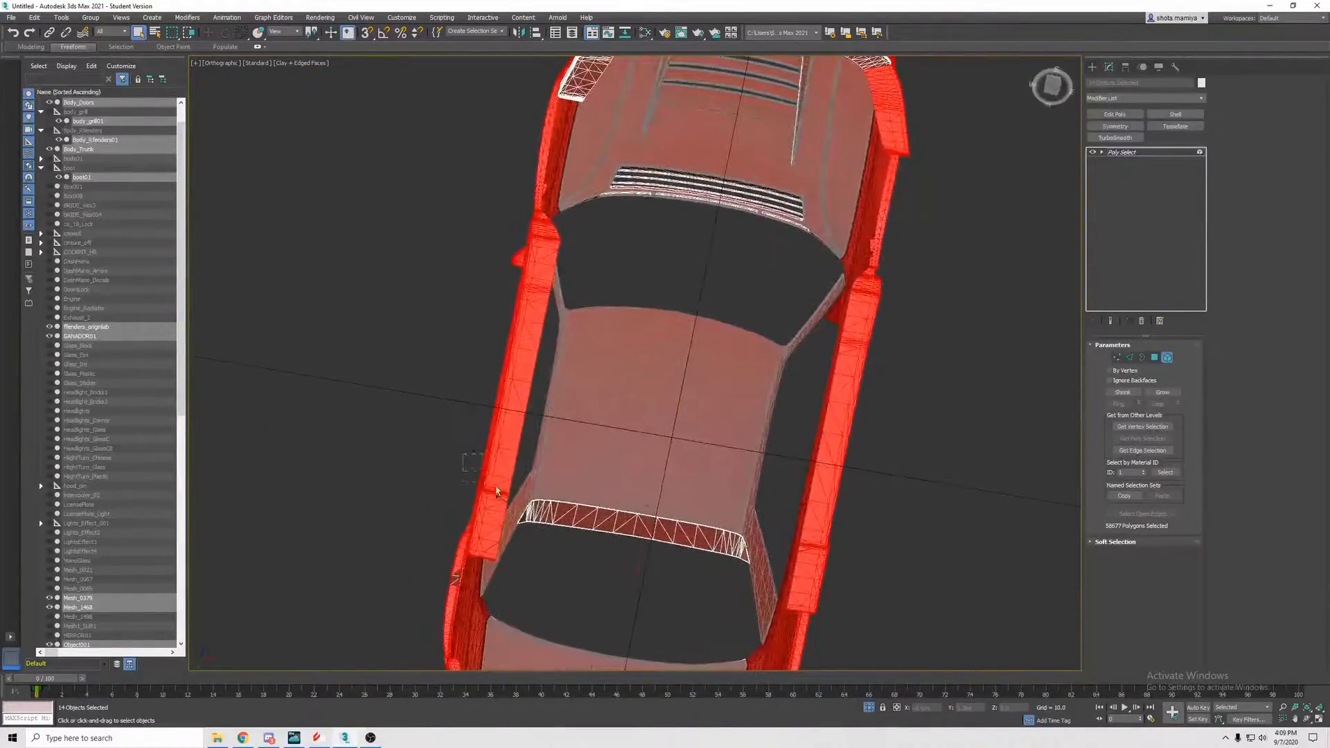
middle_click_drag(468, 576, 511, 452)
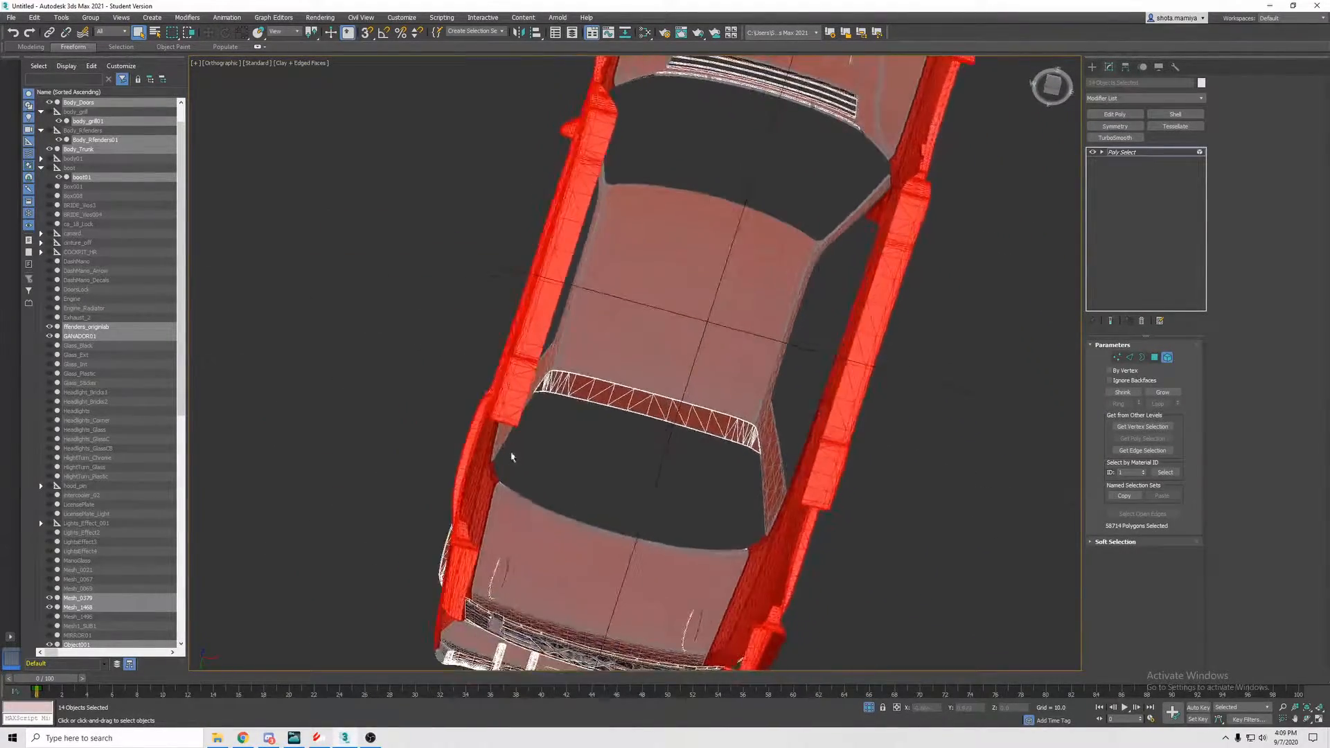
- Examine the selected side panels from below, from the side and from the front for missed polygons
middle_click_drag(530, 361, 548, 443)
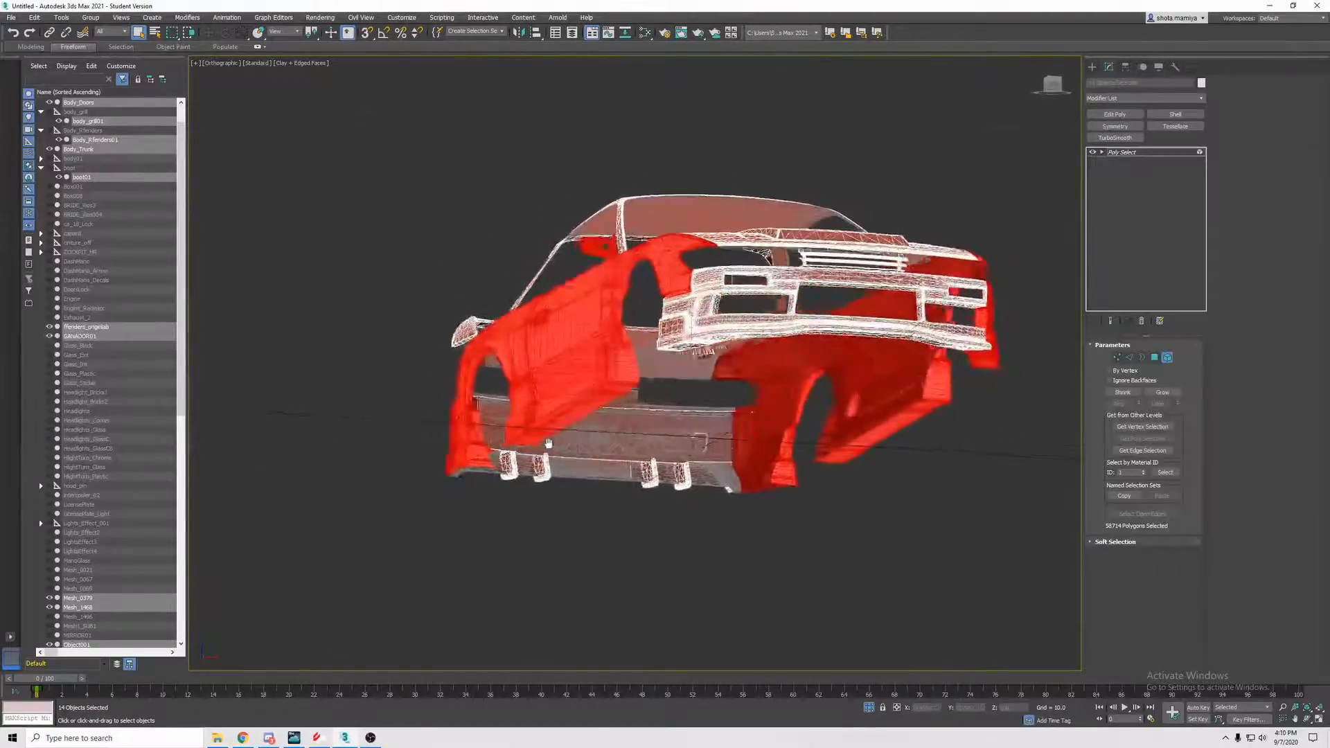
scroll(548, 443, "up", 10)
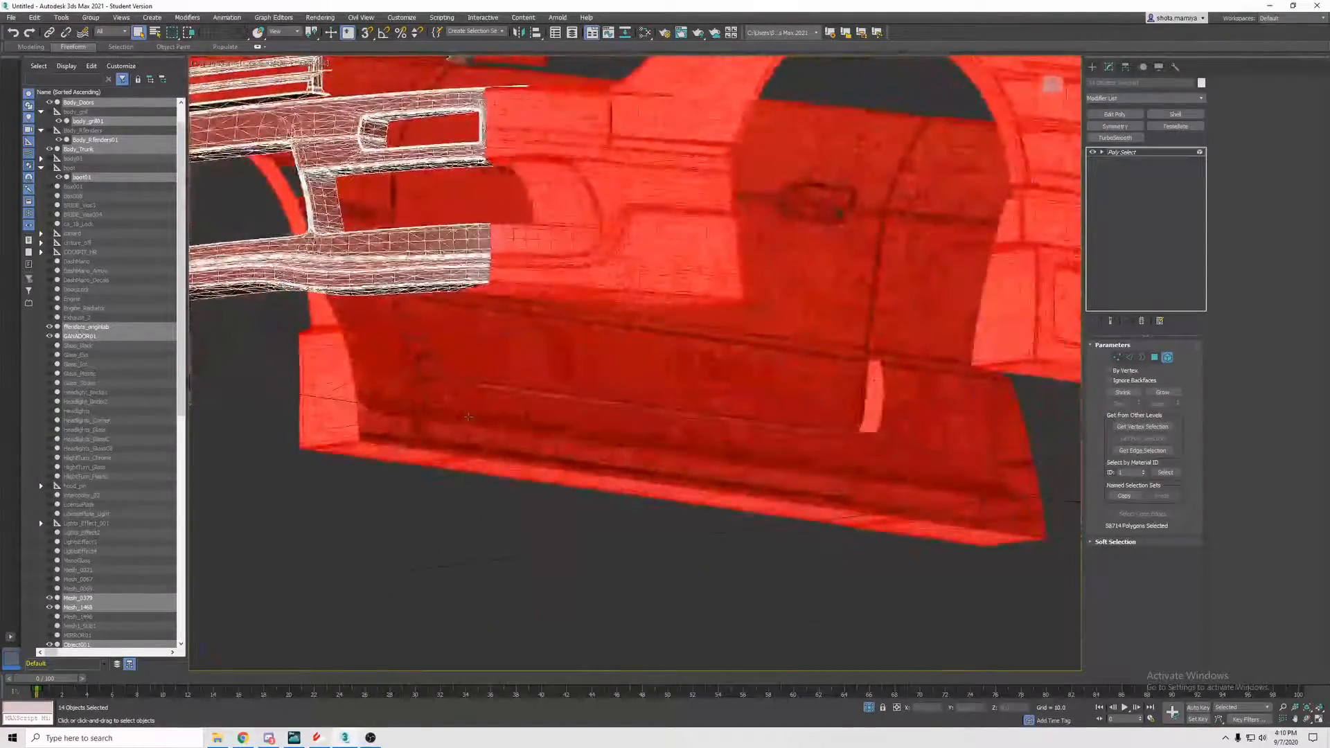
middle_click_drag(469, 417, 714, 393, "alt")
scroll(542, 422, "down", 4)
middle_click_drag(770, 423, 794, 458, "alt")
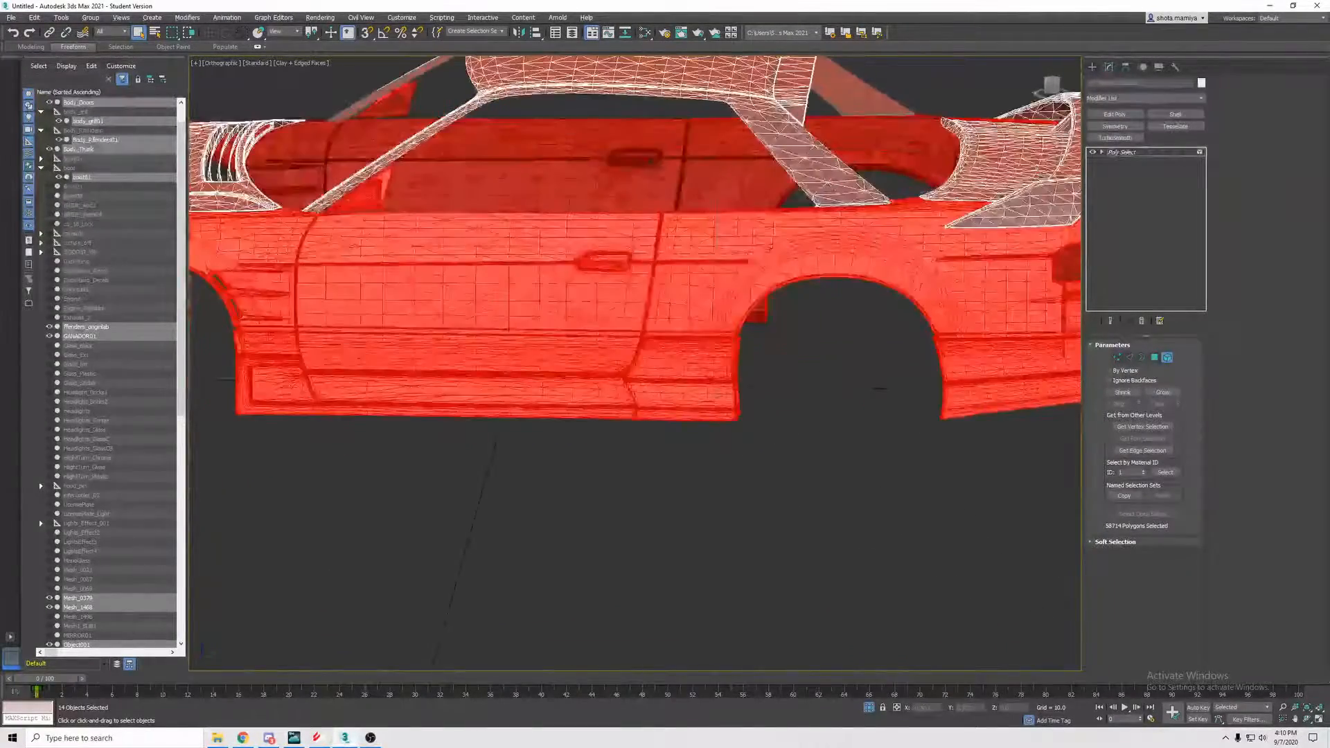
scroll(726, 391, "up", 3)
middle_click_drag(742, 388, 815, 338, "alt")
middle_click_drag(490, 367, 457, 368, "alt")
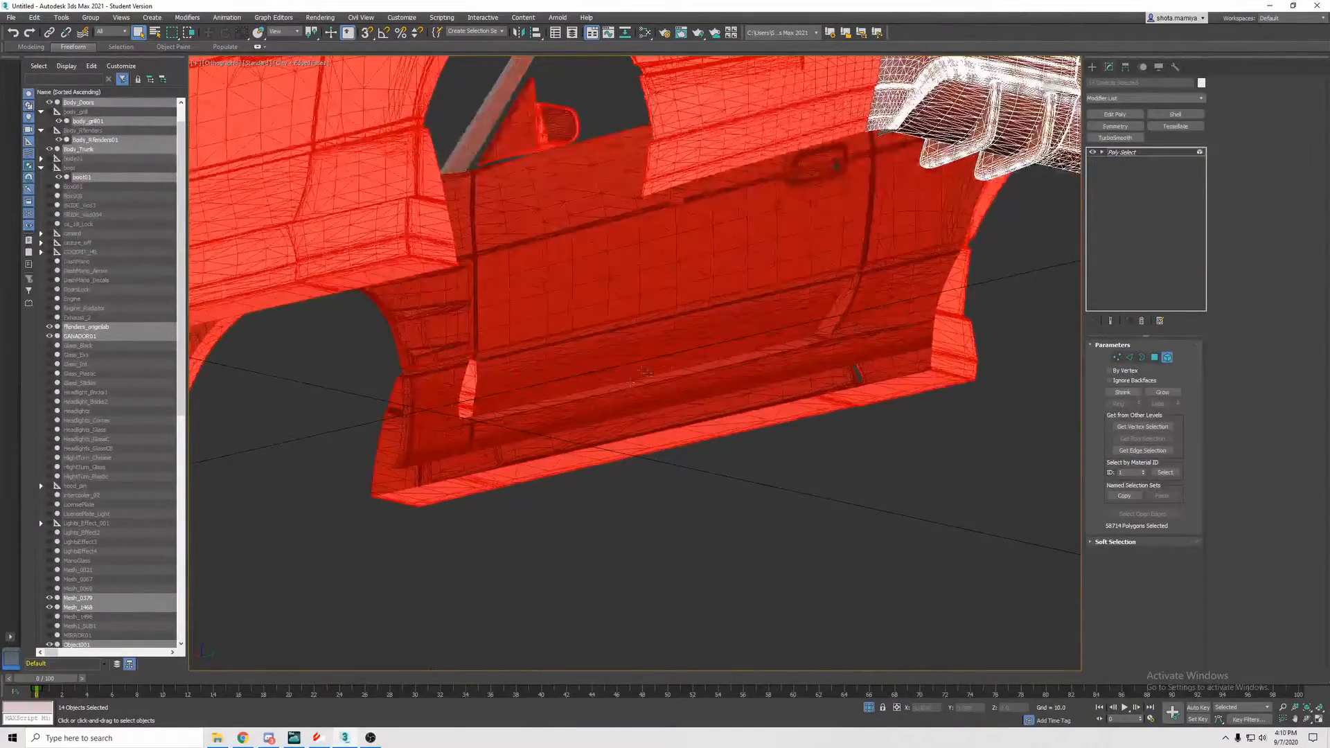
scroll(750, 354, "down", 2)
middle_click_drag(796, 353, 638, 526, "alt")
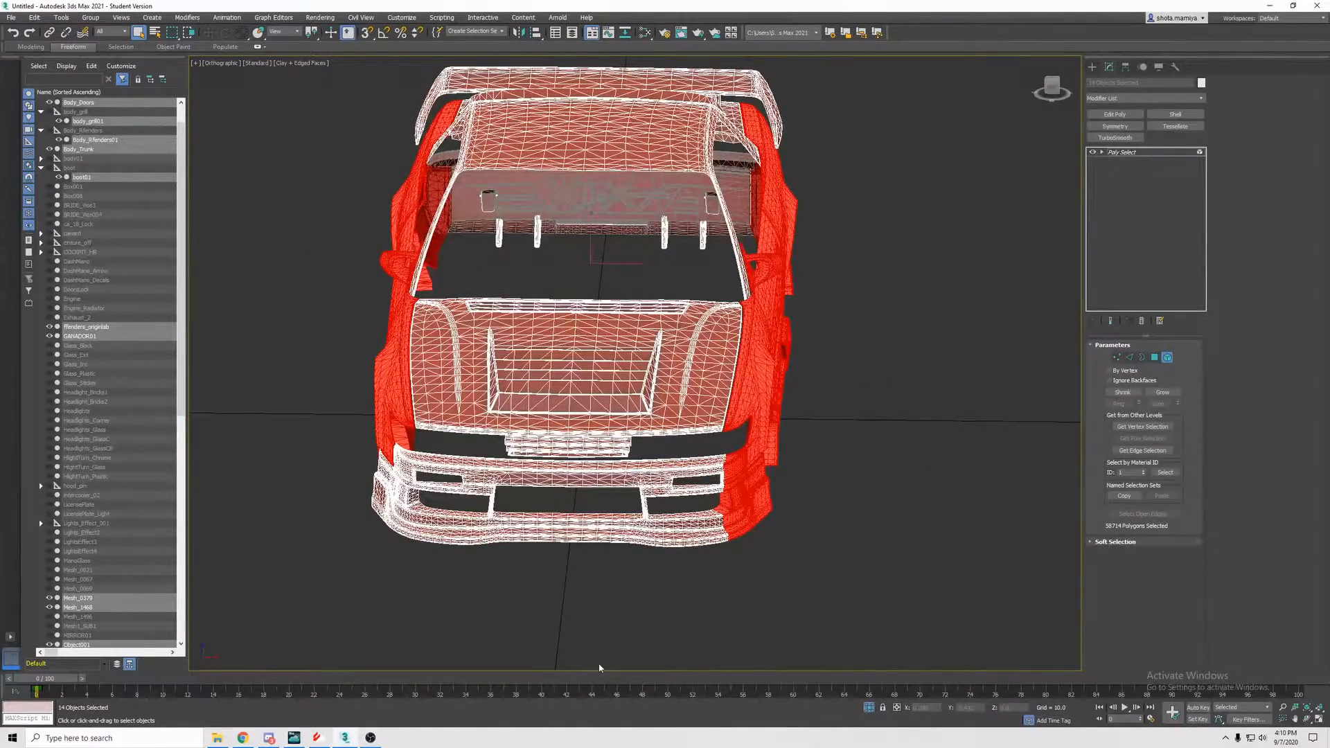
mouse_move(754, 380)
middle_mouse_down()
mouse_move(769, 407)
mouse_move(748, 401)
middle_mouse_up()
middle_click_drag(832, 402, 734, 391, "alt")
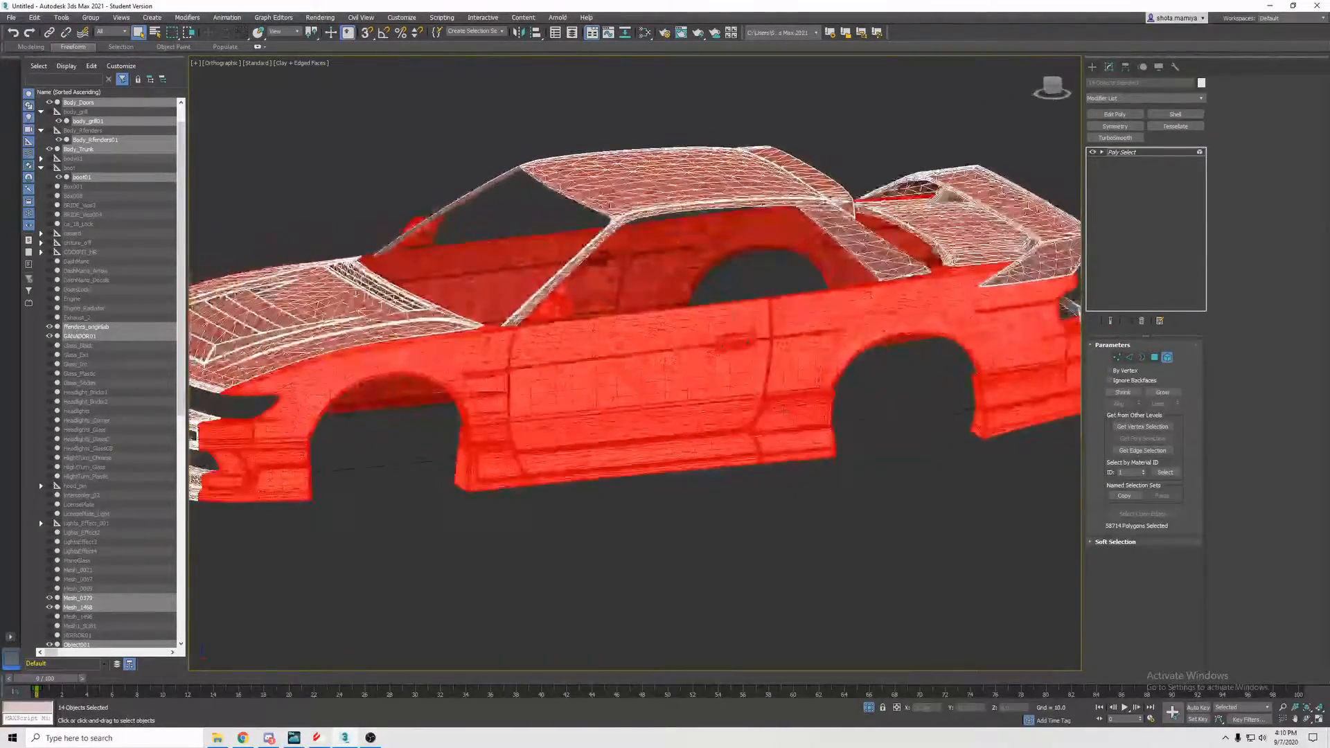
- Apply a UVW Map modifier with planar mapping to the selected side panels and align it to the X axis
left_click(188, 18)
mouse_move(228, 145)
left_click(326, 190)
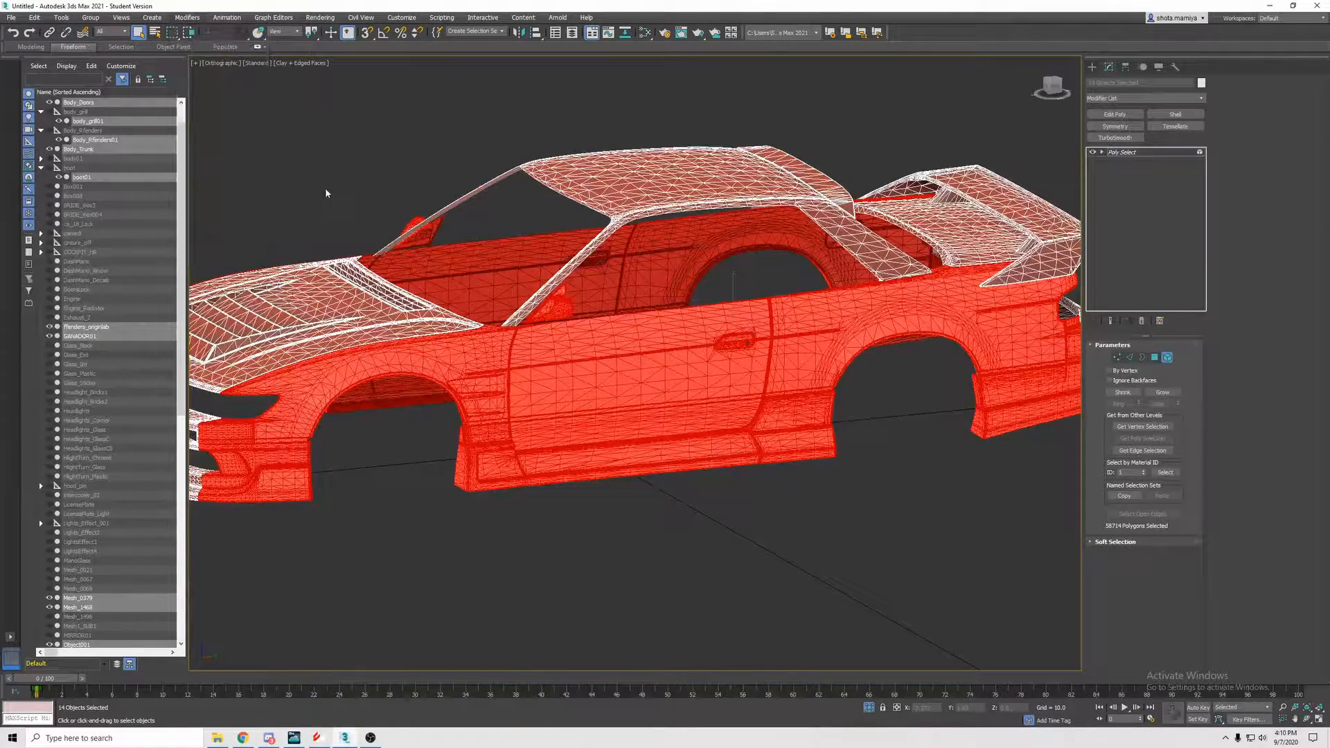
middle_click_drag(828, 363, 929, 404, "alt")
left_click(1140, 561)
middle_click_drag(788, 390, 834, 399, "alt")
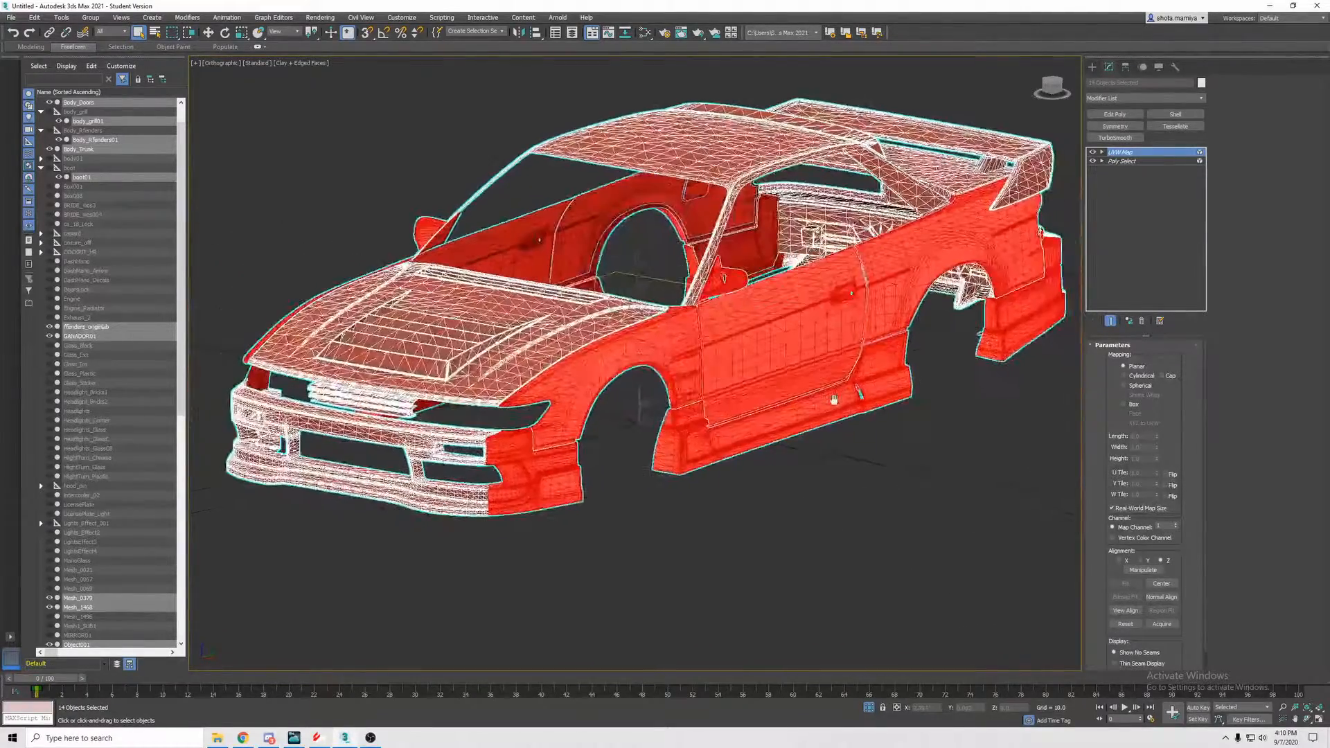
middle_click_drag(795, 486, 804, 487, "alt")
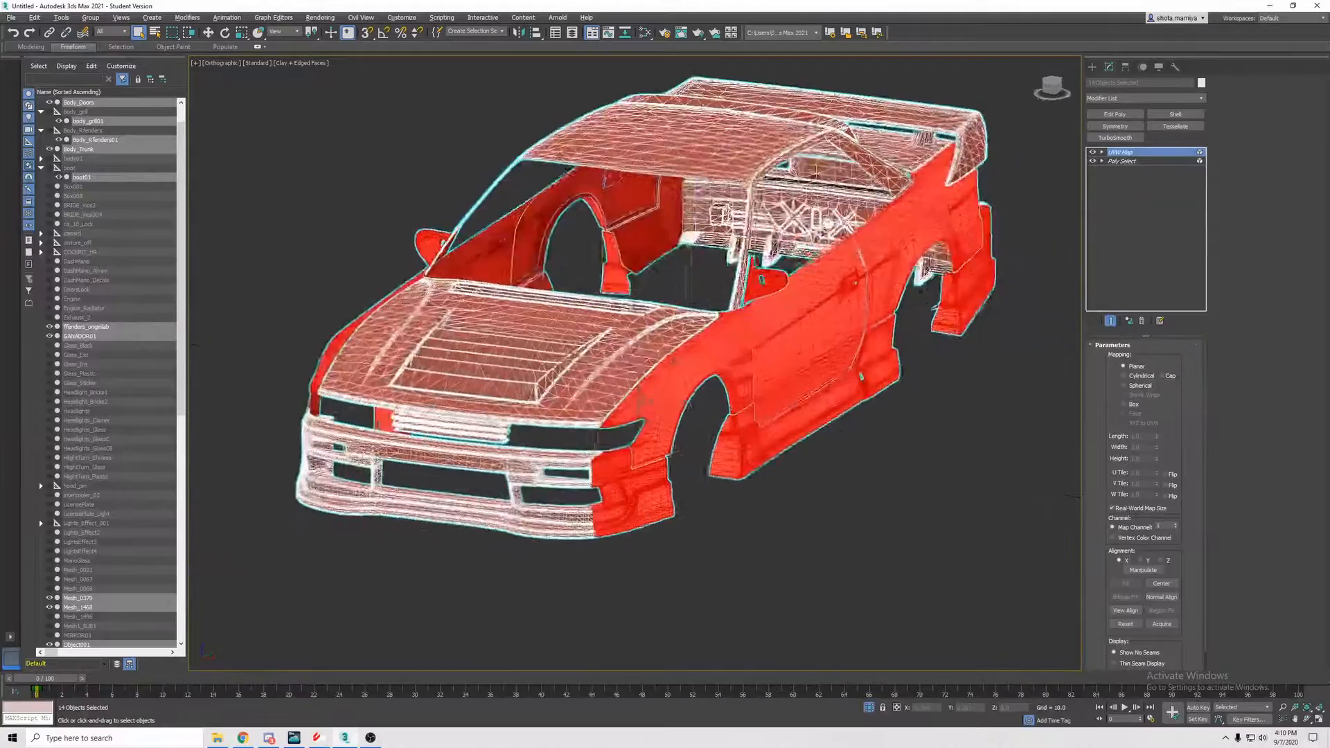
- Add an Unwrap UVW modifier and open the UV editor beside the car with the whole side shell in view
left_click(187, 17)
mouse_move(215, 129)
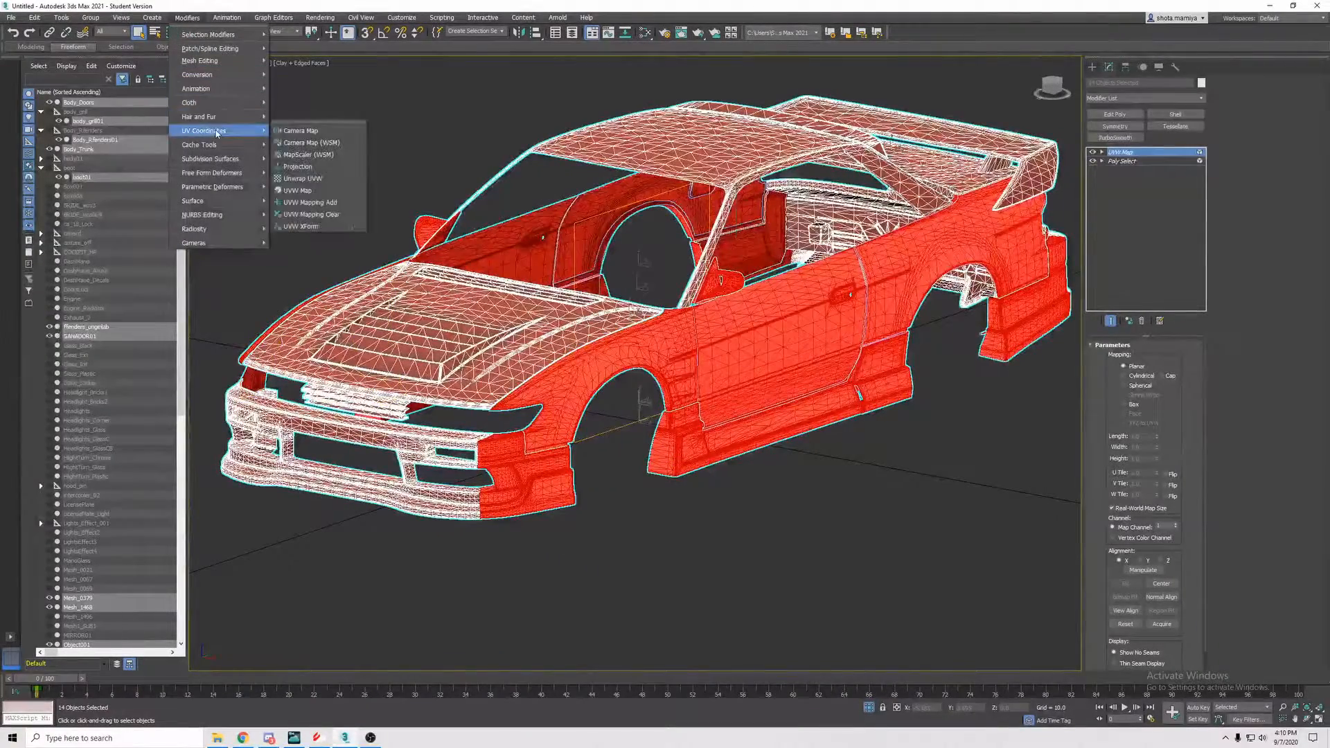
left_click(356, 180)
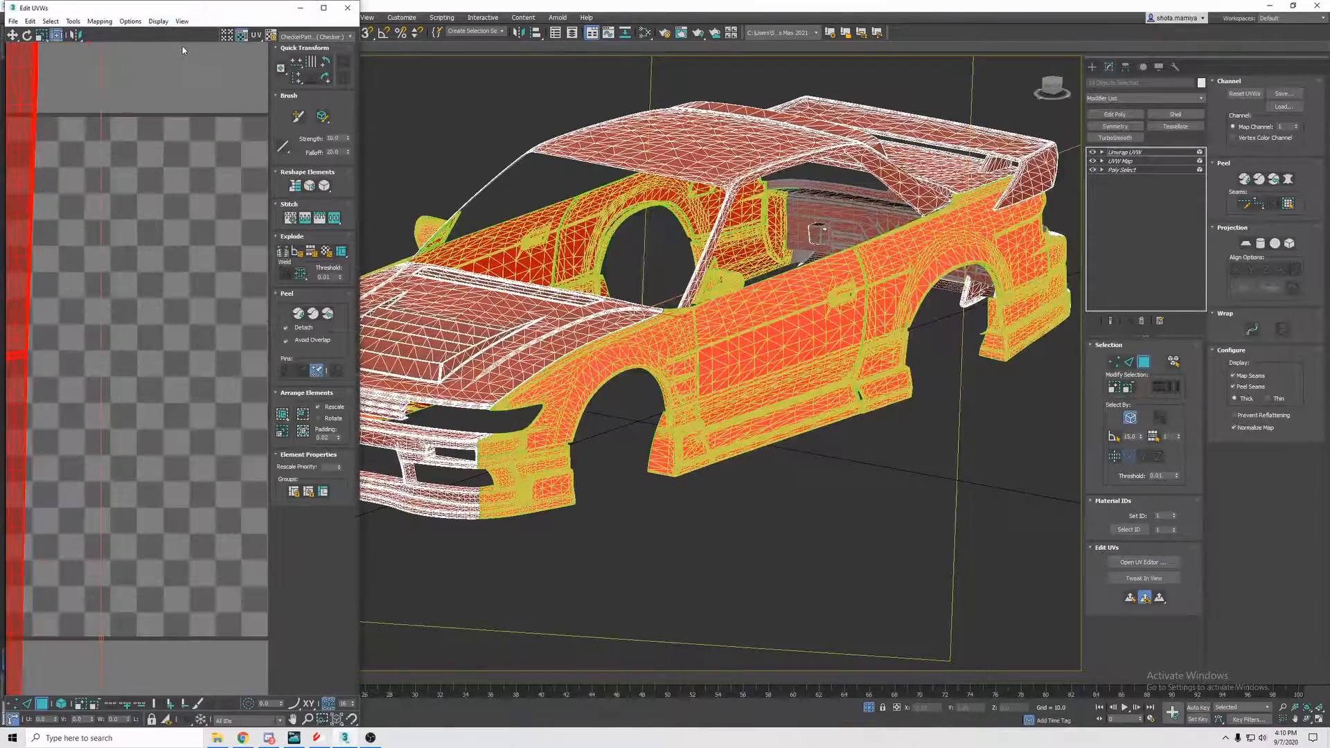
left_click_drag(180, 48, 408, 70)
scroll(385, 237, "down", 6)
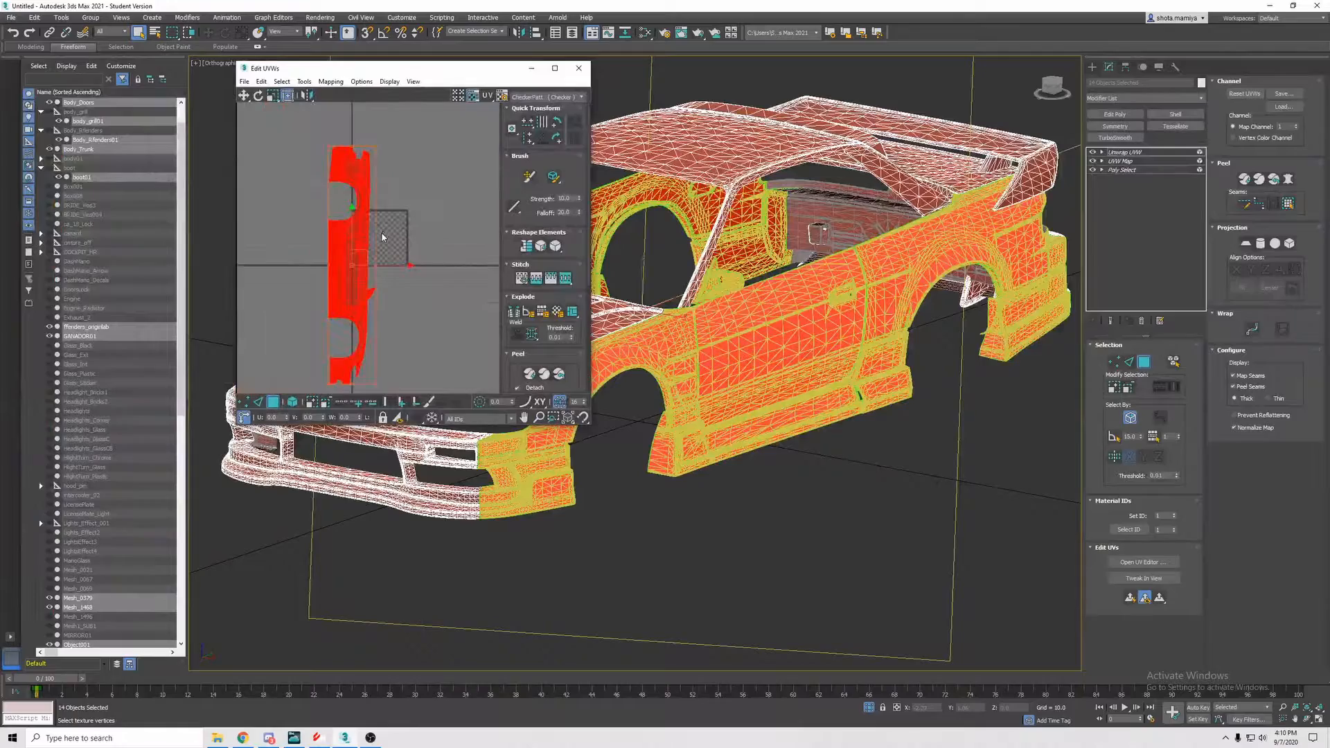
- Move the overlapping side UV shells to an empty area left of the checker tile and deselect them
left_click_drag(395, 255, 257, 230)
scroll(290, 237, "down", 2)
middle_click_drag(290, 237, 336, 256)
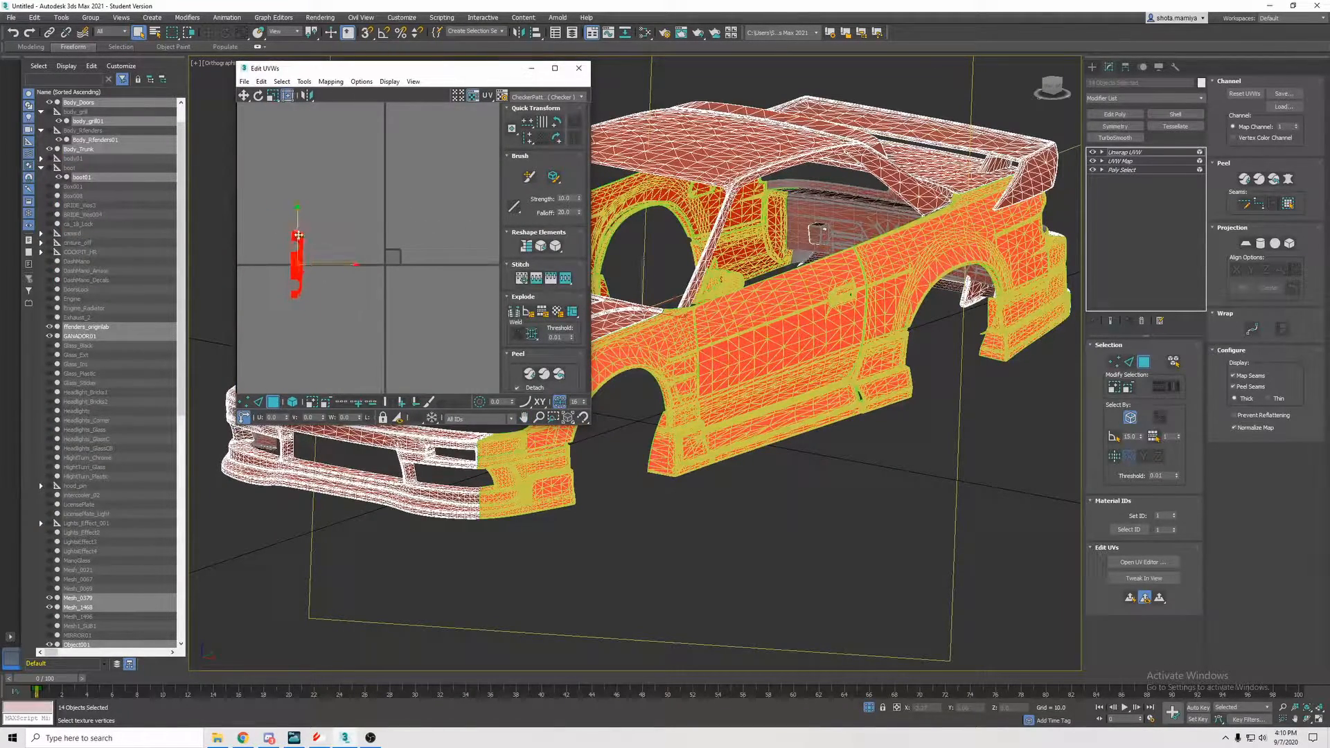
left_click_drag(290, 200, 297, 220)
left_click(323, 230)
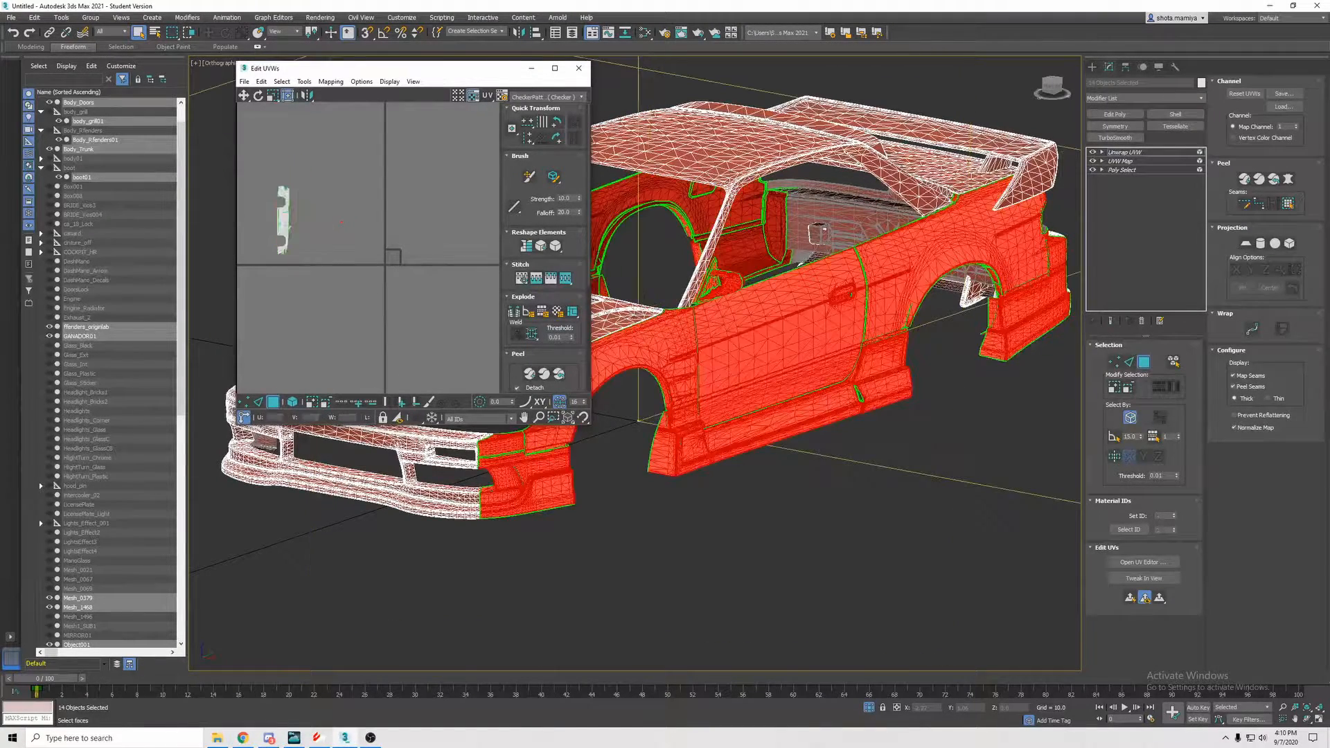
- Select only the UV faces of the car's left side panels, leaving the right side unselected
middle_click_drag(637, 267, 733, 296, "alt")
middle_click_drag(840, 287, 837, 239, "alt")
middle_click_drag(708, 509, 478, 533, "alt")
middle_click_drag(733, 411, 811, 455, "alt")
left_click_drag(982, 337, 981, 338, "ctrl")
middle_click_drag(790, 349, 956, 296)
middle_click_drag(942, 461, 755, 437, "alt")
middle_click_drag(974, 494, 843, 390, "alt")
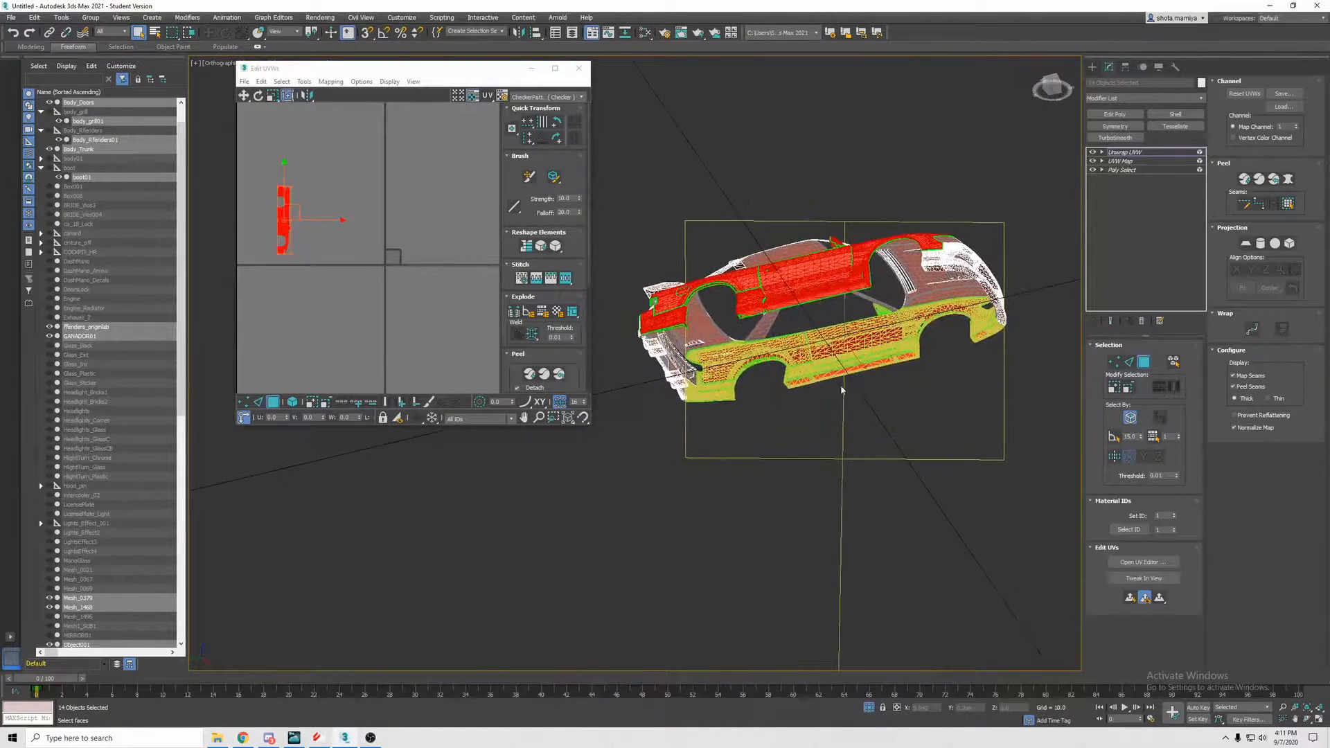
middle_click_drag(985, 341, 906, 374, "alt")
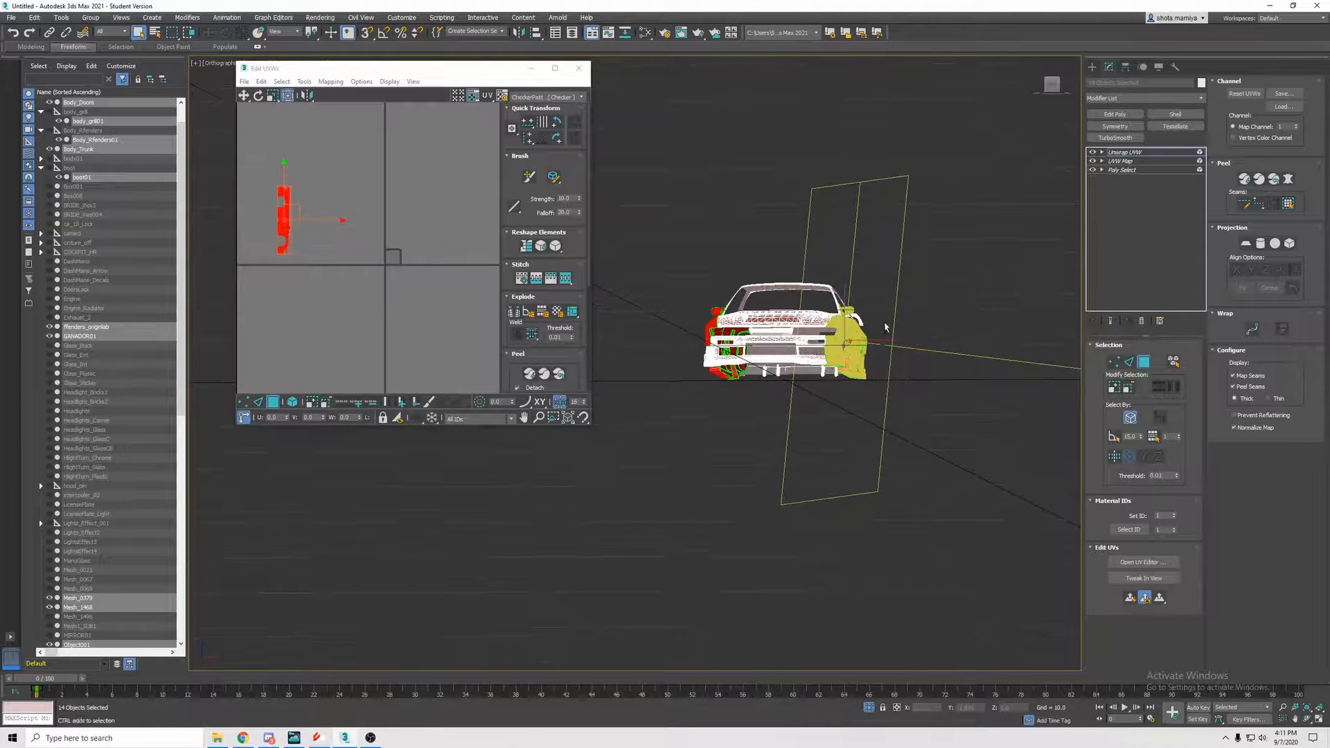
middle_click_drag(800, 440, 659, 446, "alt")
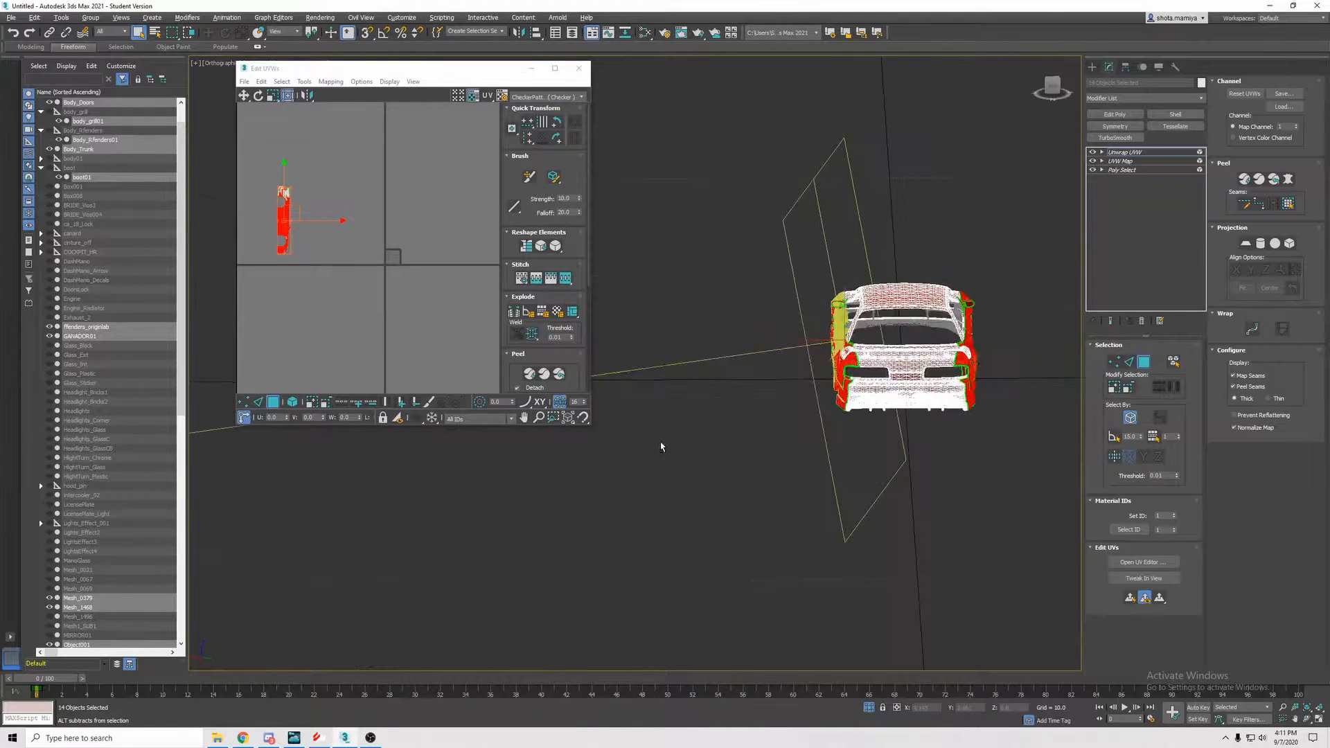
middle_click_drag(847, 393, 767, 346, "alt")
middle_click_drag(806, 413, 852, 367, "alt")
- Move the left side's UV shell to the right, away from the right side's shell and close to the checker tile
left_click_drag(325, 221, 393, 220)
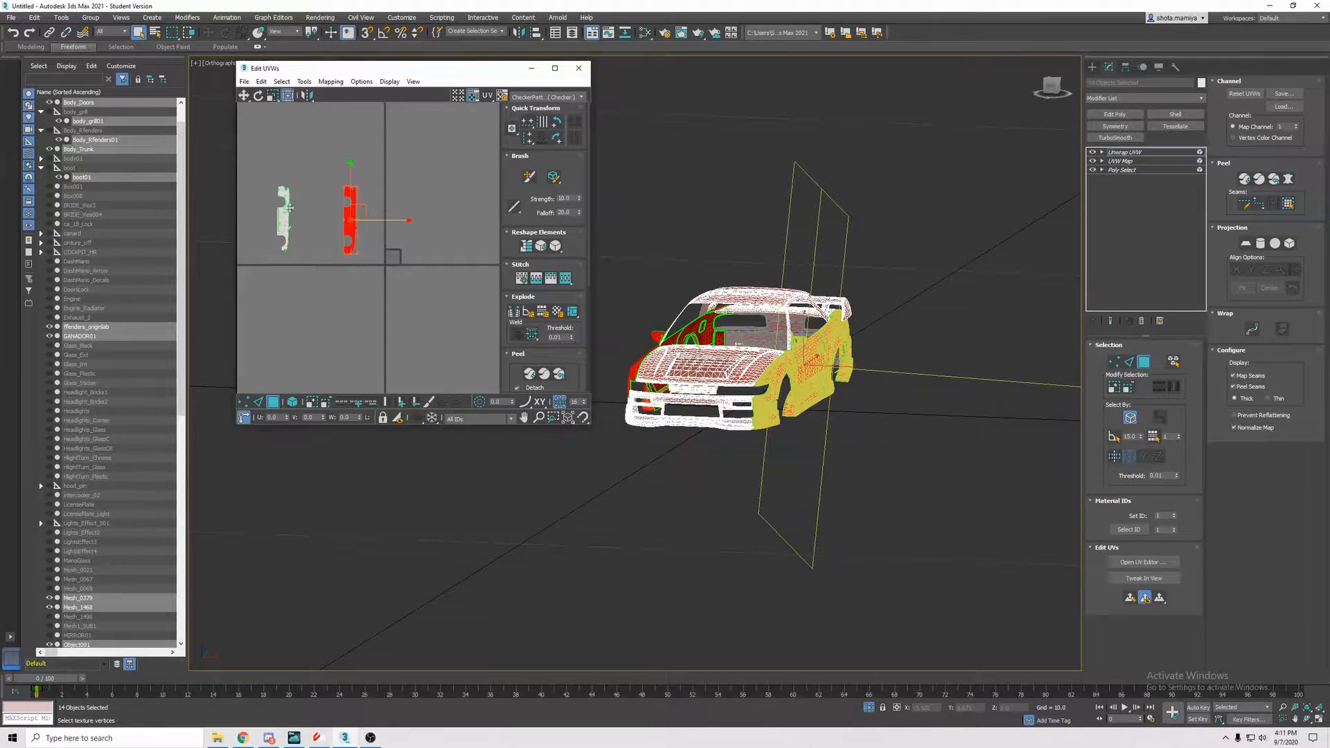
left_click(385, 223)
key("ctrl+z")
left_click_drag(379, 222, 388, 222)
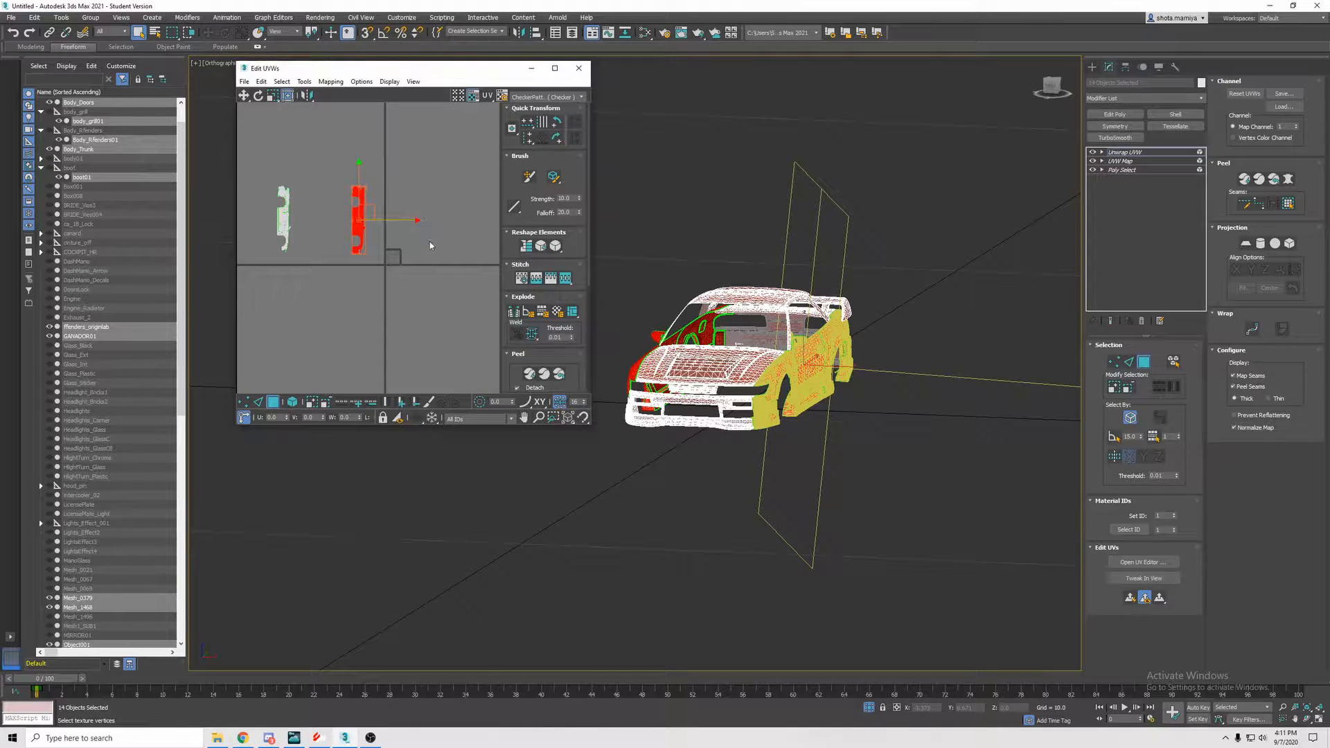
- Mirror the left side's UV shell horizontally, deselect it and close the UV editor
left_click(308, 99)
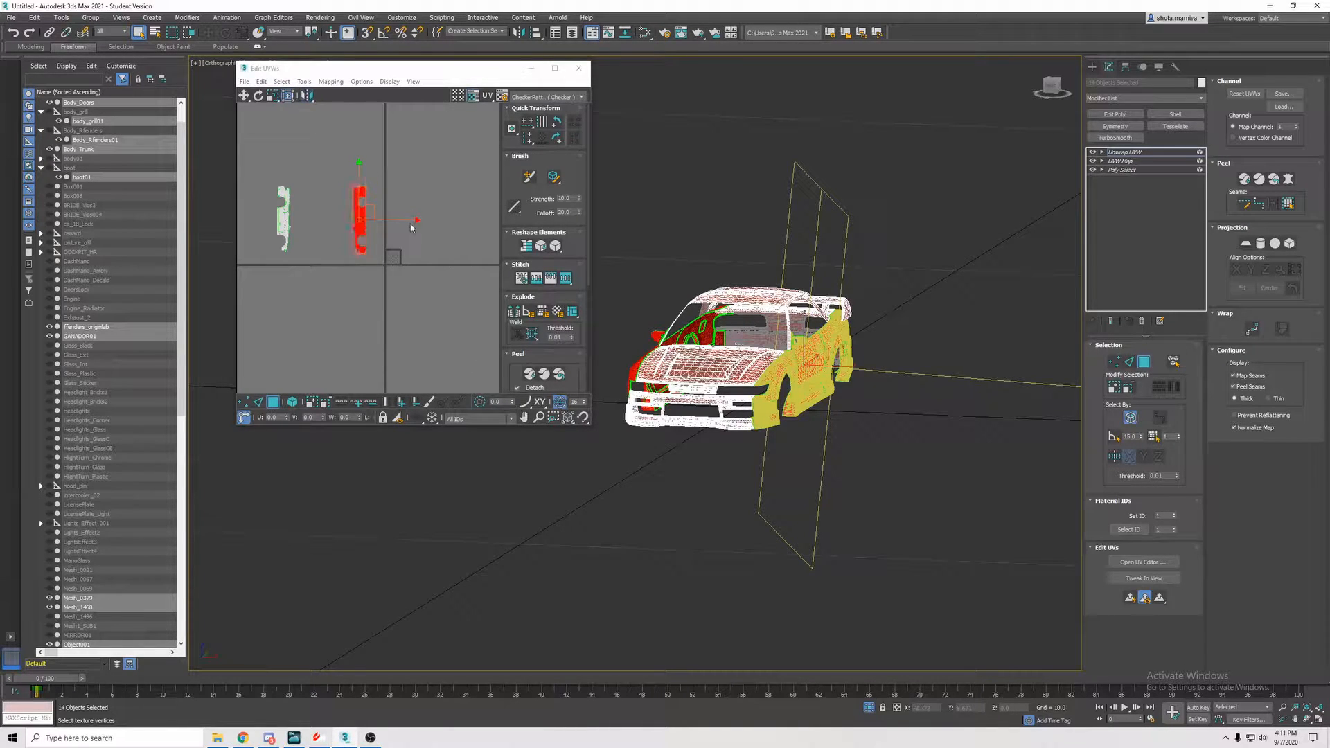
left_click(471, 201)
left_click(578, 69)
middle_click_drag(607, 221, 648, 232, "alt")
- Add a new Poly Select modifier on top of the stack and switch it to element selection
left_click(194, 19)
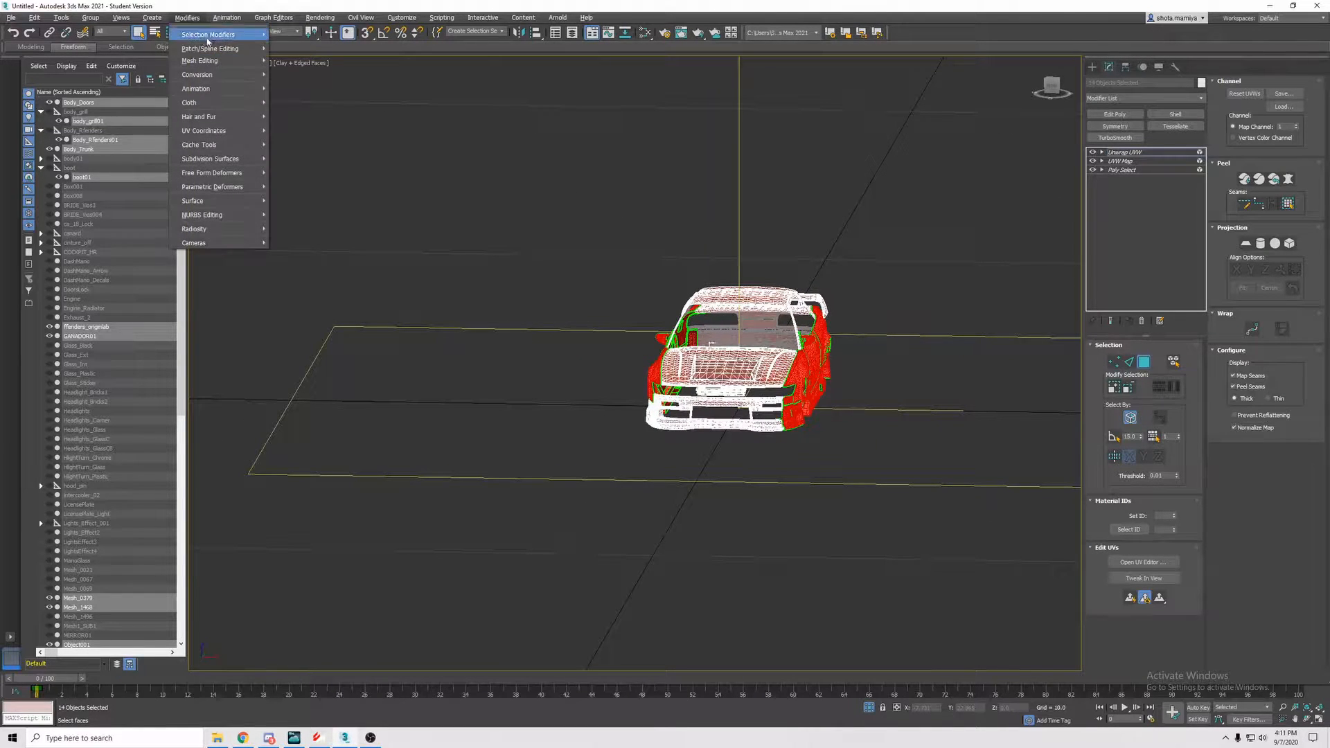
mouse_move(222, 35)
left_click(299, 70)
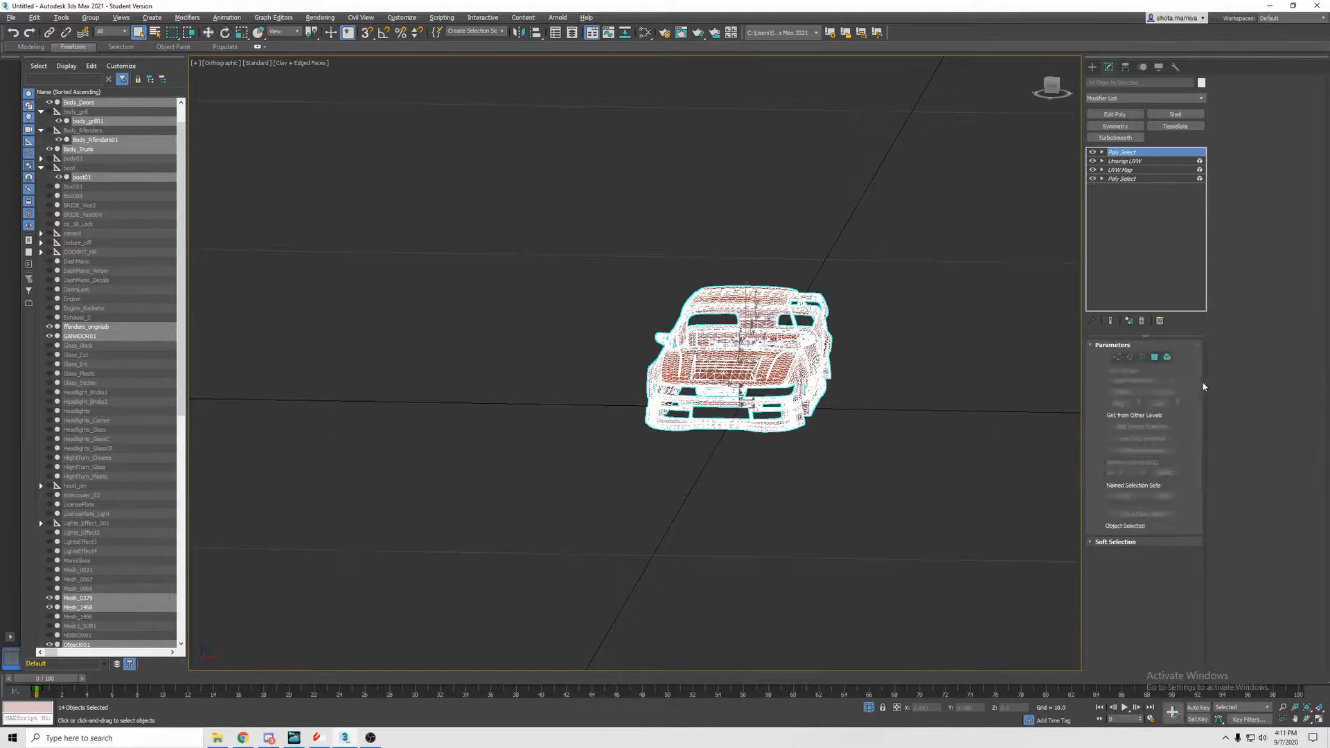
left_click(1168, 359)
- Select the roof element together with its front pillars, undoing any extra element that gets added
scroll(752, 345, "up", 4)
middle_click_drag(748, 339, 762, 397, "alt")
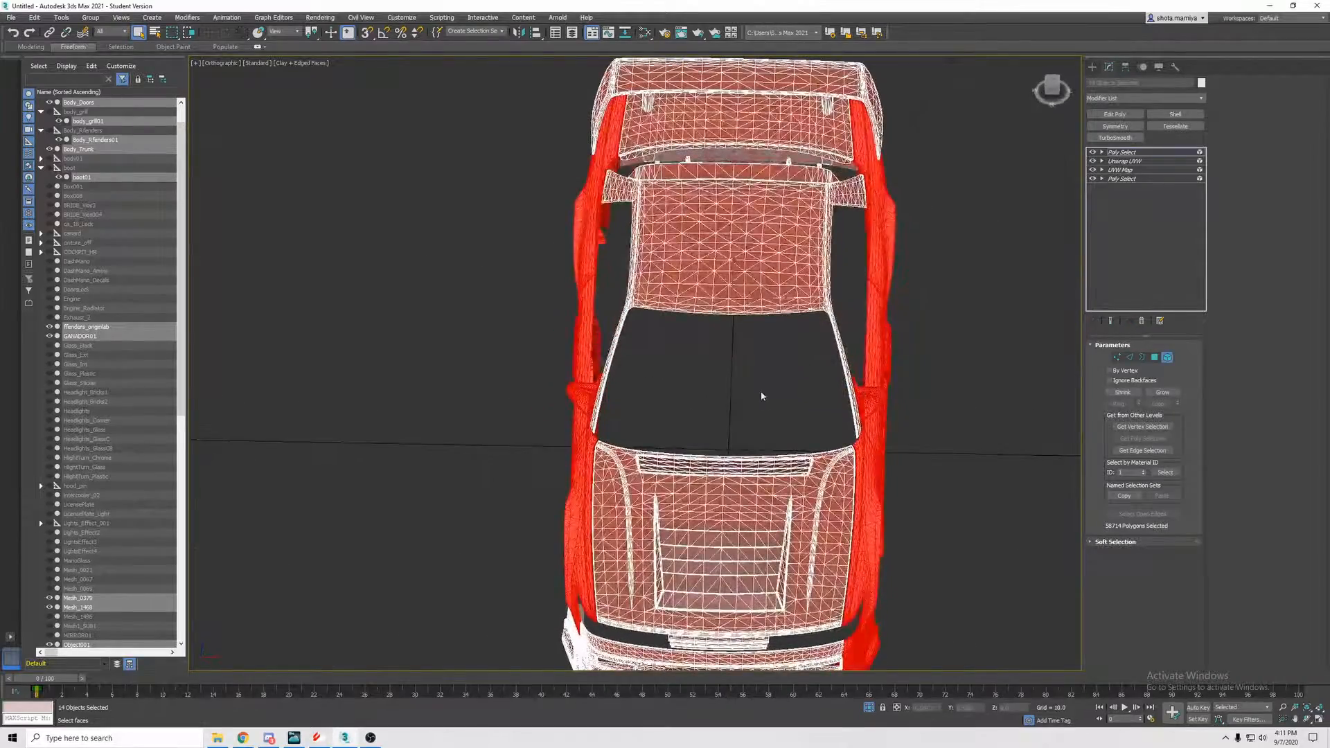
left_click(762, 311)
middle_click_drag(777, 319, 827, 418, "alt")
left_click(829, 328, "ctrl")
key("ctrl+z")
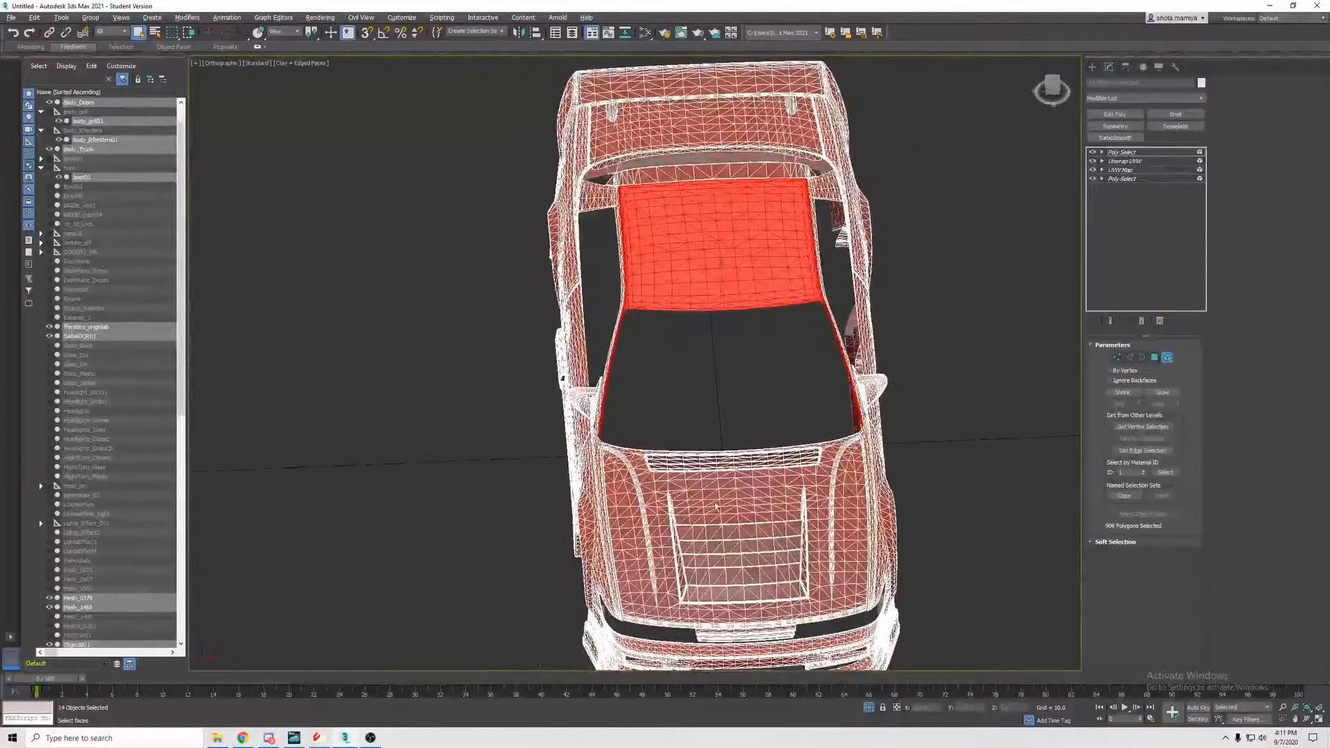
- Add the whole hood element to the roof selection
middle_click_drag(738, 544, 657, 293, "alt")
scroll(842, 497, "up", 3)
left_click(696, 413, "ctrl")
mouse_move(695, 414)
middle_mouse_down("alt")
mouse_move(697, 386)
mouse_move(713, 415)
middle_mouse_up("alt")
scroll(713, 415, "up", 3)
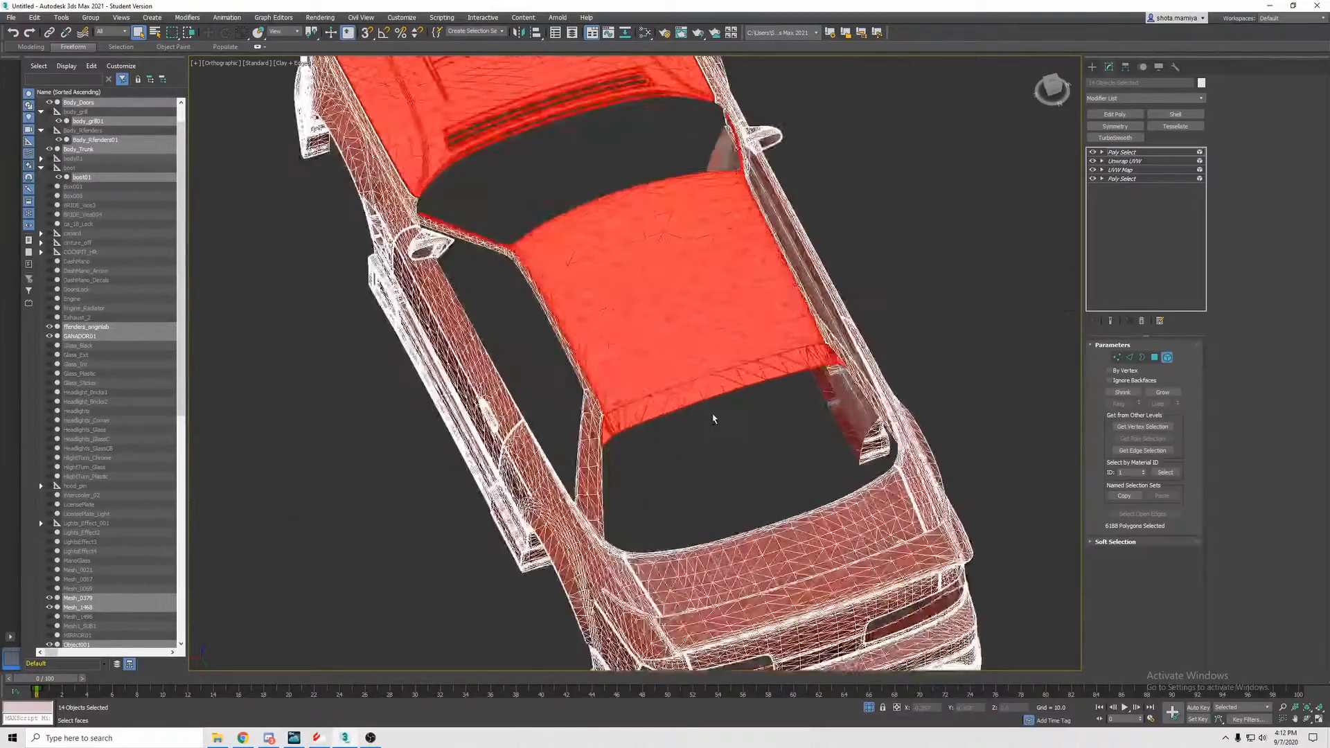
- Add the trunk lid's top panel and the rear spoiler elements to the selection
left_click(777, 534, "ctrl")
middle_click_drag(777, 532, 700, 361)
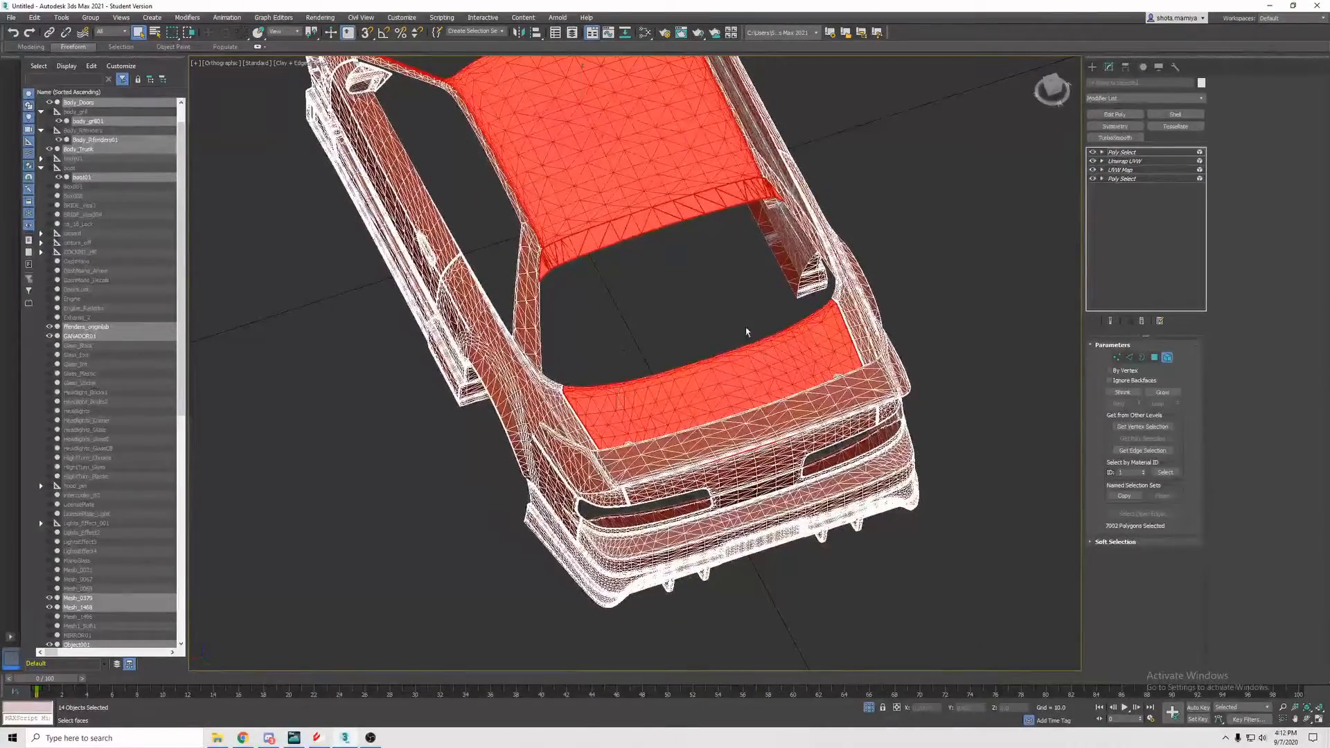
middle_click_drag(800, 363, 792, 284, "alt")
left_click(771, 401, "ctrl")
middle_click_drag(771, 401, 758, 375, "alt")
left_click(741, 378, "ctrl")
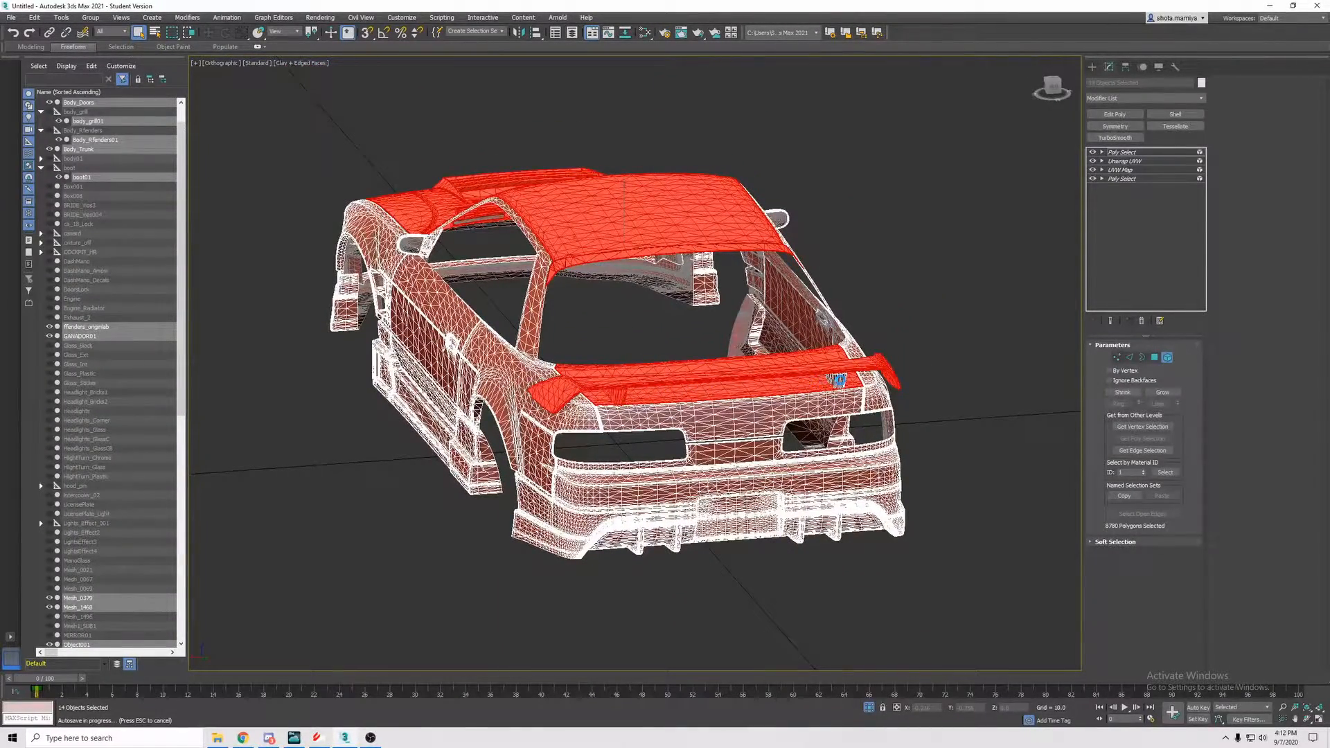
middle_click_drag(795, 377, 878, 444, "alt")
- Switch to polygon selection and add the left rear pillar and the roof edge above the left side window
left_click(1155, 358)
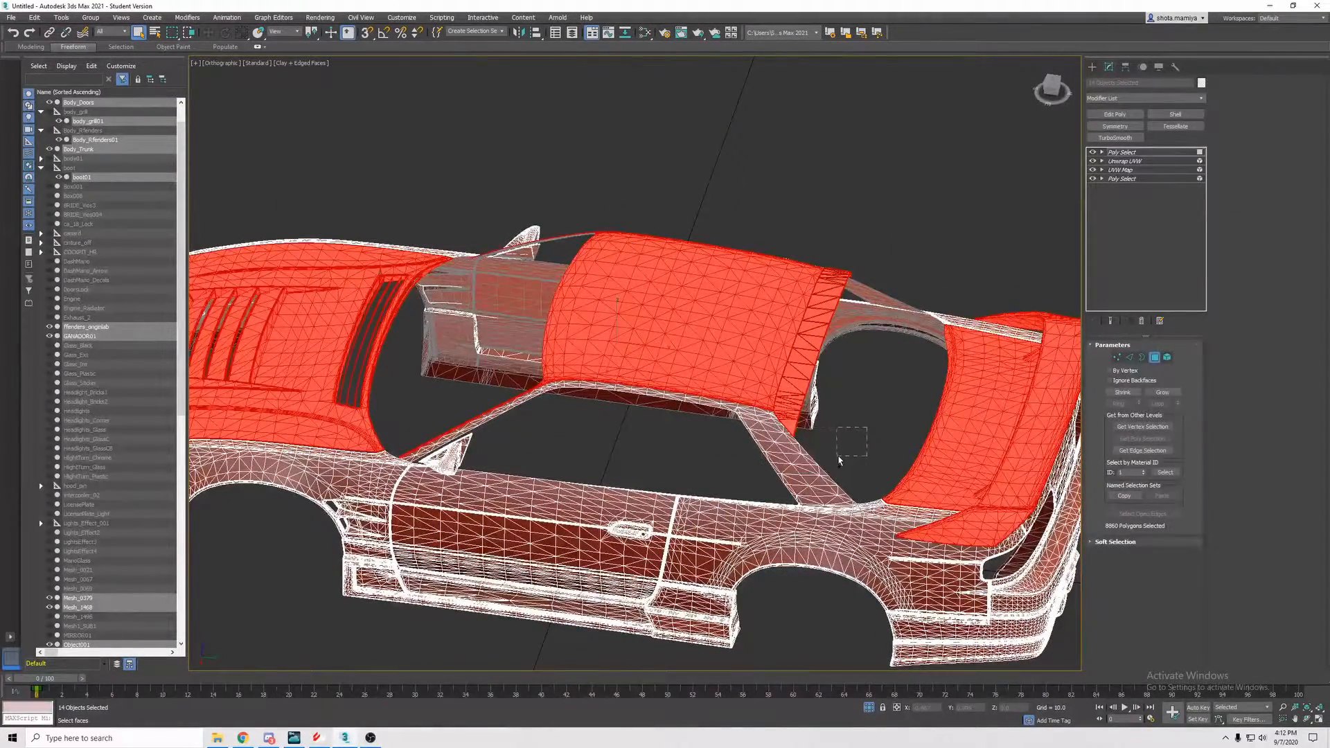
left_click_drag(838, 458, 831, 455, "ctrl")
middle_click_drag(824, 451, 843, 467, "alt")
left_click_drag(844, 469, 771, 508, "ctrl")
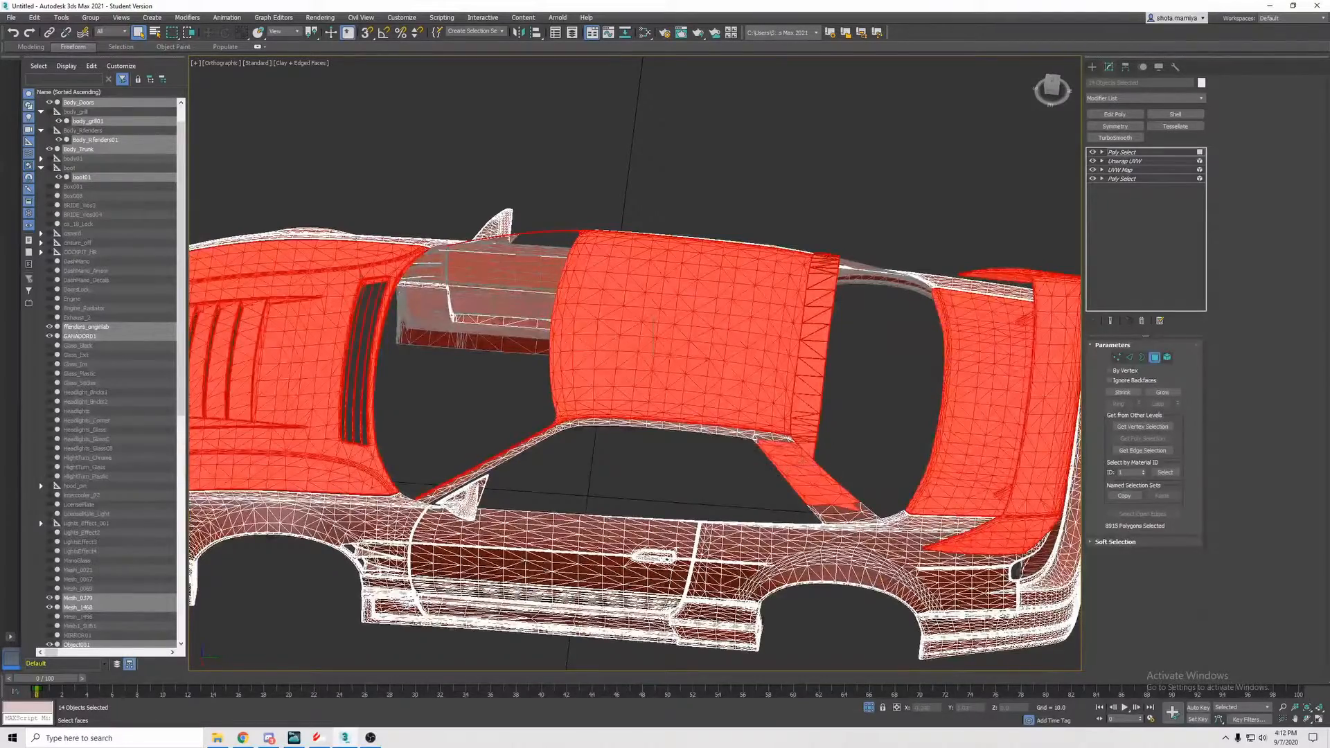
middle_click_drag(835, 444, 850, 430, "alt")
left_click_drag(631, 456, 614, 464, "ctrl")
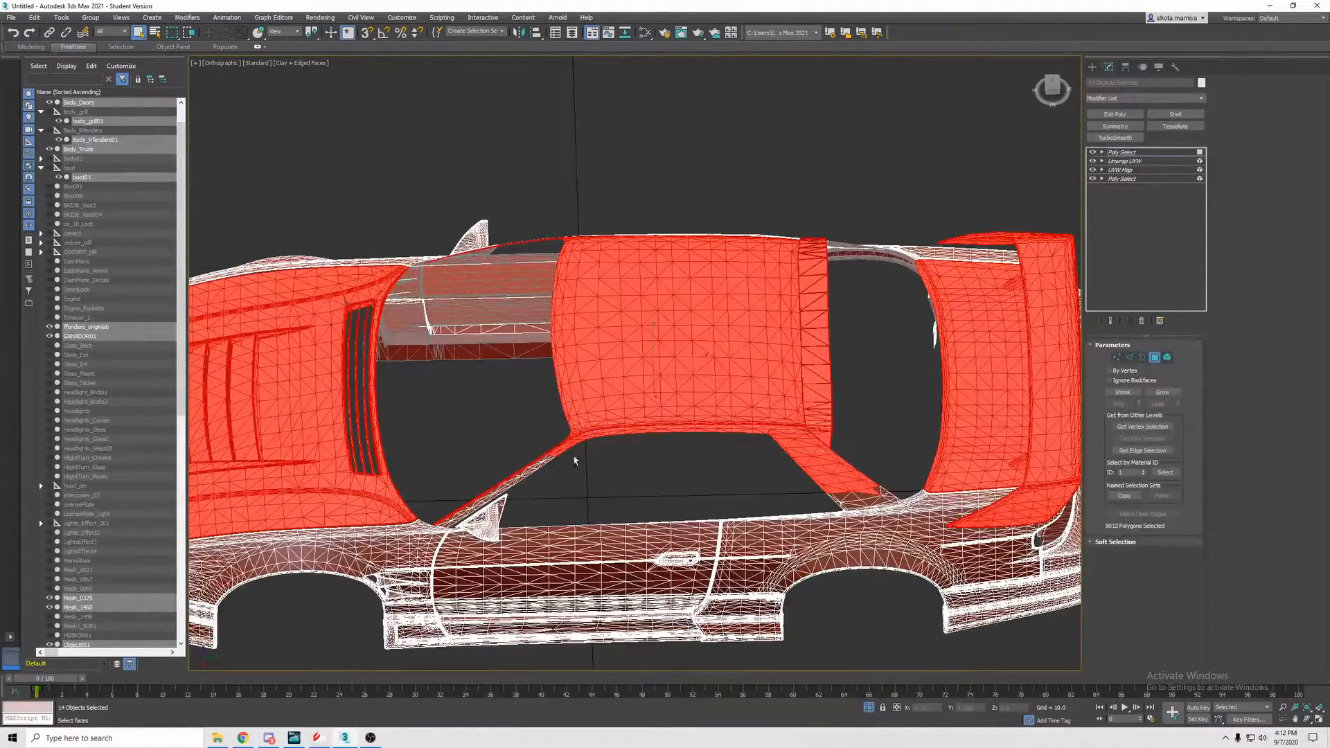
- Add the remaining polygons of the left front pillar down to its base beside the mirror
middle_click_drag(557, 439, 759, 353, "alt")
scroll(665, 371, "up", 3)
left_click_drag(609, 355, 676, 380, "ctrl")
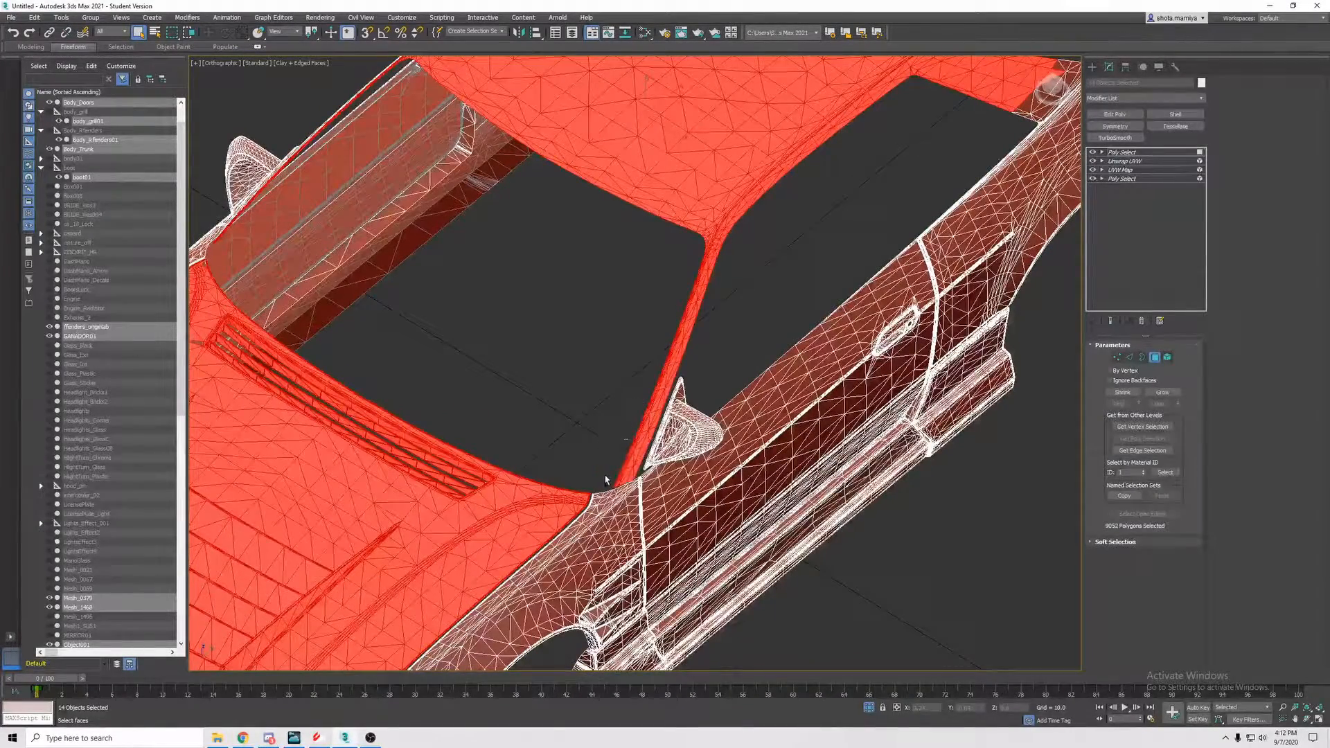
middle_click_drag(769, 405, 580, 426, "alt")
left_click_drag(666, 361, 763, 382, "ctrl")
- Add the lower polygons of the left rear pillar, including the small faces around the side window's rounded rear corner
scroll(547, 377, "up", 8)
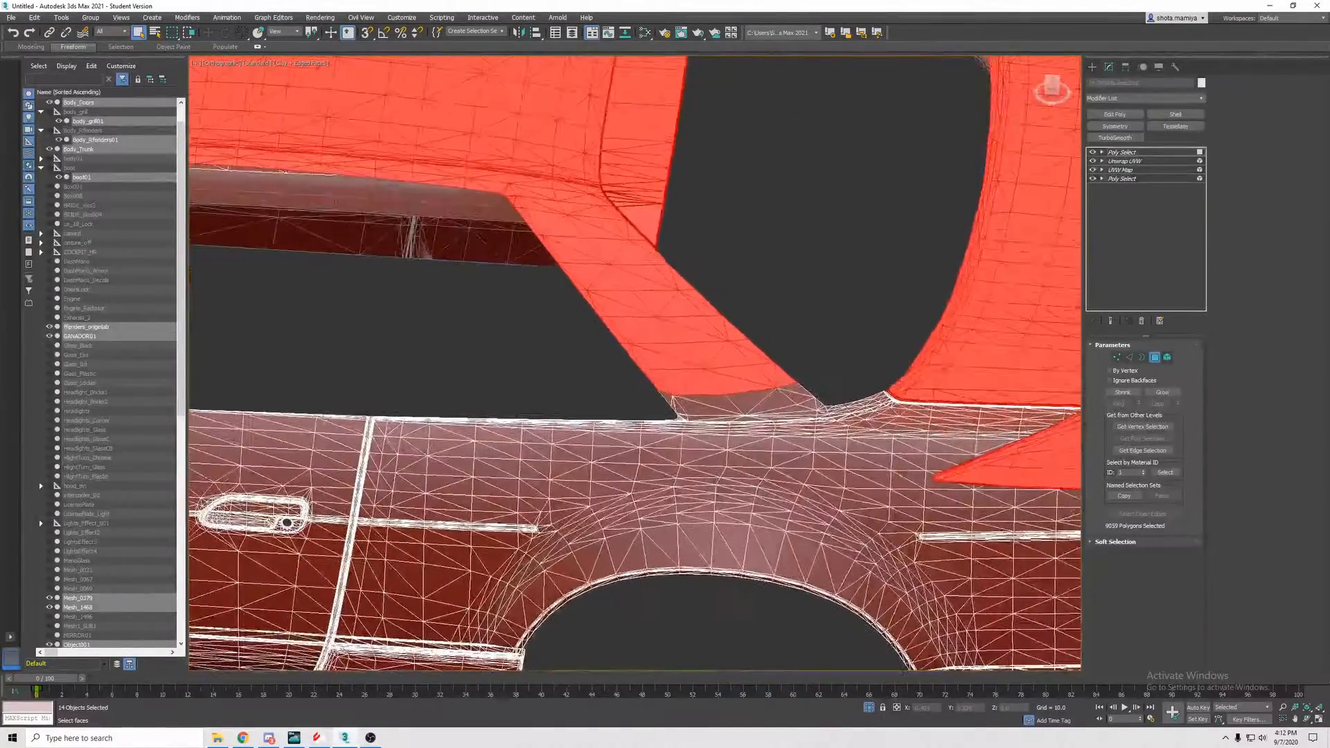
left_click_drag(755, 424, 755, 423, "ctrl")
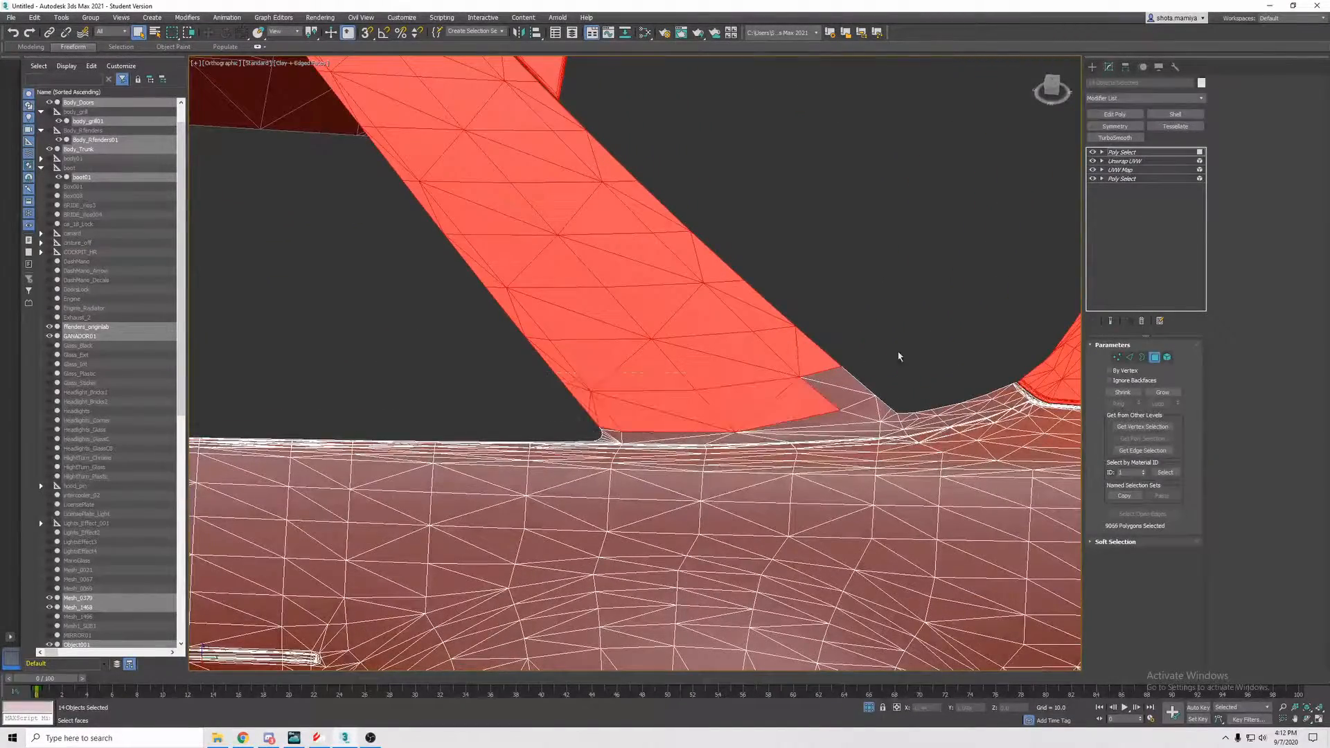
scroll(755, 423, "up", 2)
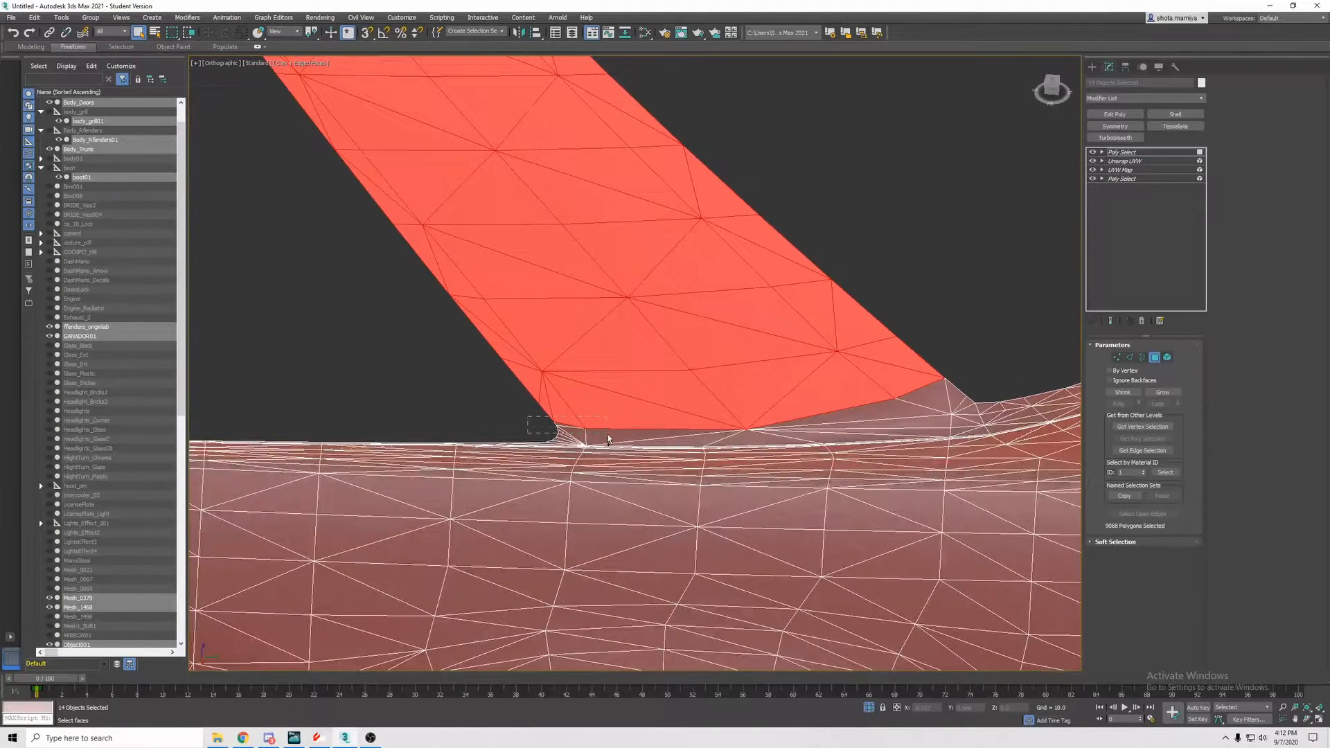
left_click_drag(612, 444, 612, 444, "ctrl")
scroll(612, 444, "up", 3)
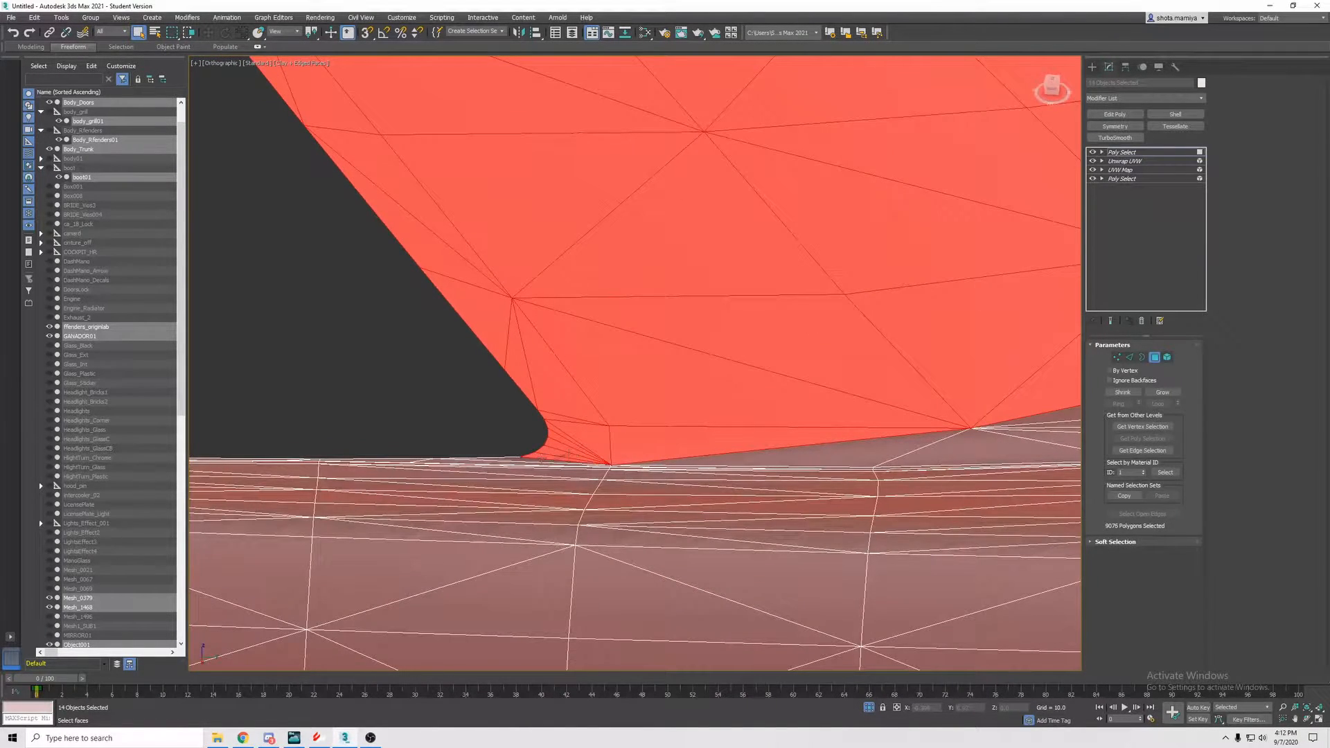
left_click(526, 458, "ctrl")
scroll(560, 455, "down", 2)
middle_click_drag(564, 455, 675, 462, "alt")
- Add the row of thin polygons along the base of the left rear pillar, working toward the rear window
left_click(675, 462, "ctrl")
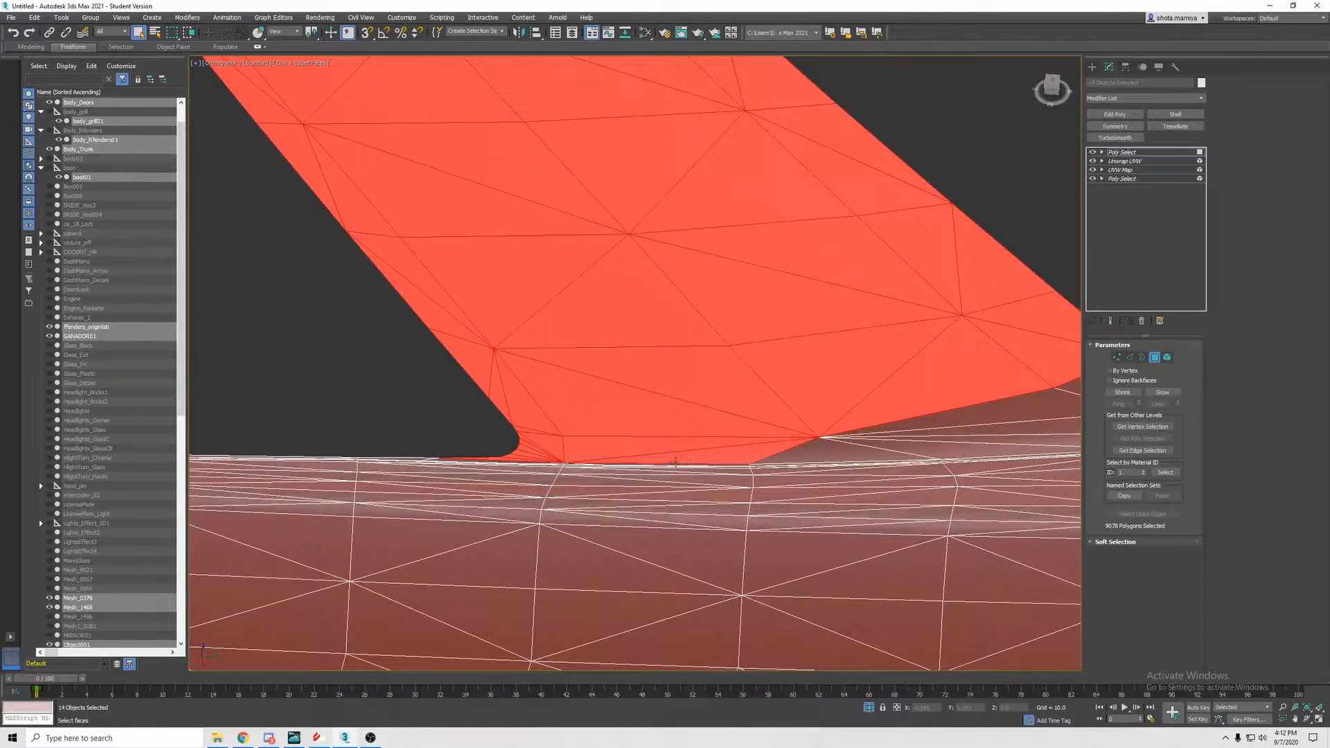
left_click(818, 455, "ctrl")
left_click(924, 451, "ctrl")
left_click(963, 439, "ctrl")
left_click(962, 430, "ctrl")
left_click(959, 418, "ctrl")
middle_click_drag(789, 358, 719, 356)
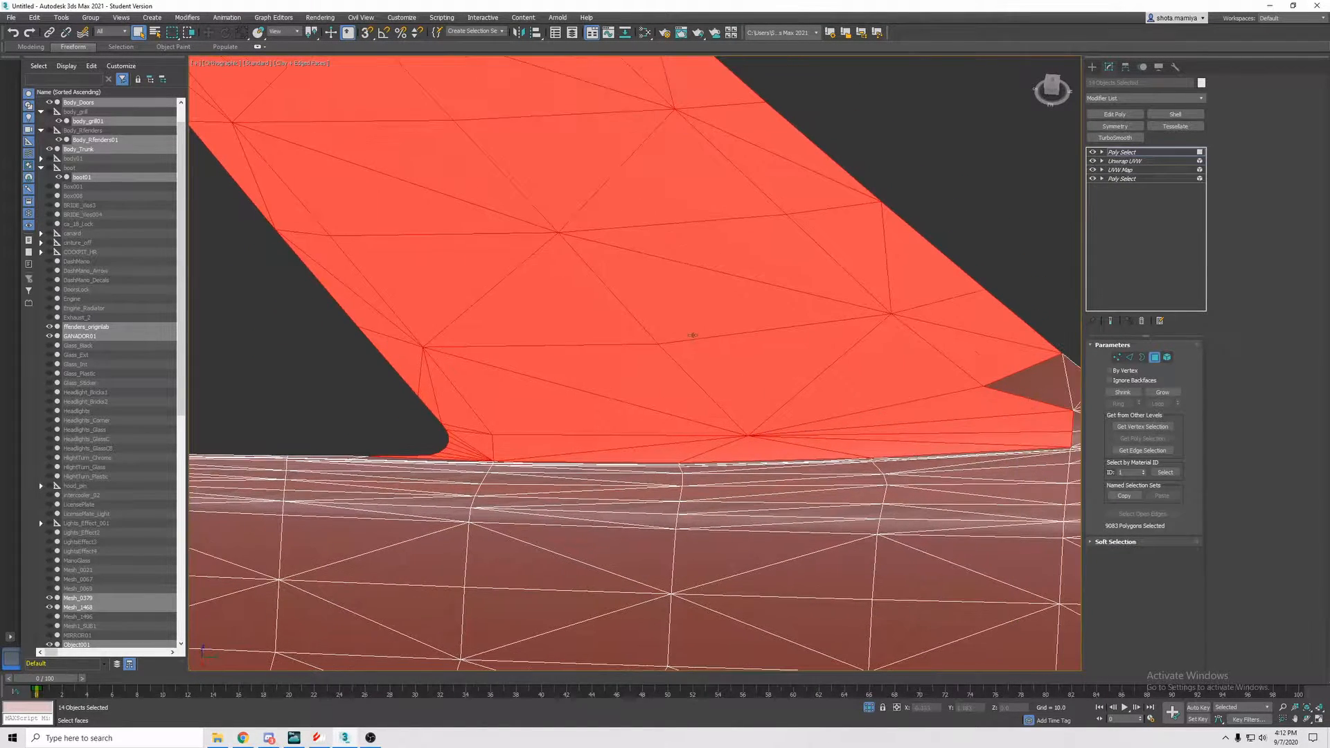
left_click(303, 68)
left_click(321, 74)
scroll(797, 392, "down", 2)
mouse_move(797, 391)
middle_mouse_down("alt")
mouse_move(916, 512)
mouse_move(909, 523)
mouse_move(718, 470)
middle_mouse_up("alt")
left_click(294, 66)
left_click(319, 129)
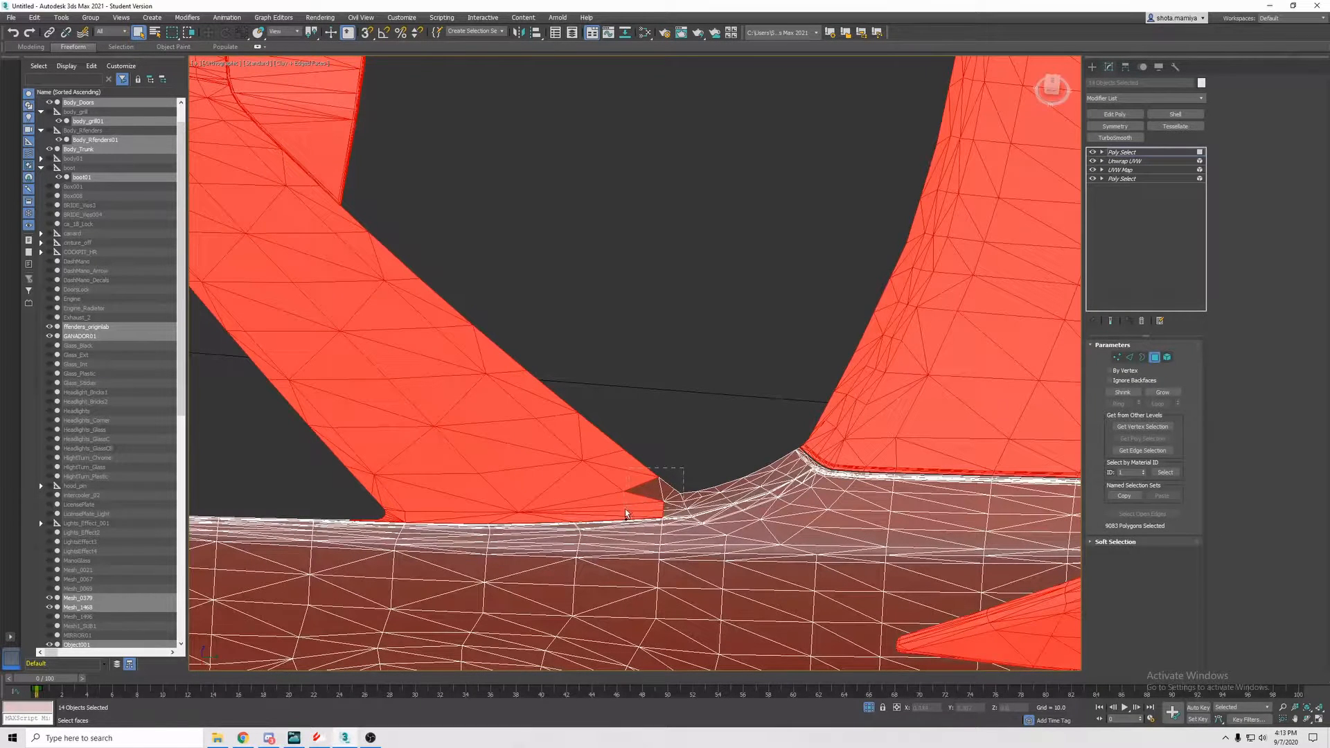
- Fill in the missing polygons at the rear tip of the left rear pillar's base
left_click_drag(645, 511, 649, 514, "ctrl")
middle_click_drag(697, 498, 765, 515, "alt")
scroll(734, 531, "up", 3)
scroll(733, 529, "down", 4)
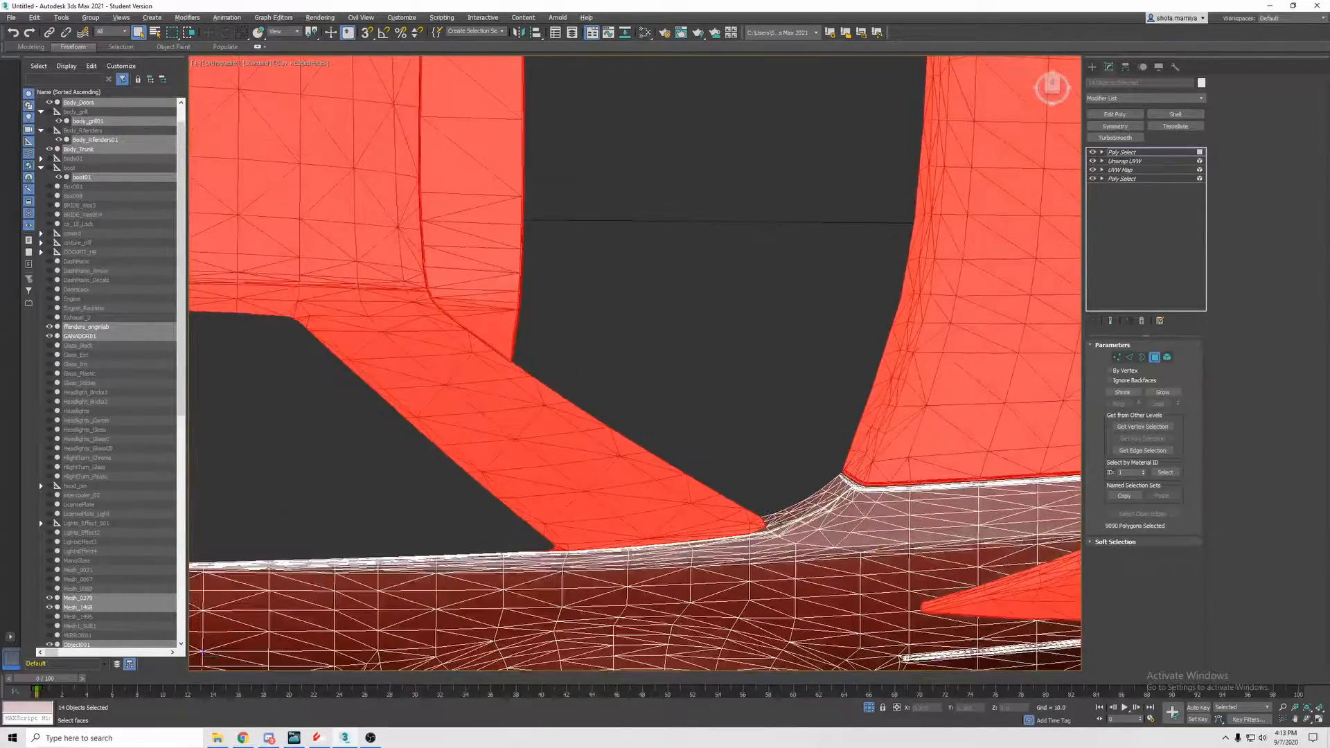
scroll(770, 530, "up", 4)
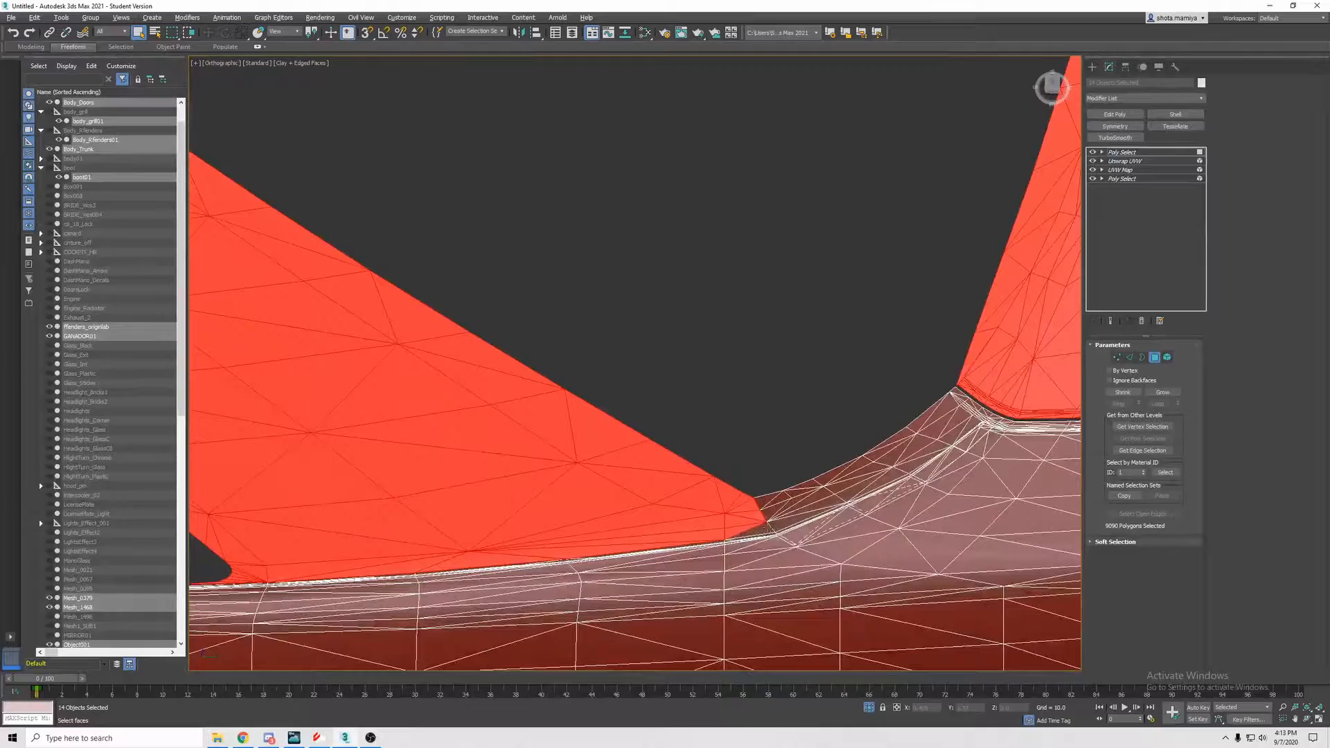
scroll(766, 528, "down", 4)
middle_click_drag(766, 527, 843, 252, "alt")
scroll(732, 499, "down", 3)
middle_click_drag(730, 380, 599, 504, "alt")
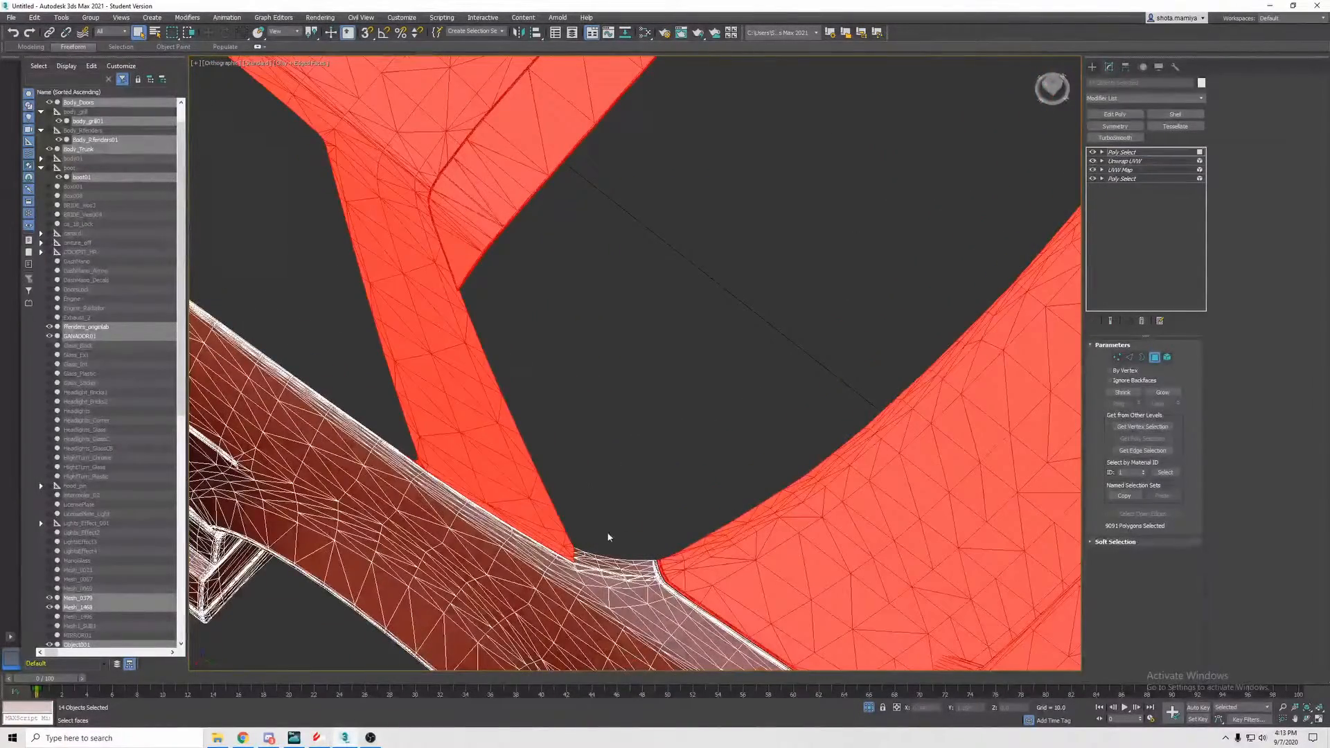
- Add the upper part of the right rear pillar and the roof edge above the right side window to the selection
scroll(650, 441, "down", 5)
middle_click_drag(650, 441, 707, 381, "alt")
left_click_drag(701, 385, 641, 325, "ctrl")
left_click_drag(647, 445, 520, 405, "ctrl")
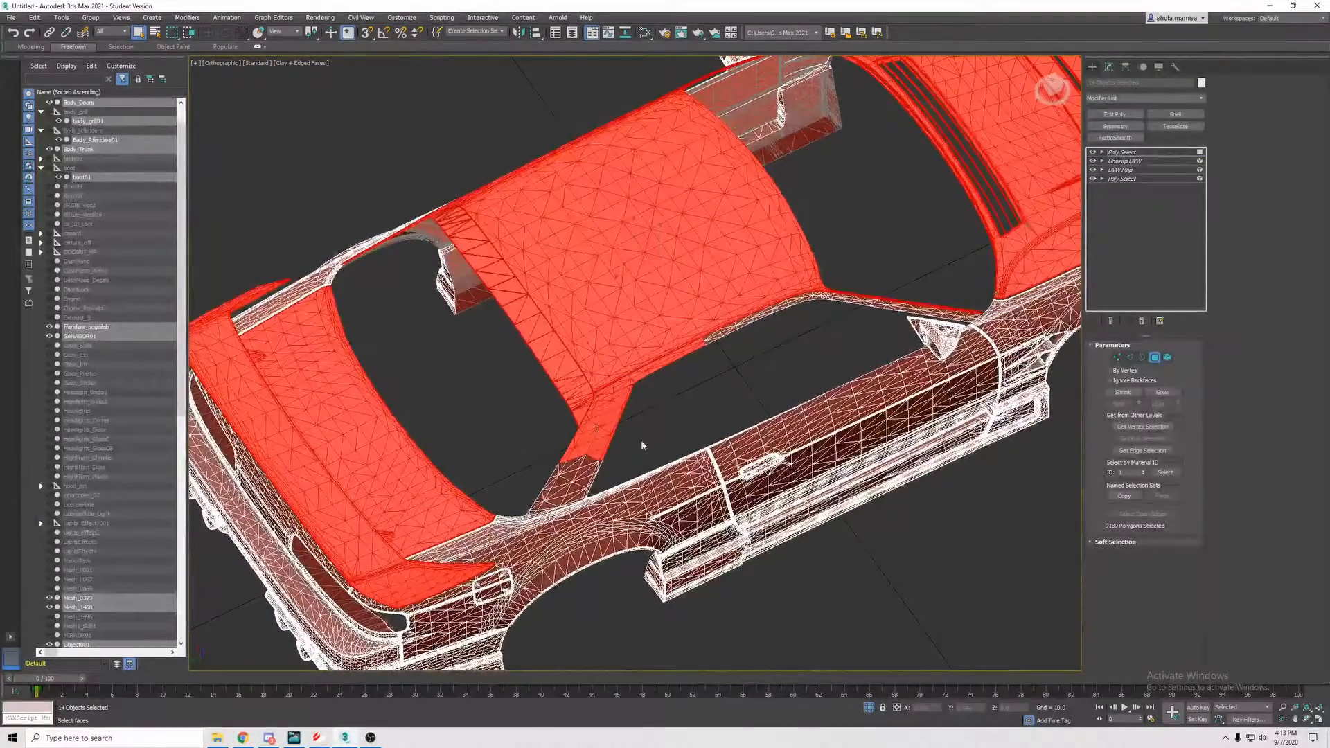
left_click_drag(594, 516, 552, 478, "ctrl")
middle_click_drag(759, 346, 688, 380, "alt")
left_click_drag(690, 381, 752, 342, "ctrl")
- Complete the polygon selection of the right front pillar down to its base near the hood corner
middle_click_drag(831, 349, 721, 367, "alt")
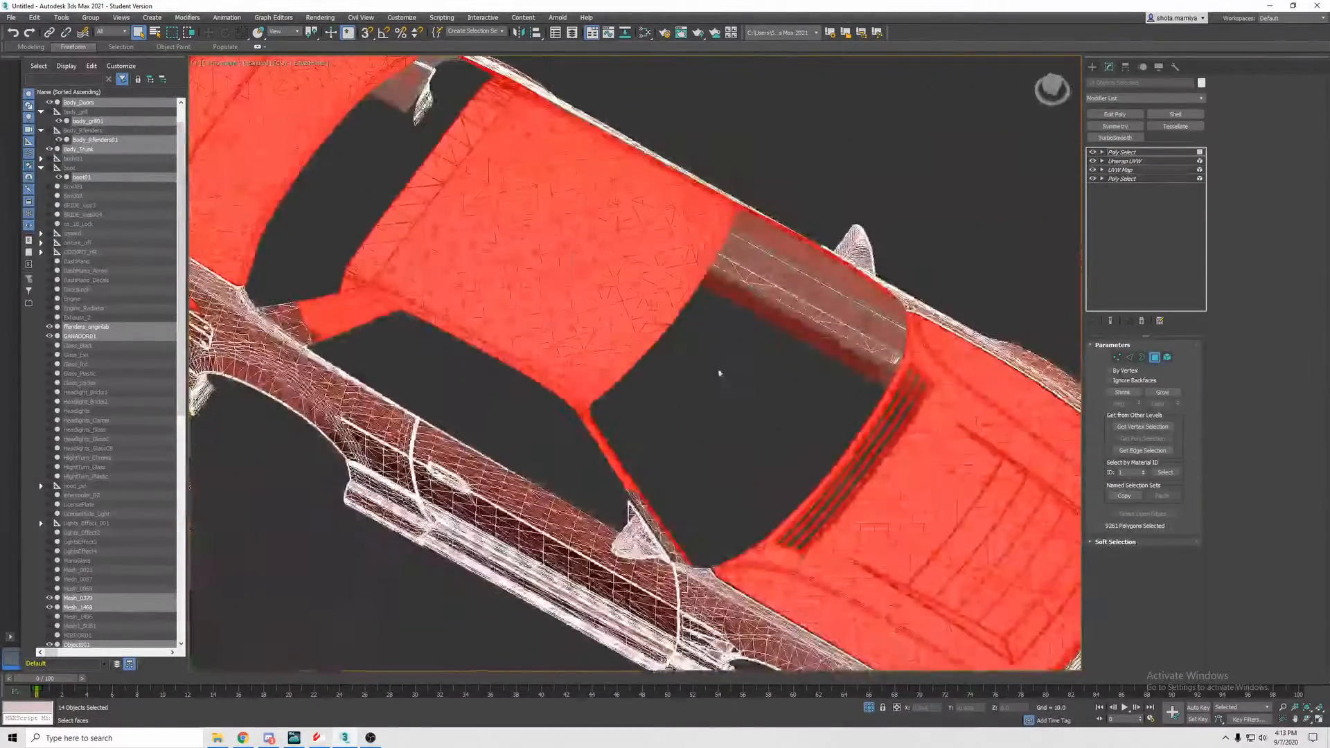
scroll(661, 505, "up", 5)
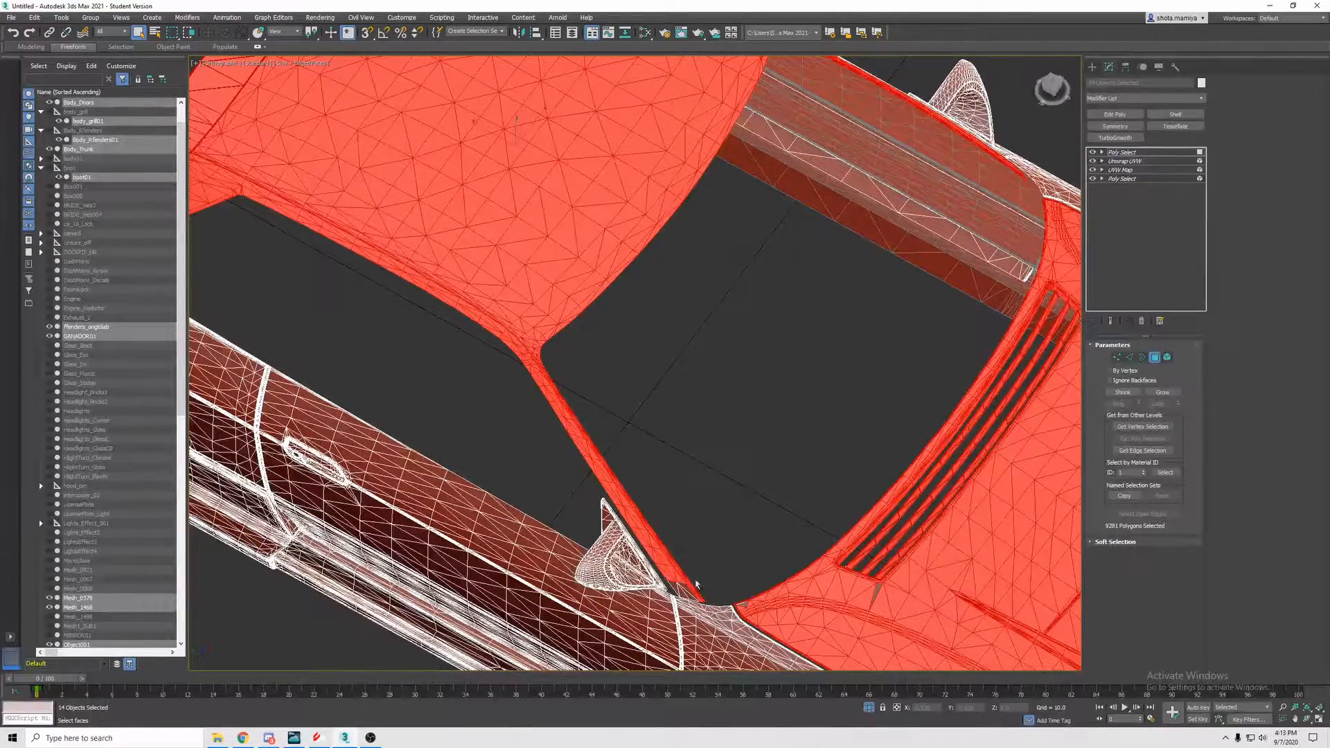
middle_click_drag(686, 525, 688, 525)
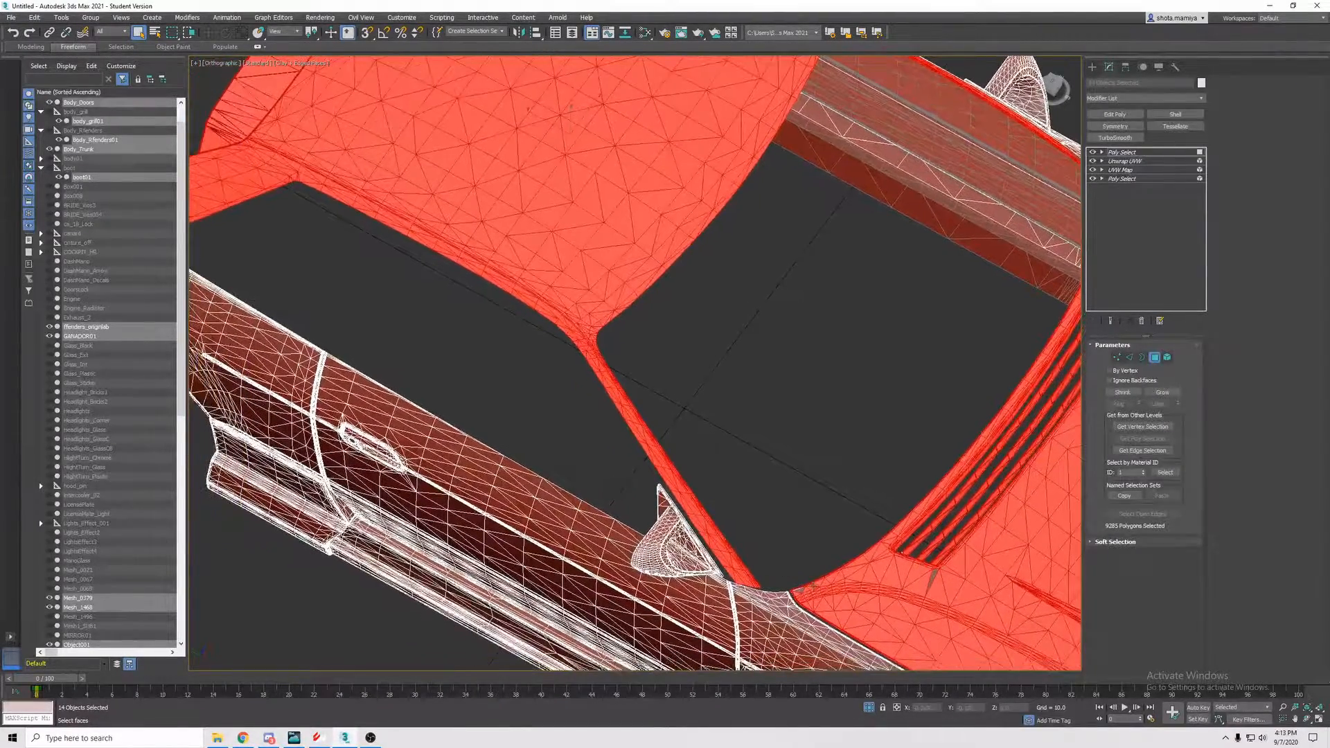
scroll(788, 589, "up", 5)
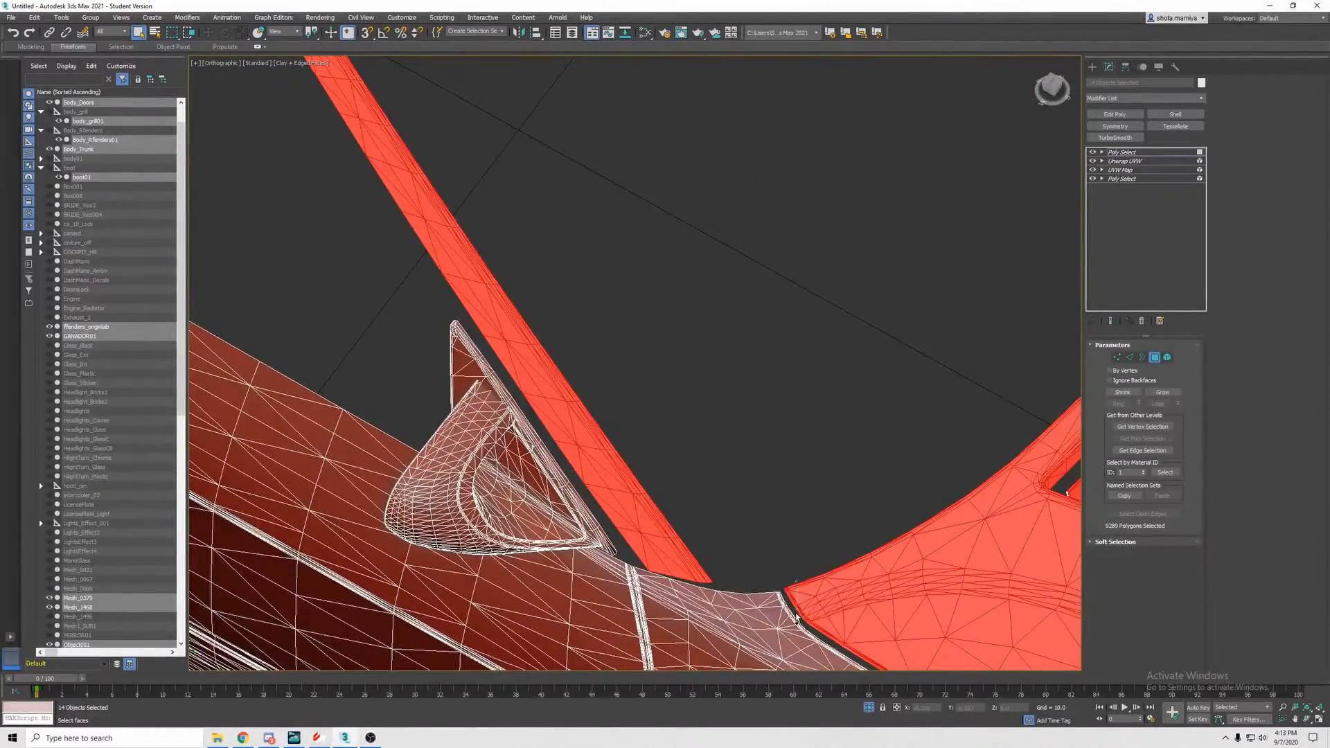
left_click(797, 615, "ctrl")
scroll(656, 492, "down", 3)
middle_click_drag(656, 493, 987, 530)
scroll(986, 540, "down", 3)
- Extend the selection down the right rear pillar to the small faces at the side window's rear corner
middle_click_drag(665, 457, 541, 359, "alt")
scroll(639, 370, "up", 3)
left_click_drag(549, 377, 645, 398, "ctrl")
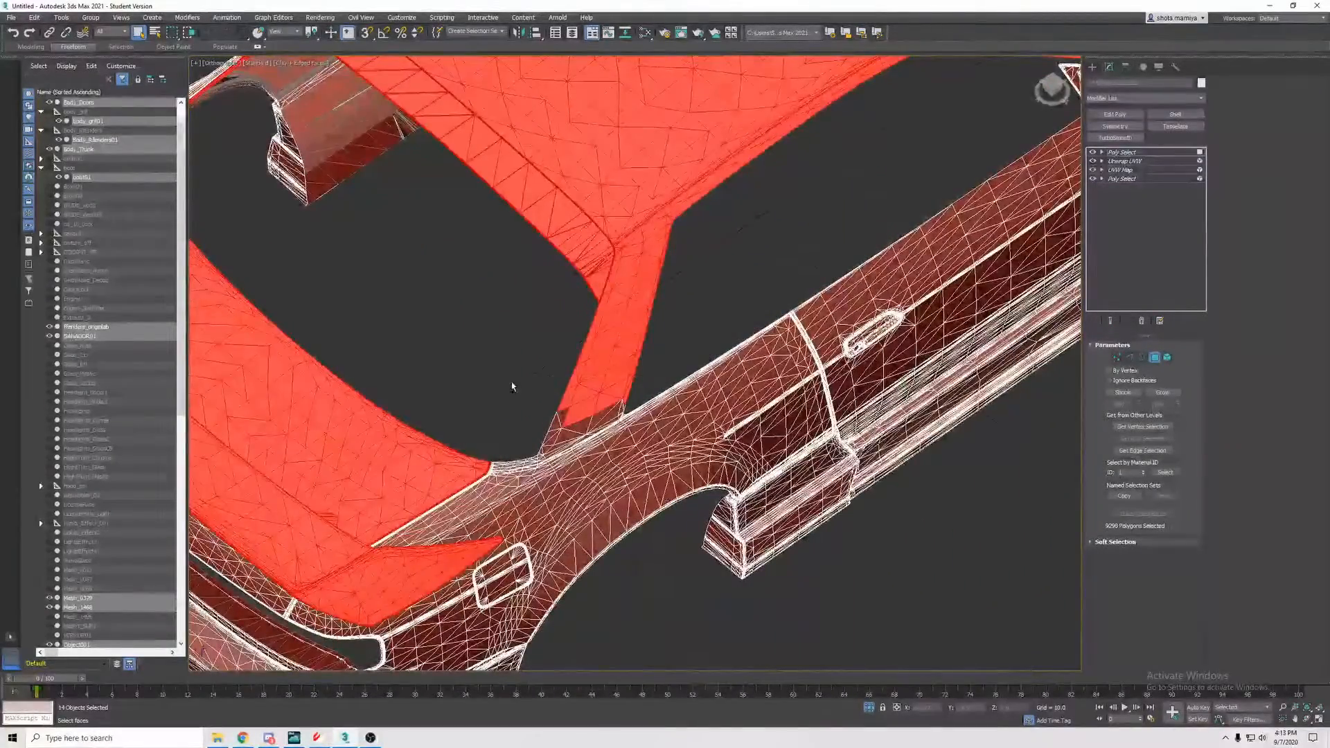
left_click_drag(584, 434, 587, 436, "ctrl")
middle_click_drag(588, 436, 482, 363, "alt")
scroll(367, 350, "up", 3)
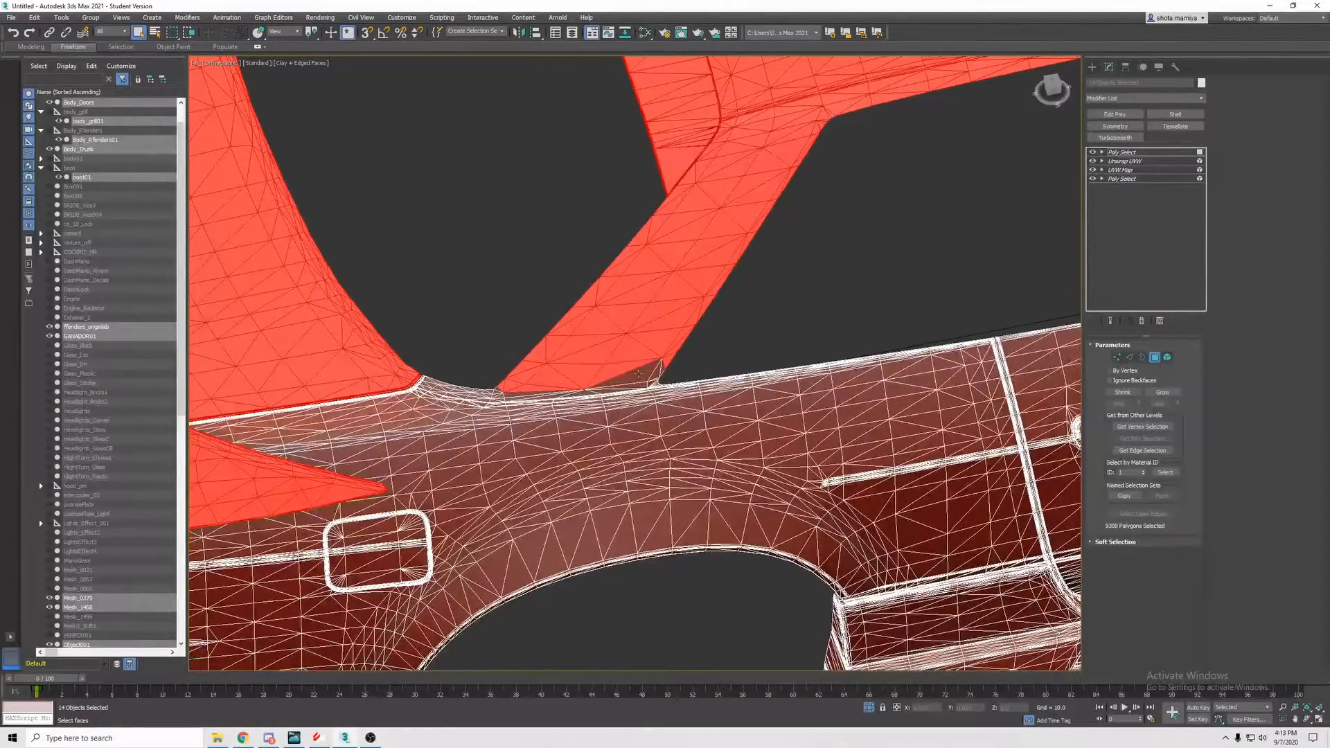
scroll(637, 390, "up", 5)
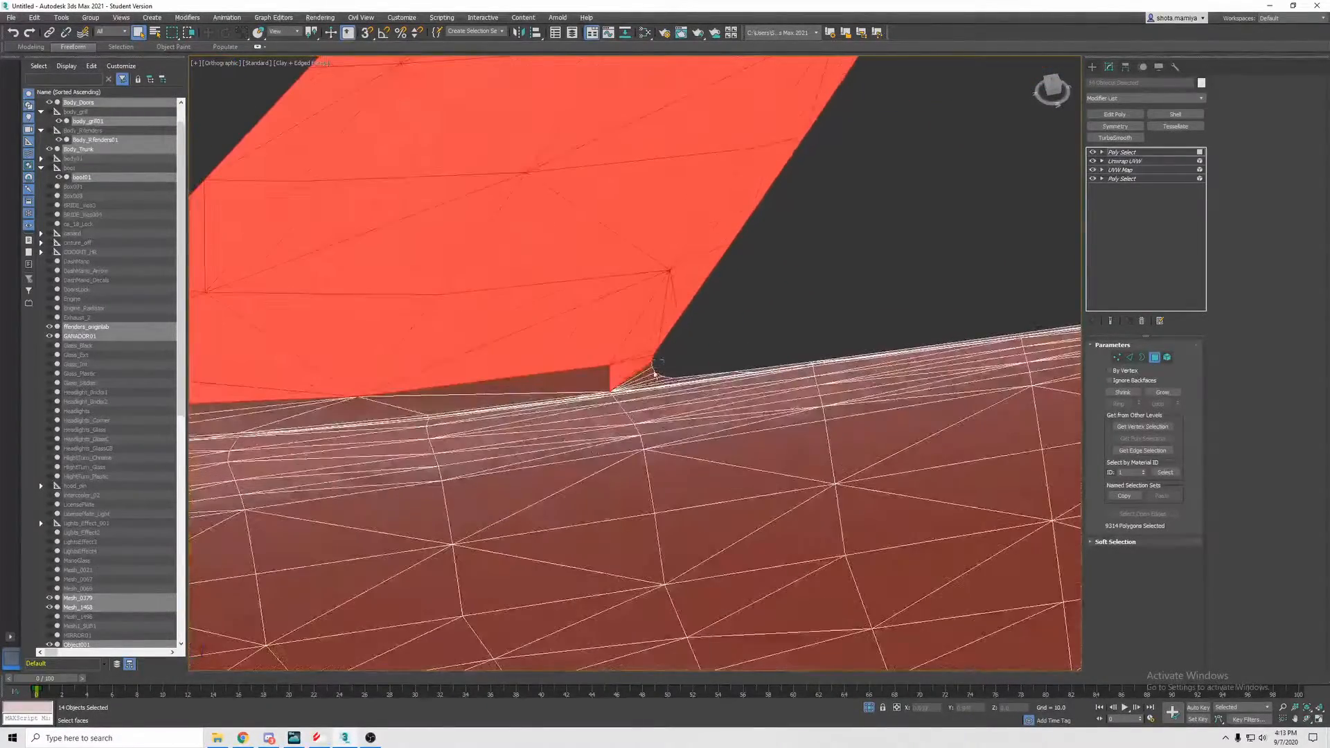
left_click_drag(627, 378, 628, 379, "ctrl")
- Add the thin polygons along the base of the right rear pillar, working toward the rear window
middle_click_drag(640, 379, 700, 404)
left_click(603, 407, "ctrl")
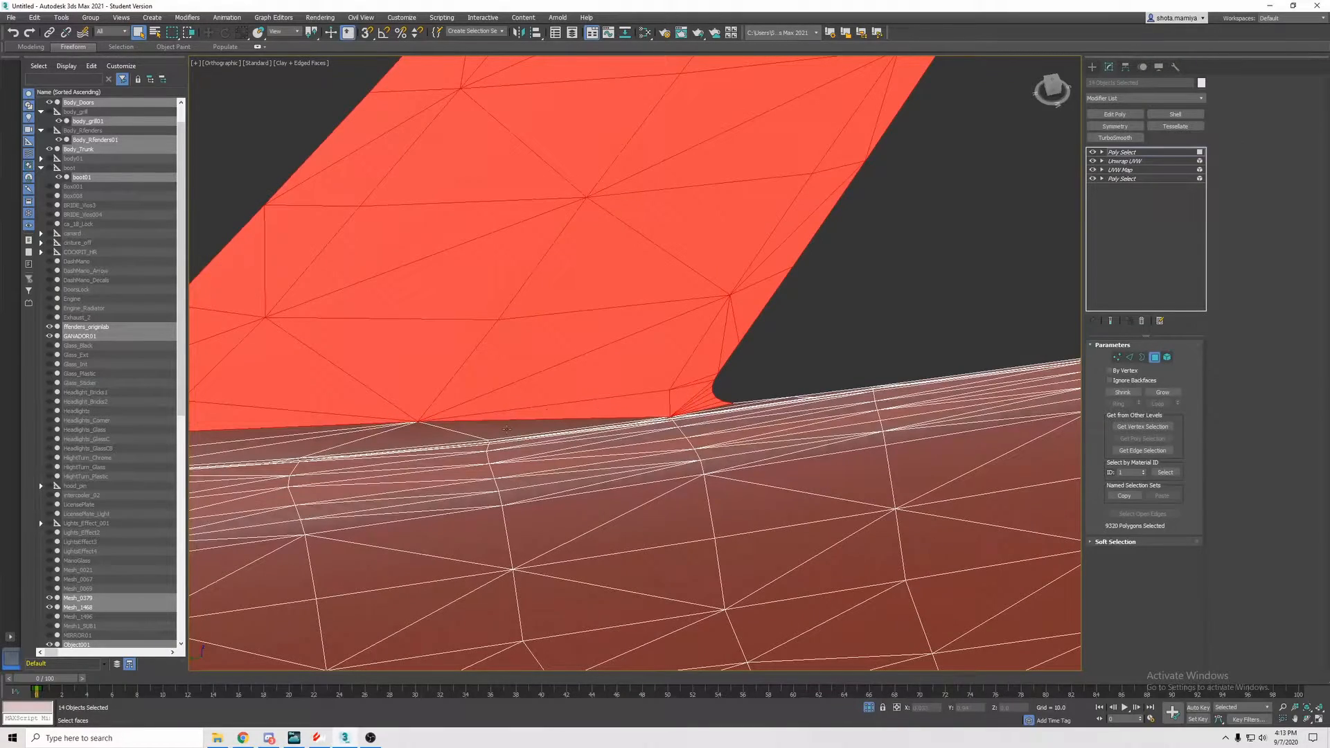
middle_click_drag(443, 427, 704, 416)
scroll(633, 505, "down", 3)
scroll(555, 582, "up", 2)
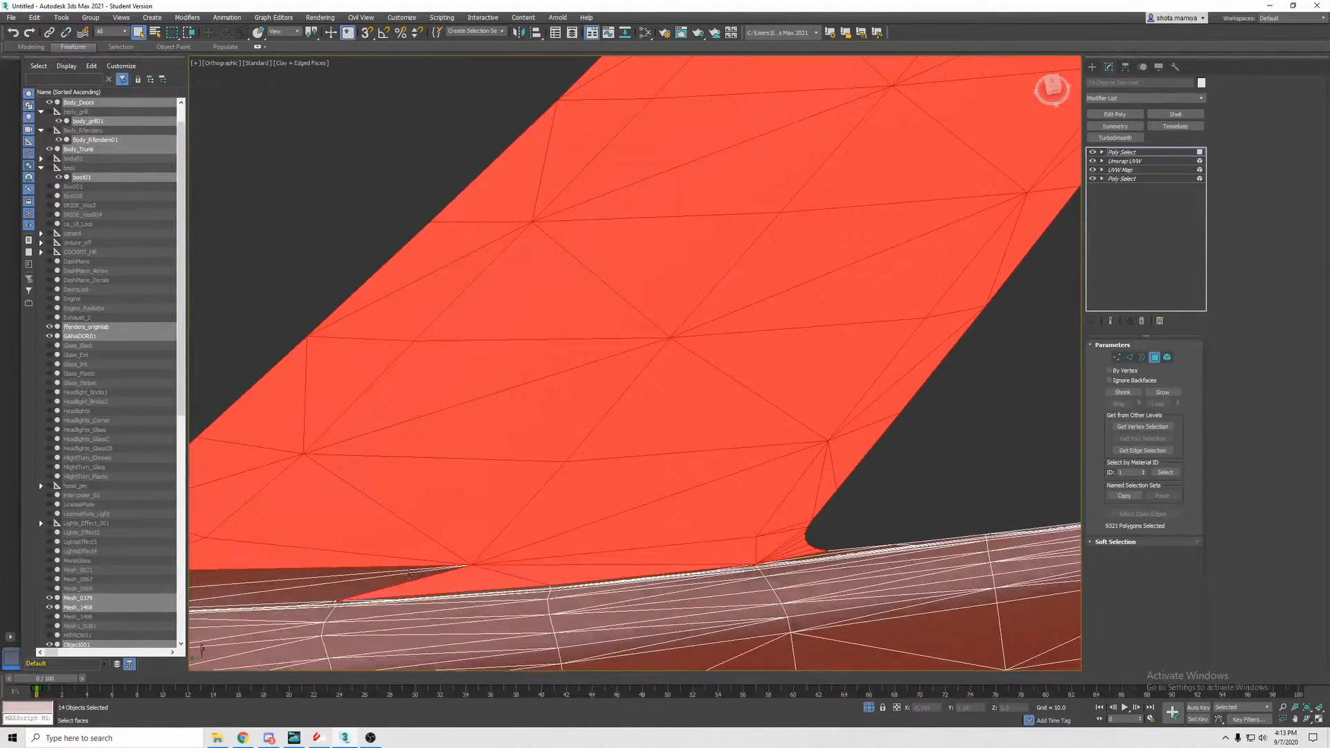
left_click(379, 571, "ctrl")
middle_click_drag(381, 568, 838, 481)
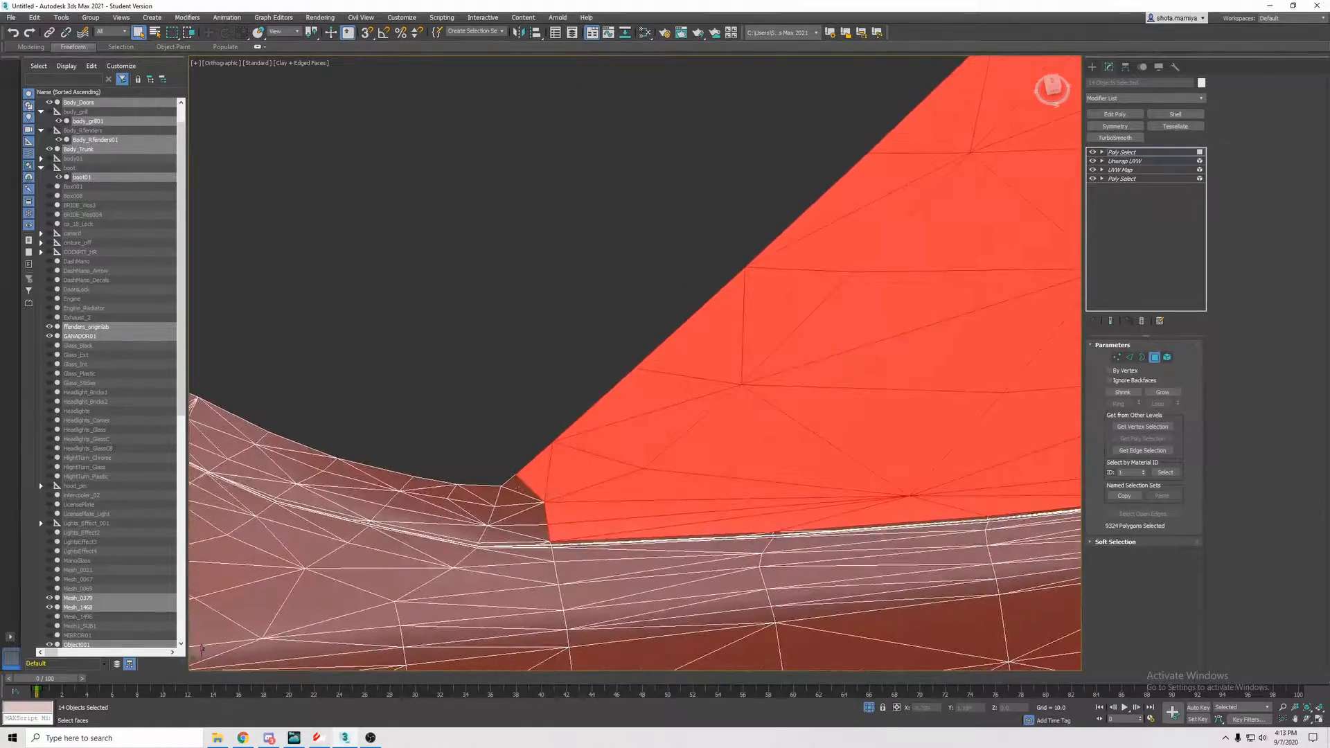
- Add the last missing polygons at the rear tip of the right rear pillar's base and check the whole top selection
scroll(561, 482, "down", 4)
scroll(561, 481, "down", 6)
middle_click_drag(562, 480, 552, 432, "alt")
middle_click_drag(793, 489, 568, 523, "alt")
scroll(811, 525, "up", 5)
scroll(784, 559, "down", 5)
scroll(565, 526, "up", 6)
scroll(565, 525, "up", 2)
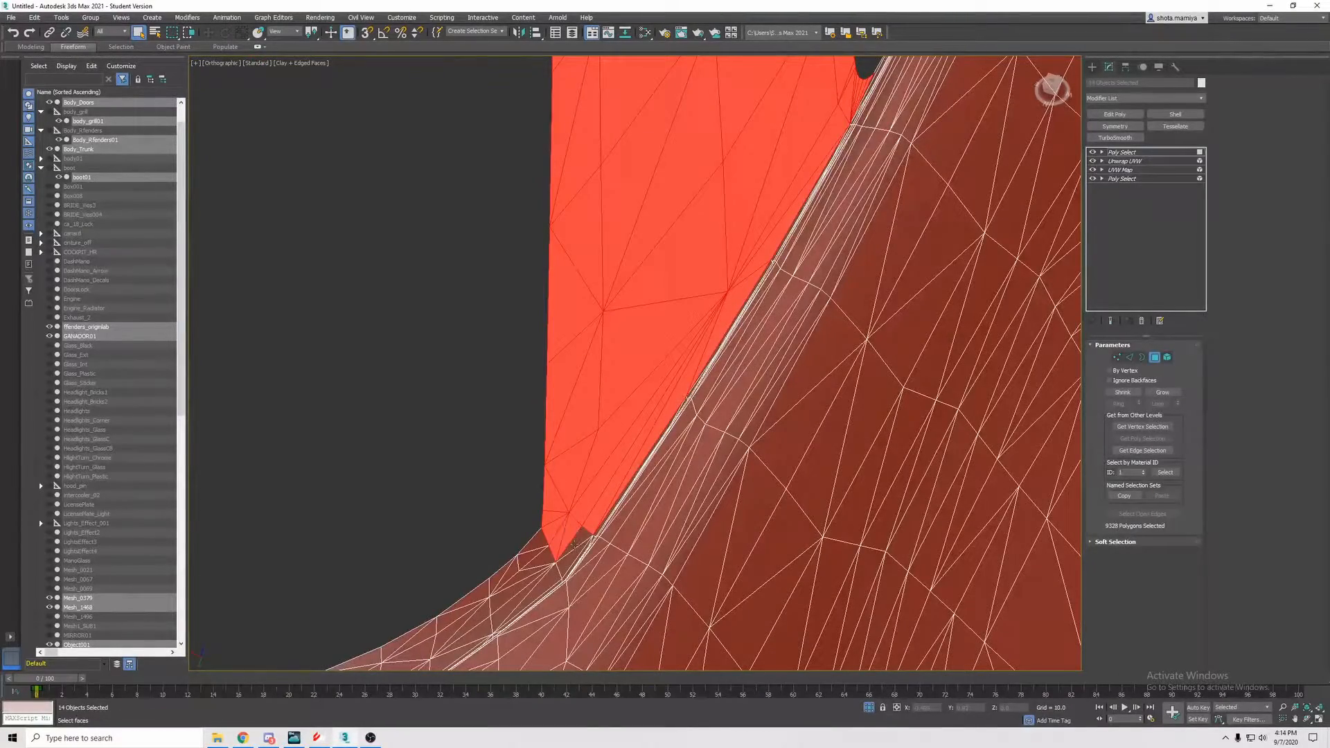
scroll(608, 526, "down", 10)
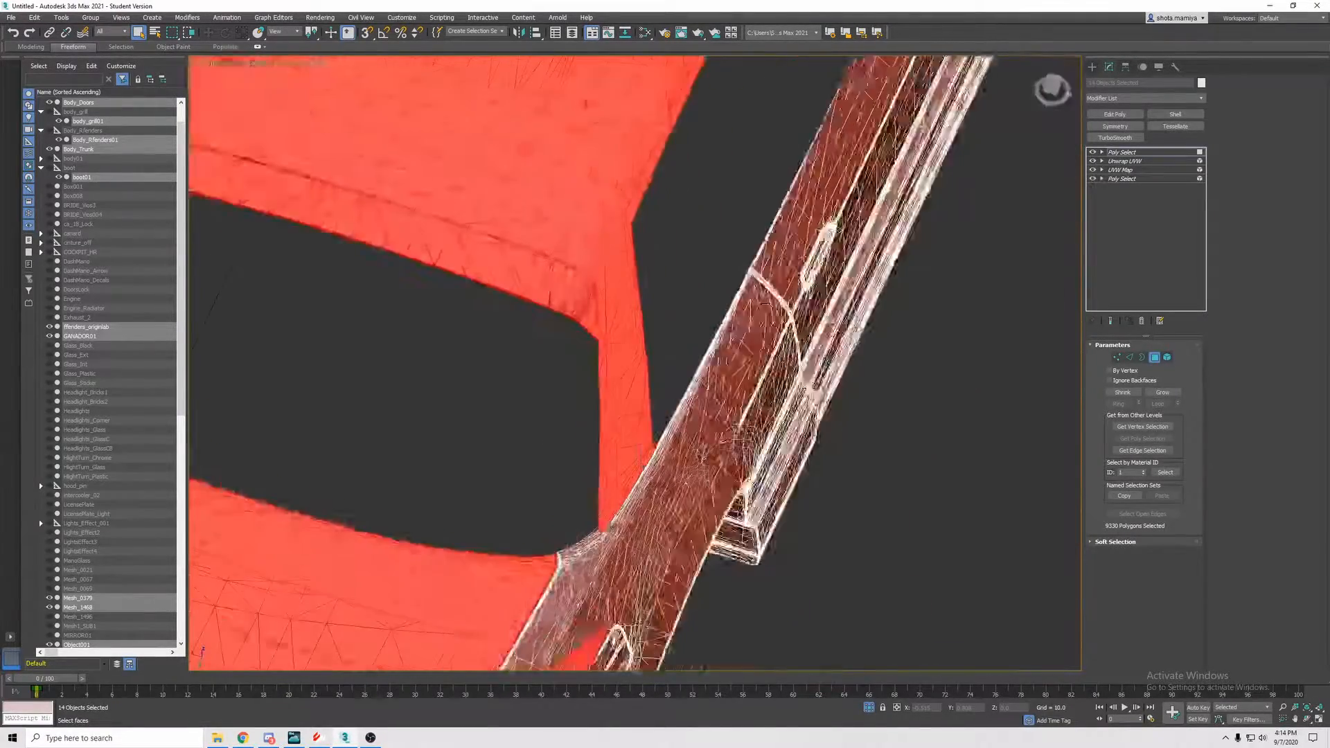
scroll(686, 466, "down", 2)
middle_click_drag(685, 467, 851, 418, "alt")
middle_click_drag(851, 368, 880, 365, "alt")
middle_click_drag(550, 201, 266, 67, "alt")
- Apply a UVW Map modifier with planar mapping to the selected top panels
left_click(180, 19)
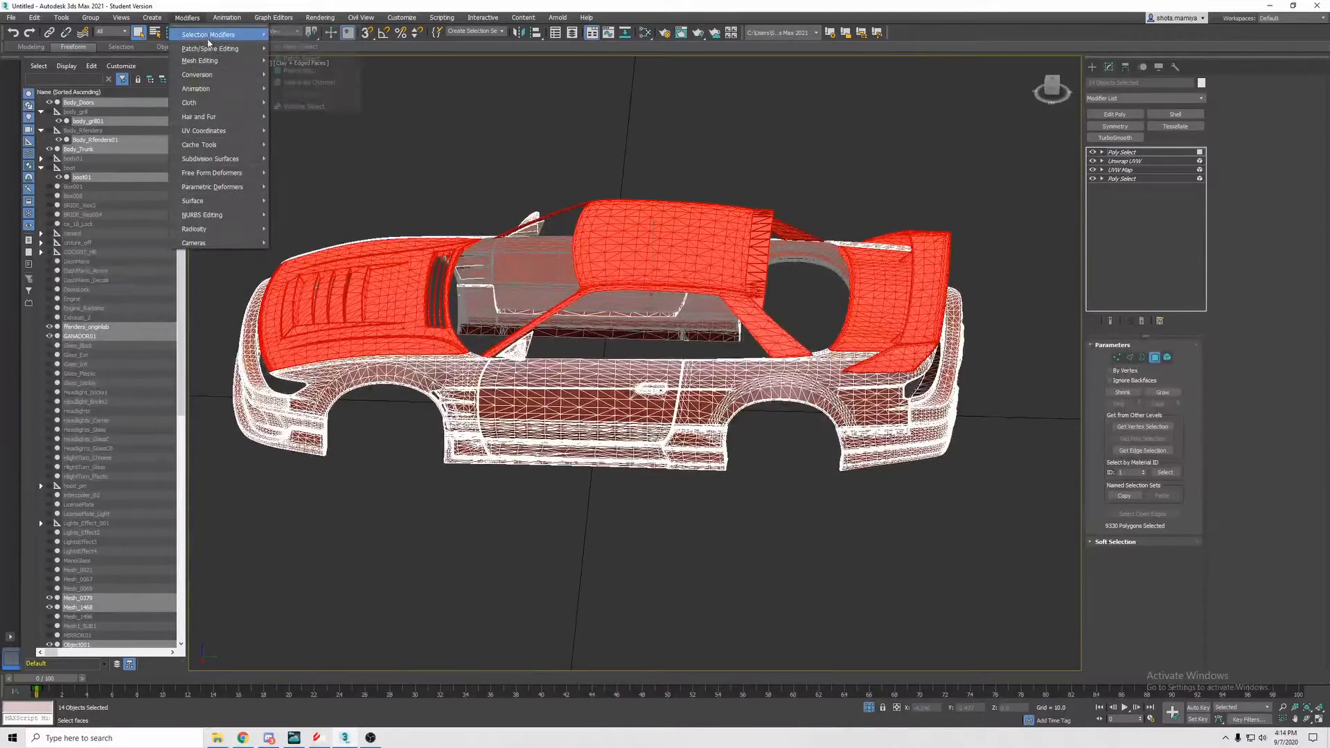
mouse_move(207, 37)
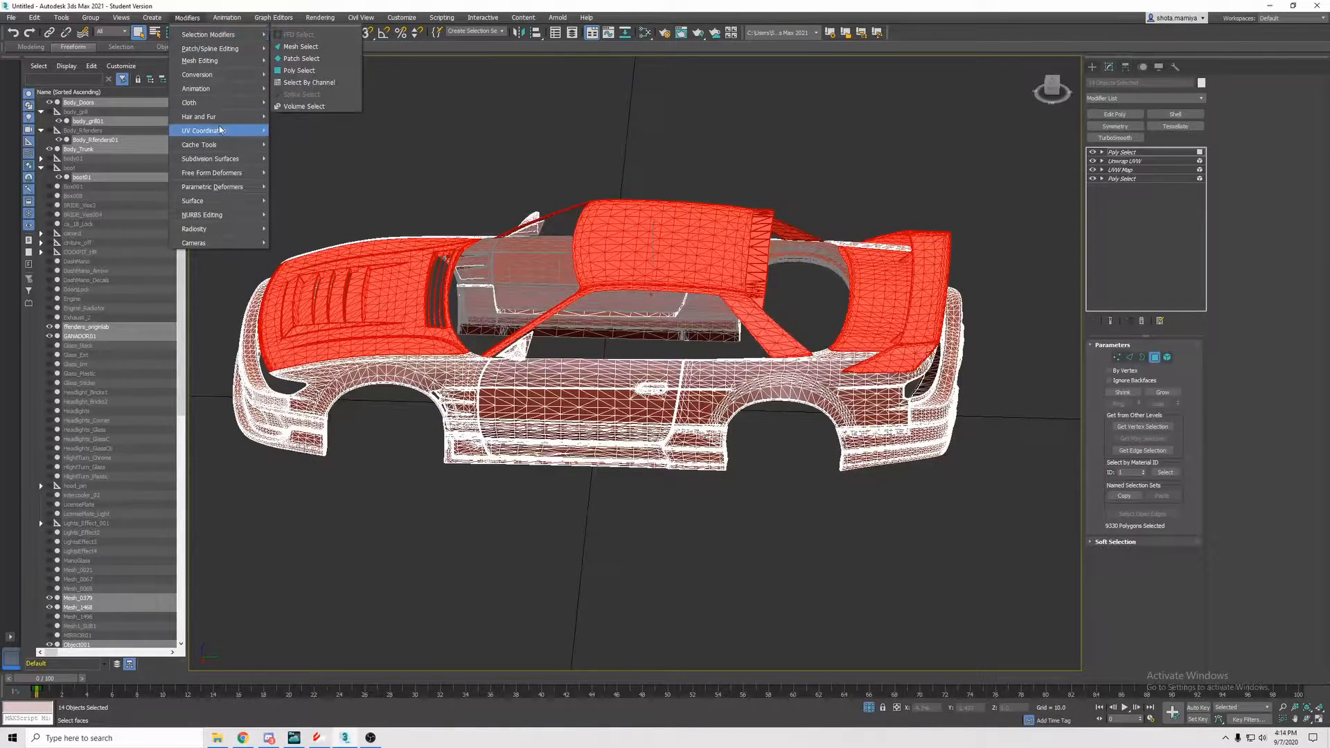
mouse_move(221, 131)
left_click(310, 190)
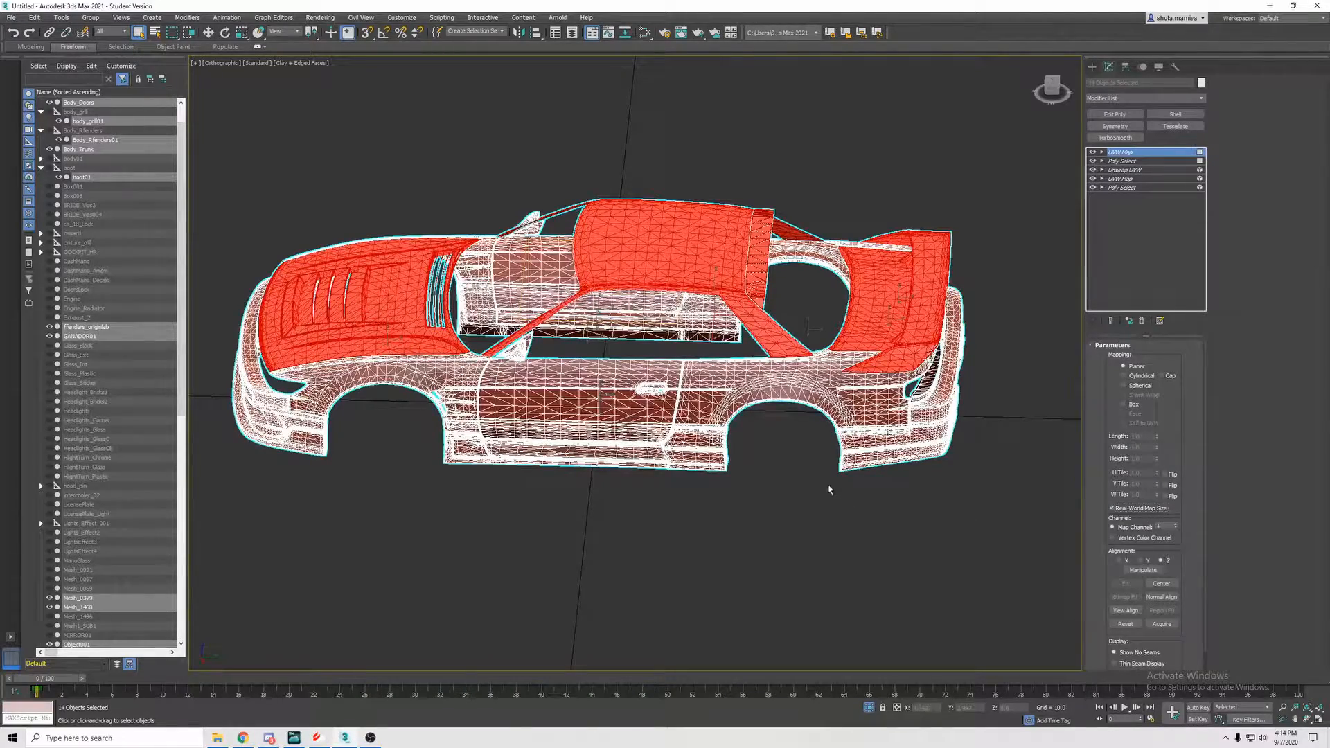
- Add an Unwrap UVW modifier to the planar-mapped hood, roof, pillars, trunk and spoiler polygons
middle_click_drag(826, 489, 878, 466, "alt")
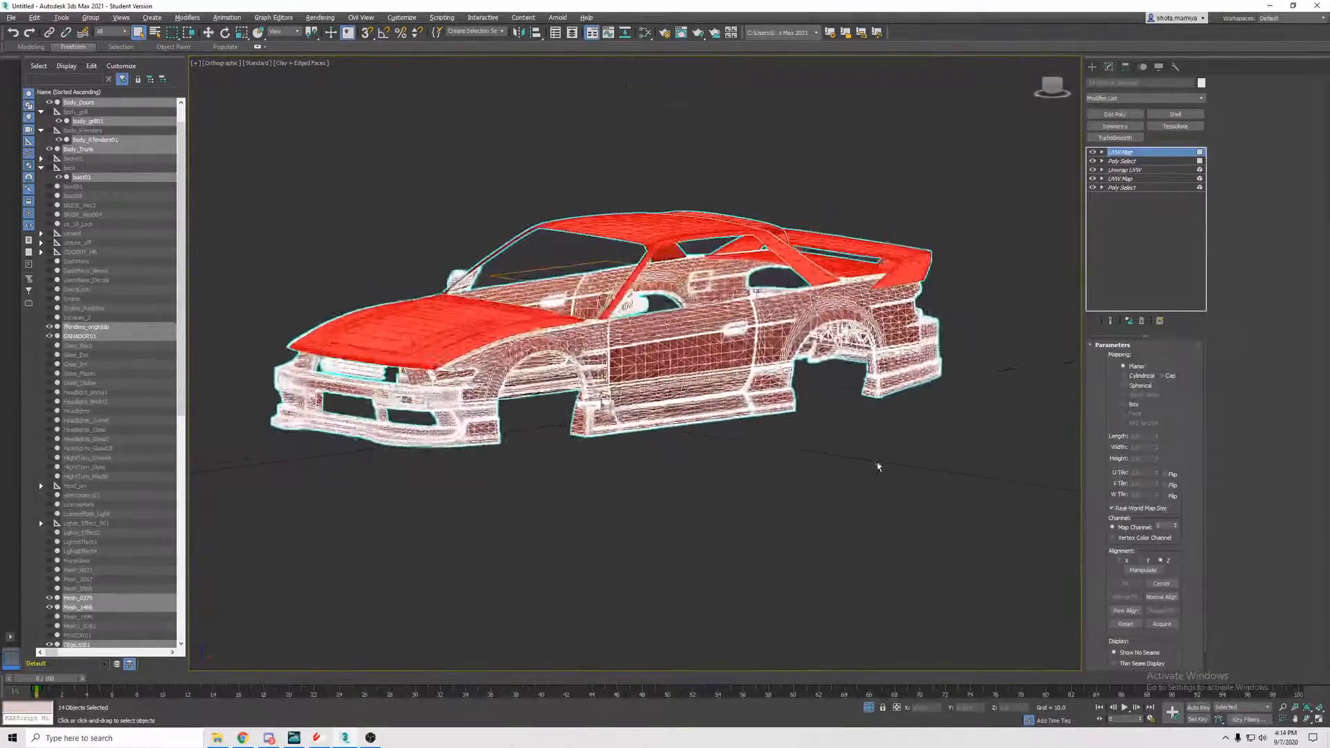
left_click(187, 17)
mouse_move(221, 131)
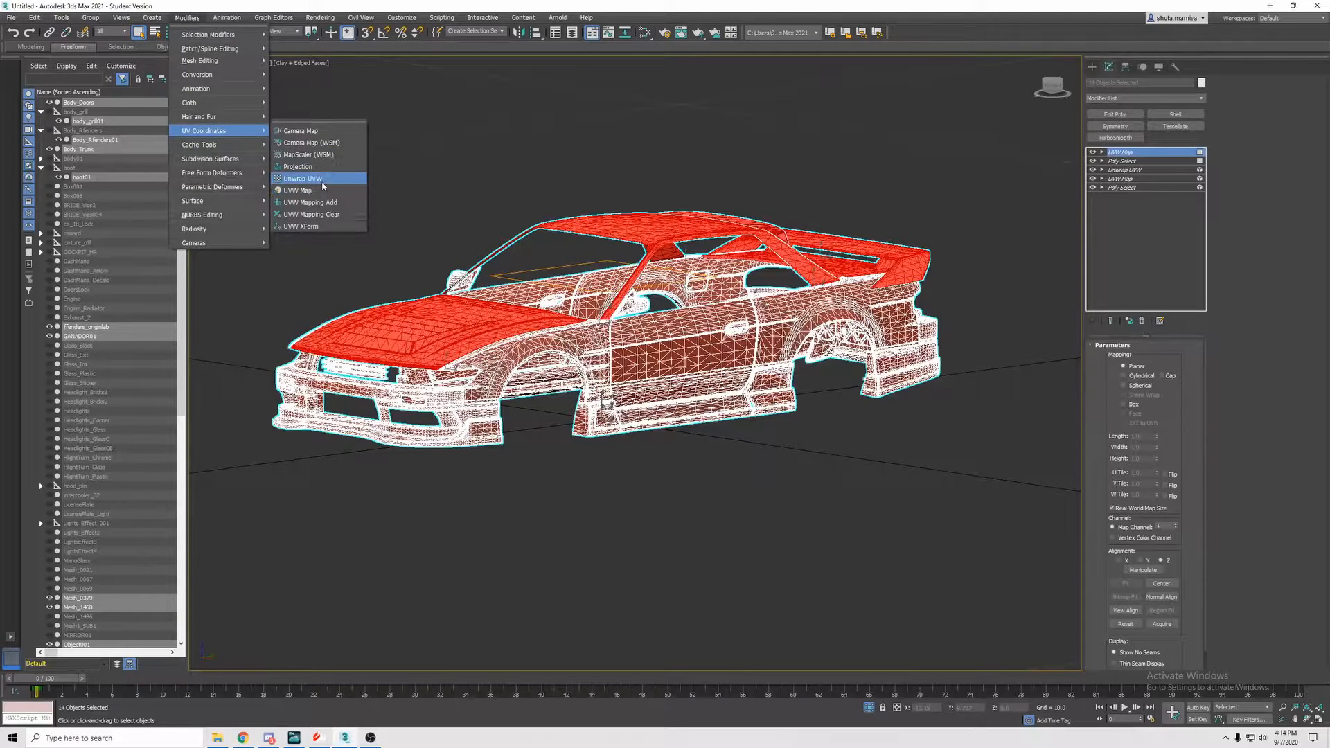
left_click(323, 182)
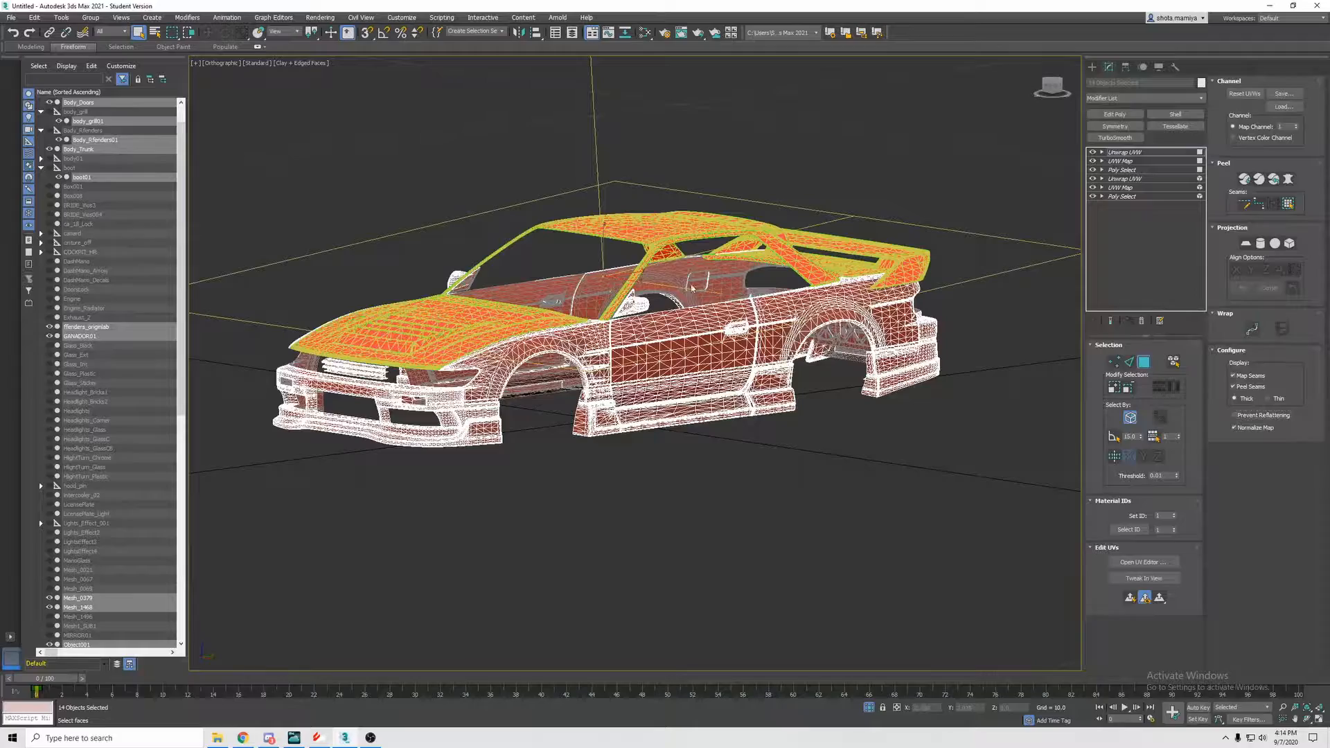
middle_click_drag(734, 293, 655, 261, "alt")
scroll(645, 324, "up", 2)
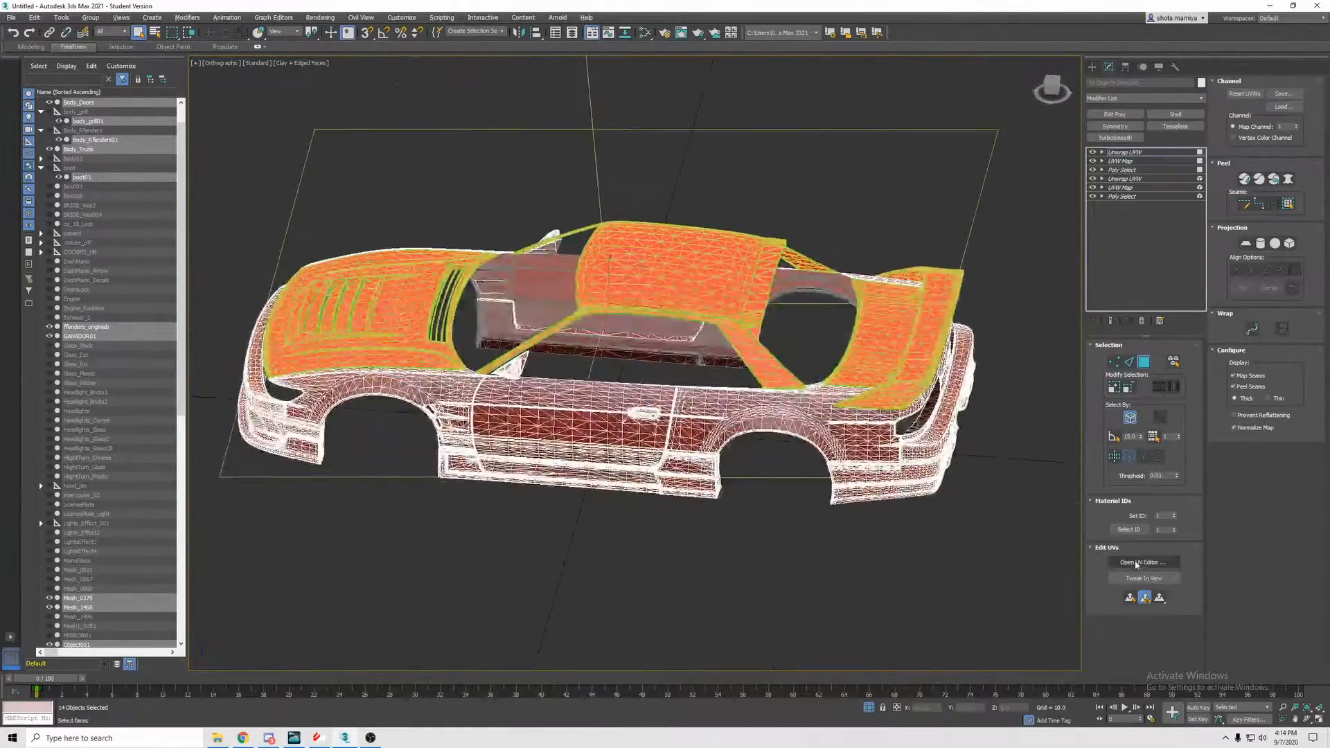
- Move the top panels' UV shell out of the texture tile to the empty area below and left of it
scroll(61, 194, "down", 10)
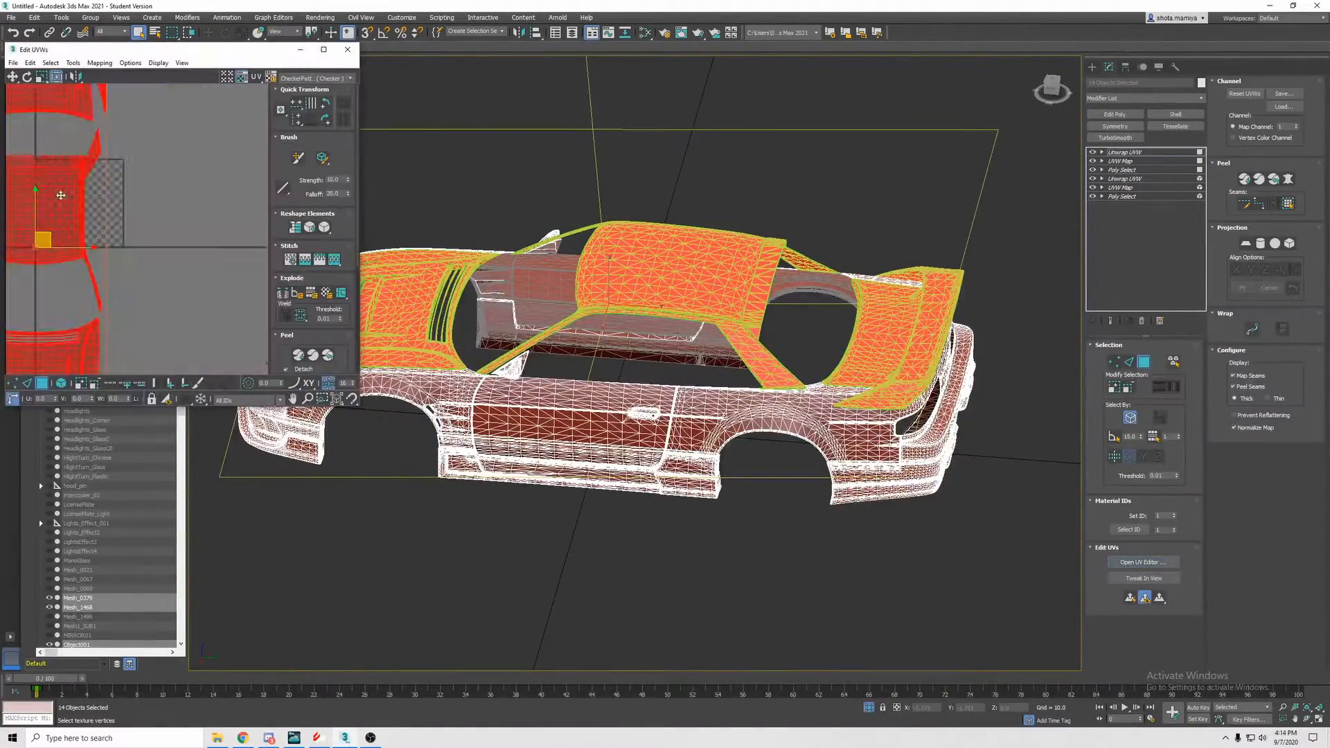
middle_click_drag(101, 213, 238, 259)
left_click(224, 252)
key("ctrl+z")
left_click_drag(220, 248, 131, 295)
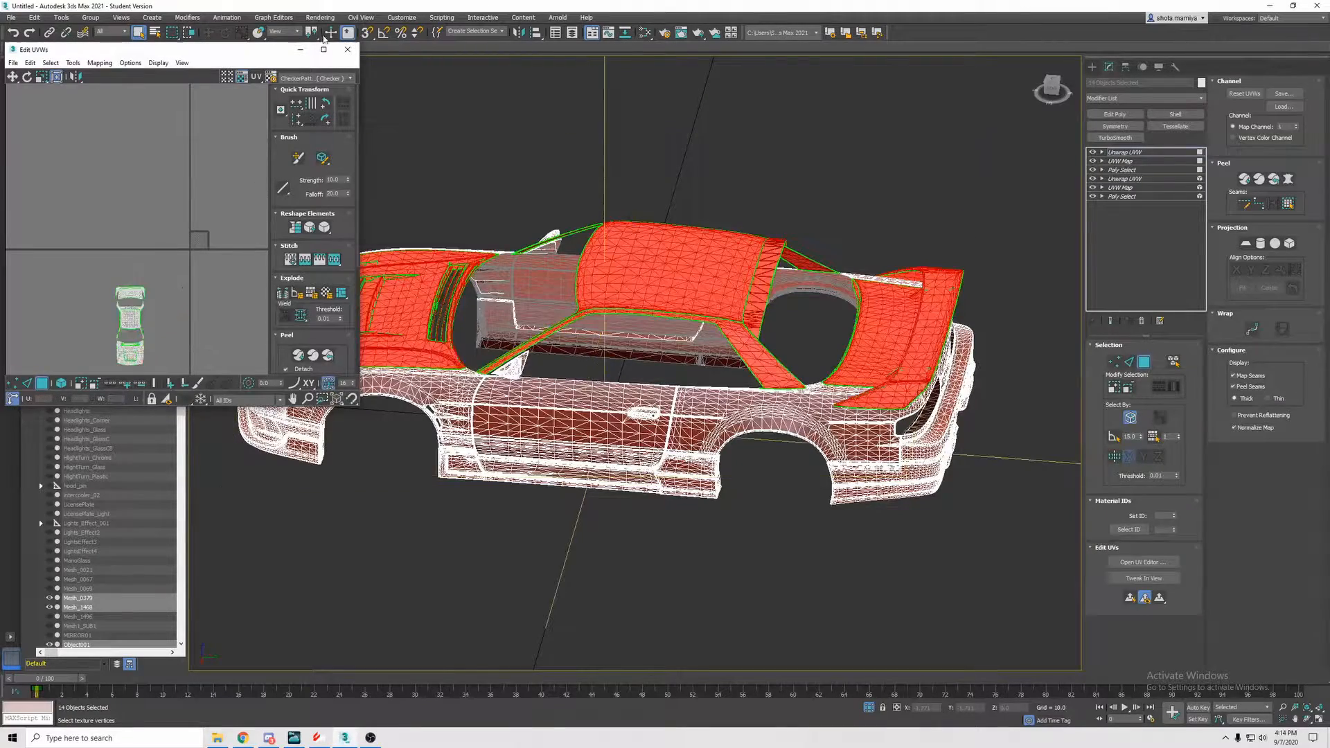
left_click(347, 49)
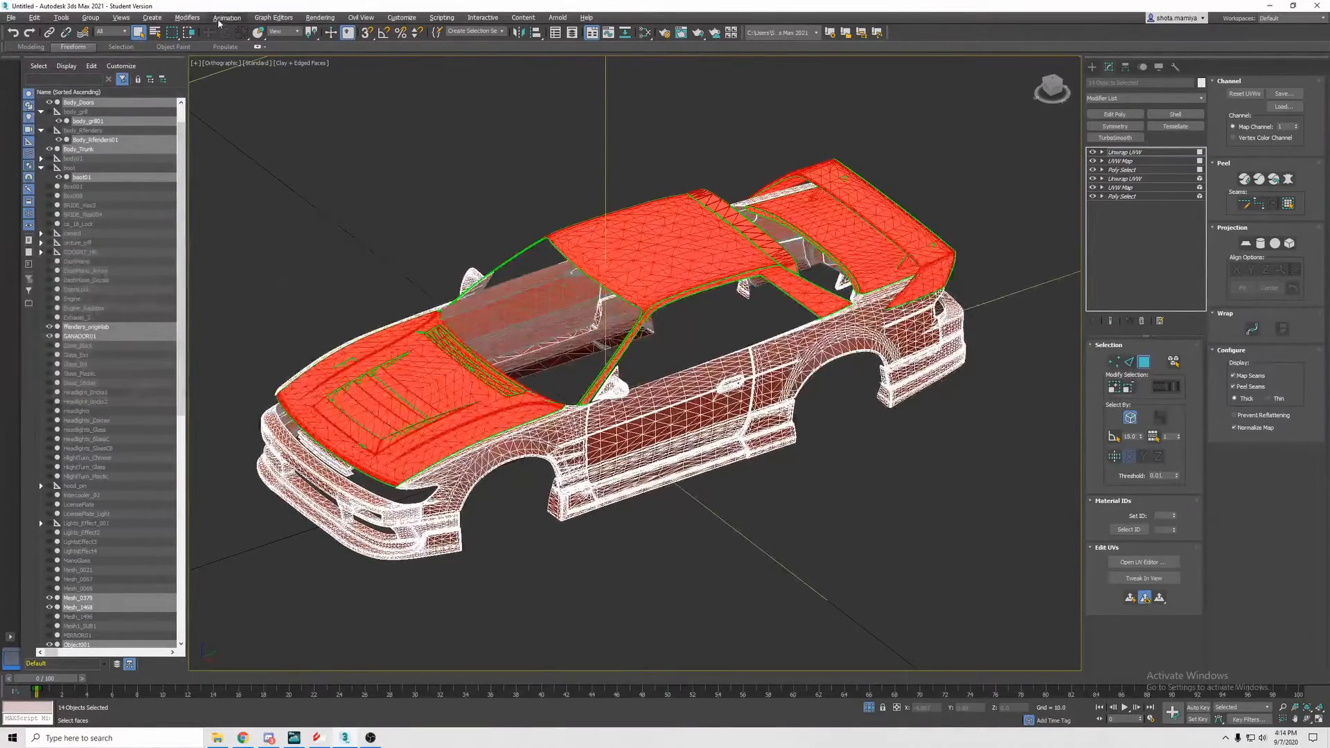
- Add a Poly Select modifier at element level and select the centre section of the front bumper
left_click(187, 17)
mouse_move(208, 39)
left_click(304, 69)
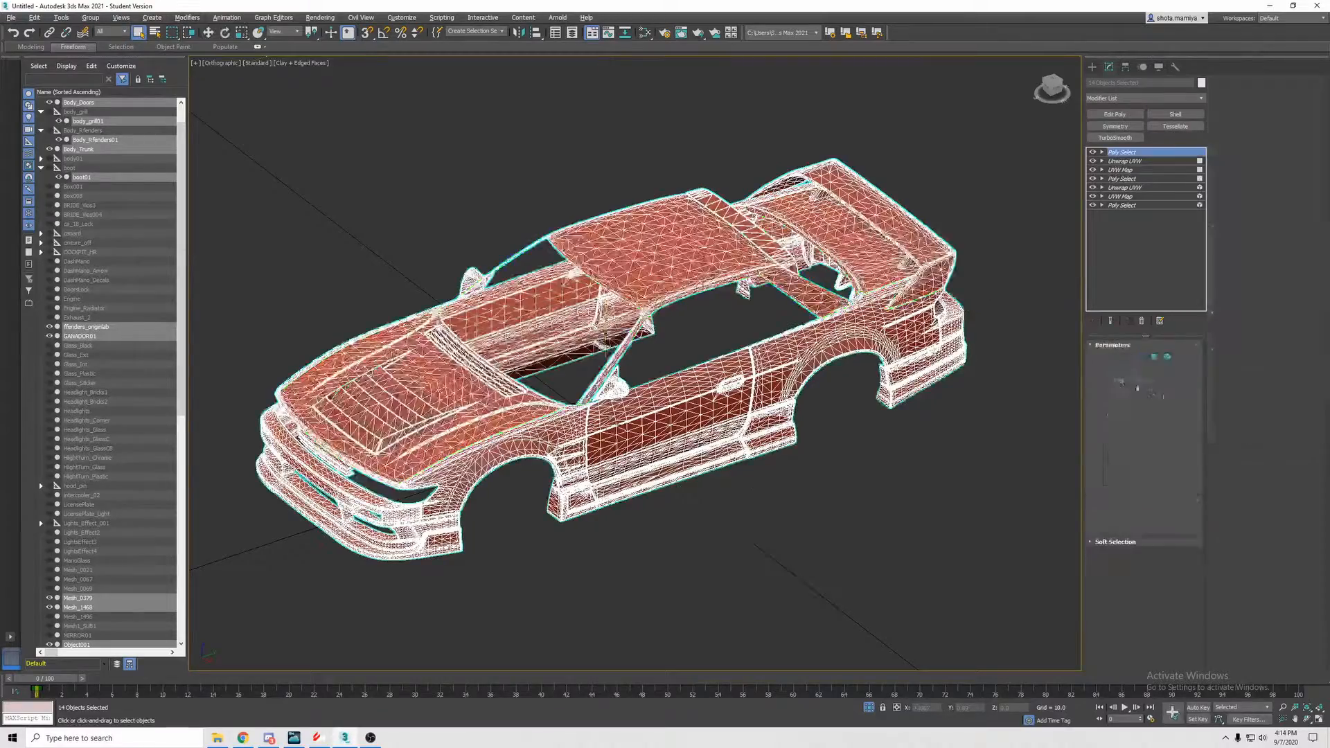
left_click(1169, 357)
middle_click_drag(485, 478, 647, 501, "alt")
scroll(640, 509, "up", 4)
left_click(653, 468)
- Add the front grille and its two small mounting tabs to the bumper selection
middle_click_drag(639, 398, 735, 400, "alt")
middle_click_drag(629, 416, 642, 399, "alt")
left_click(643, 400, "ctrl")
scroll(502, 405, "up", 10)
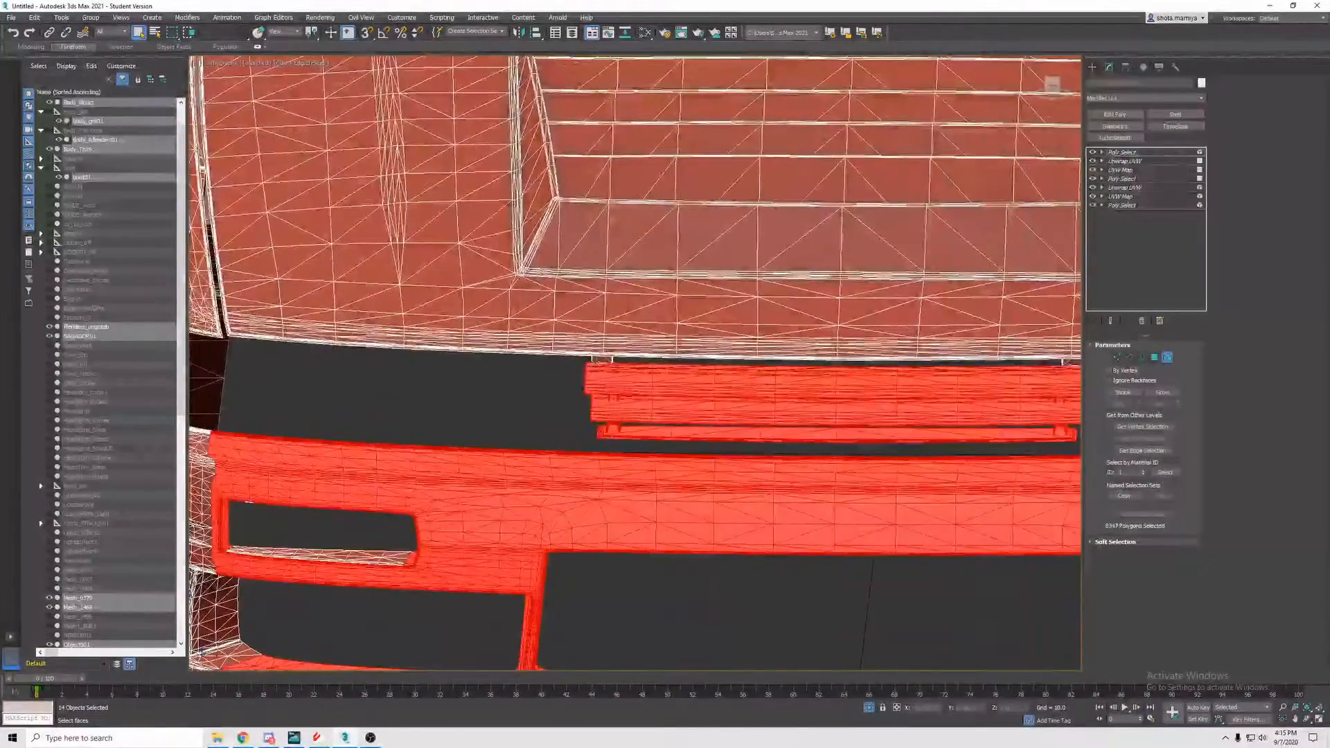
left_click(606, 359, "ctrl")
middle_click_drag(698, 386, 490, 396)
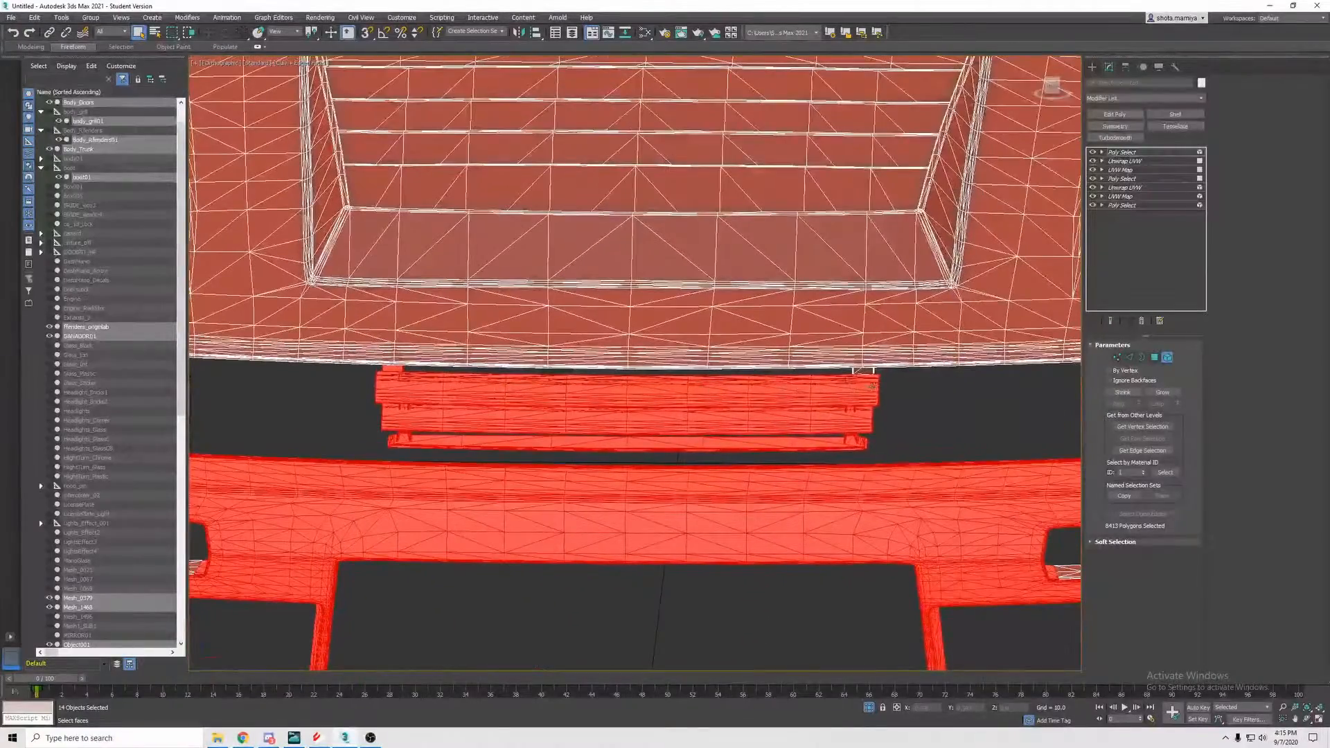
left_click(867, 373, "ctrl")
- Add the remaining piece beside the front bumper's openings to the selection
scroll(845, 398, "down", 3)
mouse_move(820, 478)
middle_mouse_down("alt")
mouse_move(798, 448)
mouse_move(812, 488)
middle_mouse_up("alt")
scroll(895, 492, "down", 8)
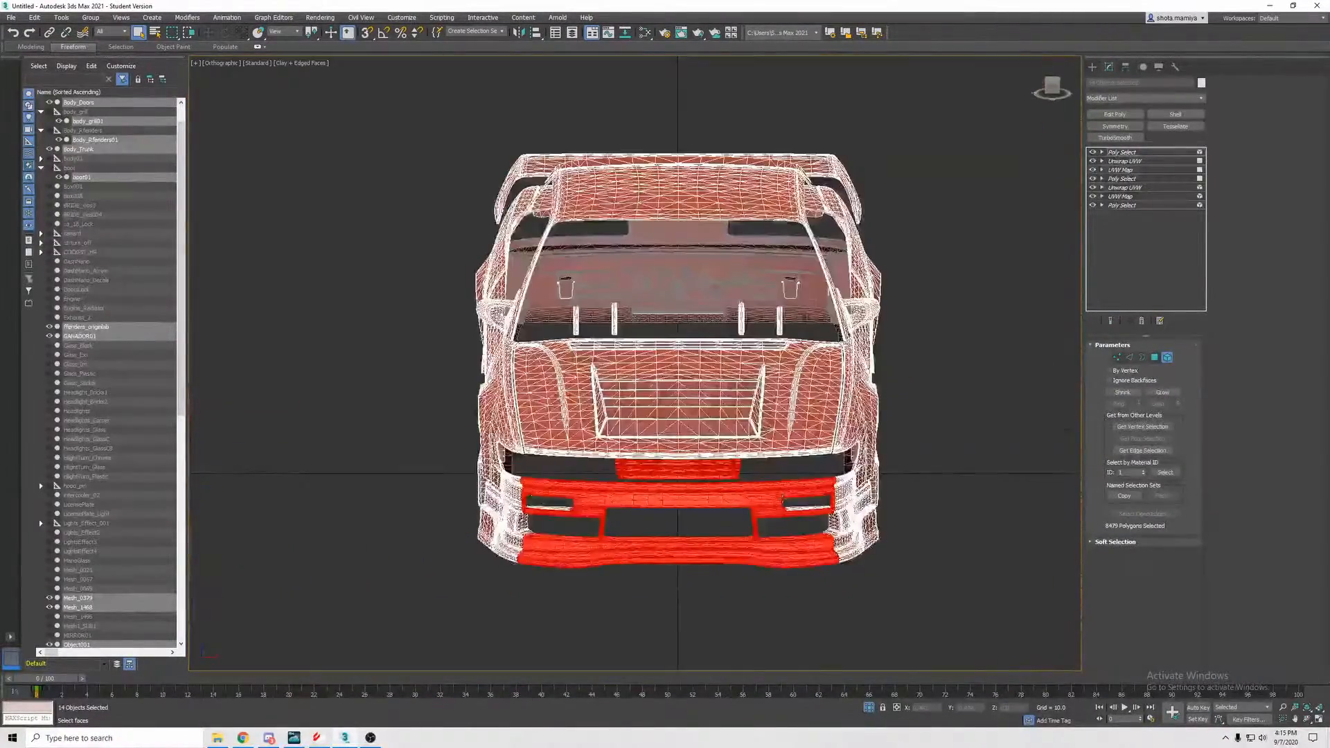
left_click_drag(800, 530, 802, 532, "ctrl")
middle_click_drag(802, 532, 648, 509, "alt")
scroll(641, 507, "up", 4)
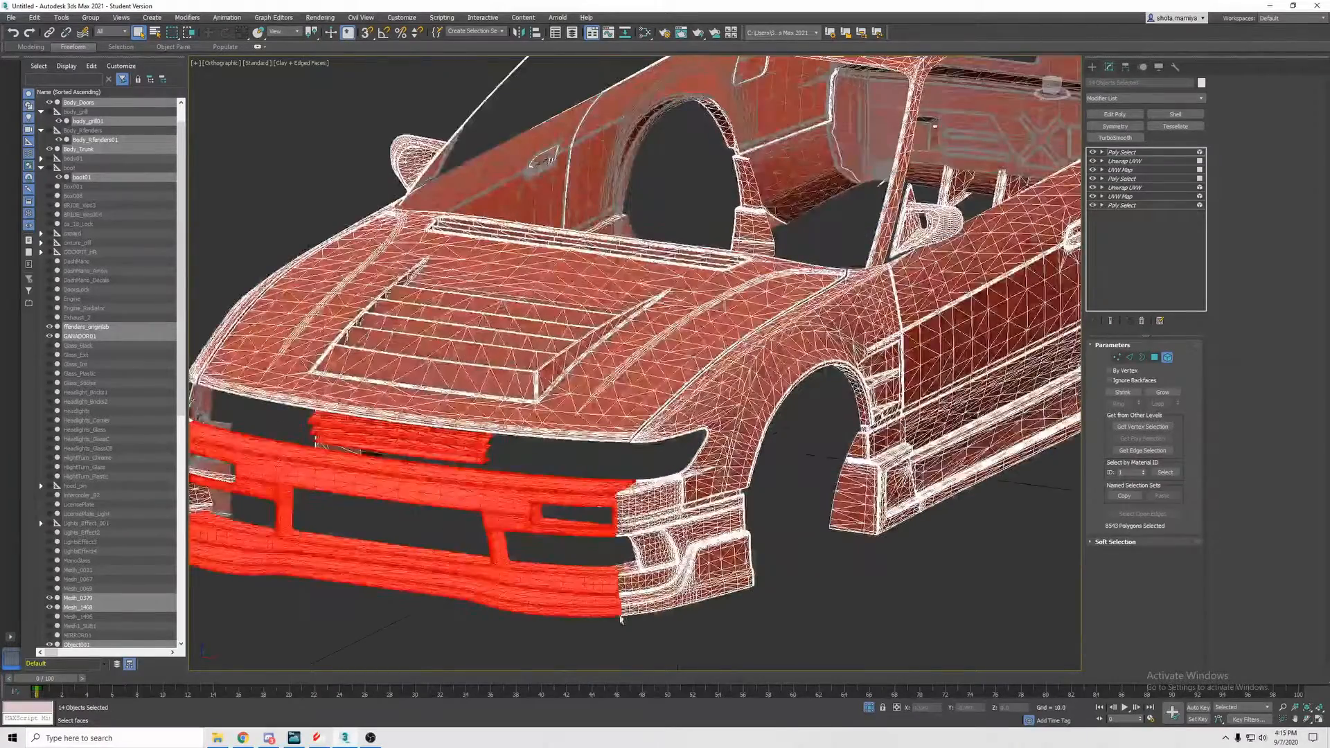
- Try including the corner sections of the front bumper in the selection, and deselect them again
left_click(666, 480, "ctrl")
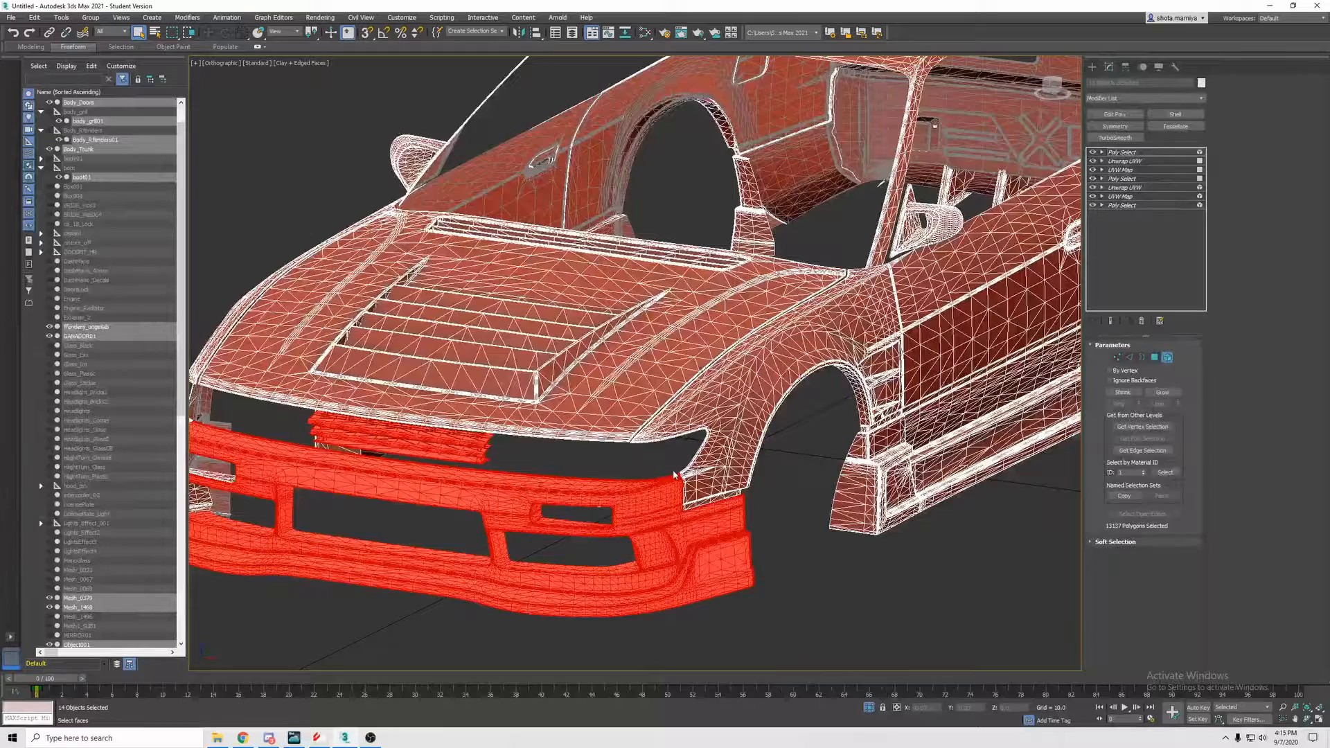
middle_click_drag(600, 507, 733, 478, "alt")
left_click(671, 586, "alt")
middle_click_drag(874, 524, 665, 477, "alt")
scroll(680, 565, "up", 5)
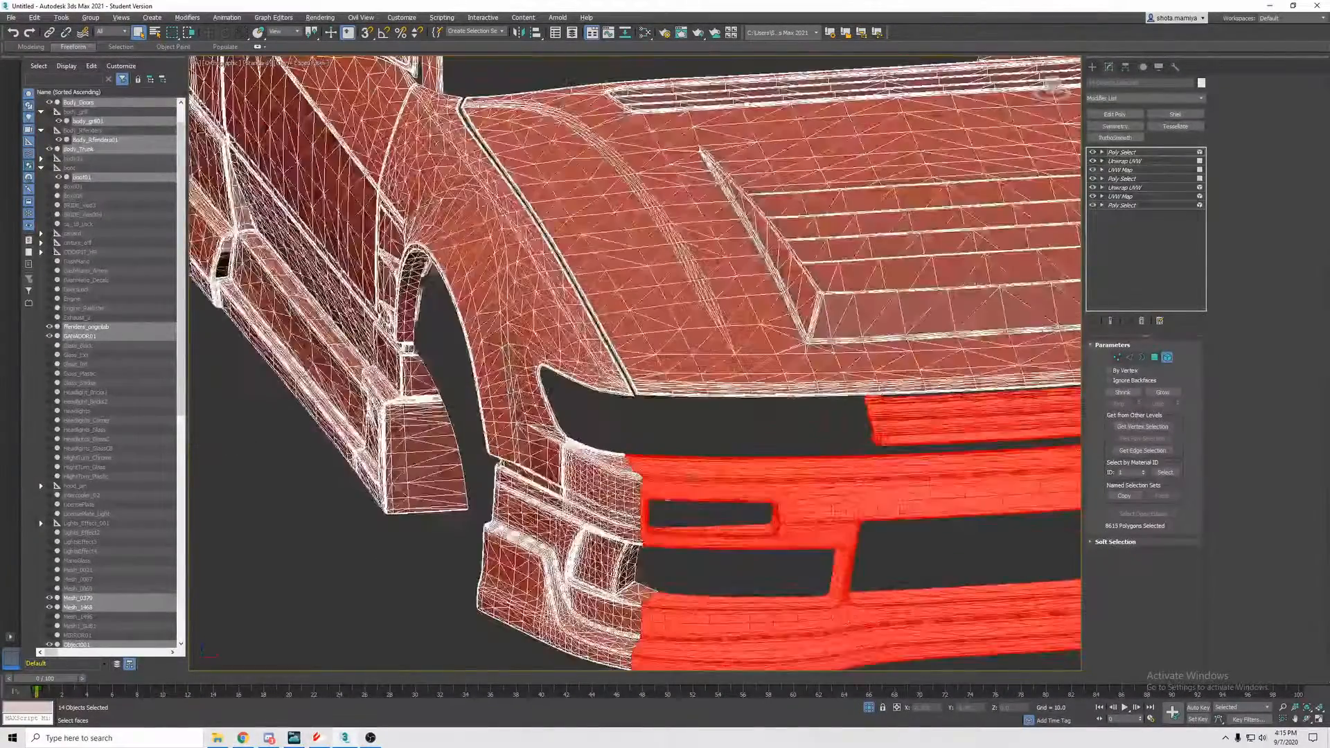
- Extend the selection to the centre section of the rear bumper and the panel between the tail lights
scroll(688, 508, "down", 3)
middle_click_drag(688, 508, 866, 485, "alt")
scroll(666, 501, "down", 2)
scroll(917, 445, "up", 6)
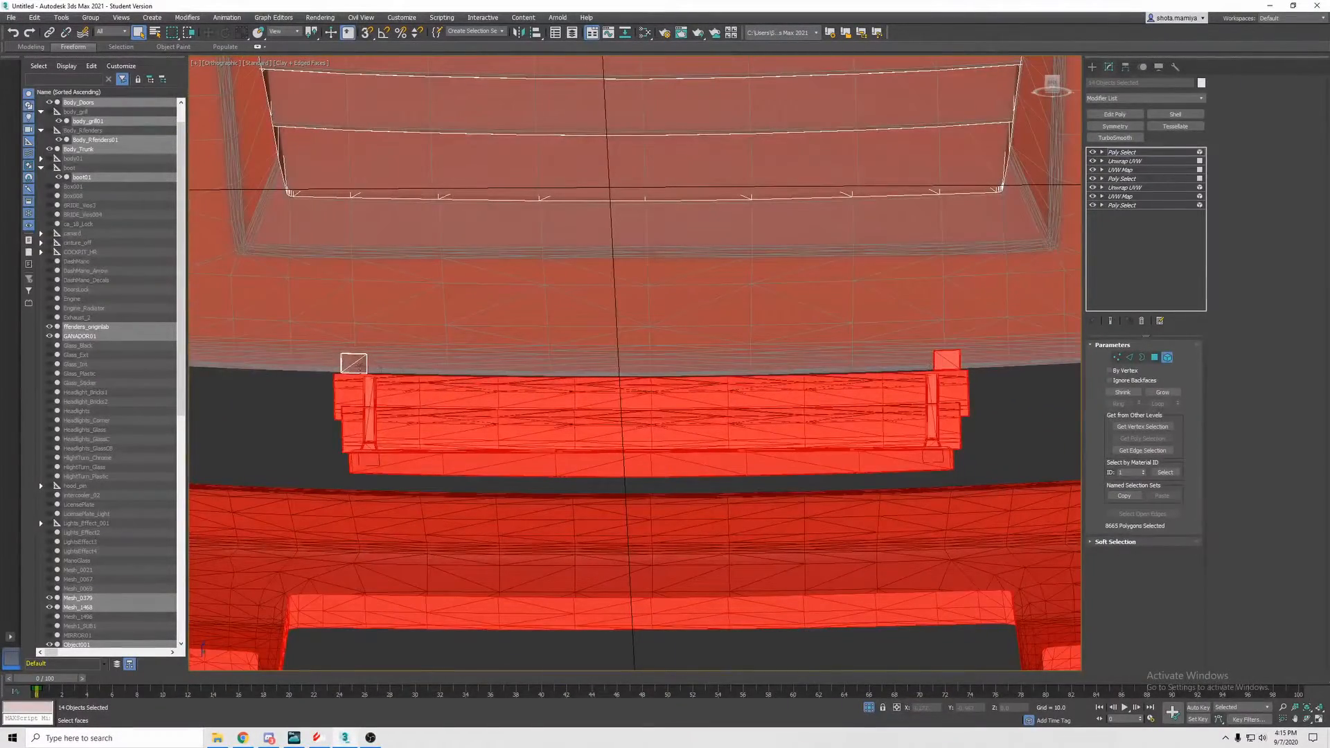
scroll(591, 404, "down", 5)
middle_click_drag(591, 404, 728, 450, "alt")
scroll(629, 468, "down", 3)
left_click(653, 483, "ctrl")
scroll(691, 457, "up", 3)
left_click(762, 355)
key("ctrl+z")
middle_click_drag(793, 427, 736, 506, "alt")
middle_click_drag(859, 506, 809, 451, "alt")
middle_click_drag(728, 472, 596, 519, "alt")
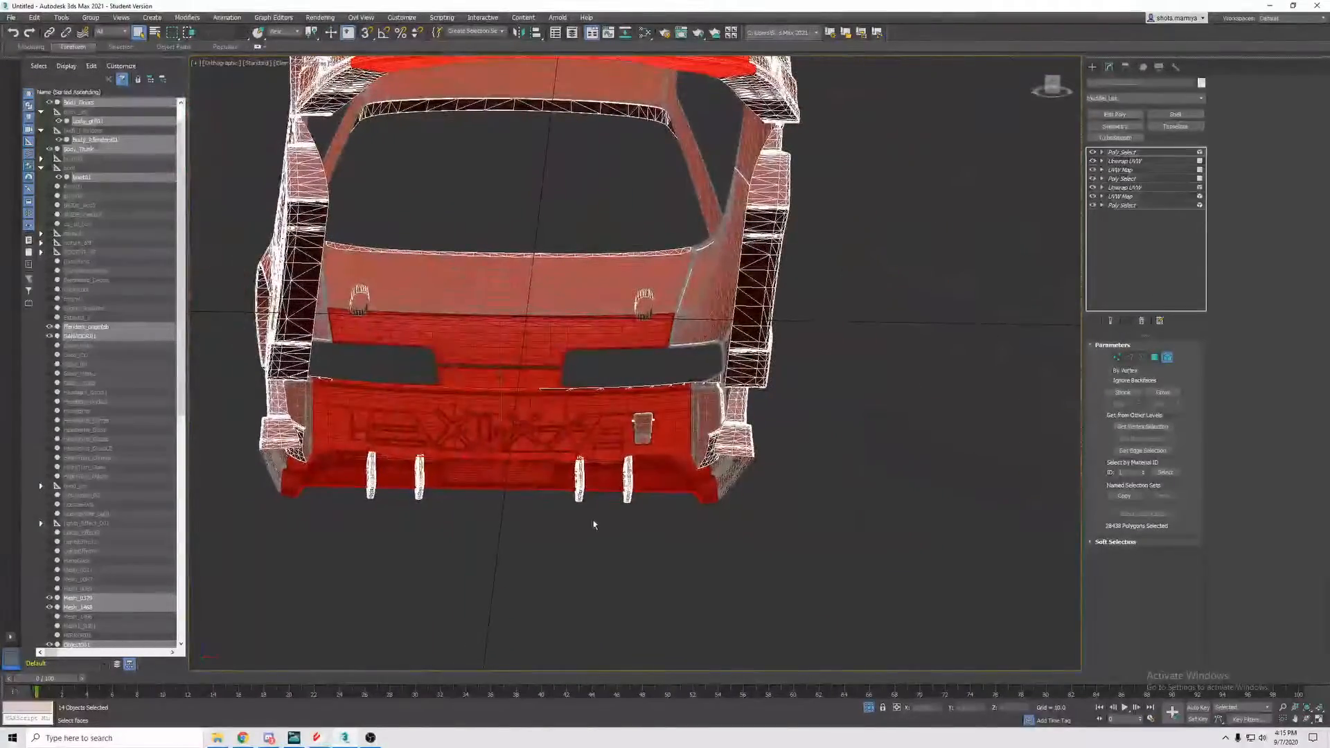
- Add the diffuser fins and remaining small parts of the rear bumper to the selection
left_click_drag(358, 421, 356, 418, "ctrl")
middle_click_drag(398, 431, 621, 399, "alt")
left_click_drag(650, 365, 661, 367, "ctrl")
middle_click_drag(703, 377, 502, 387, "alt")
scroll(509, 389, "up", 3)
scroll(696, 384, "down", 4)
middle_click_drag(696, 384, 849, 416, "alt")
scroll(641, 388, "up", 3)
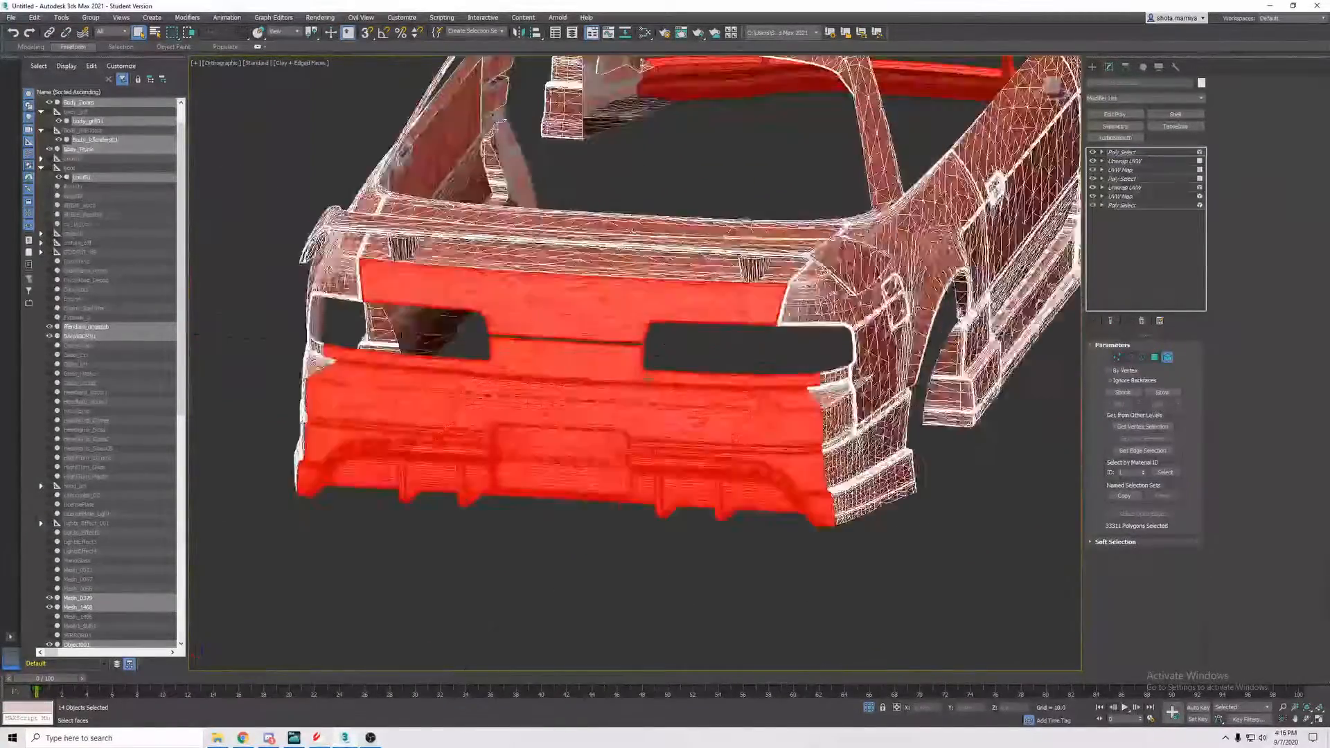
middle_click_drag(602, 423, 654, 551, "alt")
scroll(637, 454, "down", 3)
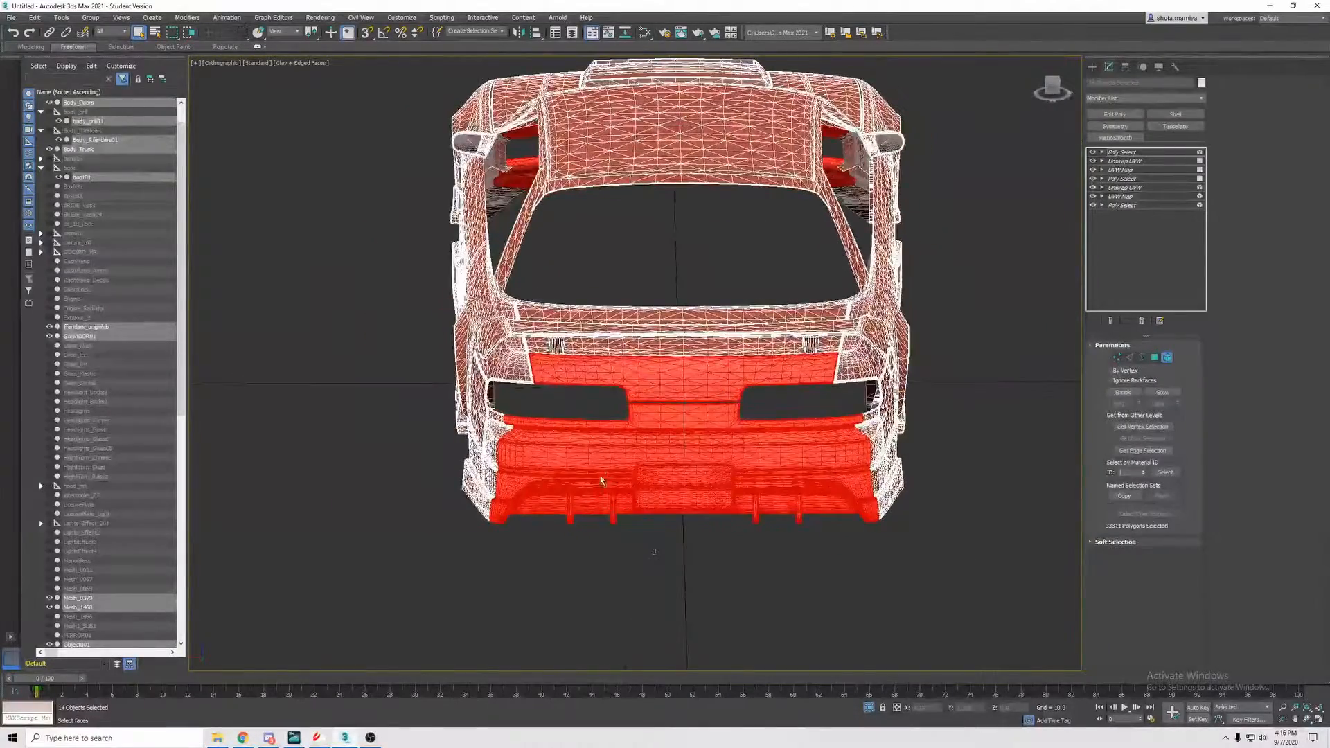
- Add the piece at the tail-light opening to the selection and inspect the selection's edges there
left_click_drag(833, 408, 834, 410, "ctrl")
middle_click_drag(745, 390, 573, 300, "alt")
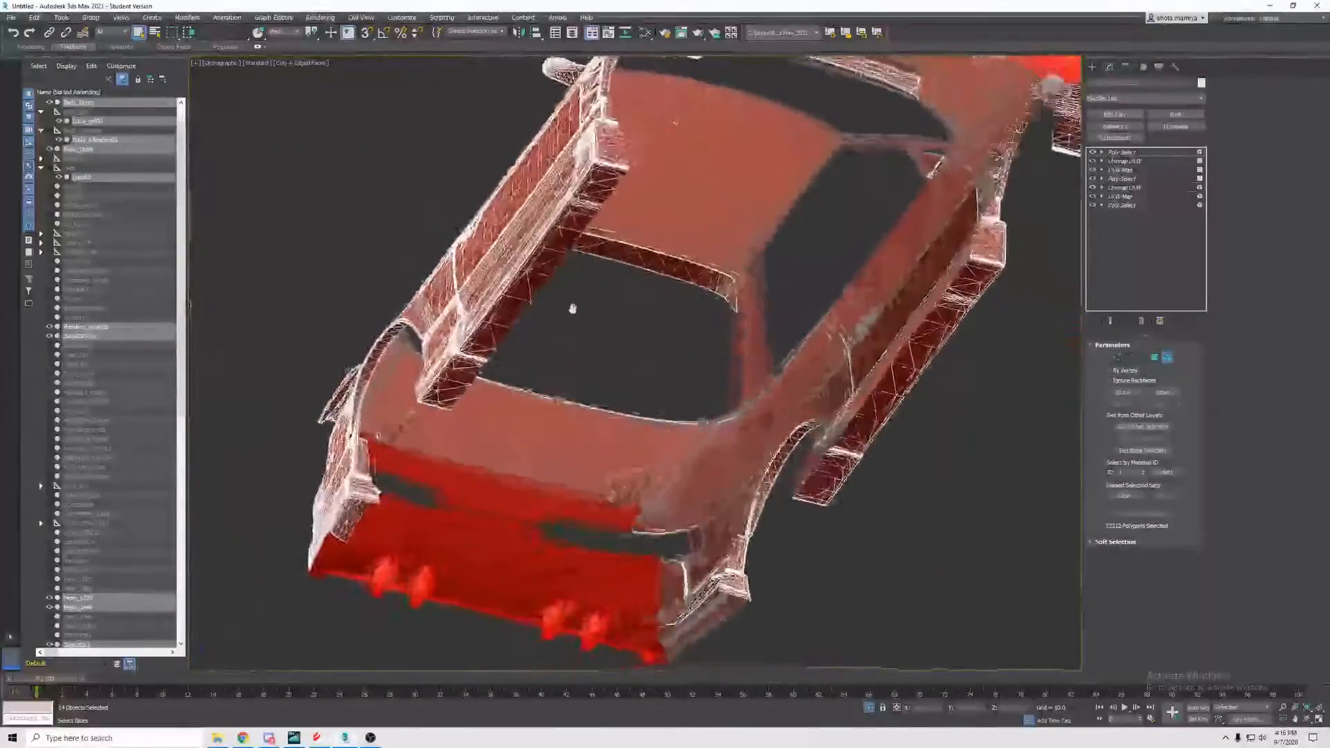
scroll(665, 360, "up", 6)
scroll(681, 430, "down", 3)
middle_click_drag(681, 429, 559, 419)
scroll(558, 419, "up", 5)
scroll(489, 416, "up", 2)
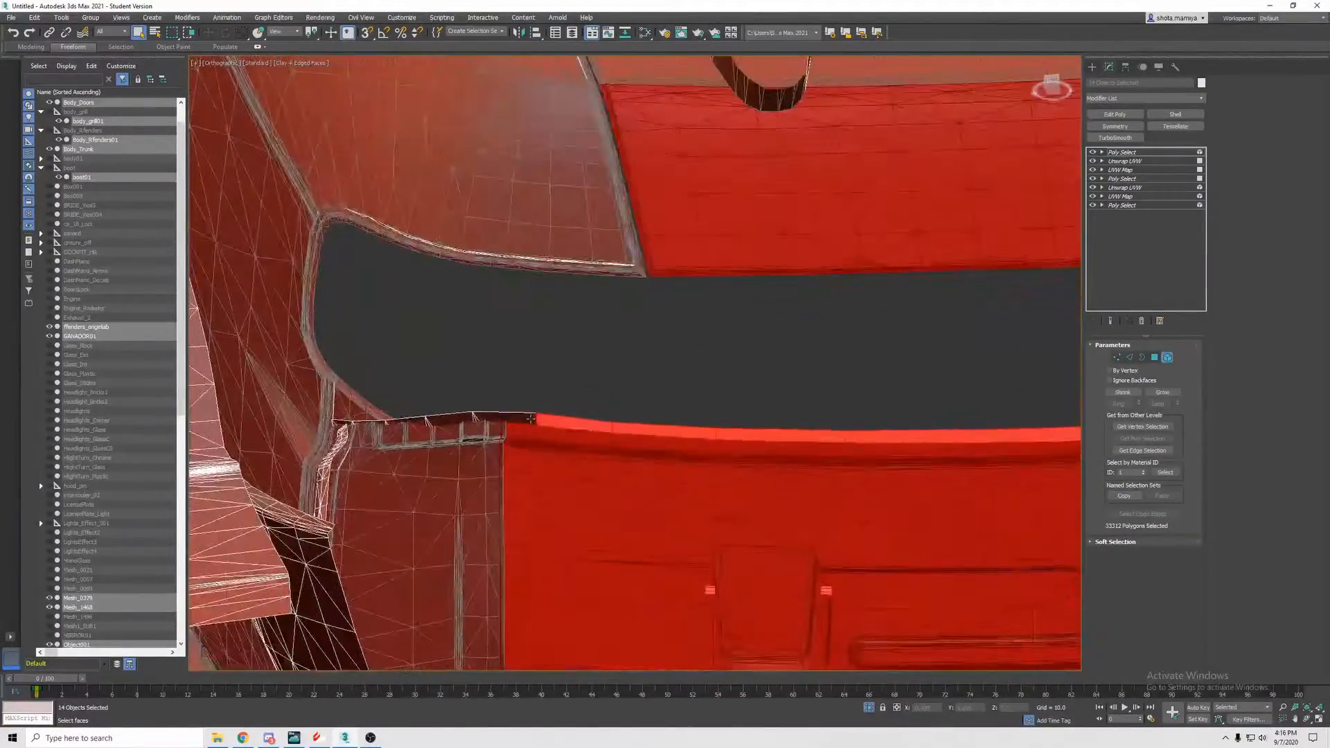
scroll(473, 416, "down", 8)
middle_click_drag(473, 416, 851, 404, "alt")
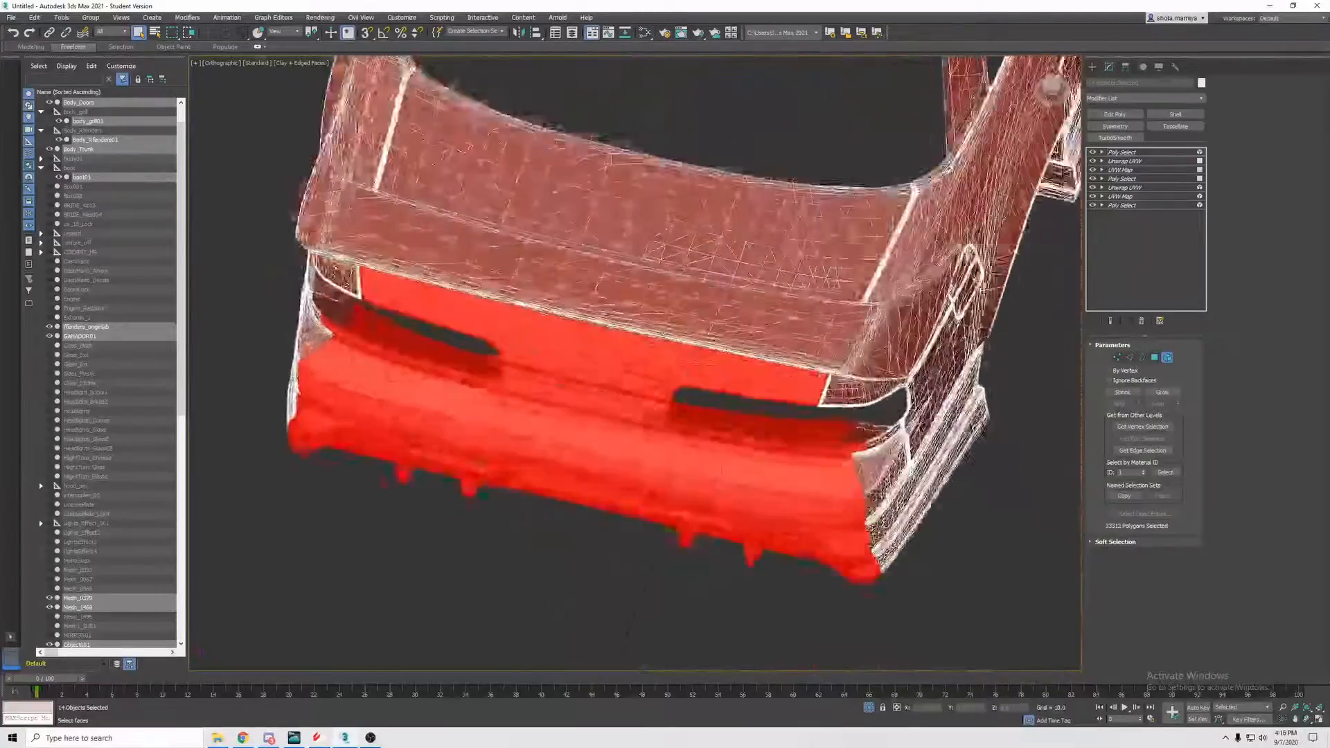
scroll(850, 404, "up", 3)
left_click(878, 510)
left_click(852, 424)
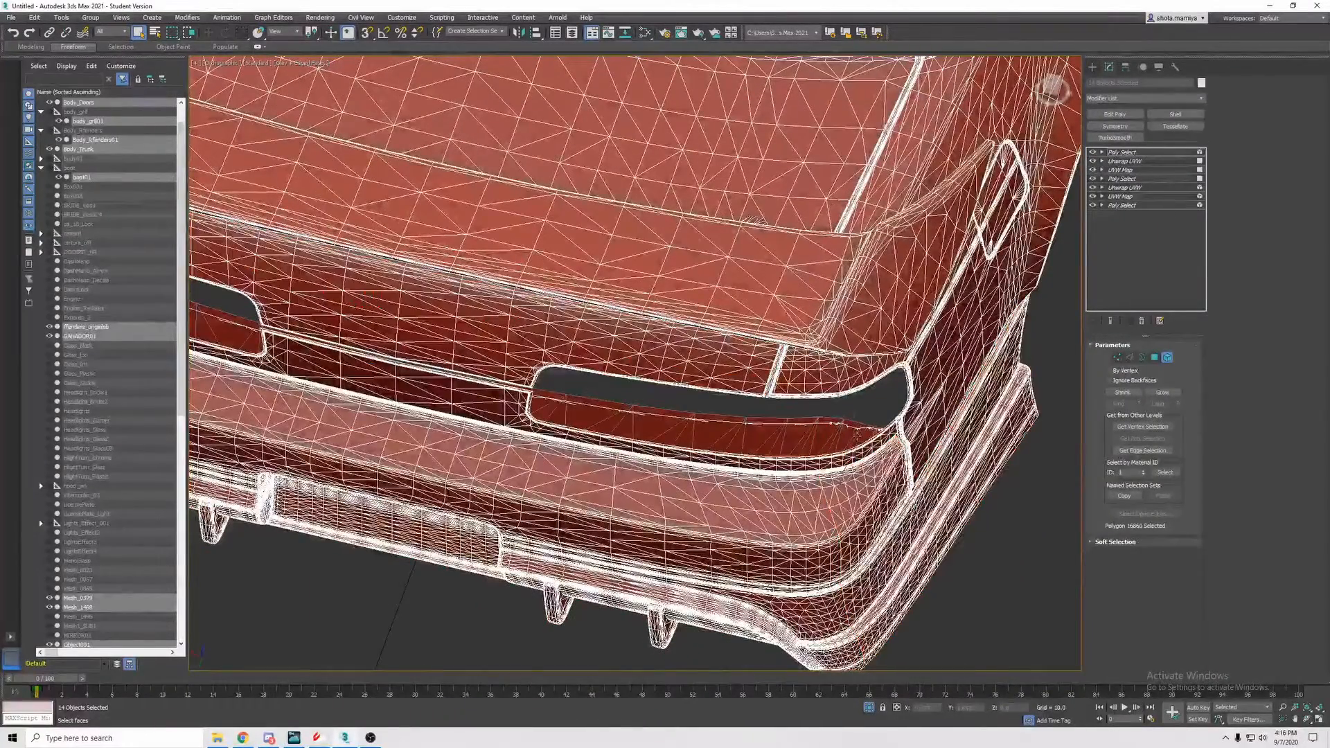
left_click(867, 493)
left_click(849, 445)
left_click(870, 497)
left_click(400, 449)
- Apply a planar UVW Map modifier to the selected front and rear panels, with real-world map size and Y alignment
middle_click_drag(399, 449, 602, 472, "alt")
scroll(921, 451, "down", 2)
scroll(637, 460, "up", 3)
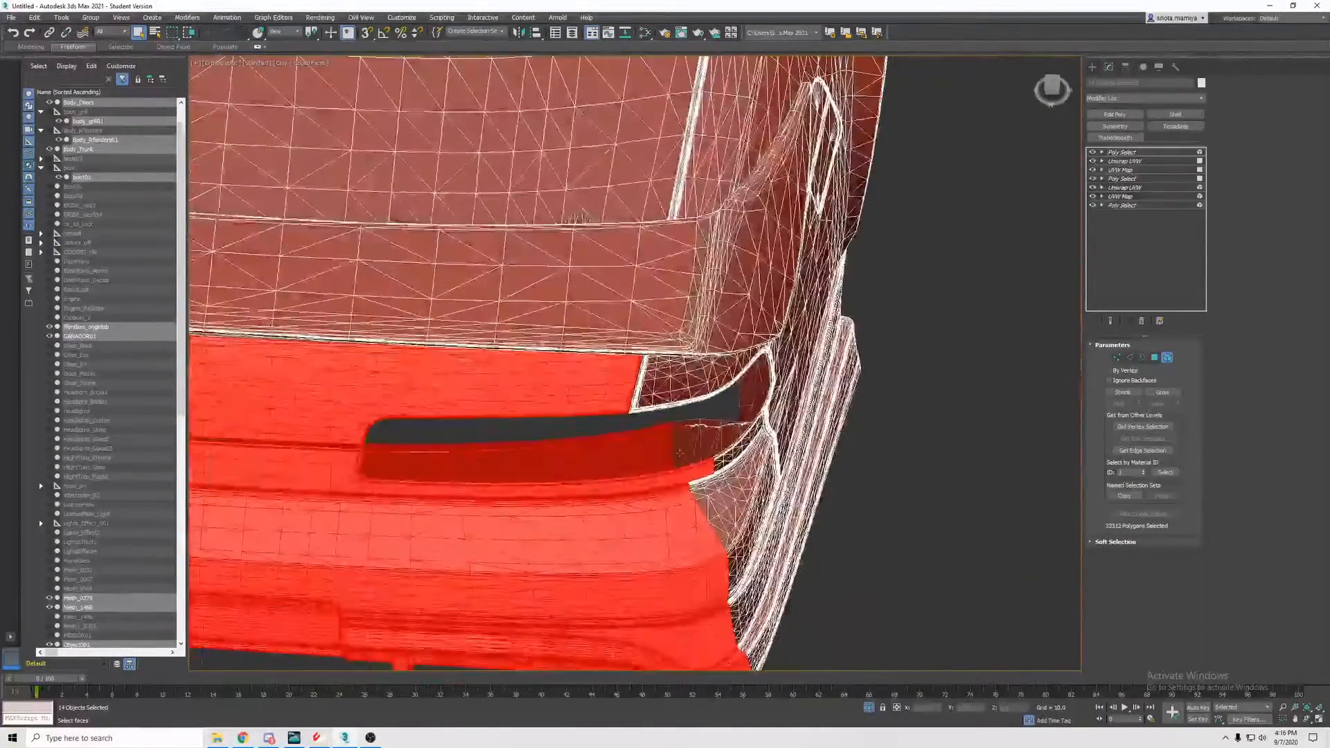
scroll(637, 460, "down", 3)
middle_click_drag(637, 461, 971, 486, "alt")
scroll(629, 341, "down", 2)
scroll(784, 451, "up", 2)
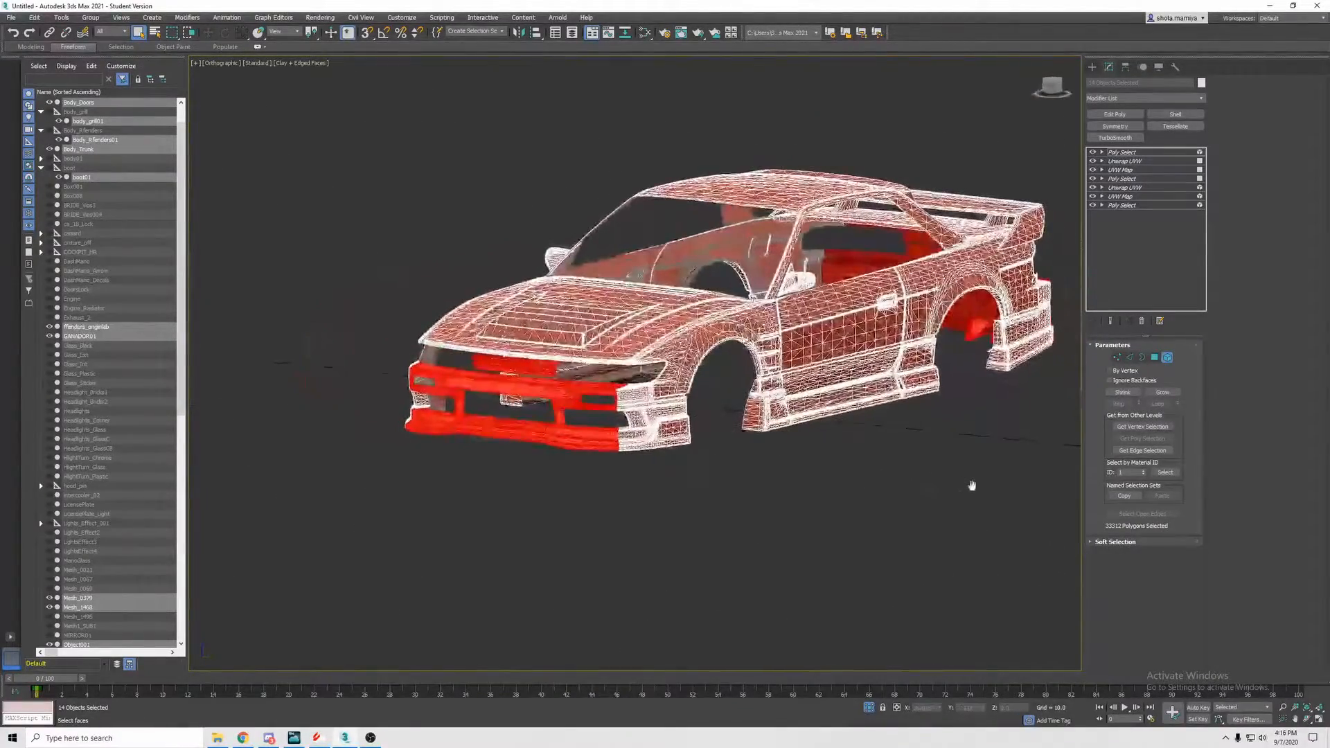
left_click(200, 18)
mouse_move(221, 130)
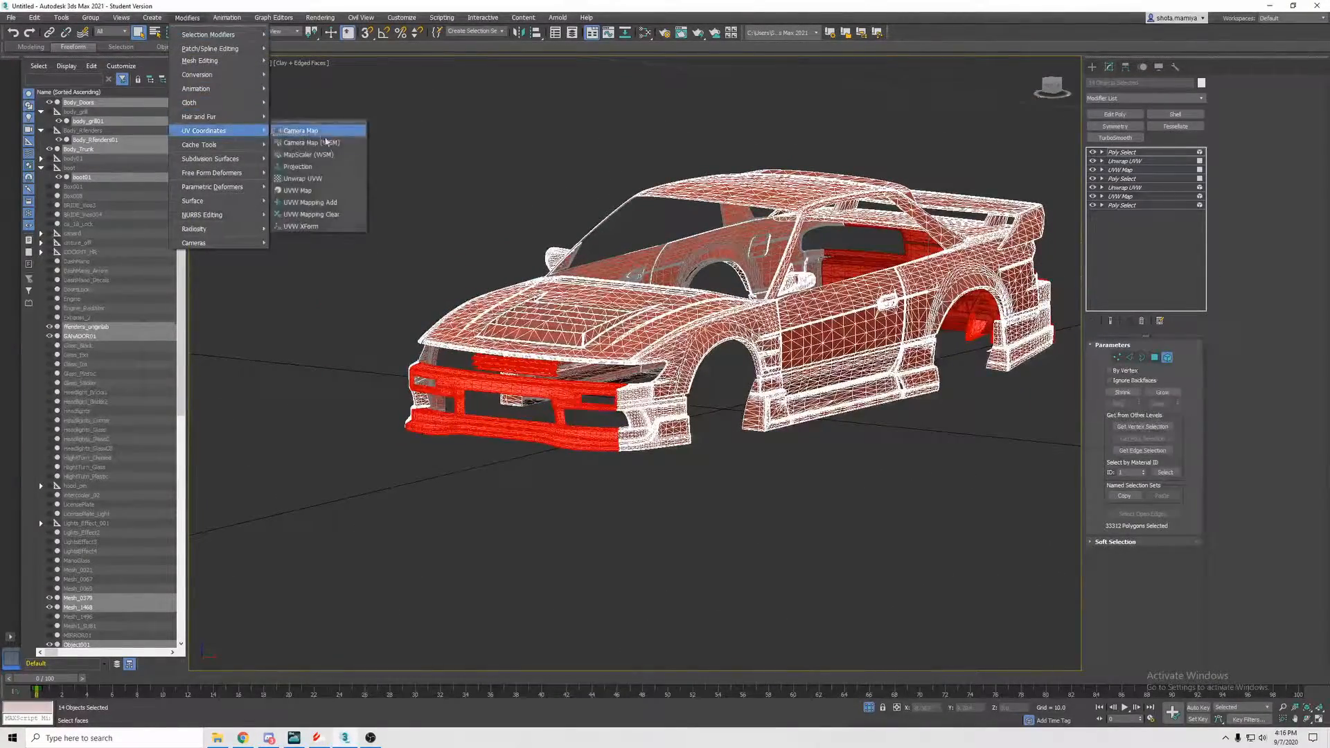
left_click(334, 188)
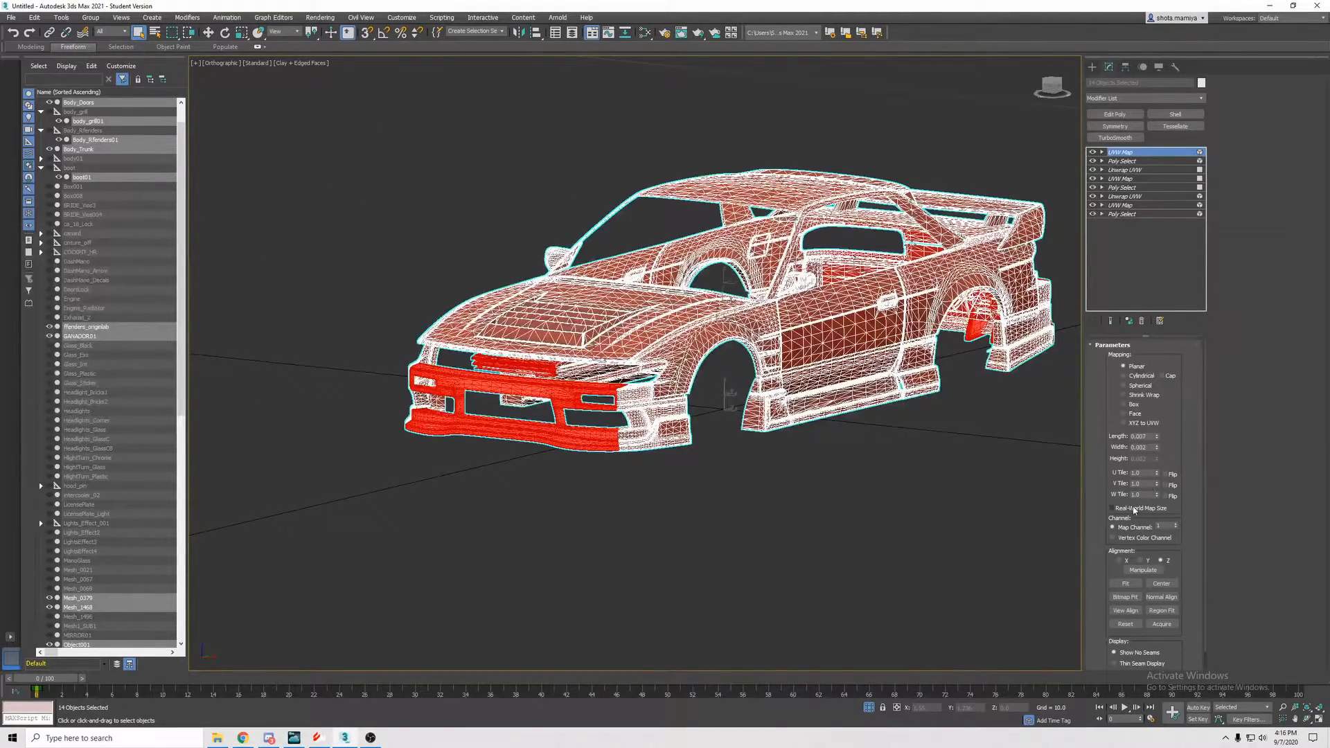
middle_click_drag(933, 455, 866, 455, "alt")
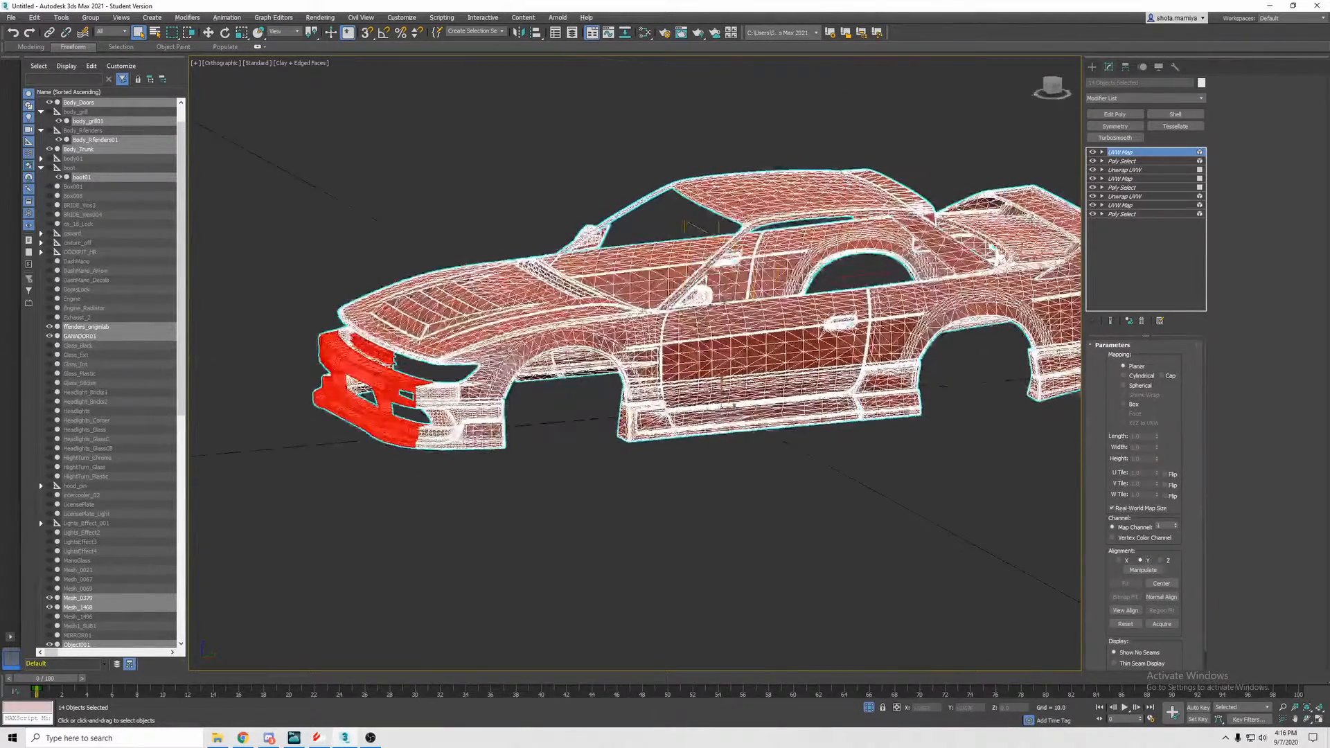
- Add an Unwrap UVW modifier to the mapped front and rear panels and open the UV editor
left_click(186, 19)
mouse_move(227, 130)
left_click(335, 181)
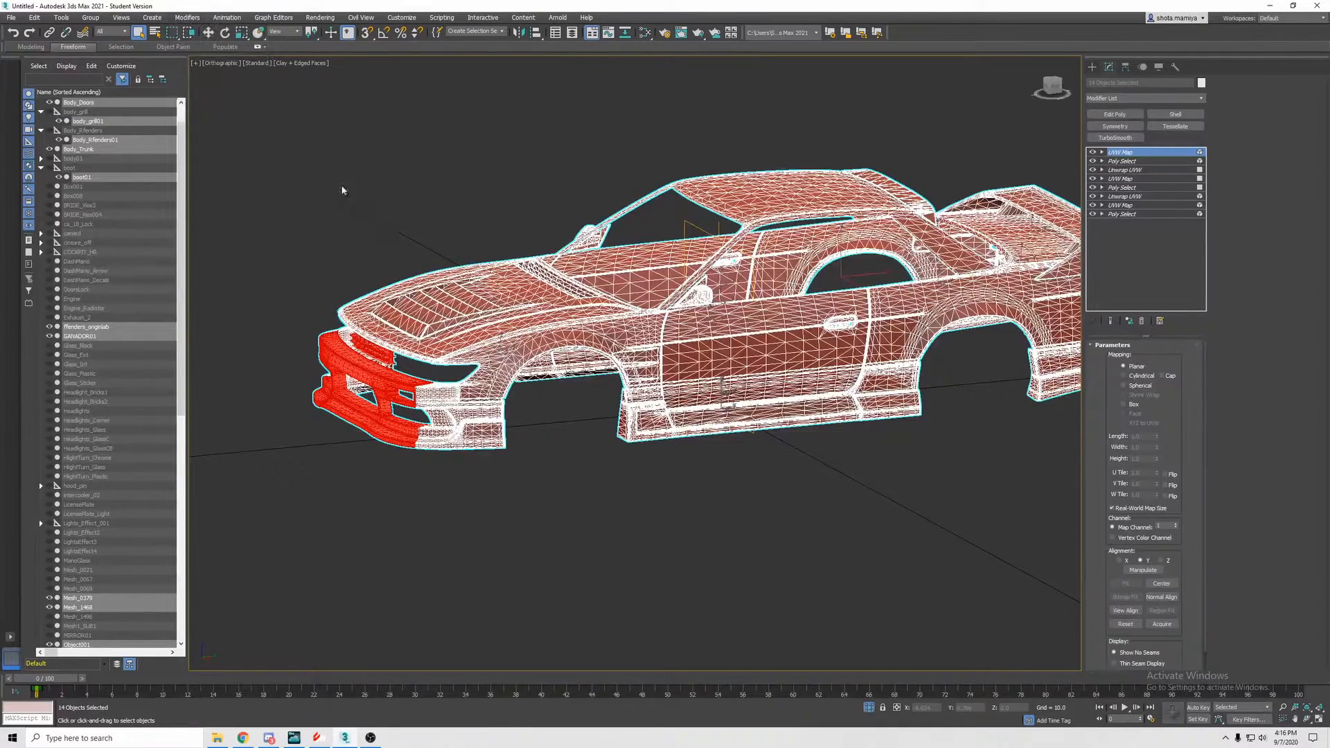
left_click(1156, 560)
- Move the overlapping front and rear UV shells to the empty area below and right of the texture tile
scroll(126, 237, "down", 4)
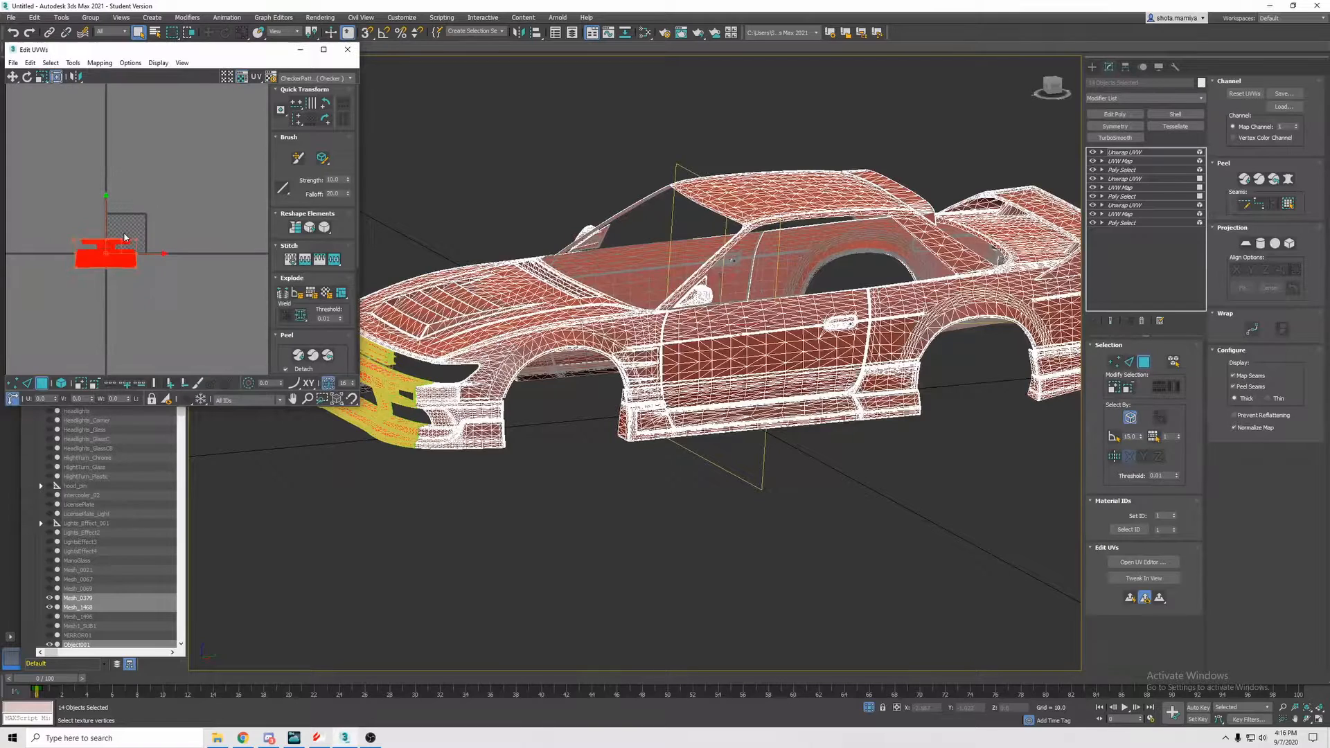
left_click_drag(149, 256, 198, 261)
left_click_drag(154, 220, 160, 280)
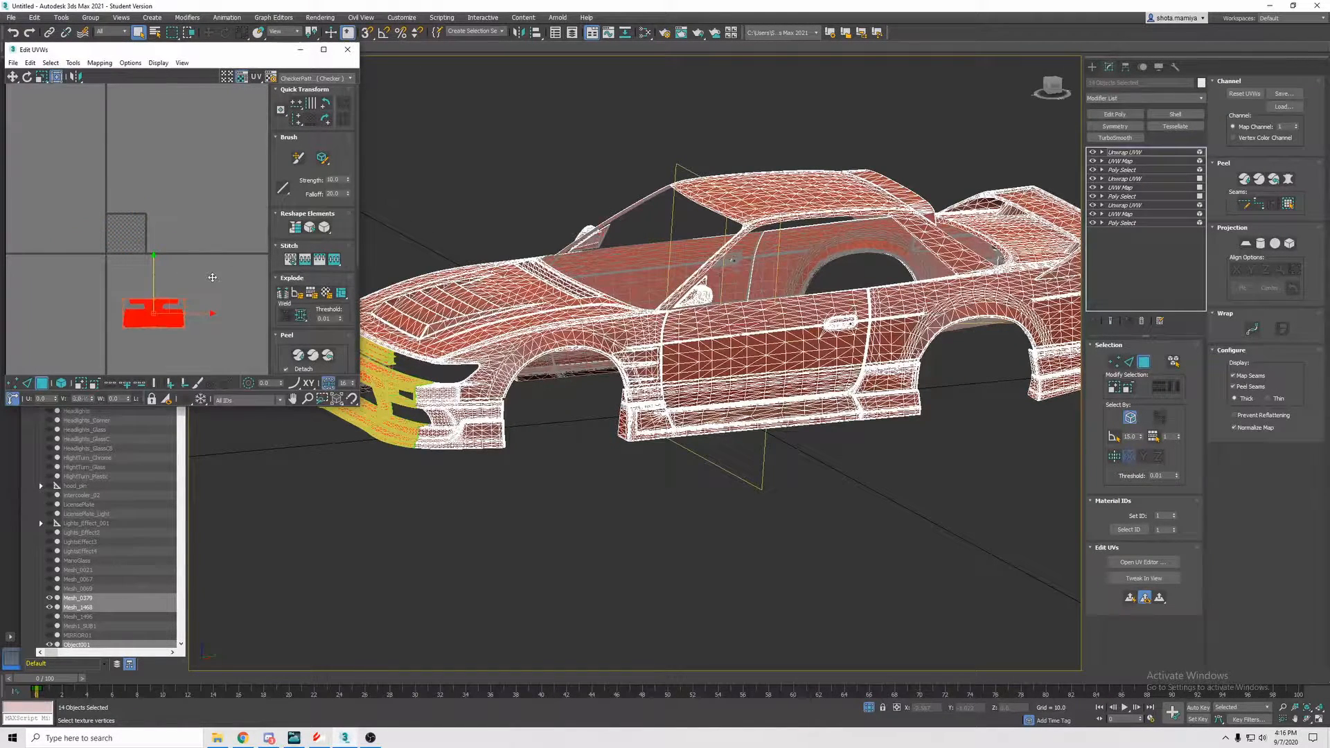
left_click(214, 277)
- Select only the faces of the rear bumper and rear panel on the car model
middle_click_drag(938, 339, 615, 355)
left_click_drag(921, 214, 727, 475)
middle_click_drag(727, 475, 656, 356, "alt")
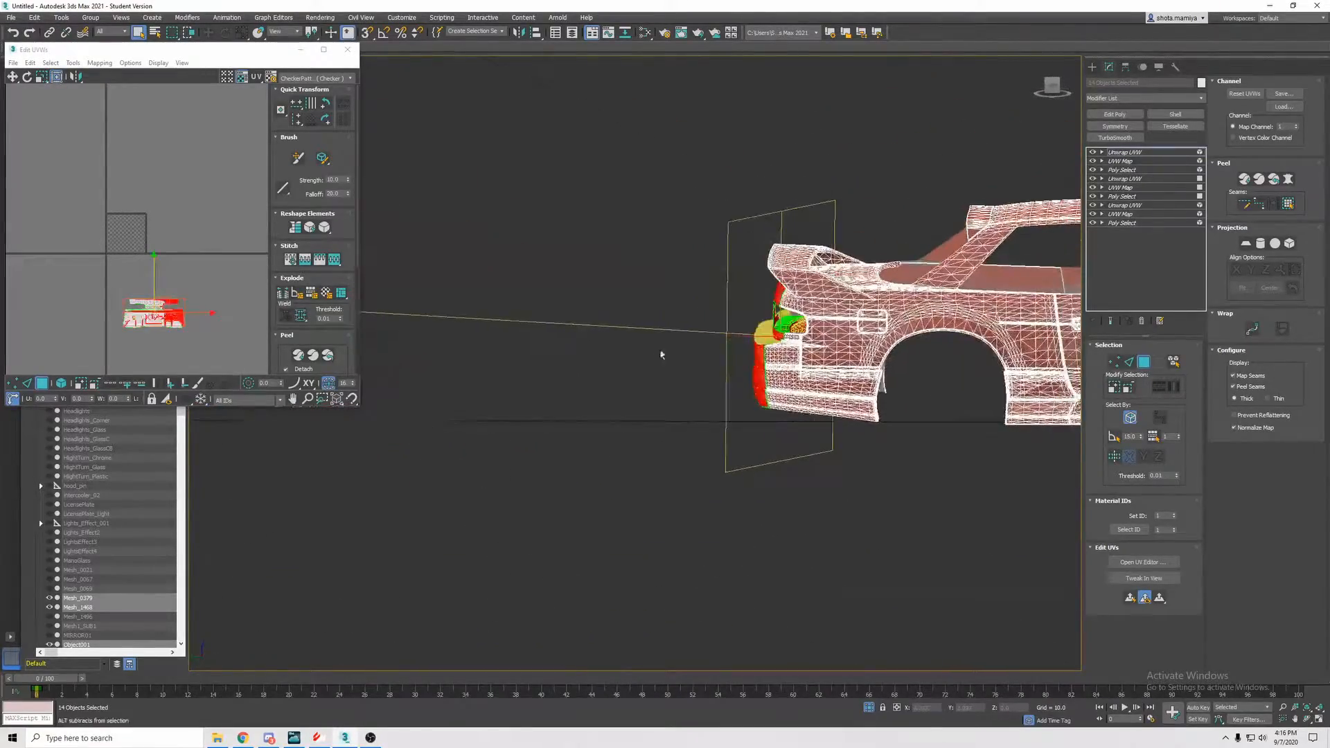
middle_click_drag(847, 445, 915, 470, "alt")
middle_click_drag(915, 470, 846, 528)
left_click_drag(900, 471, 445, 261)
middle_click_drag(446, 262, 528, 208, "alt")
left_click_drag(529, 223, 935, 433)
middle_click_drag(935, 433, 593, 478, "alt")
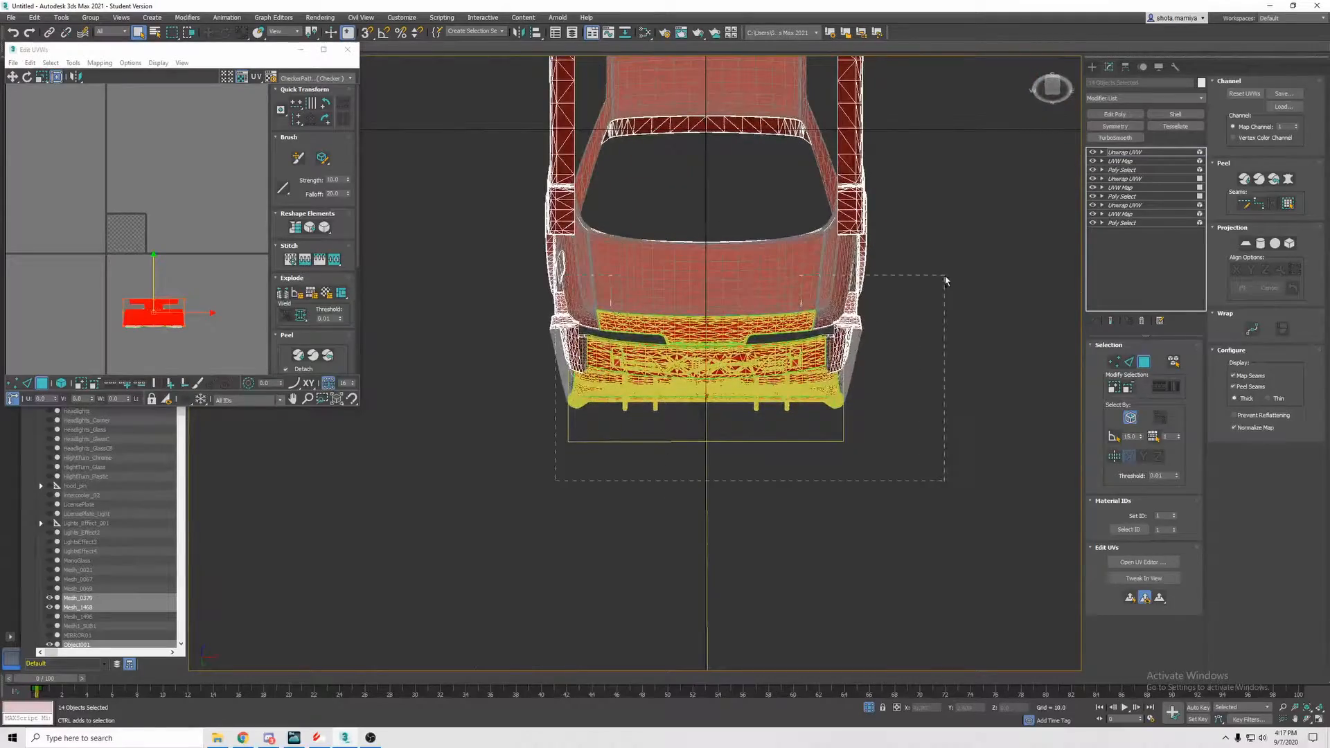
middle_click_drag(842, 315, 599, 259, "alt")
- Move the rear UV shell clear of the front one, side by side, and close the UV editor
left_click_drag(200, 313, 272, 321)
left_click(190, 269)
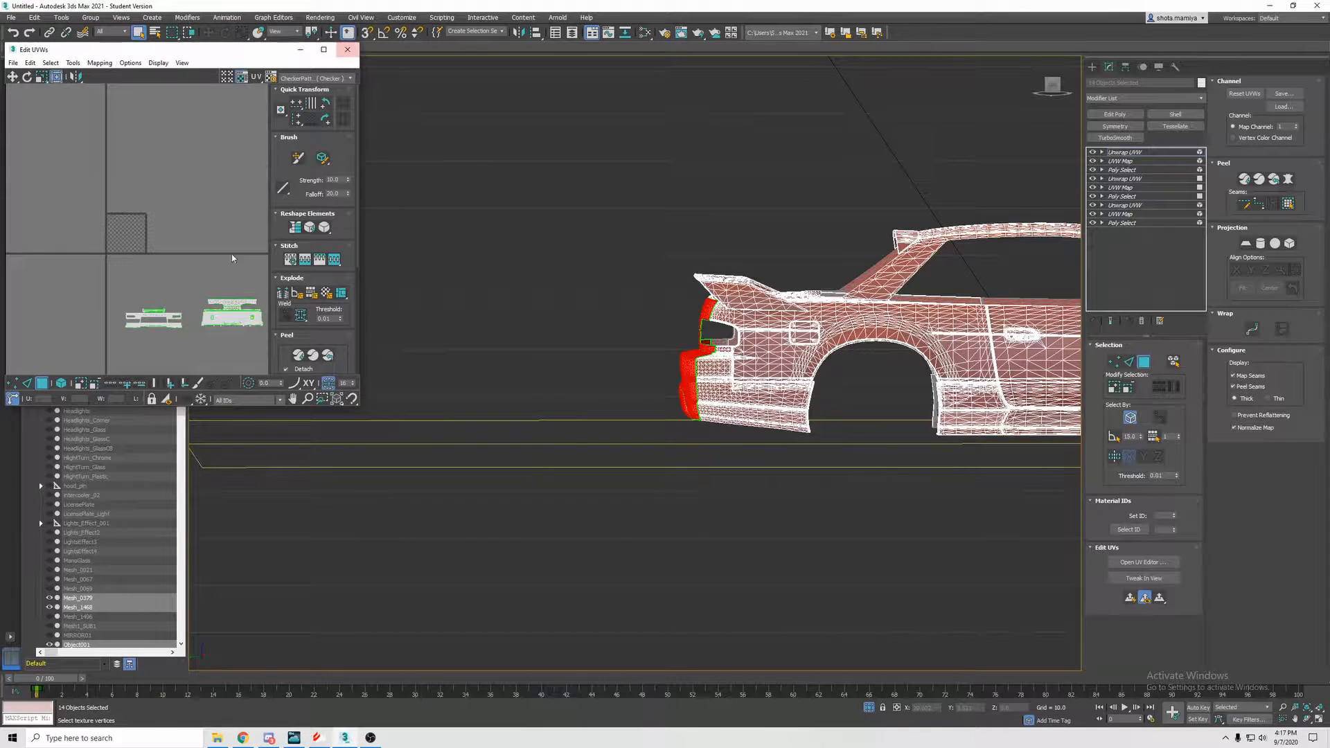
left_click(347, 49)
- Add a Poly Select modifier to the car body and select all its polygons at element level
middle_click_drag(652, 242, 870, 252, "alt")
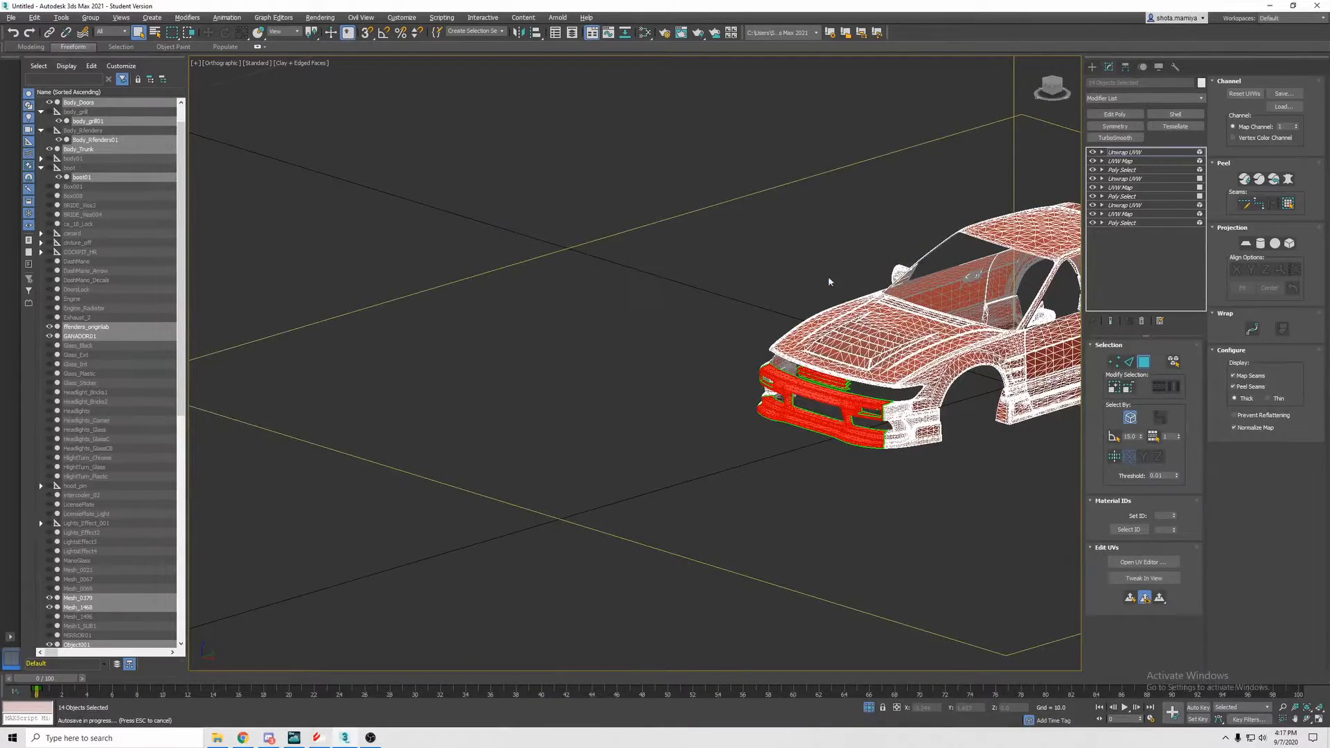
key("z")
left_click(186, 19)
mouse_move(208, 34)
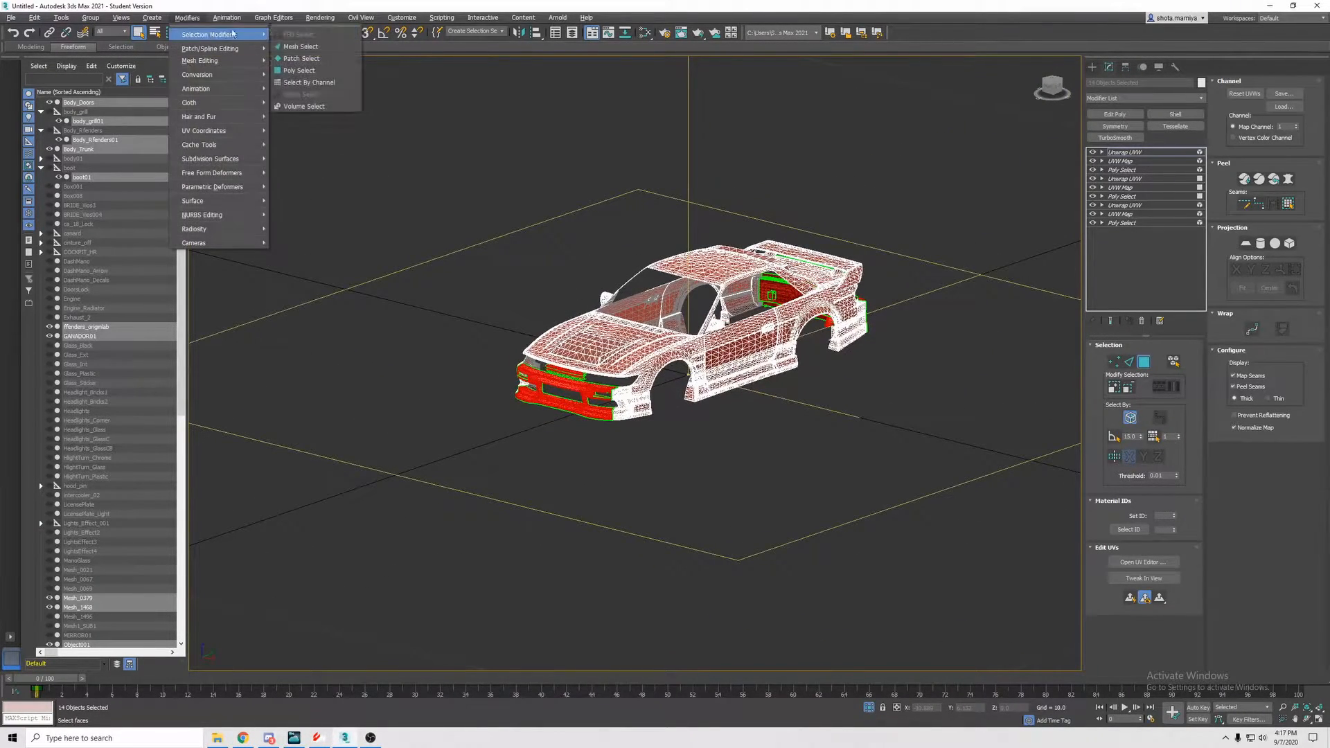
left_click(315, 64)
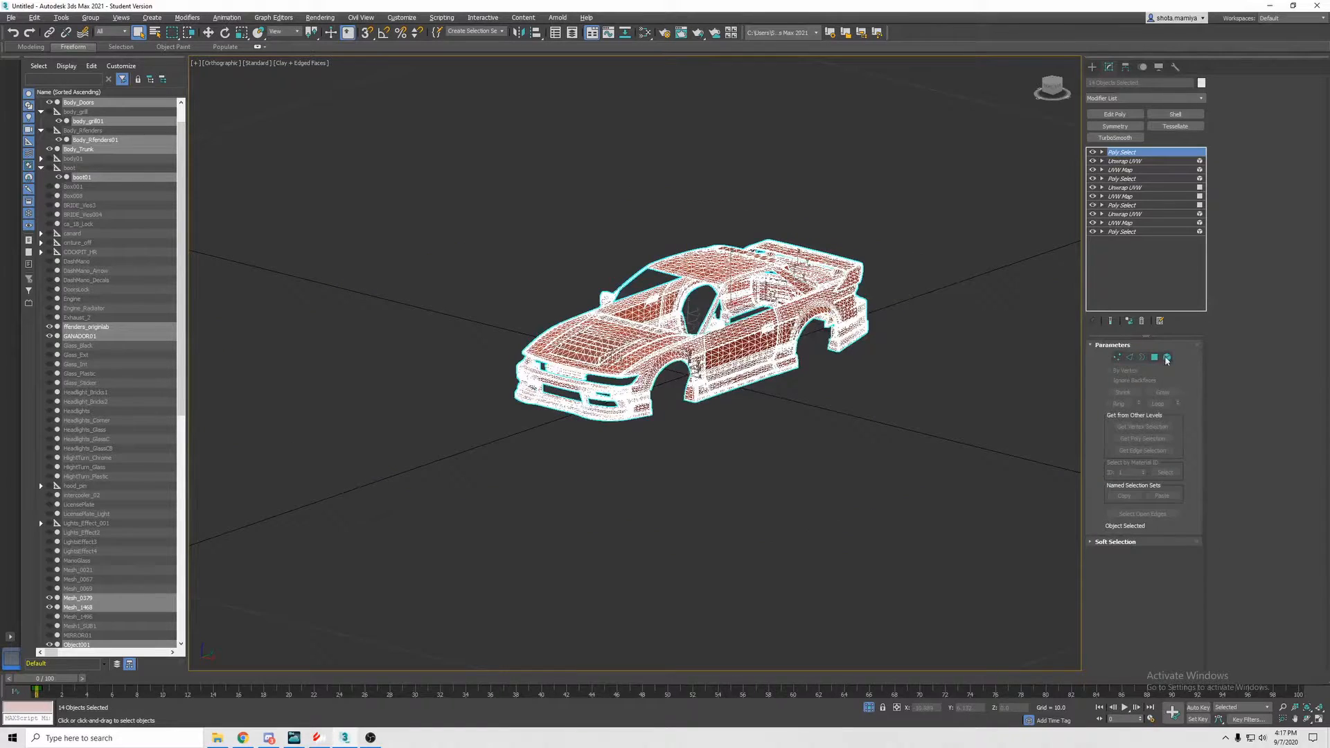
left_click(1166, 359)
key("ctrl+a")
middle_click_drag(771, 452, 475, 186, "alt")
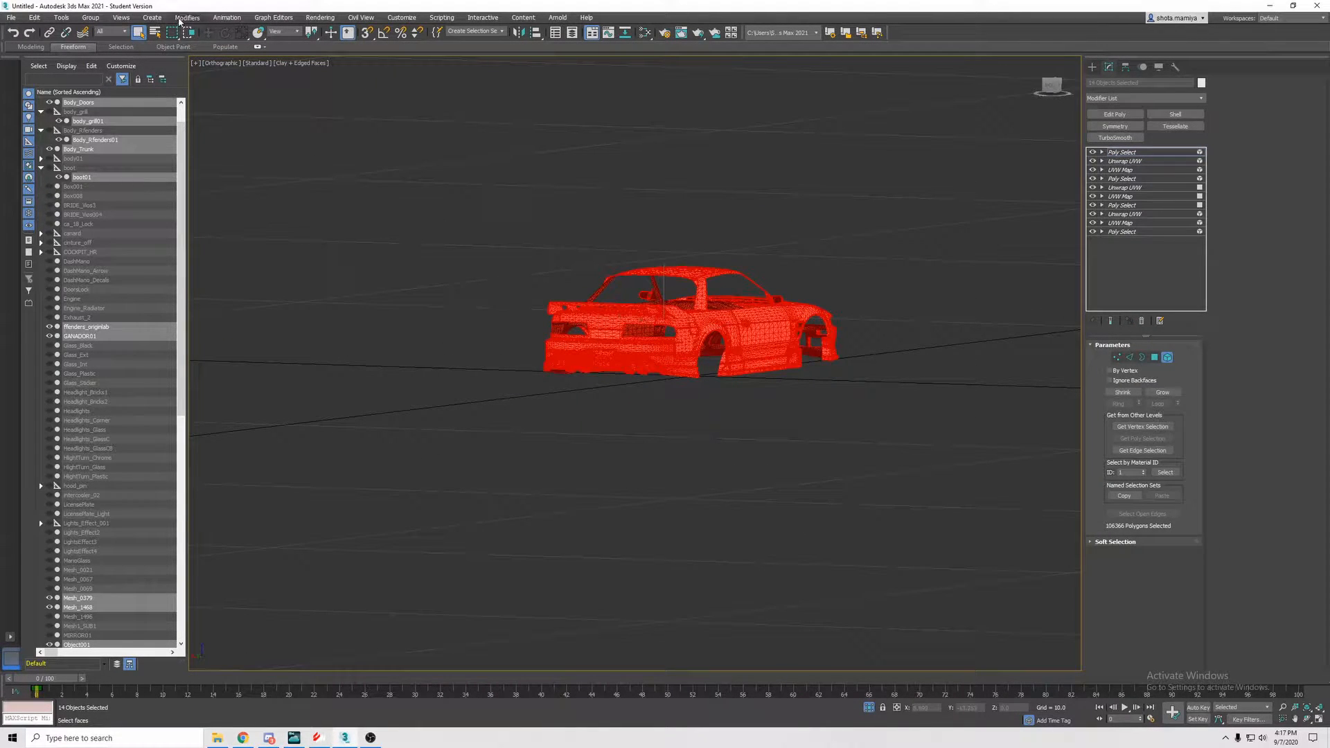
- Add an Unwrap UVW modifier to the full body selection and open its UV editor
left_click(187, 17)
mouse_move(208, 130)
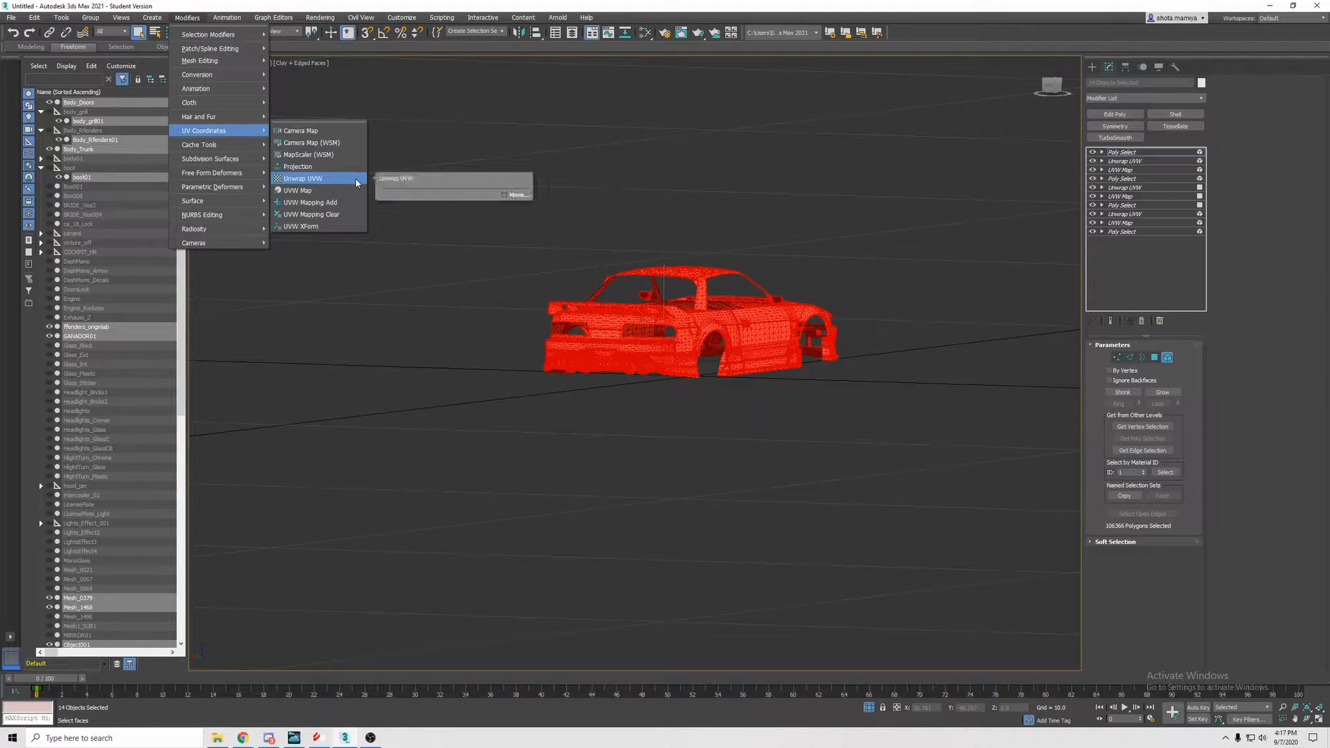
left_click(358, 180)
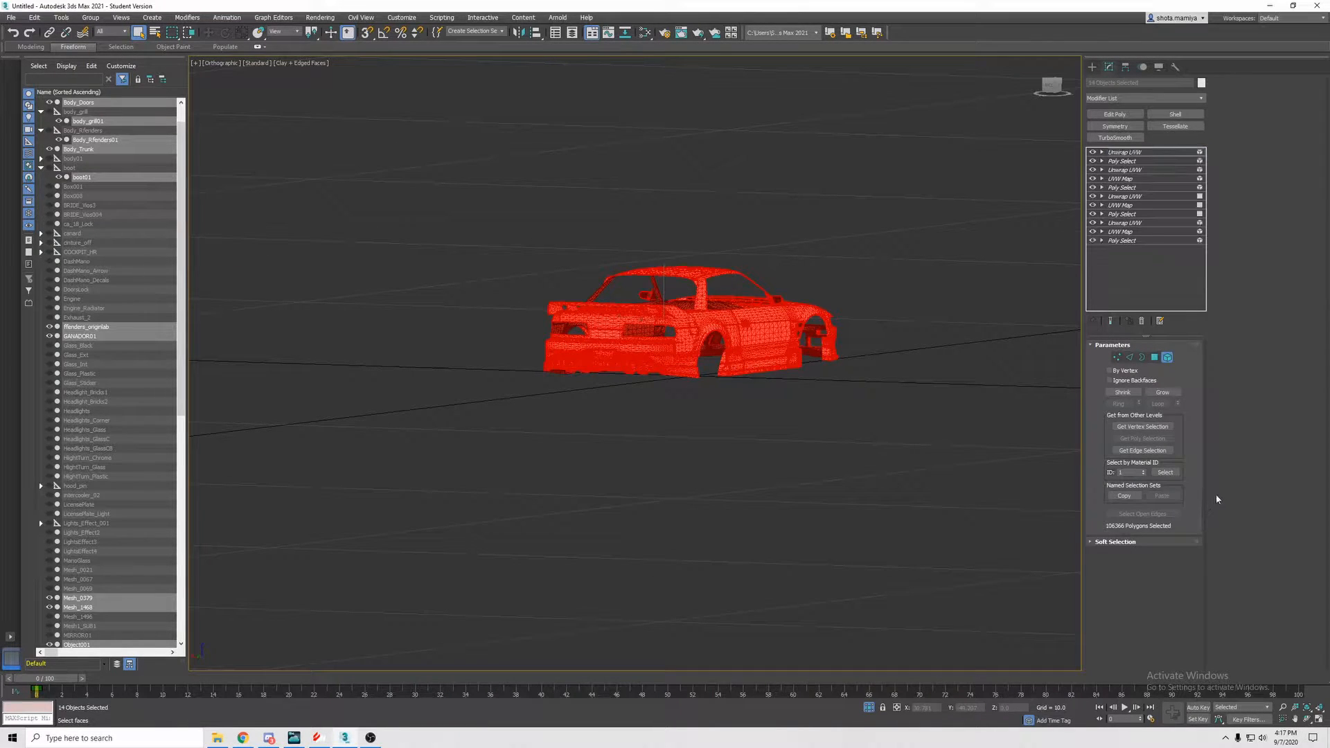
left_click(1143, 562)
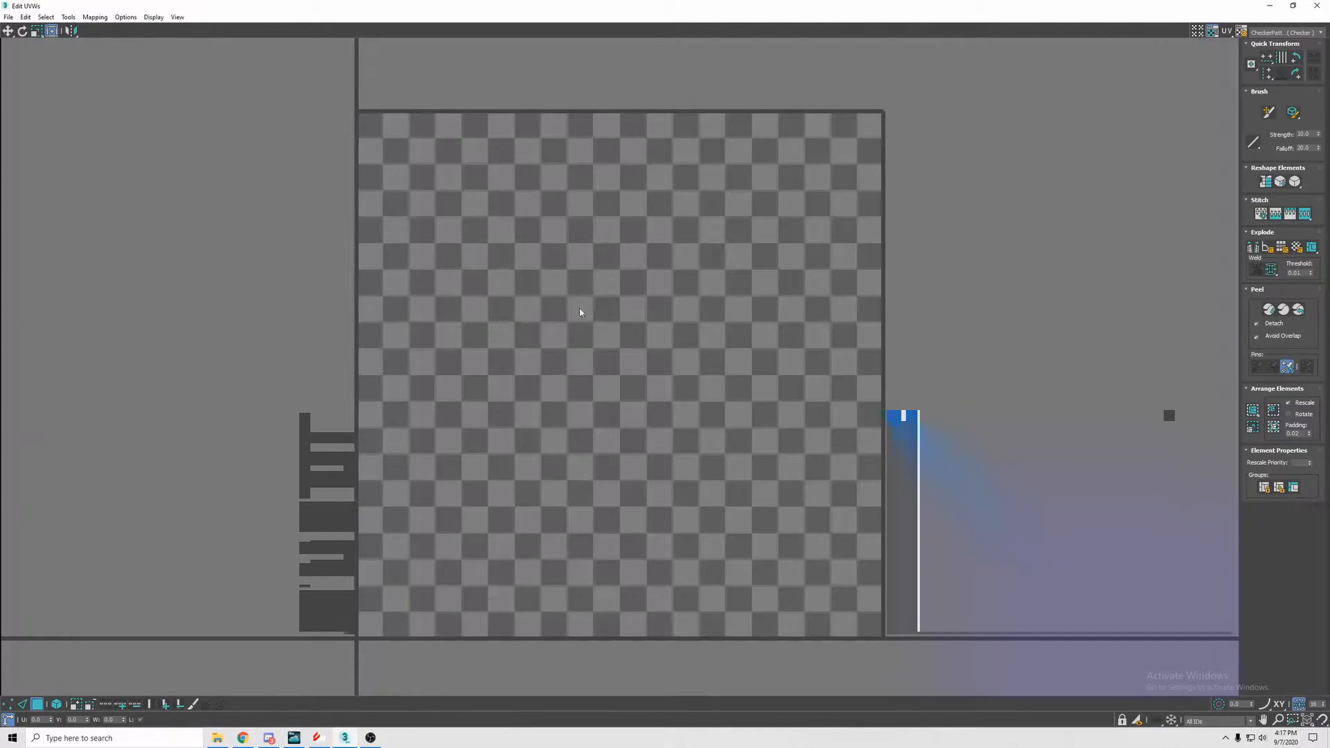
- Select the stray UV faces scattered around the texture tile, move them down and scale them smaller
scroll(649, 337, "down", 10)
scroll(648, 337, "down", 15)
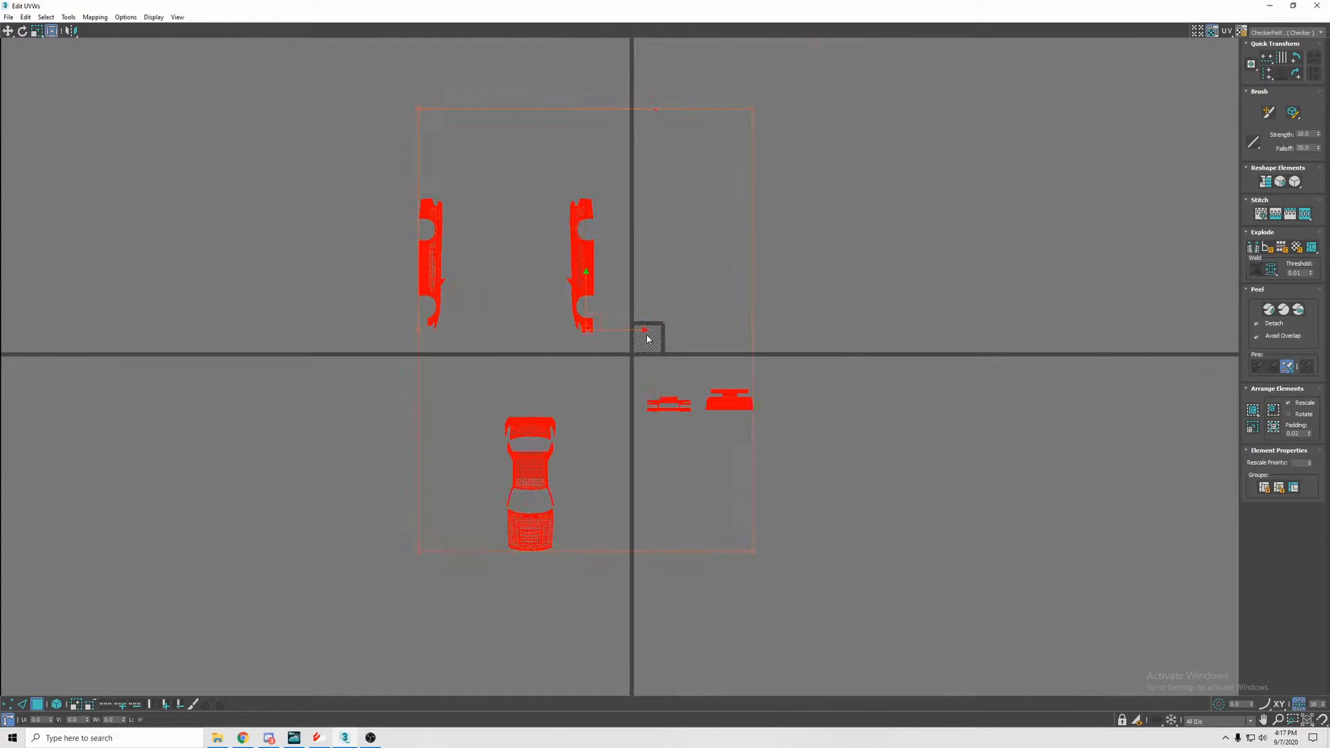
middle_click_drag(730, 372, 714, 469)
scroll(610, 423, "up", 6)
scroll(728, 295, "up", 3)
middle_click_drag(706, 297, 723, 175)
middle_click_drag(586, 310, 591, 280)
middle_click_drag(723, 537, 743, 371)
mouse_move(784, 306)
middle_mouse_down()
mouse_move(787, 442)
mouse_move(773, 485)
mouse_move(754, 422)
middle_mouse_up()
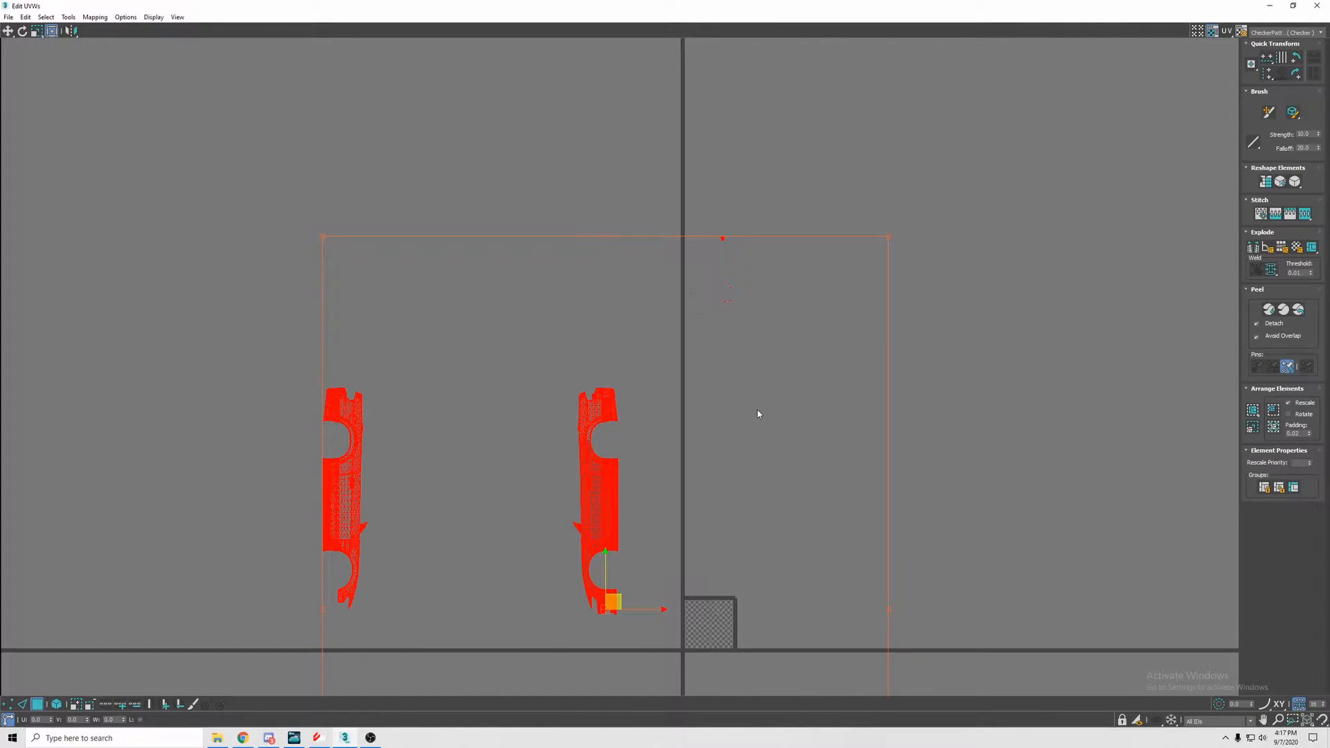
left_click_drag(681, 350, 740, 620)
middle_click_drag(784, 527, 796, 275)
scroll(717, 374, "up", 3)
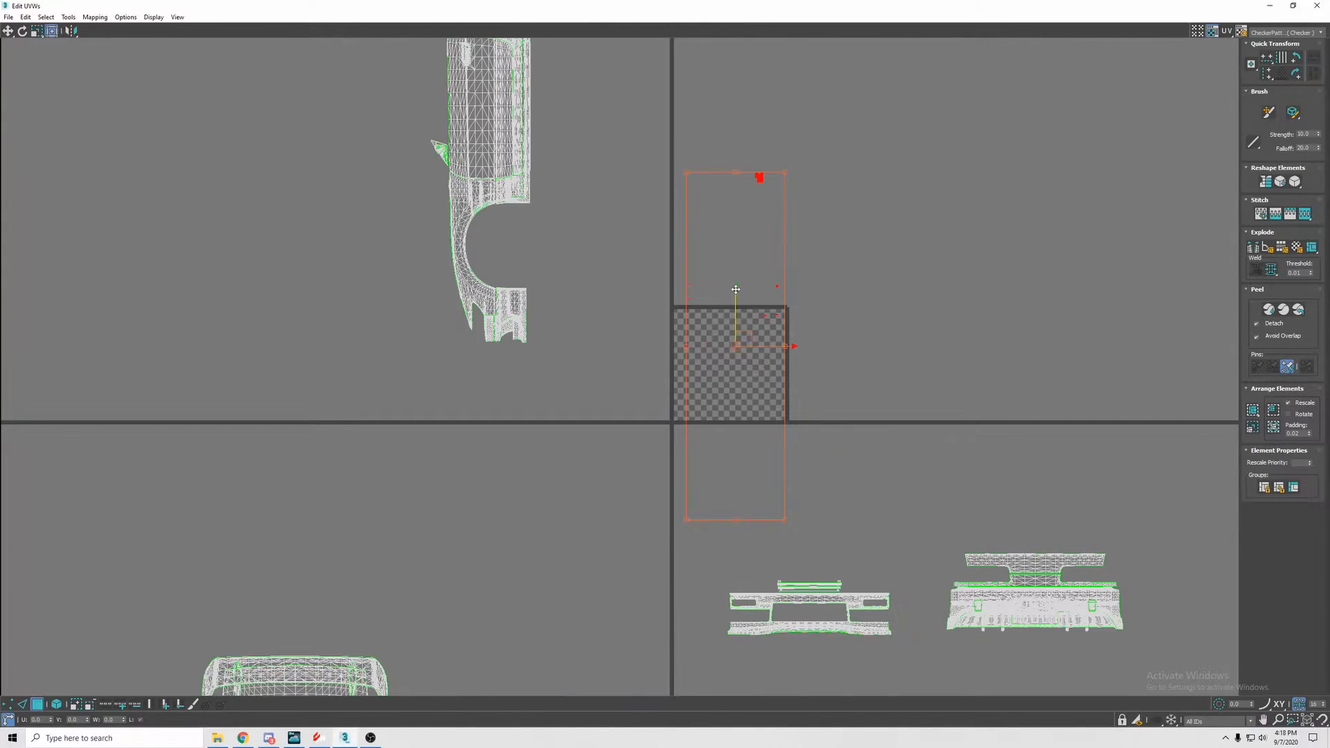
left_click_drag(736, 288, 739, 340)
left_click(740, 399)
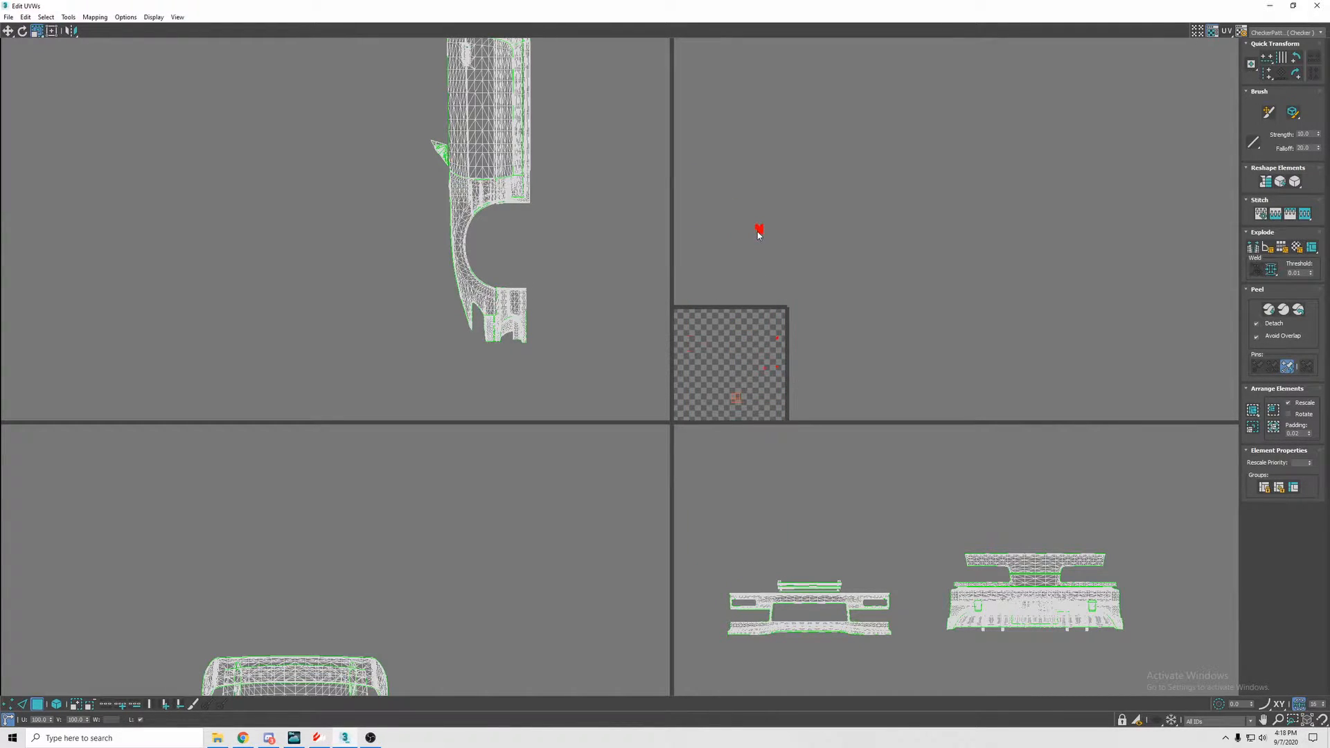
left_click_drag(760, 230, 709, 554)
scroll(733, 372, "up", 5)
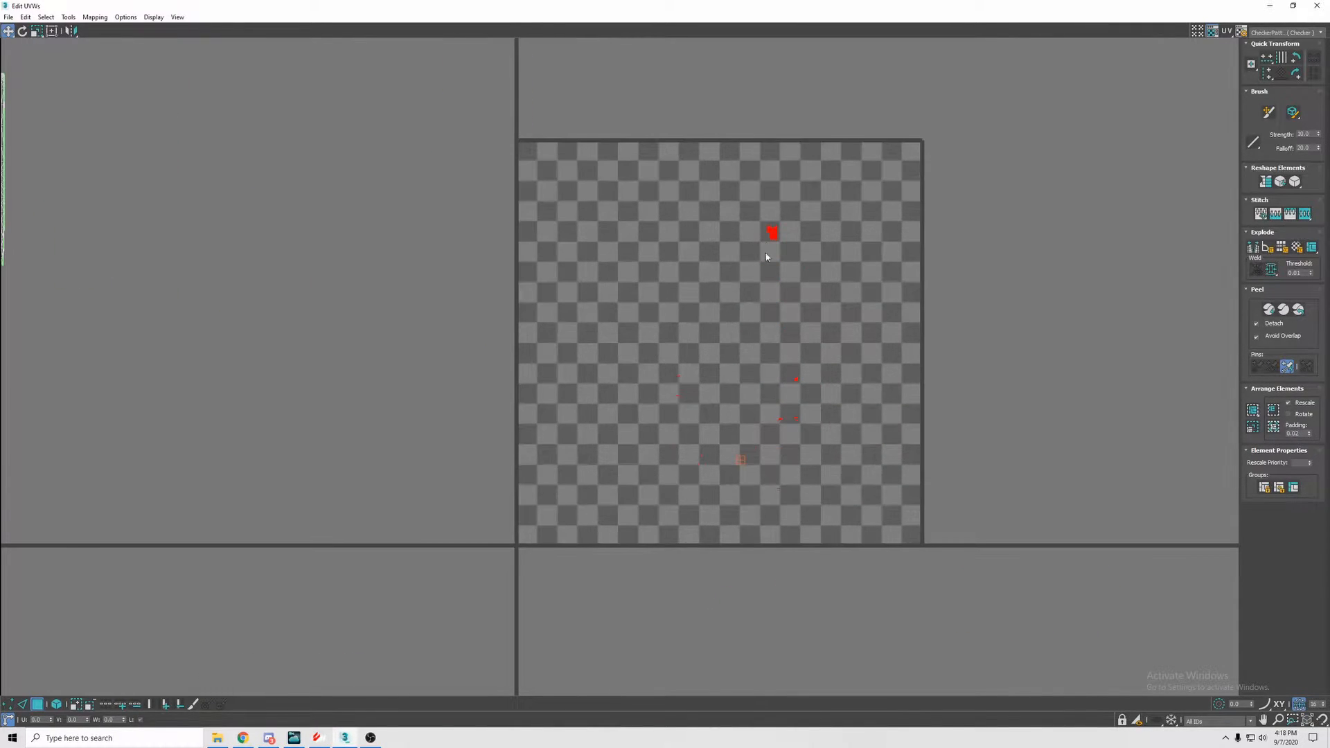
- Shrink the stray UV faces further and tuck them into the upper-left corner of the texture tile
left_click_drag(726, 341, 702, 615)
key("w")
left_click_drag(758, 347, 600, 186)
key("r")
key("w")
scroll(587, 296, "up", 8)
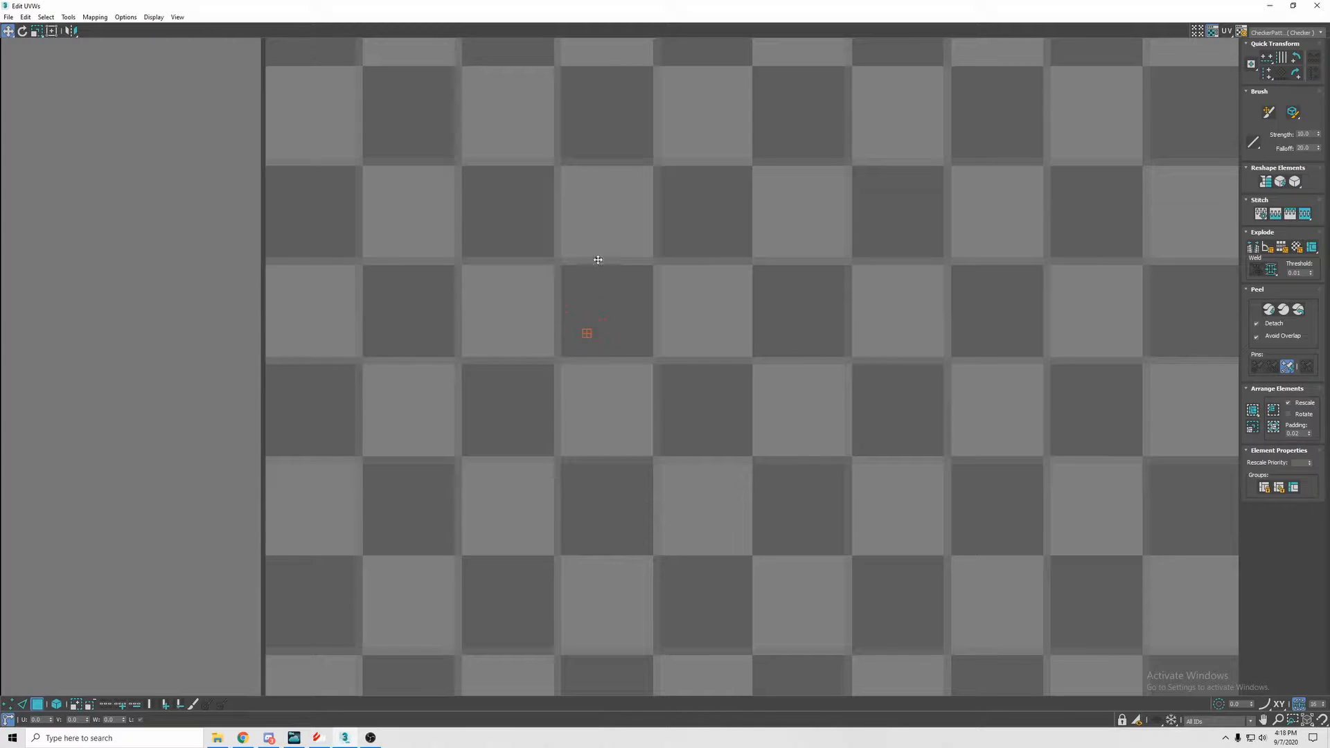
middle_click_drag(575, 124, 678, 514)
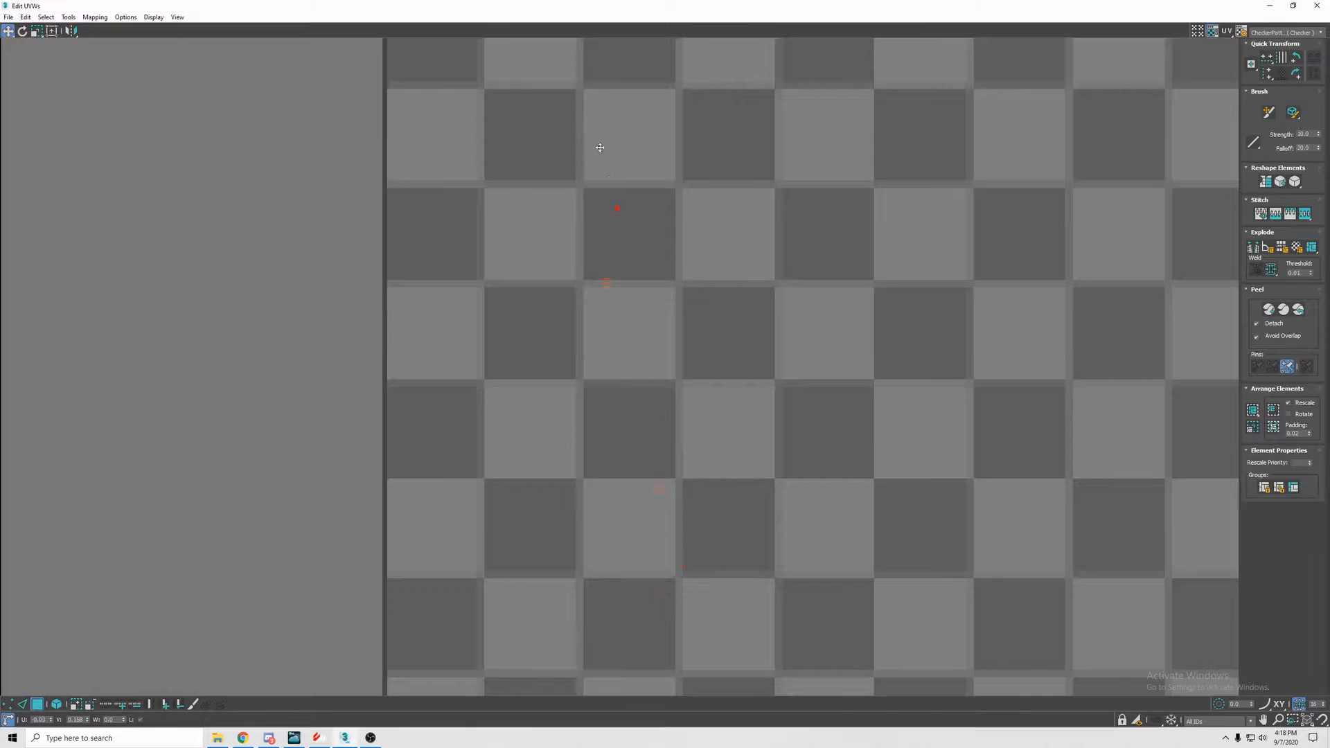
middle_click_drag(635, 123, 687, 502)
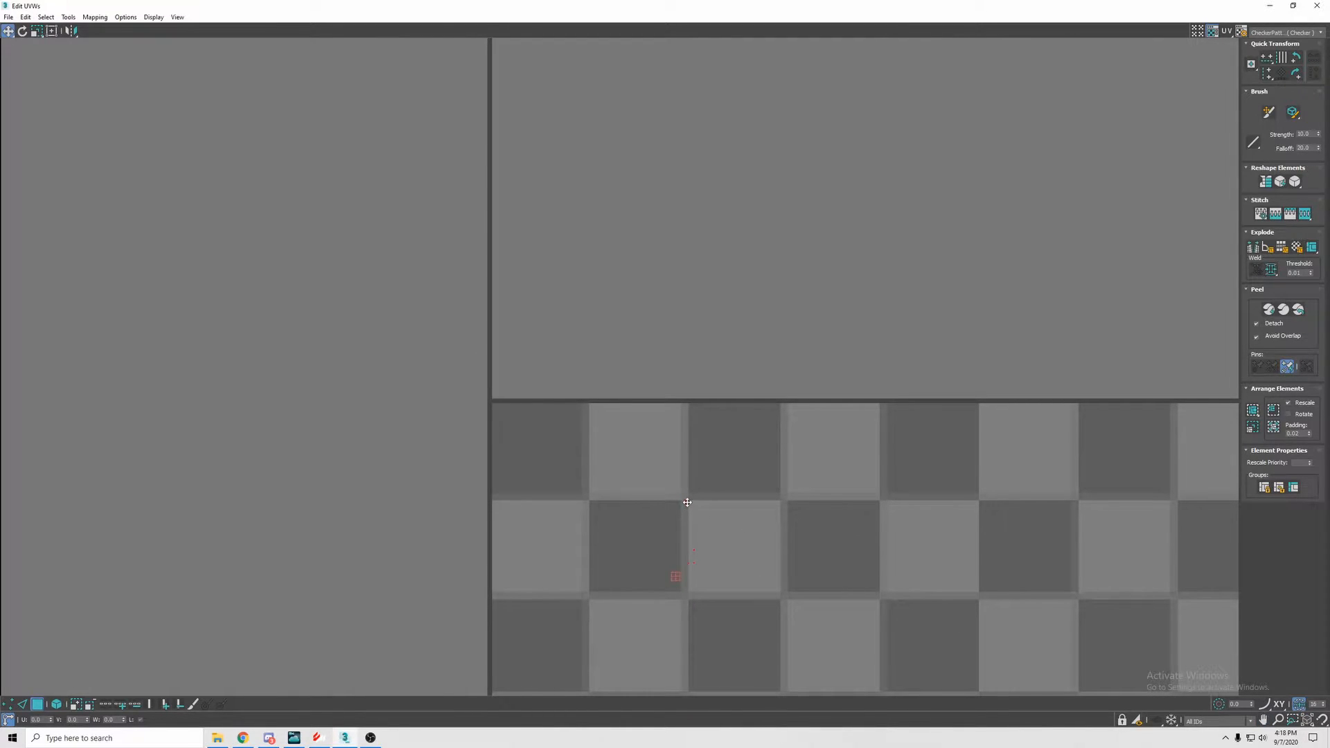
scroll(764, 442, "down", 10)
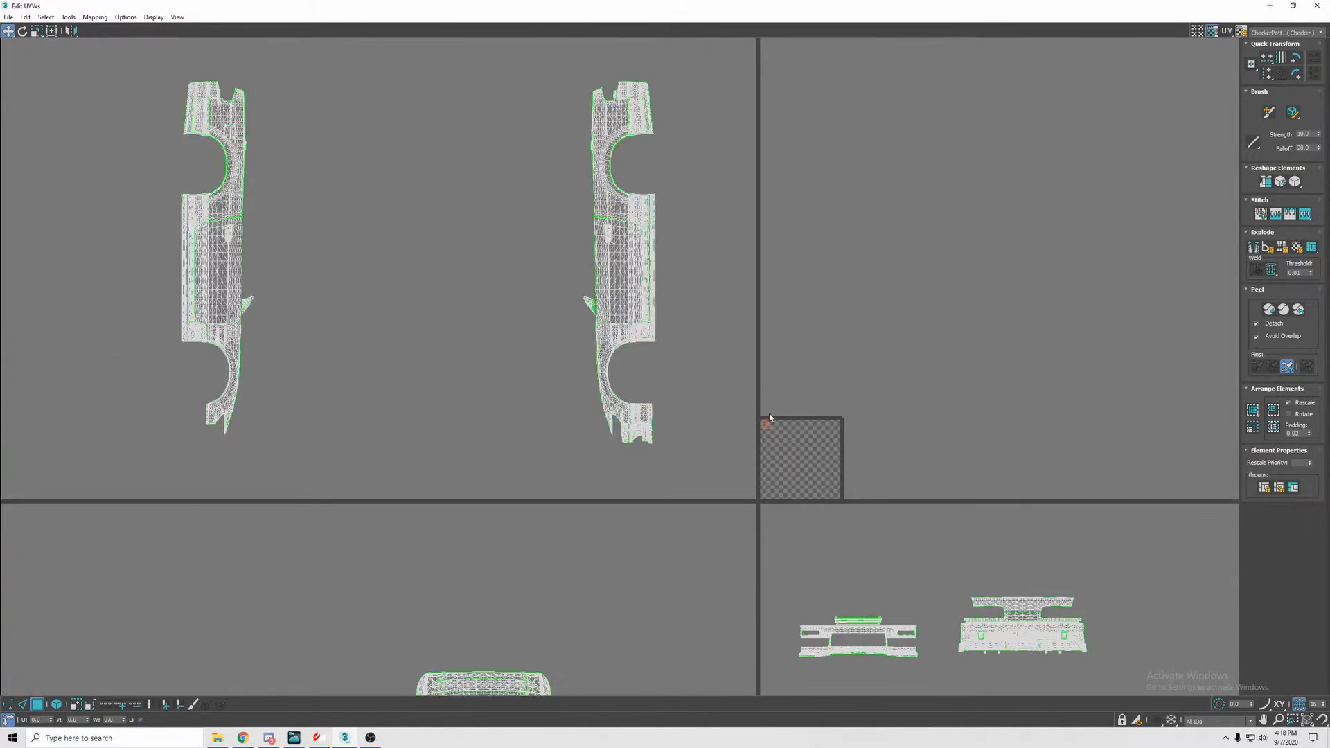
- Check the empty UV space around the car shells for any remaining stray faces
scroll(762, 414, "down", 8)
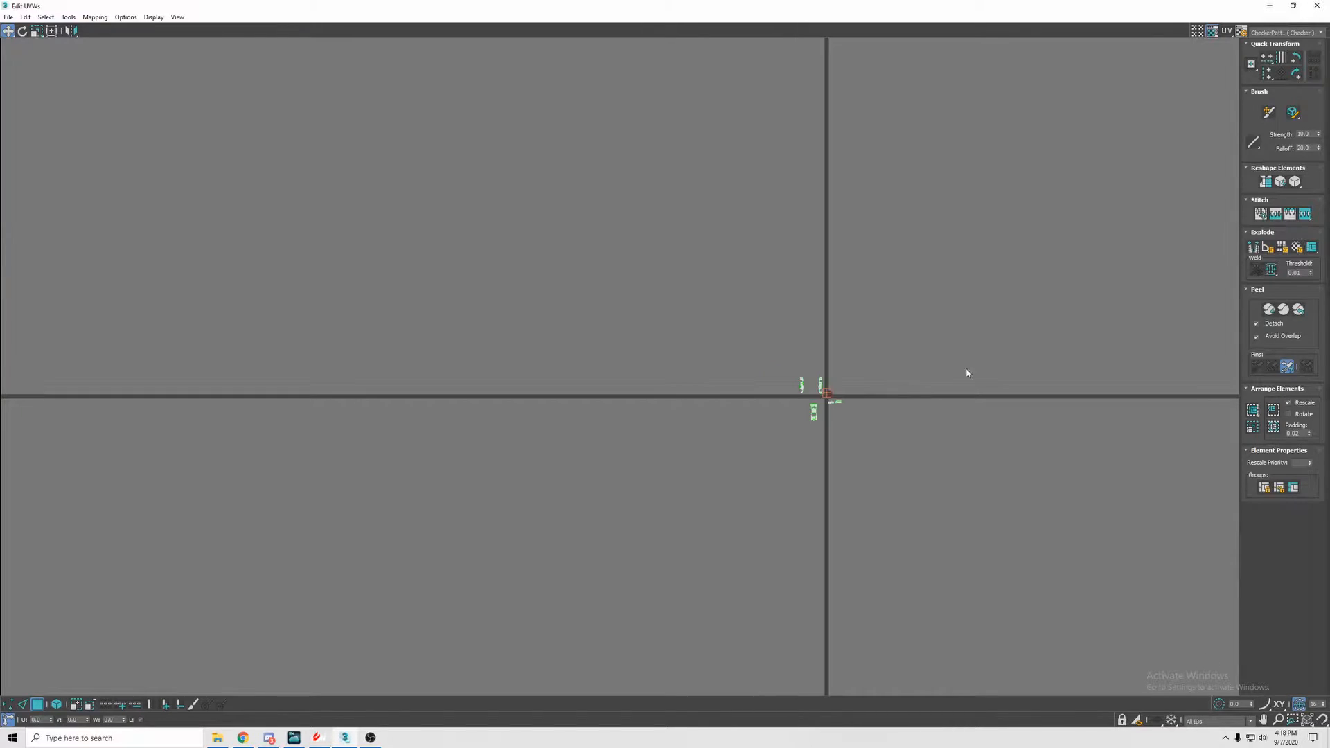
left_click_drag(875, 151, 344, 481)
middle_click_drag(798, 464, 783, 128)
middle_click_drag(780, 320, 776, 250)
left_click_drag(1109, 131, 186, 598)
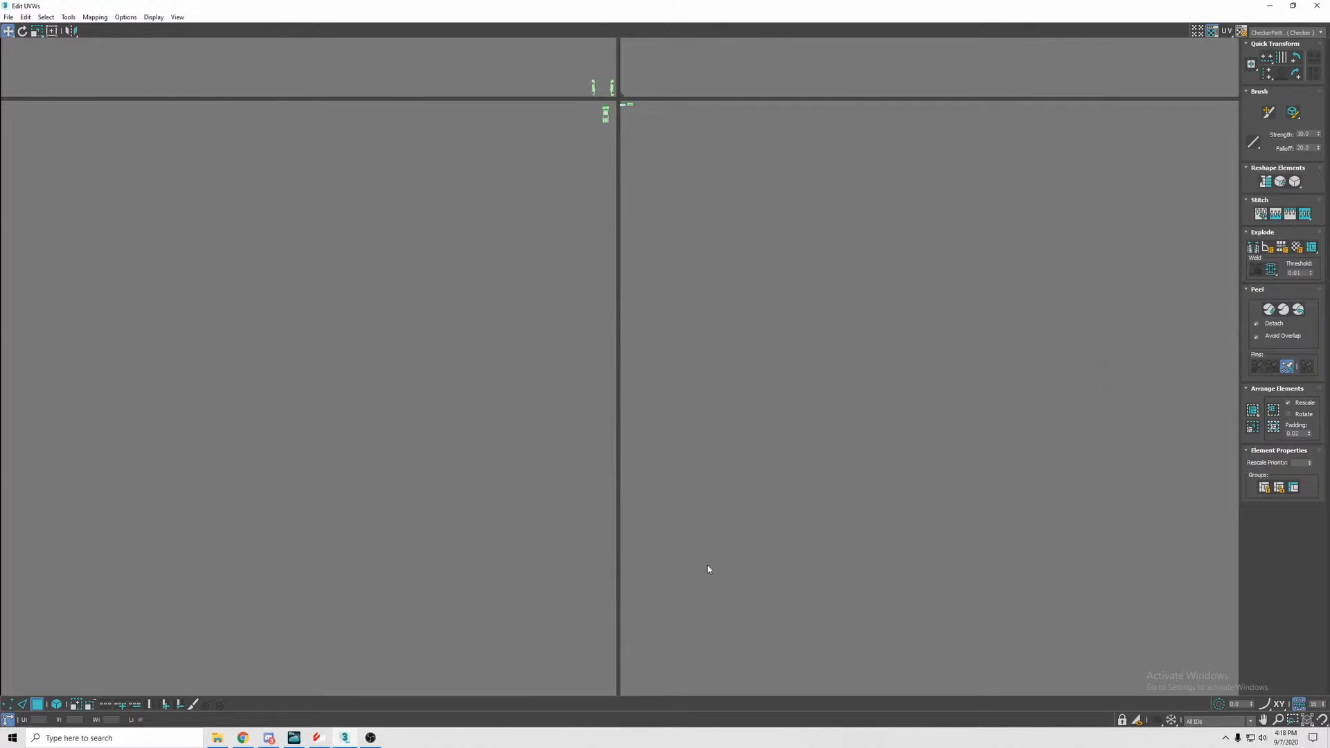
left_click_drag(357, 328, 483, 559)
left_click_drag(60, 70, 41, 116)
left_click_drag(1034, 50, 637, 539)
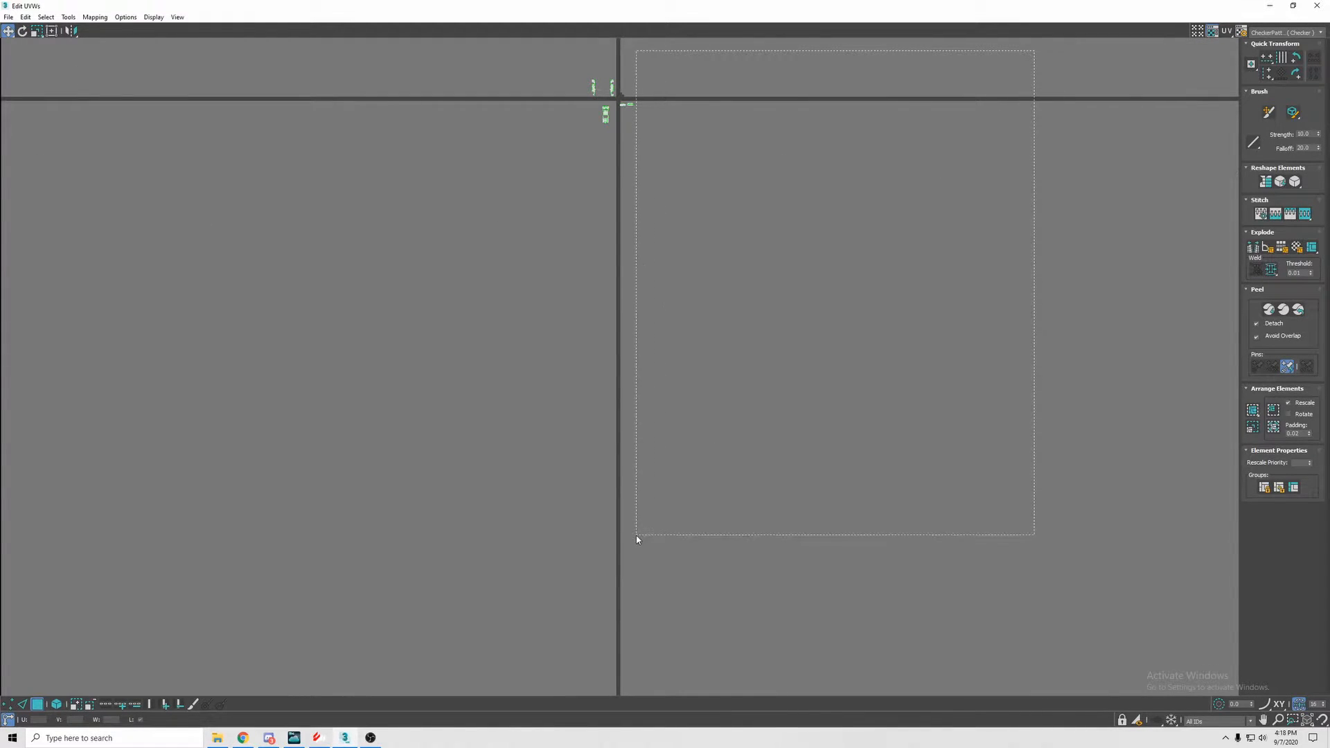
middle_click_drag(648, 206, 684, 343)
scroll(684, 344, "up", 4)
scroll(686, 441, "up", 2)
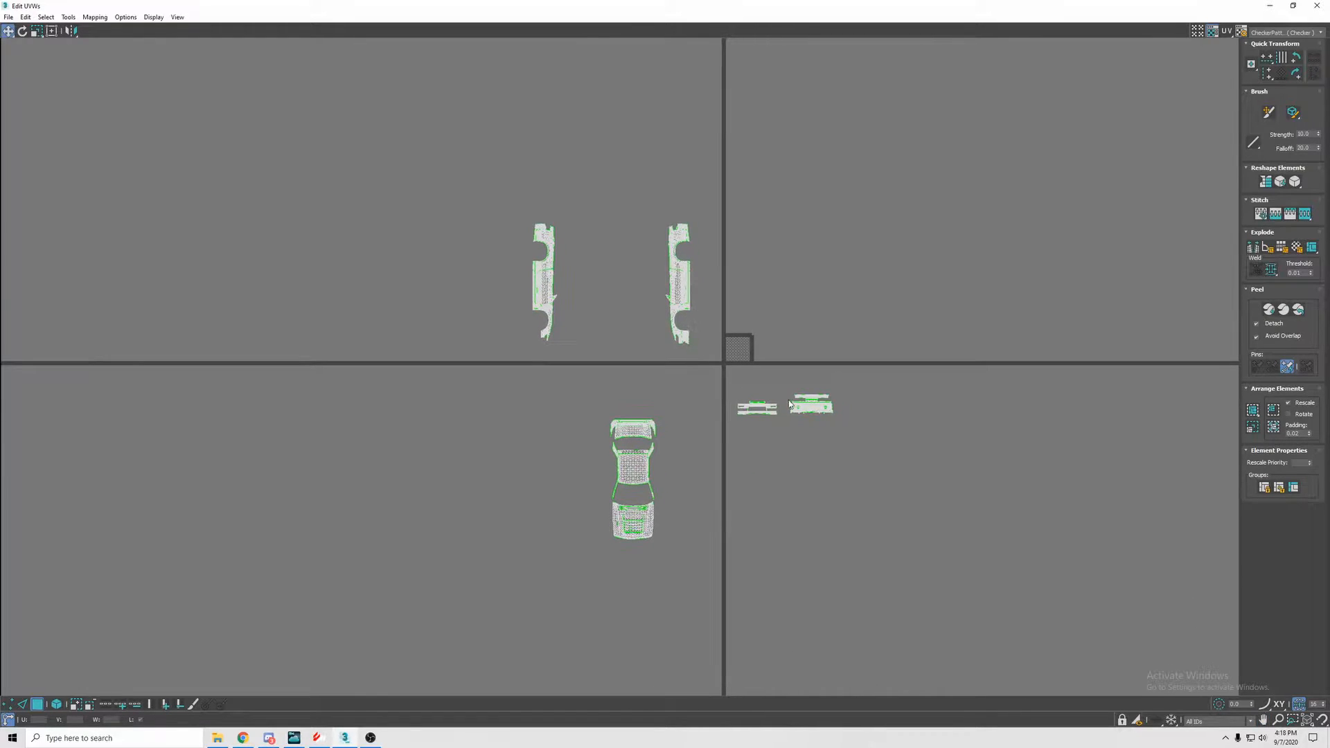
left_click_drag(872, 549, 844, 554)
left_click_drag(915, 435, 920, 424)
left_click_drag(647, 365, 656, 385)
- Move the top panels' UV shell up between the two side shells, close beside the right one
left_click_drag(451, 367, 607, 634)
left_click_drag(674, 557, 672, 551)
left_click_drag(627, 457, 635, 267)
scroll(653, 294, "up", 5)
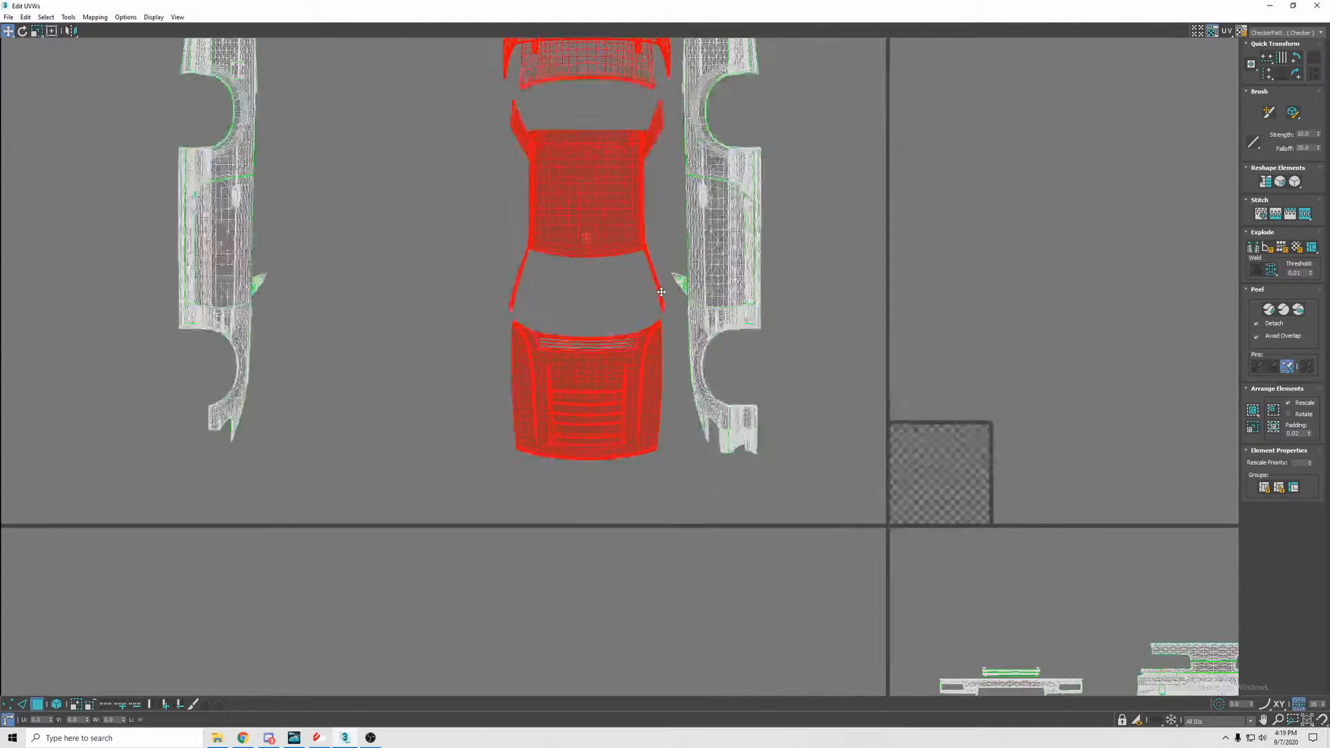
scroll(652, 305, "down", 2)
left_click_drag(629, 281, 563, 275)
- Move the left side UV shell next to the top panels, matching the gap on the other side
left_click_drag(131, 72, 339, 573)
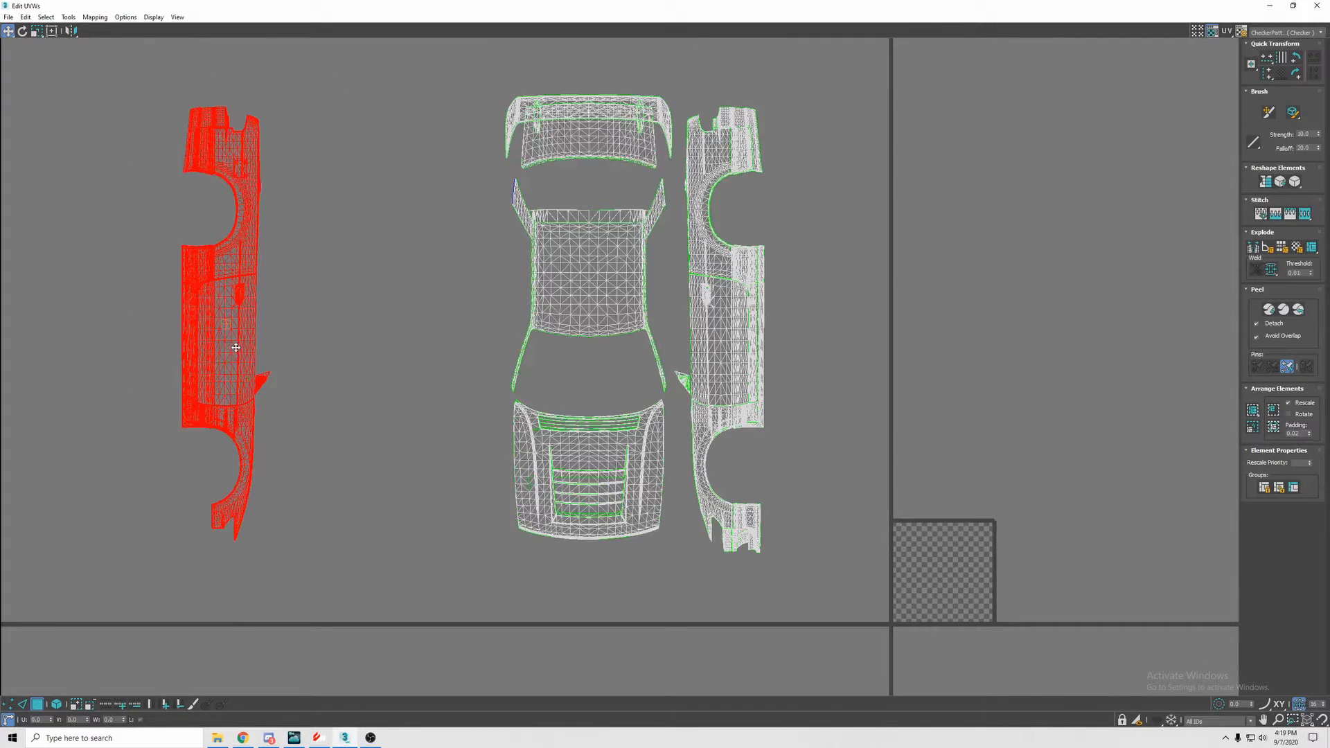
left_click_drag(236, 347, 466, 366)
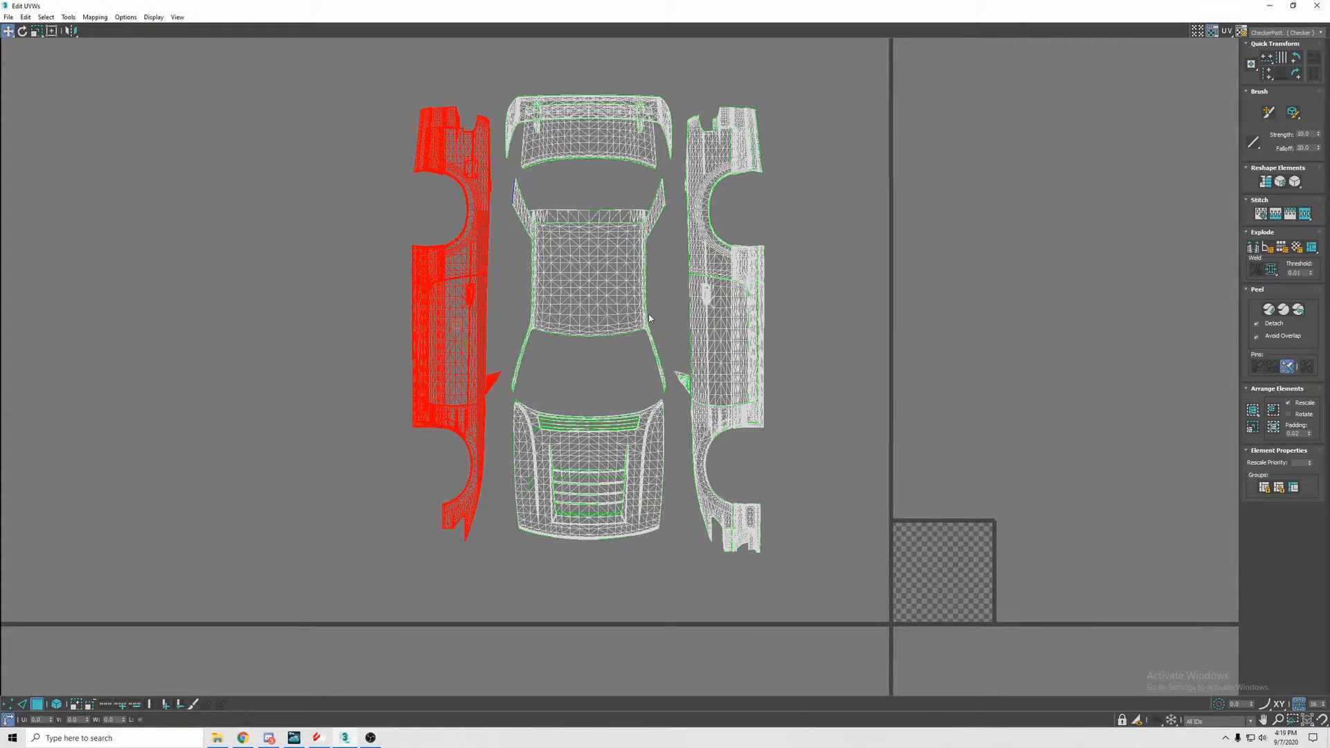
scroll(649, 317, "down", 4)
- Move the front-end UV shell directly below the hood, centred on the top panels
left_click_drag(677, 329, 550, 287)
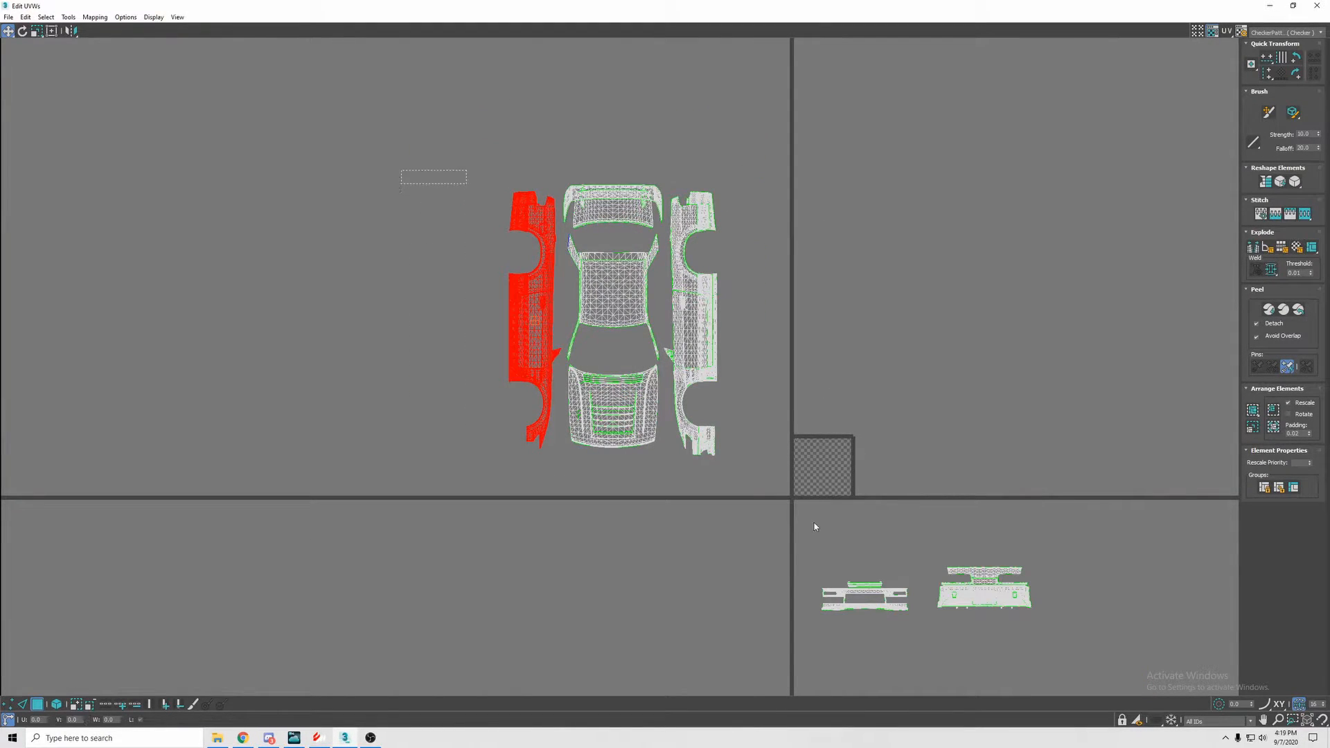
left_click_drag(918, 641, 920, 641)
left_click_drag(873, 588, 694, 528)
left_click_drag(789, 564, 606, 473)
scroll(612, 464, "up", 8)
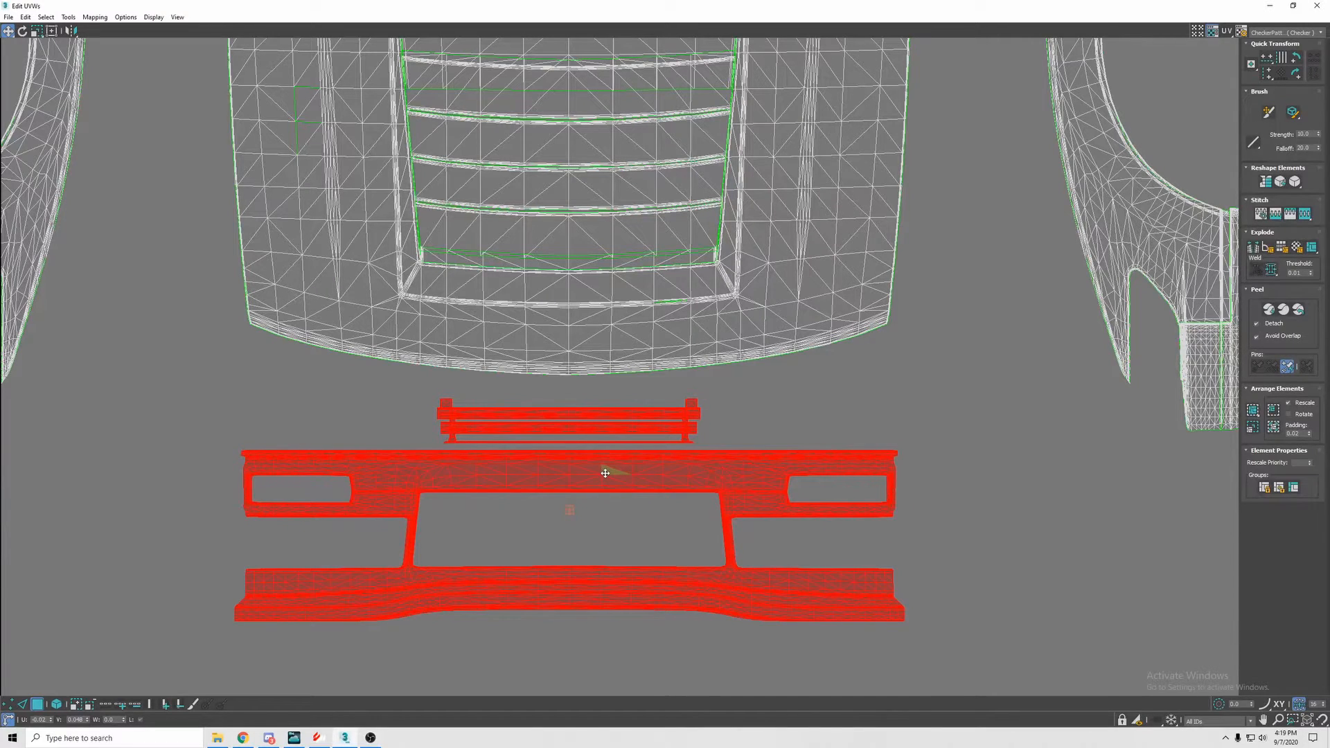
left_click(908, 463)
- Move the rear-end UV shell above the trunk, centred on the top panels, and flip it vertically
scroll(915, 464, "down", 10)
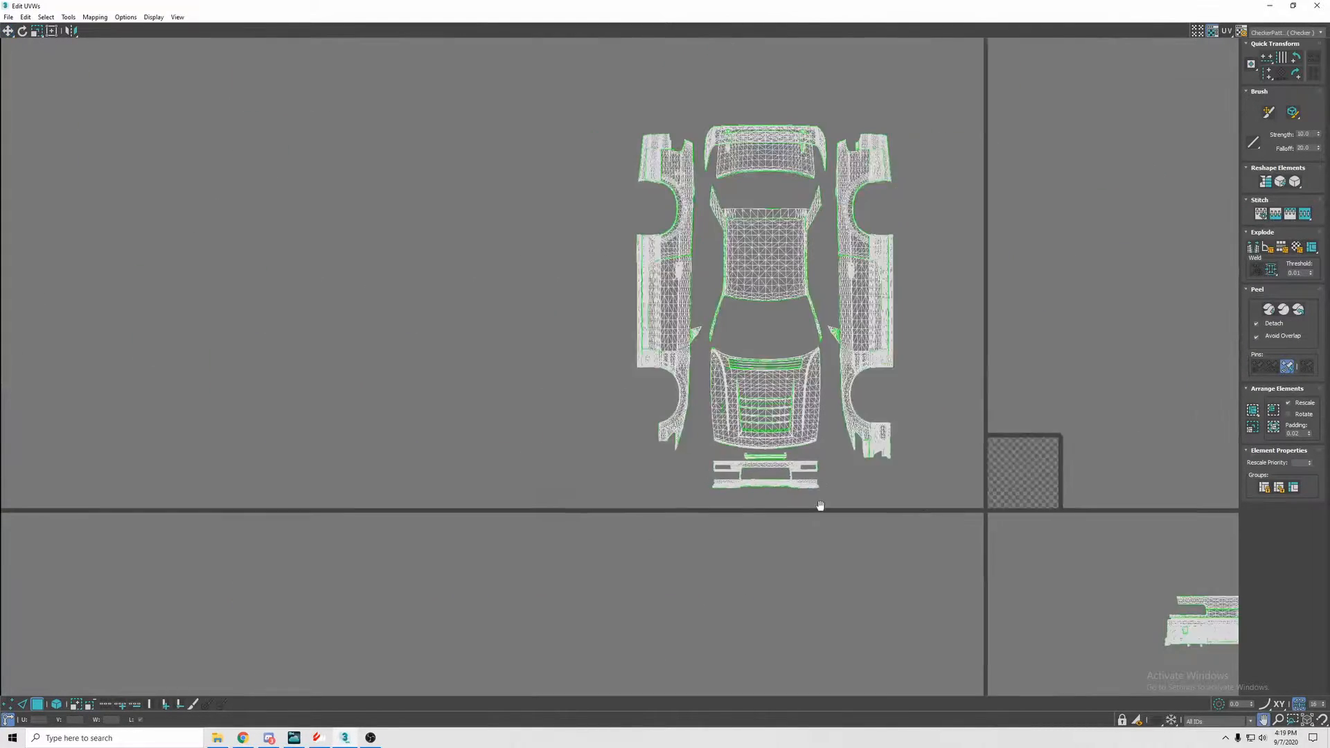
scroll(832, 549, "down", 1)
left_click_drag(1030, 659, 838, 538)
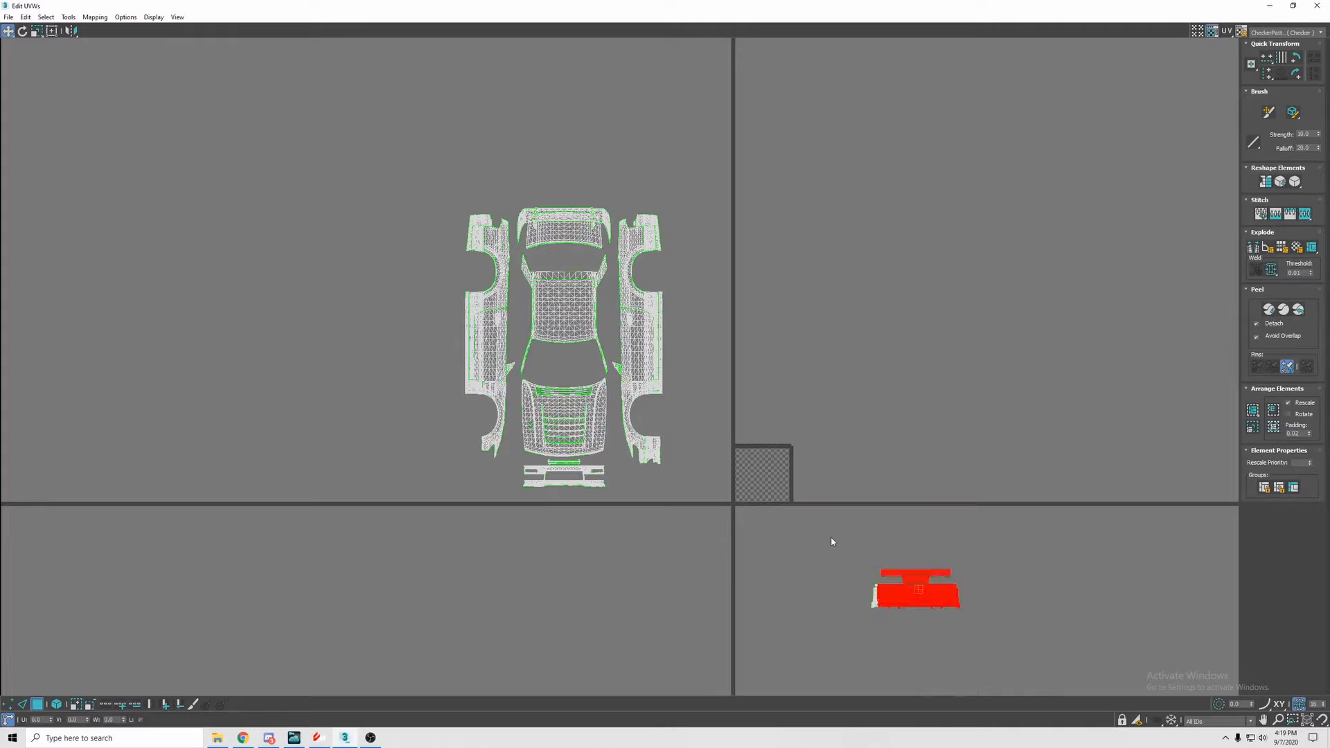
left_click_drag(904, 590, 549, 183)
scroll(567, 203, "up", 4)
scroll(568, 211, "up", 4)
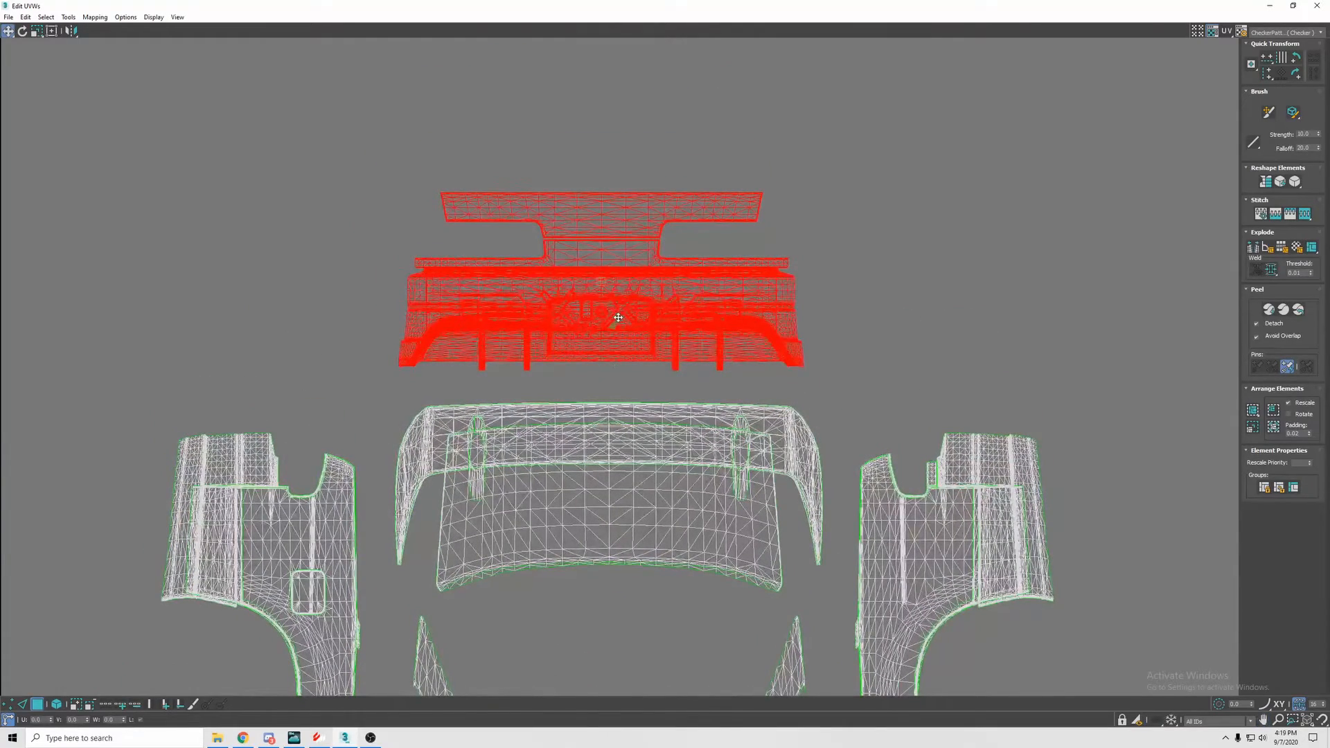
left_click_drag(629, 323, 630, 325)
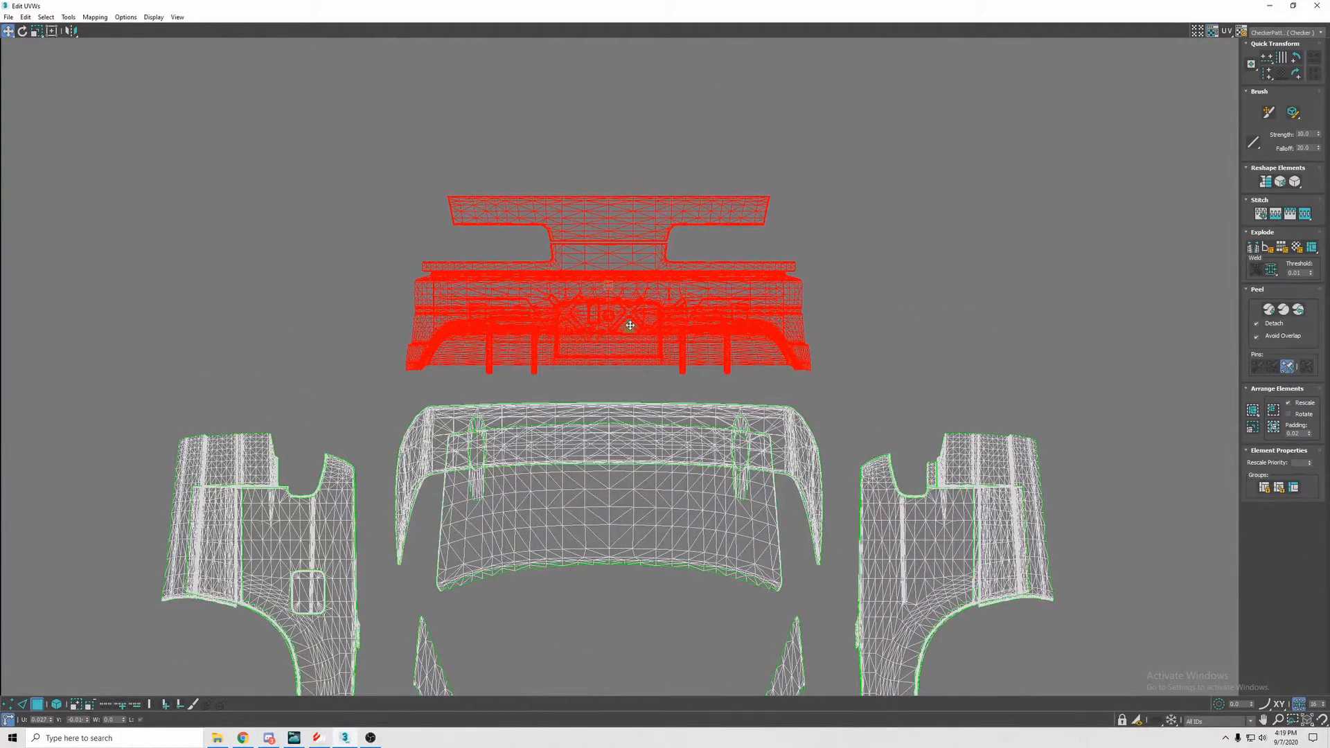
left_click_drag(73, 32, 74, 49)
scroll(724, 326, "down", 7)
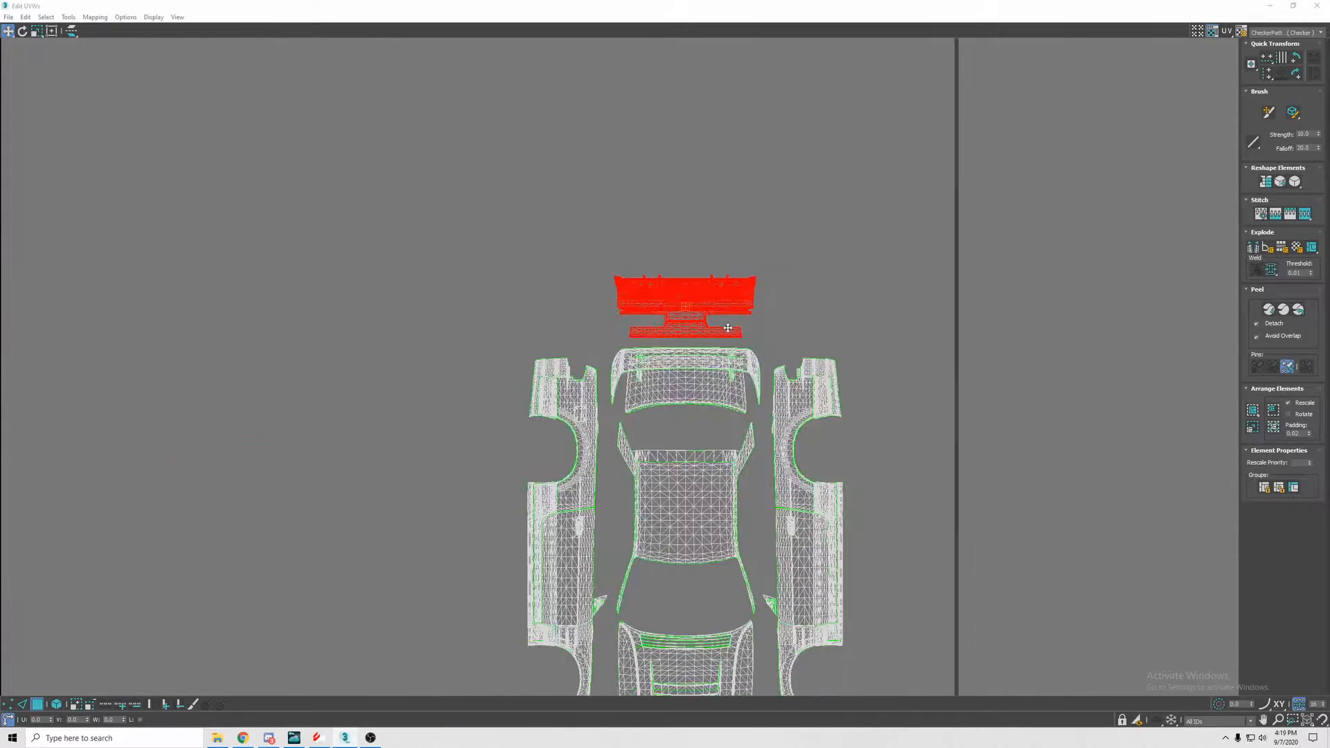
- Select all the arranged car UV shells together and move them onto the texture tile
middle_click_drag(802, 359, 761, 284)
mouse_move(485, 182)
left_mouse_down()
mouse_move(516, 201)
mouse_move(784, 572)
left_mouse_up()
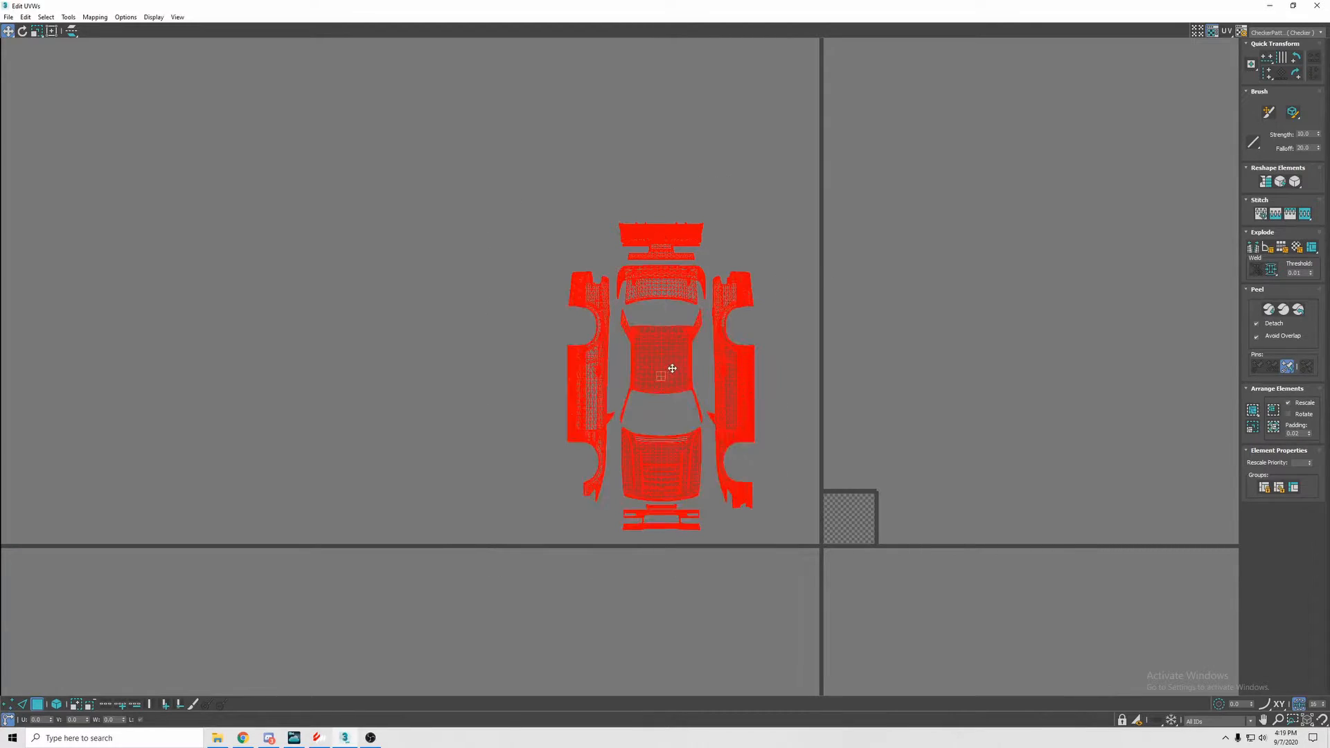
left_click_drag(857, 527, 861, 528)
middle_click_drag(1014, 508, 793, 363)
scroll(632, 376, "up", 3)
- Scale down the whole car UV layout and position it to fit inside the texture tile
key("r")
mouse_move(609, 385)
left_mouse_down()
mouse_move(579, 460)
mouse_move(603, 404)
left_mouse_up()
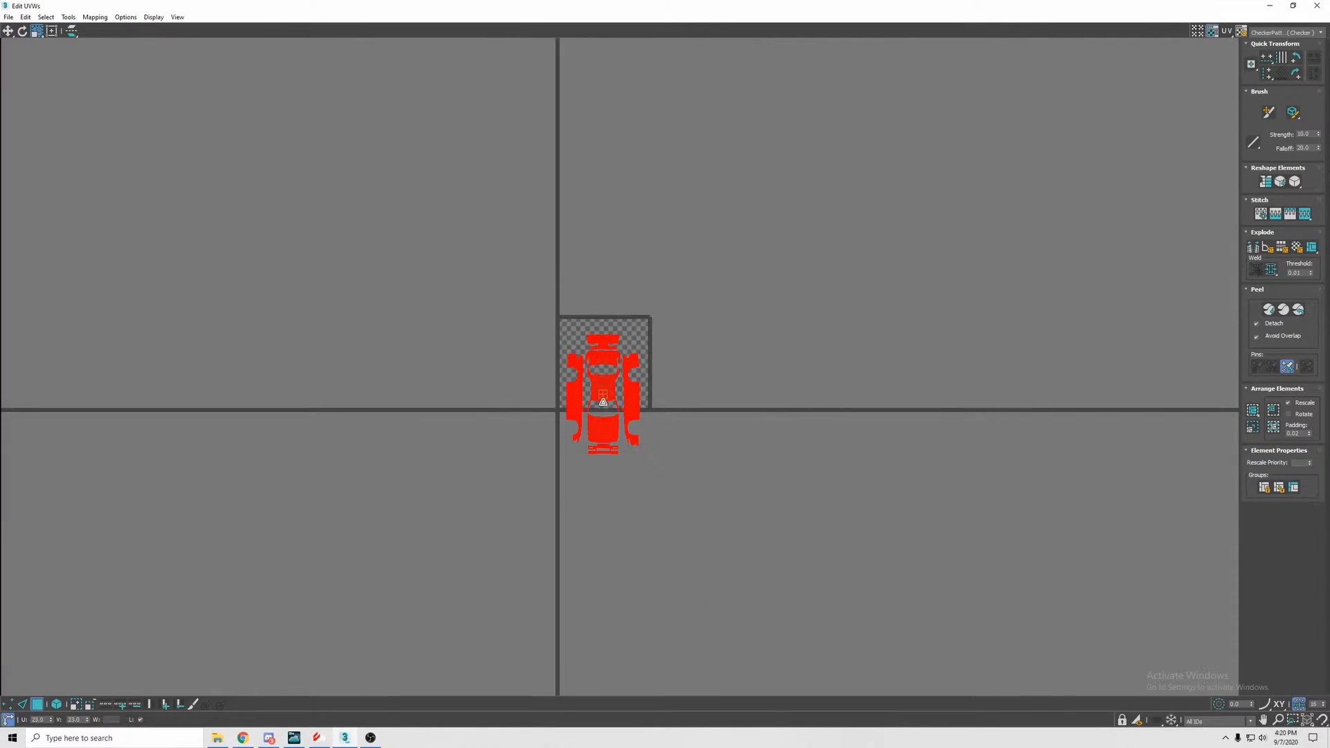
key("w")
scroll(599, 392, "up", 5)
left_click_drag(602, 338, 608, 295)
key("r")
left_click_drag(607, 299, 610, 310)
- Rotate the whole car UV layout a quarter turn clockwise so the front end points left
key("w")
key("e")
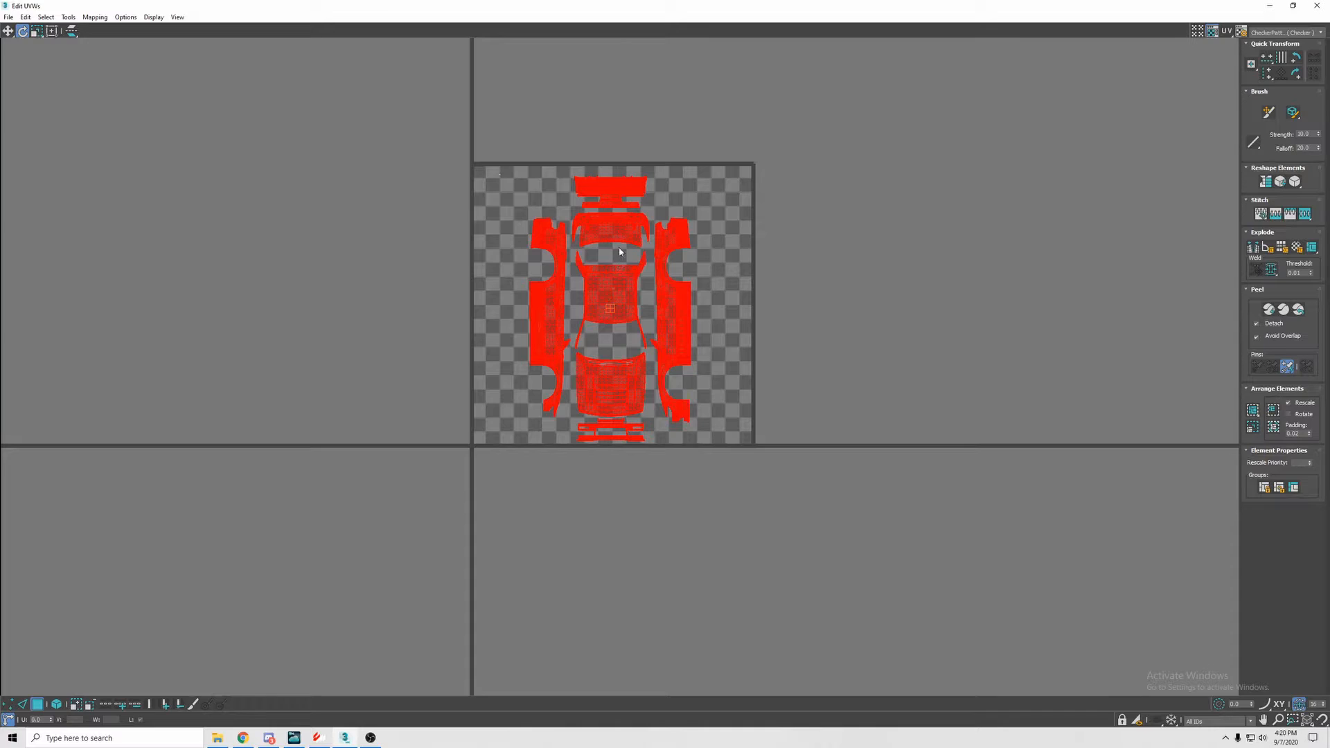
left_click(47, 734)
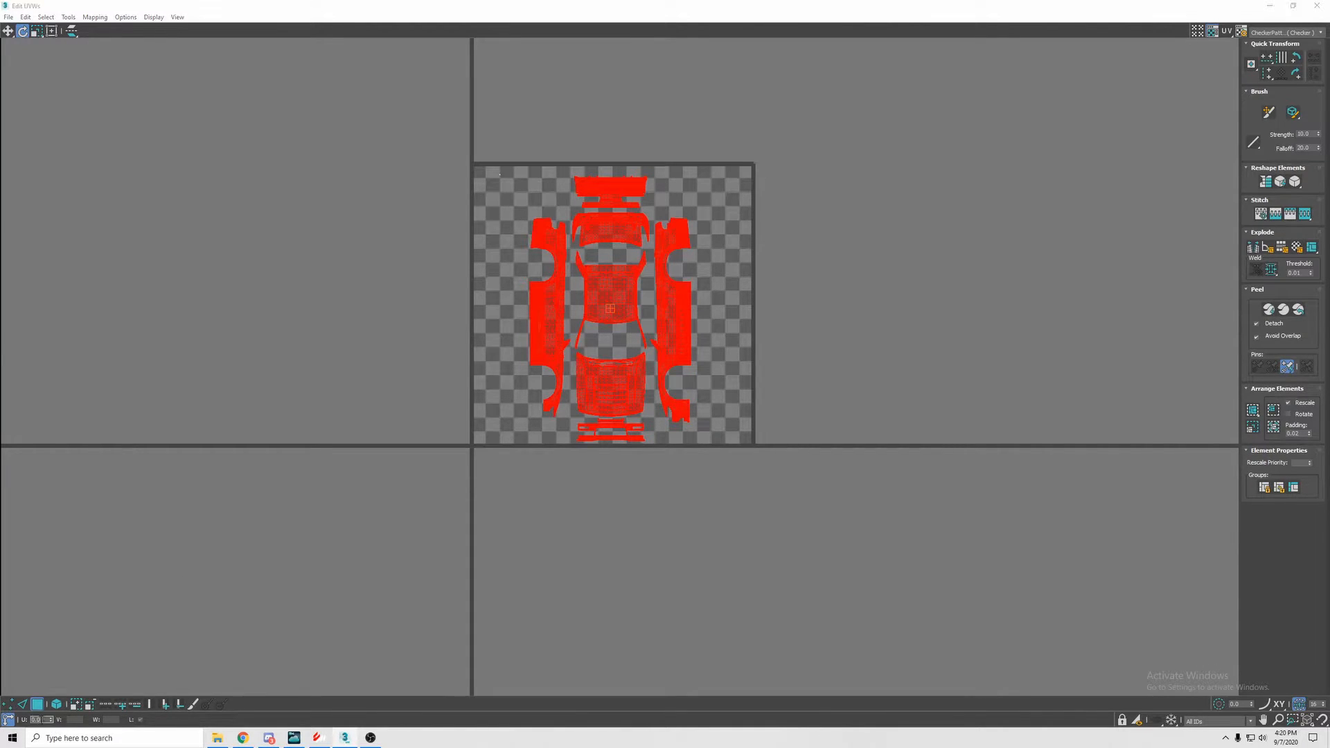
key("Return")
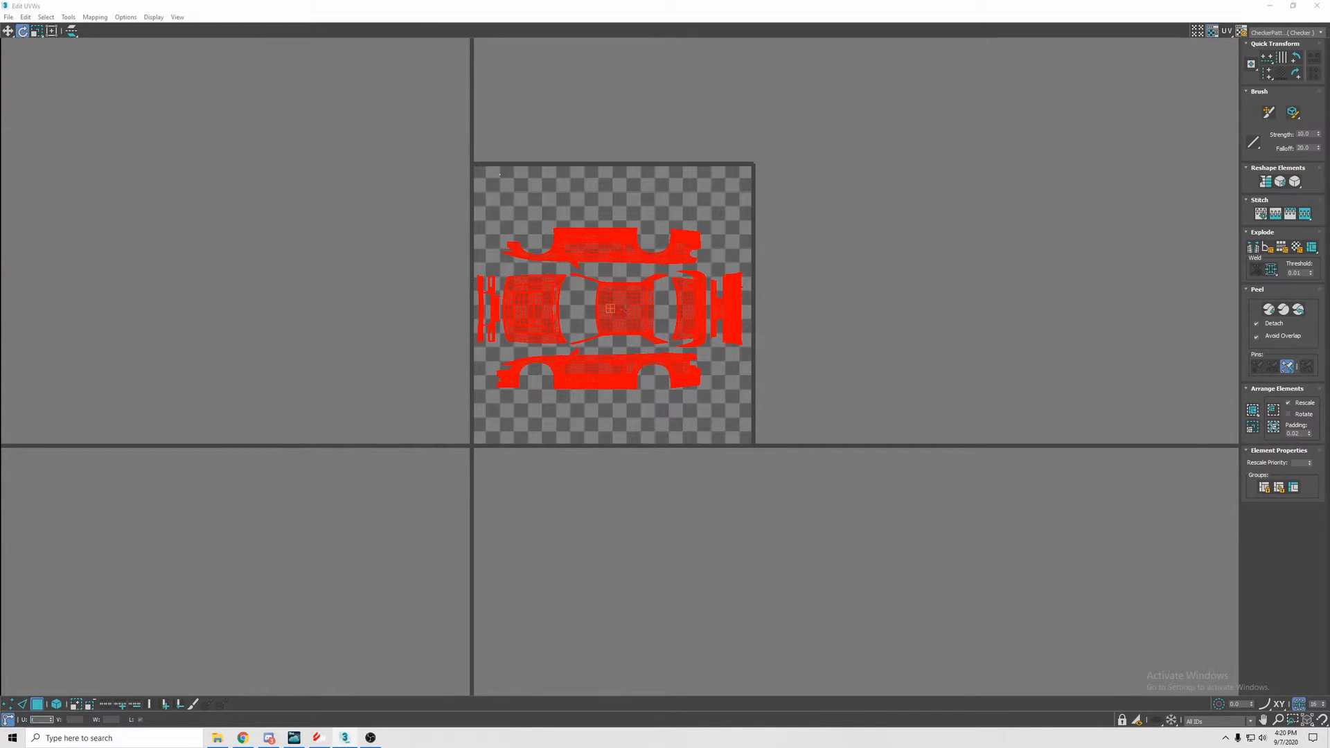
- Scale the whole car UV layout up slightly so it nearly spans the texture tile's width, and deselect it
scroll(629, 310, "up", 3)
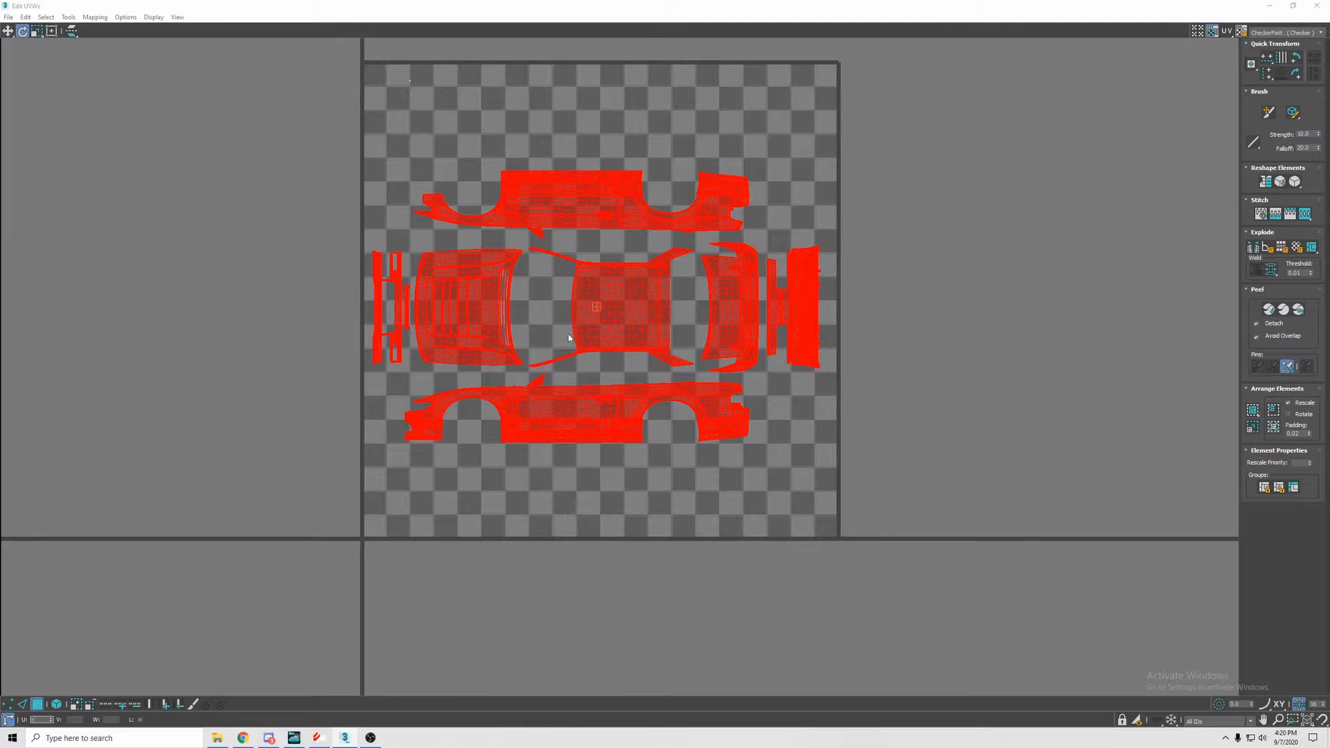
left_click(35, 31)
left_click_drag(601, 318, 604, 320)
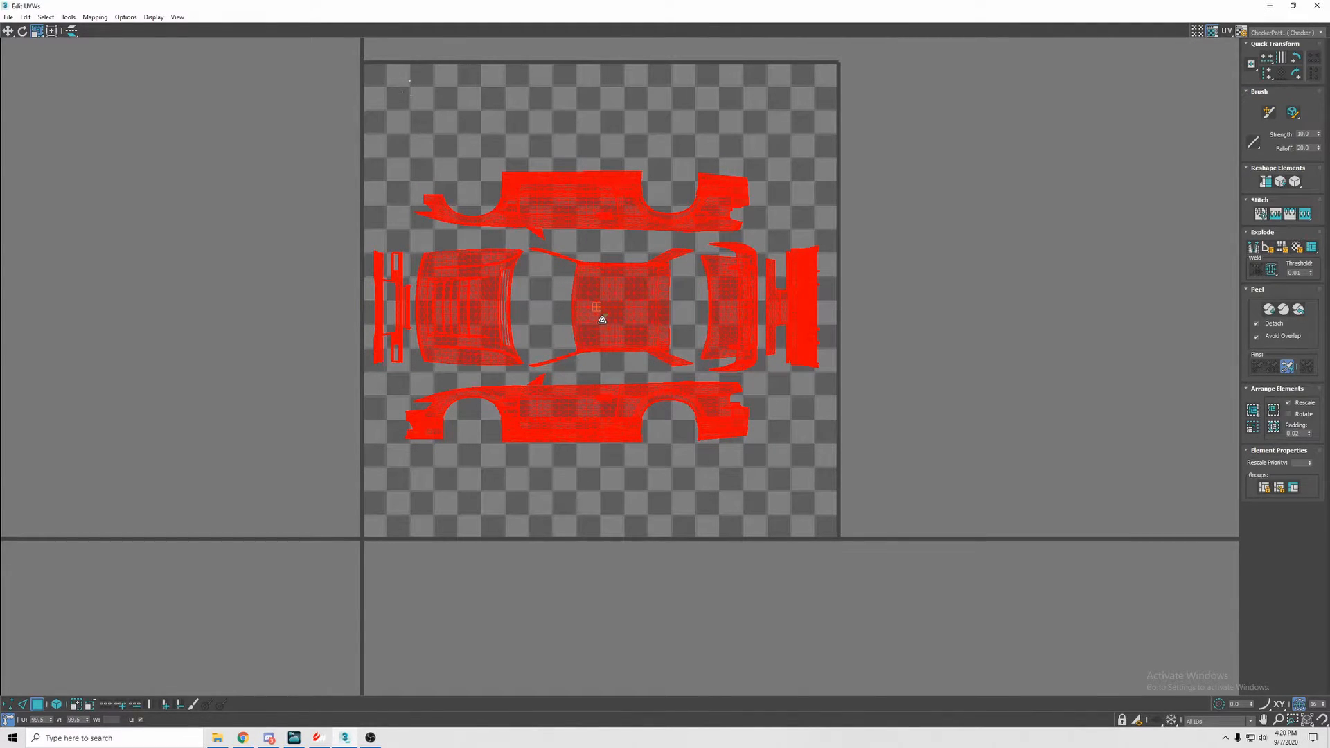
left_click_drag(601, 318, 641, 381)
key("w")
key("r")
left_click(746, 491)
key("w")
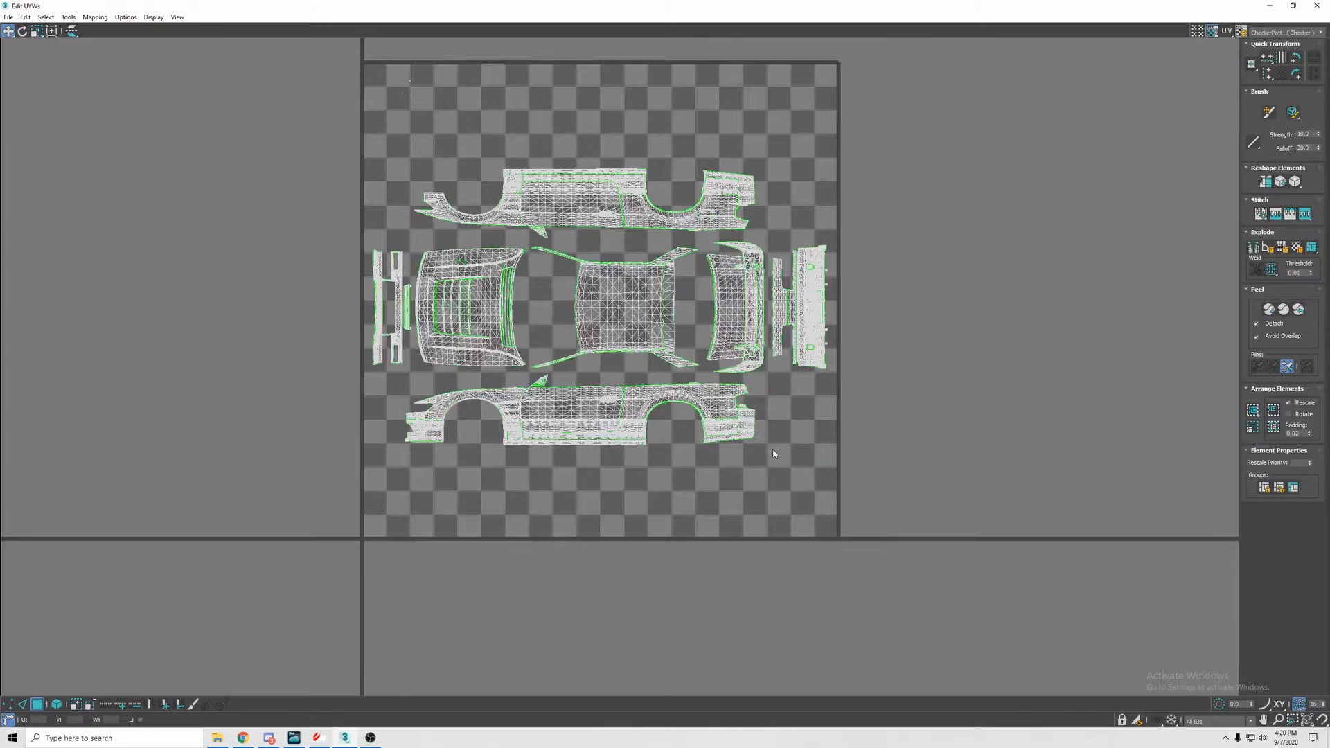
- Examine the spacing of the car UV shells and how the layout fits inside the texture tile
scroll(775, 448, "down", 2)
middle_click_drag(799, 428, 778, 415)
scroll(693, 399, "up", 3)
scroll(713, 417, "down", 1)
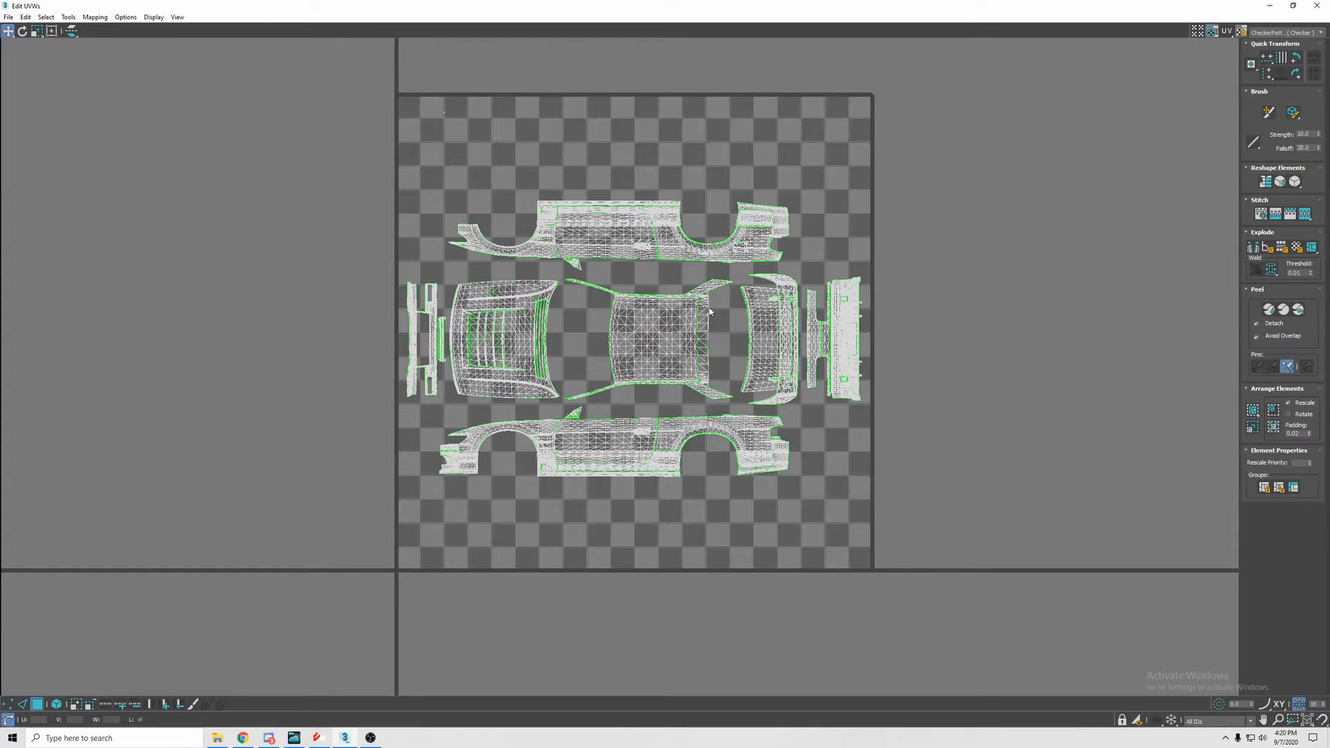
scroll(727, 329, "down", 2)
scroll(708, 388, "up", 4)
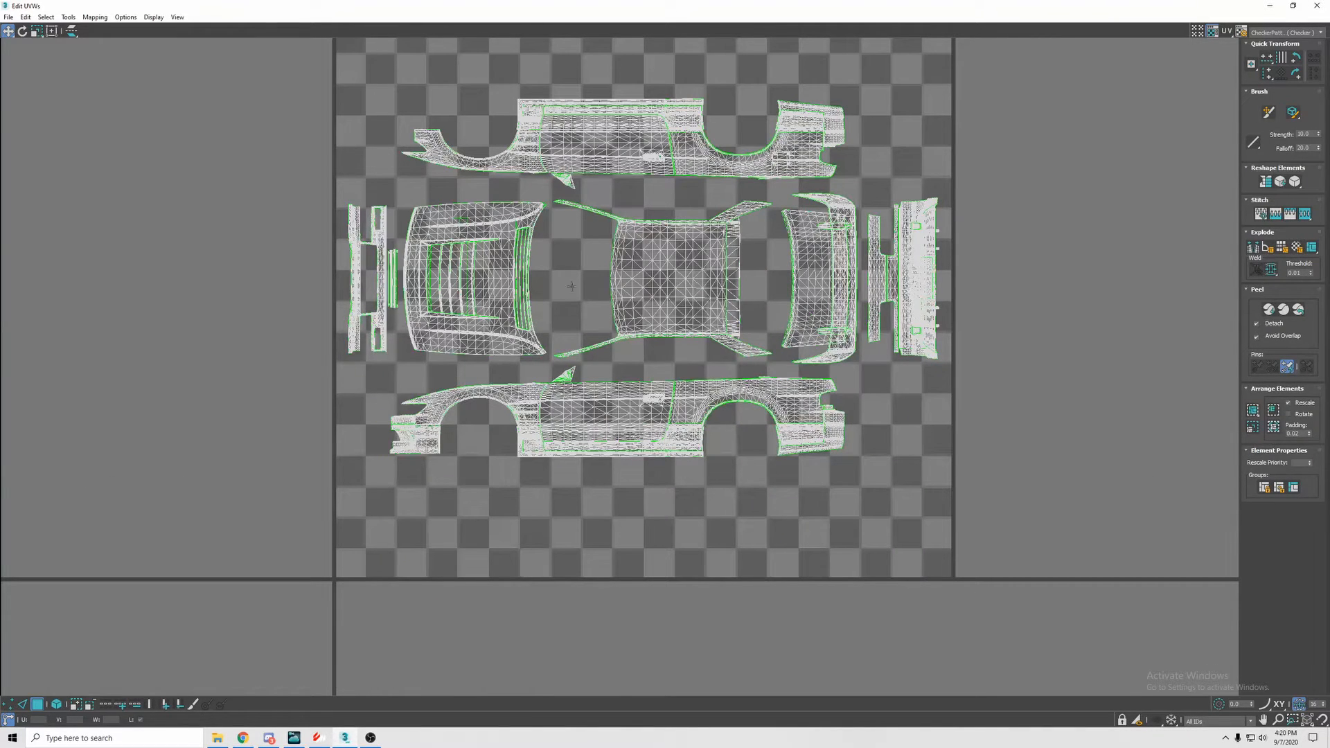
scroll(679, 344, "down", 1)
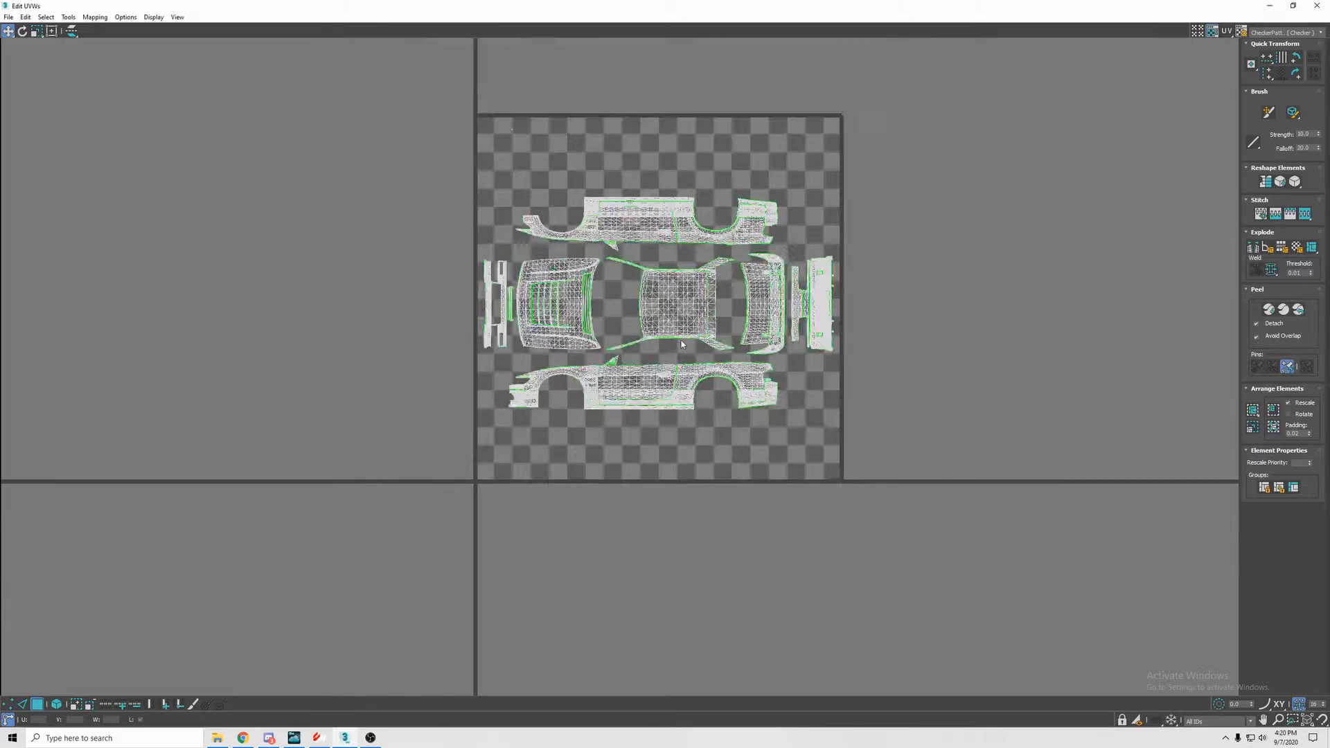
scroll(669, 357, "down", 1)
- Close the UV editor to return to the car model in the viewport
left_click_drag(772, 4, 534, 111)
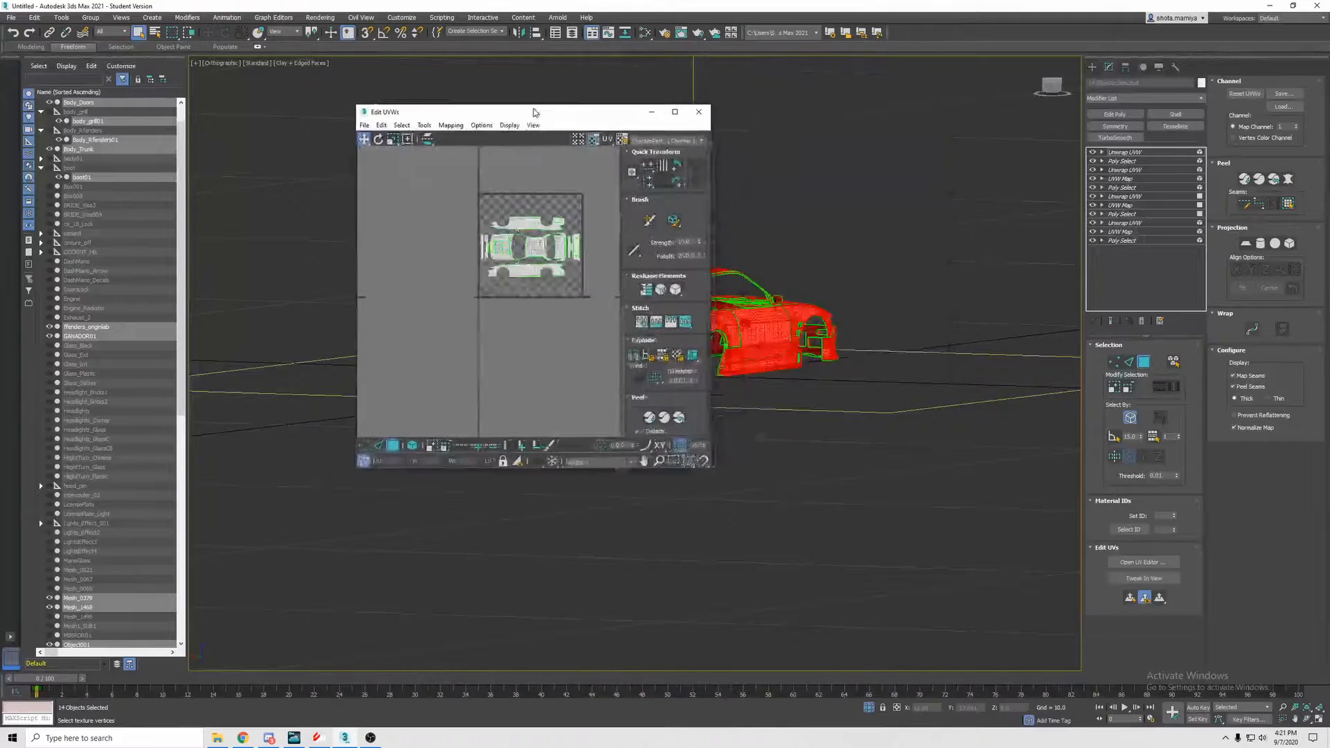
middle_click_drag(553, 216, 495, 261)
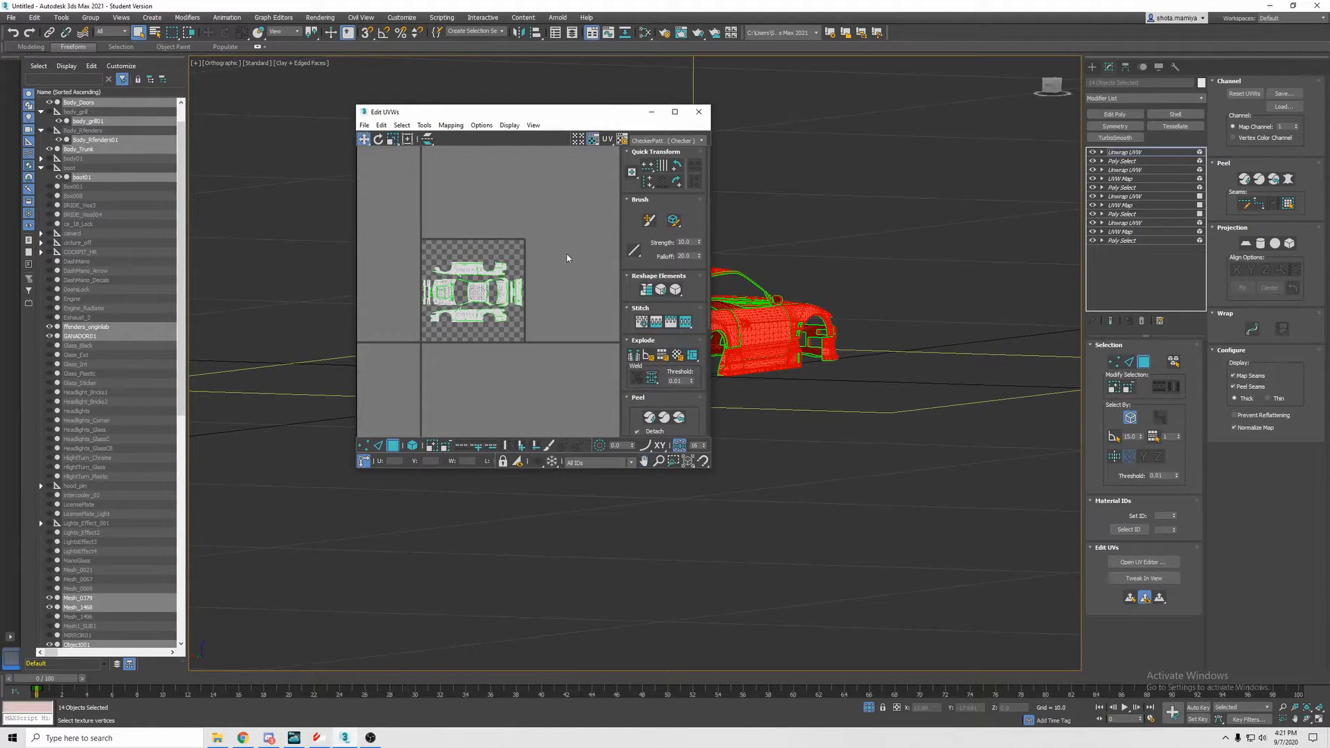
left_click(698, 112)
left_click(13, 18)
left_click(81, 182)
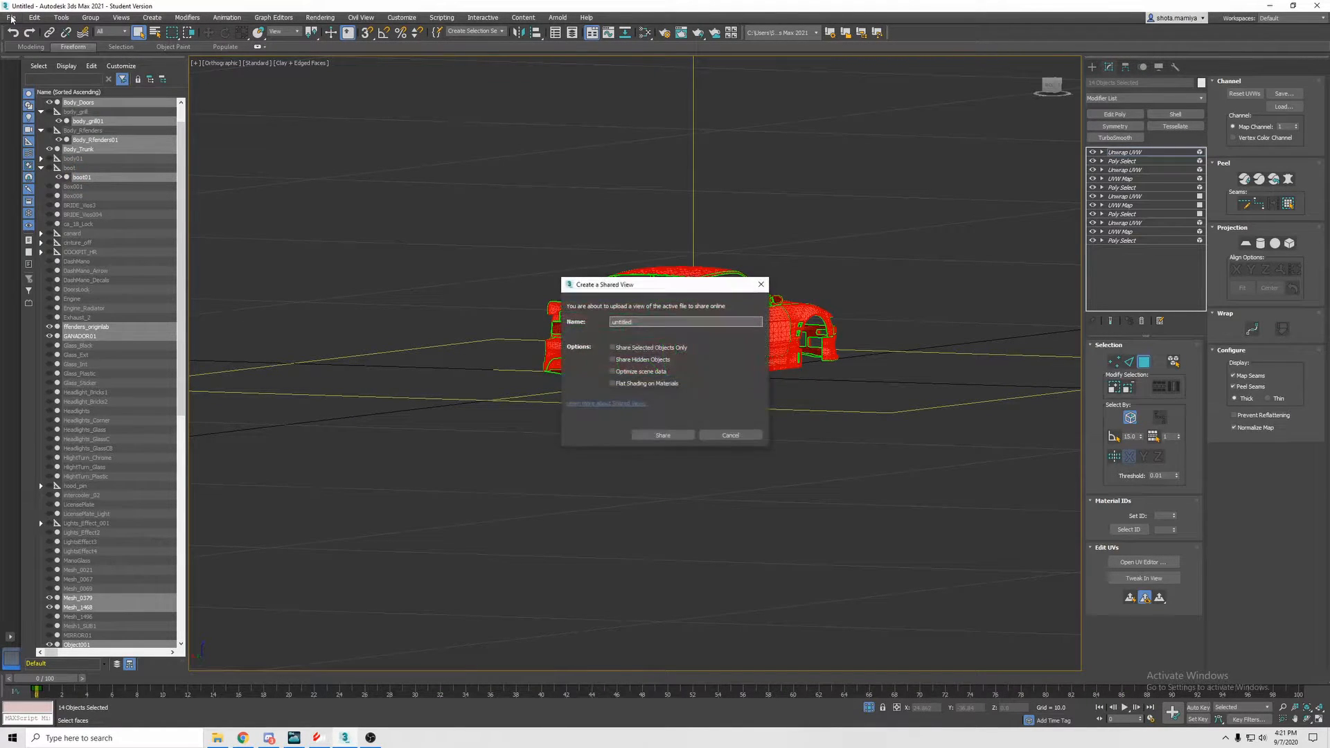
left_click(760, 287)
left_click(11, 17)
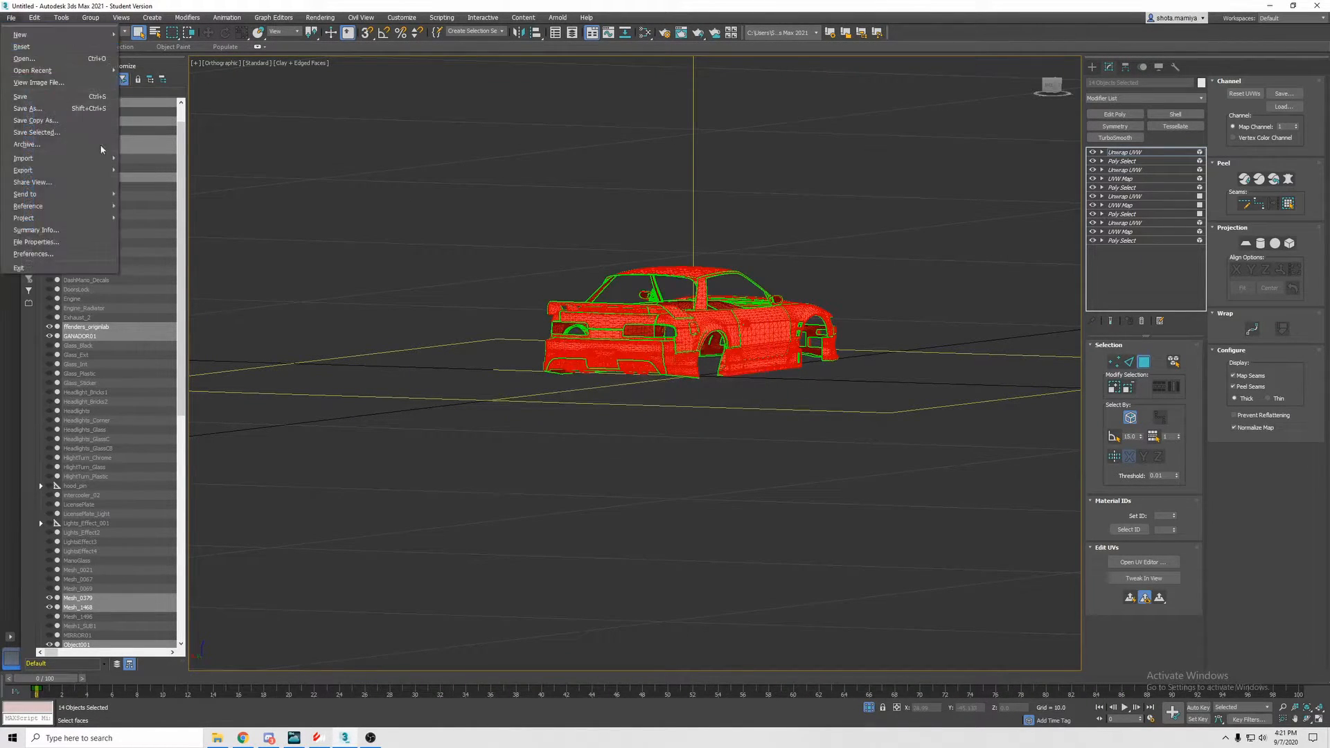
left_click(149, 182)
left_click(359, 20)
- Export the unwrapped car as an FBX over the existing tfs_ps13_origin_craven.fbx, accepting the offered export options
left_click(11, 18)
left_click(149, 181)
left_click(215, 57)
double_click(98, 160)
double_click(102, 82)
double_click(108, 140)
double_click(90, 90)
left_click(724, 384)
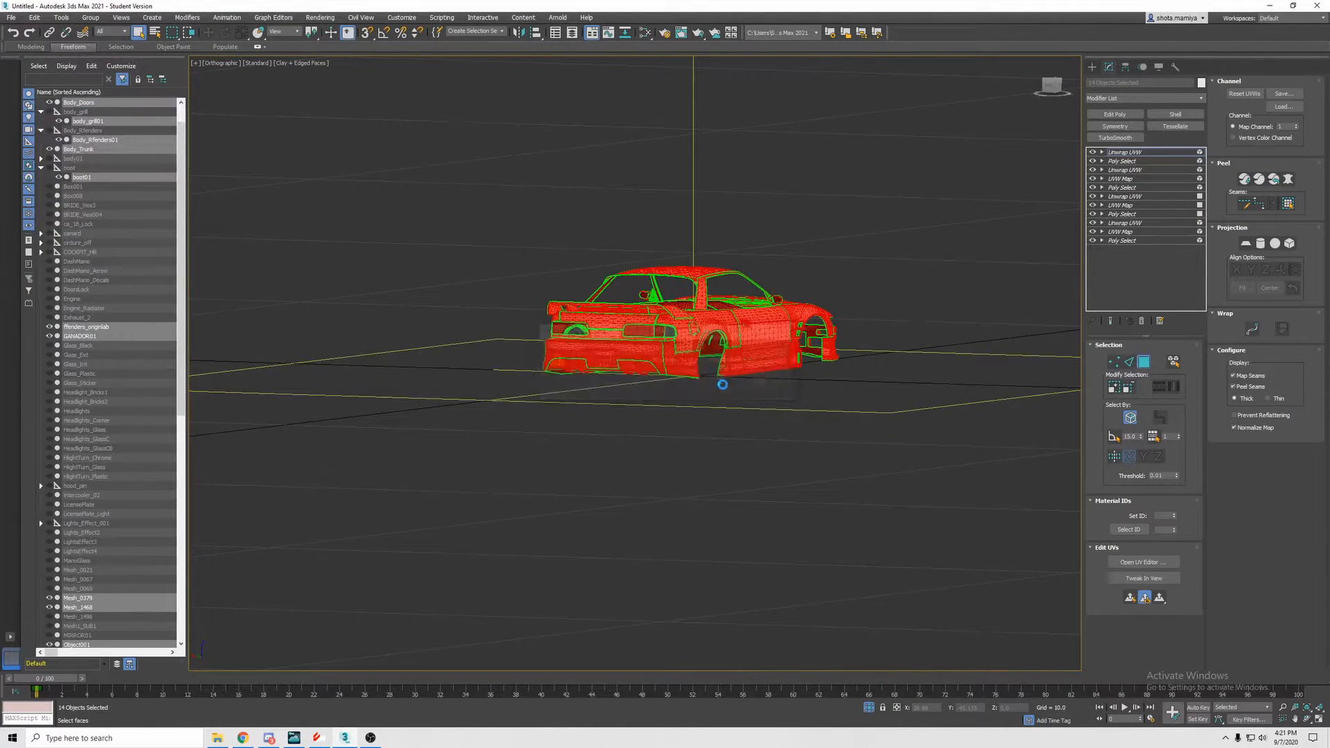
scroll(669, 455, "down", 5)
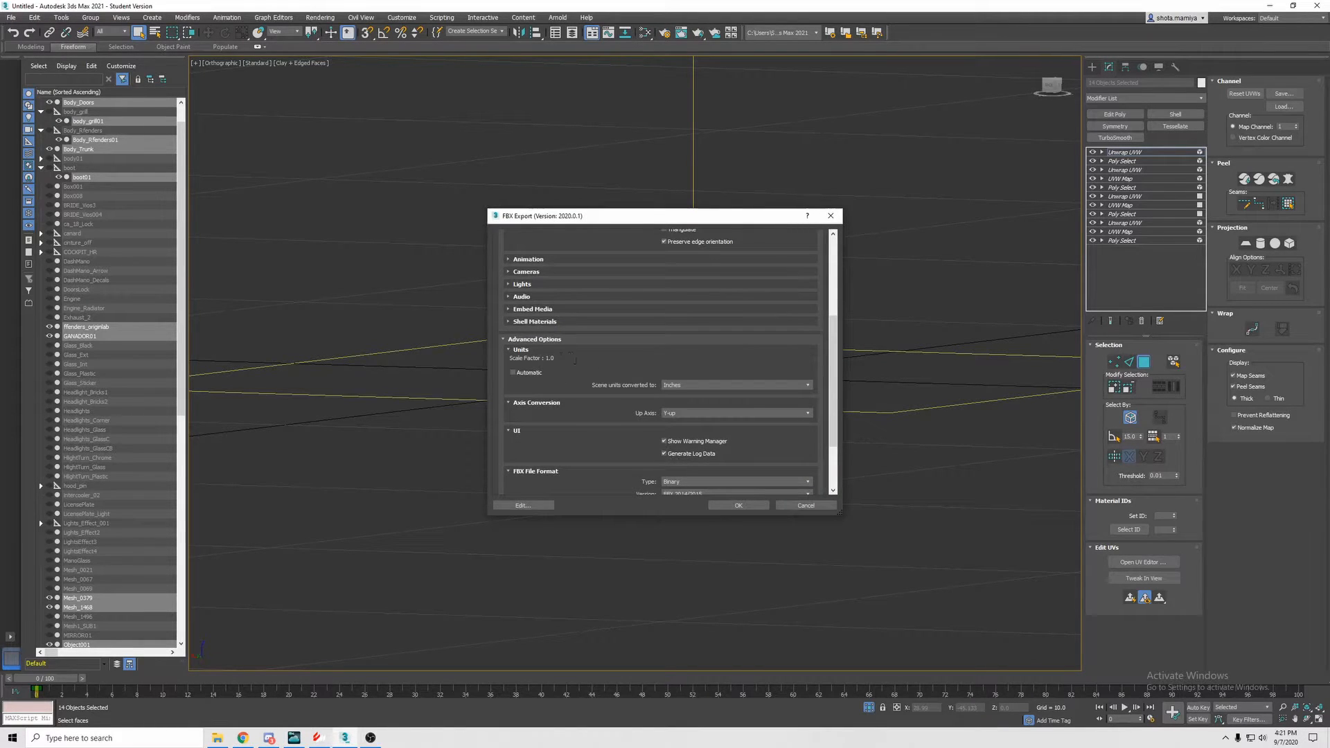
scroll(611, 466, "down", 2)
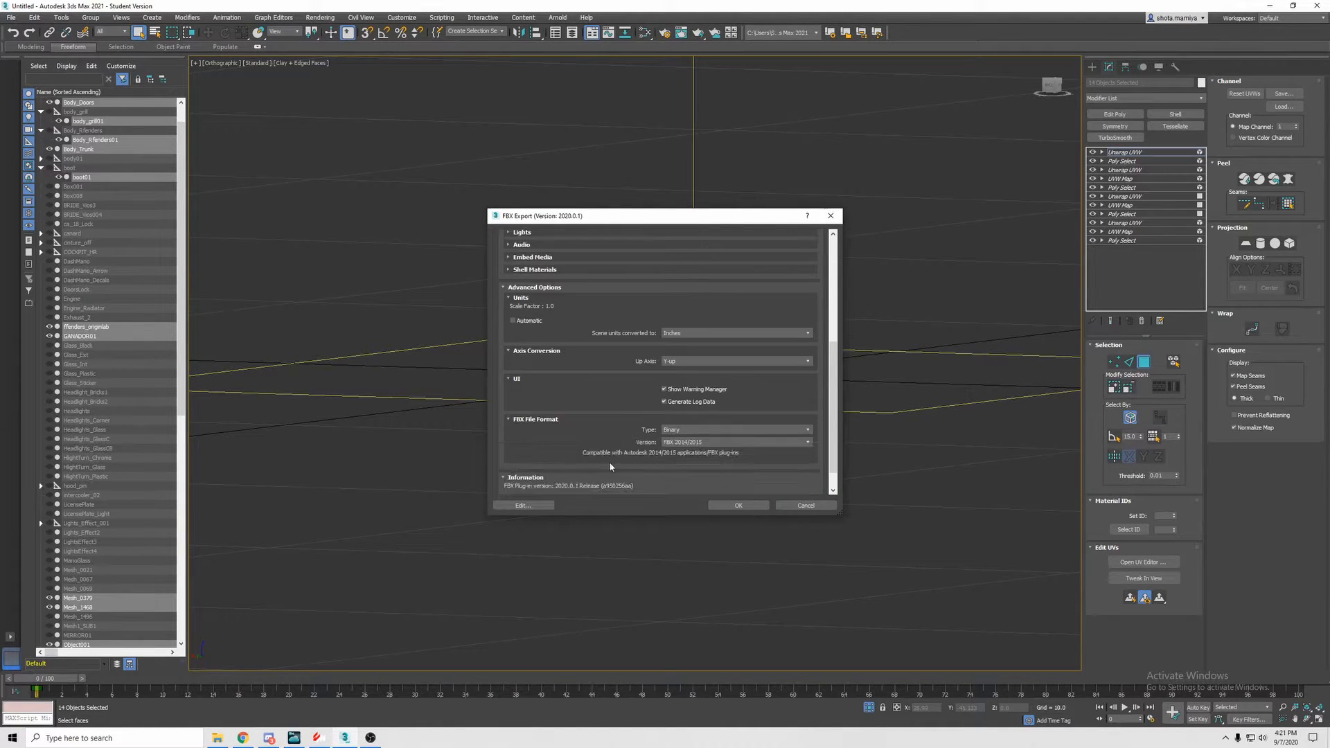
left_click(738, 505)
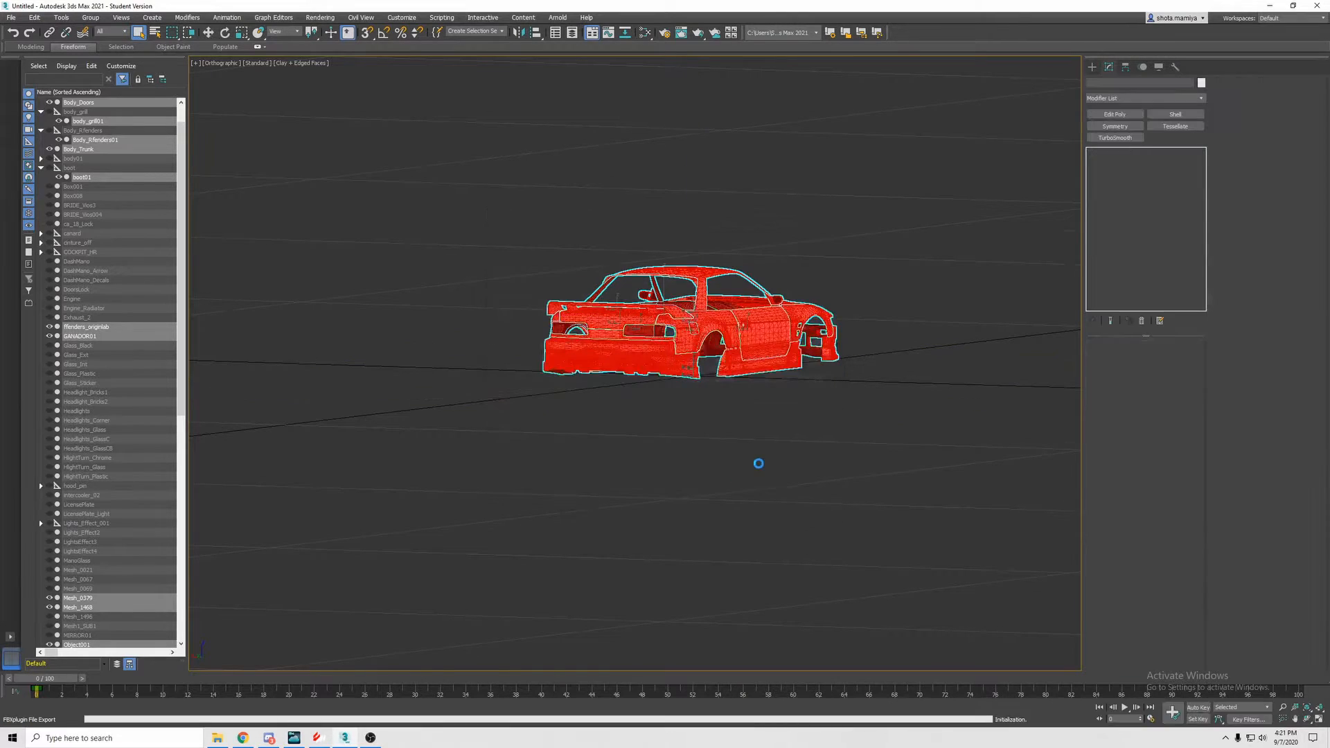
- Switch to ksEditor with the exported car FBX and load the 3_clear weather and the default PPFx
left_click(218, 737)
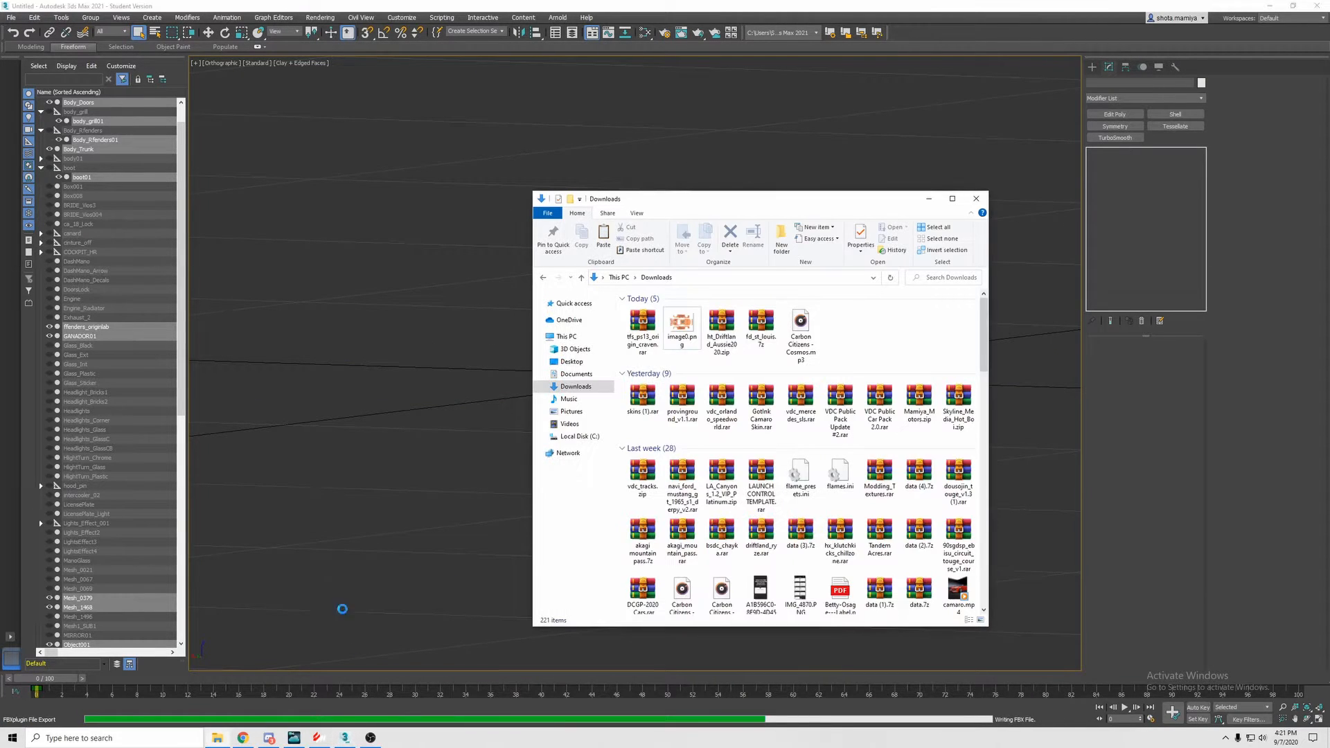
left_click(572, 377)
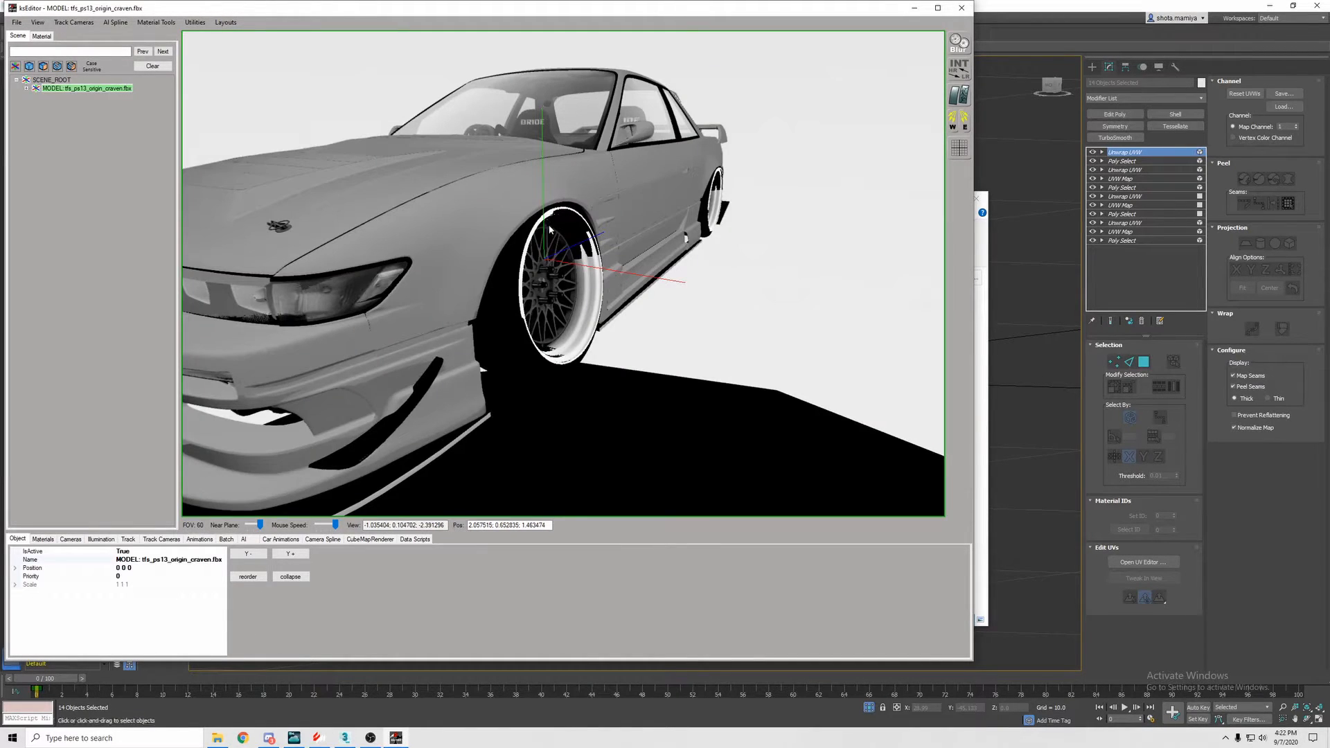
left_click_drag(552, 230, 184, 441)
left_click(101, 539)
left_click(305, 622)
left_click(313, 650)
left_click(361, 622)
left_click(444, 626)
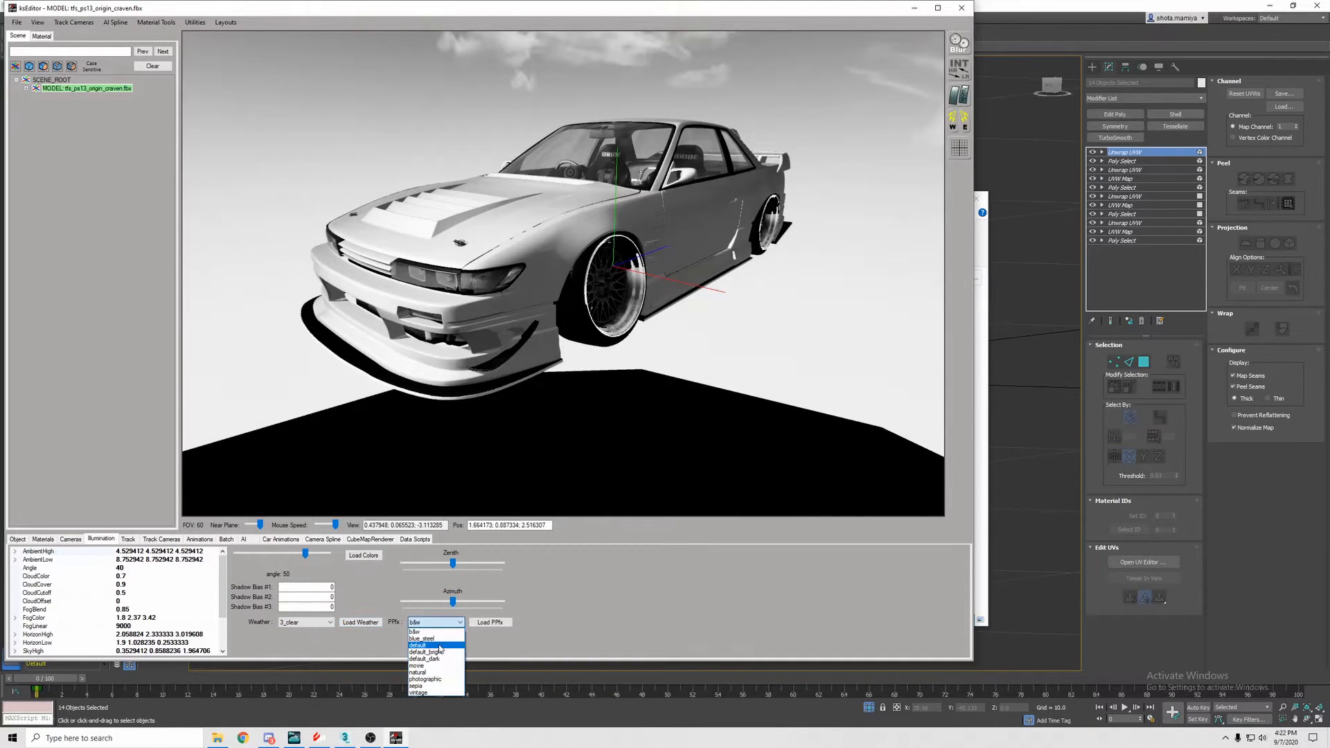
left_click(442, 649)
left_click(490, 623)
- Select the Glass_Sticker mesh on the car's side window and set IsTransparent to True, checking the glass from behind
left_click_drag(683, 402, 467, 384)
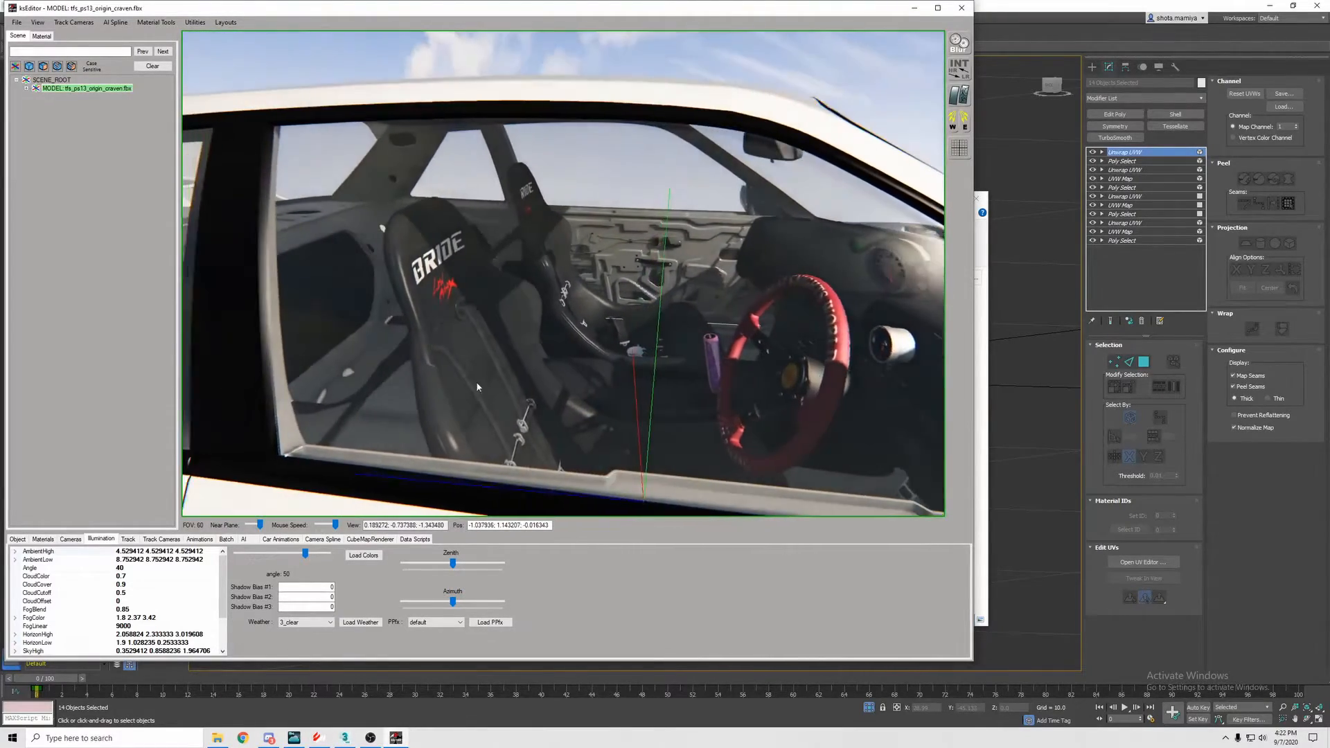
scroll(467, 383, "down", 4)
left_click(546, 282)
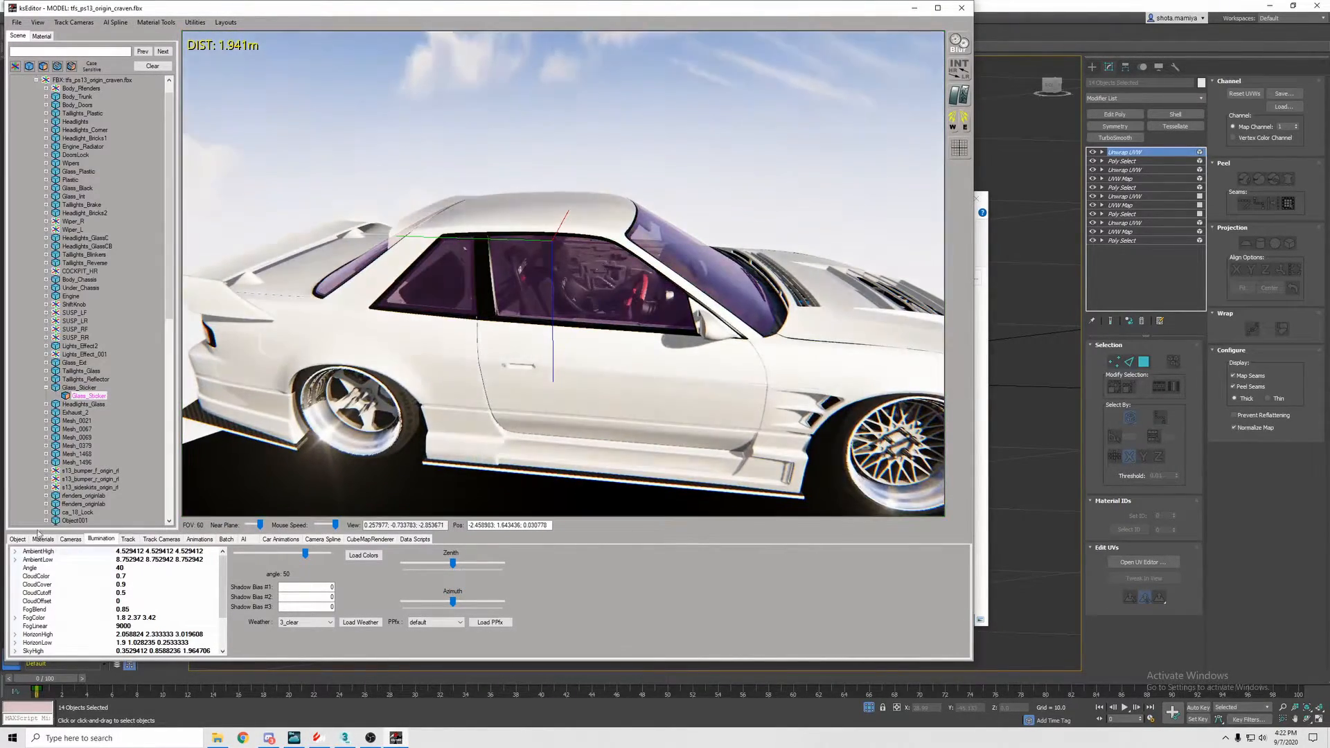
left_click(17, 539)
left_click(124, 586)
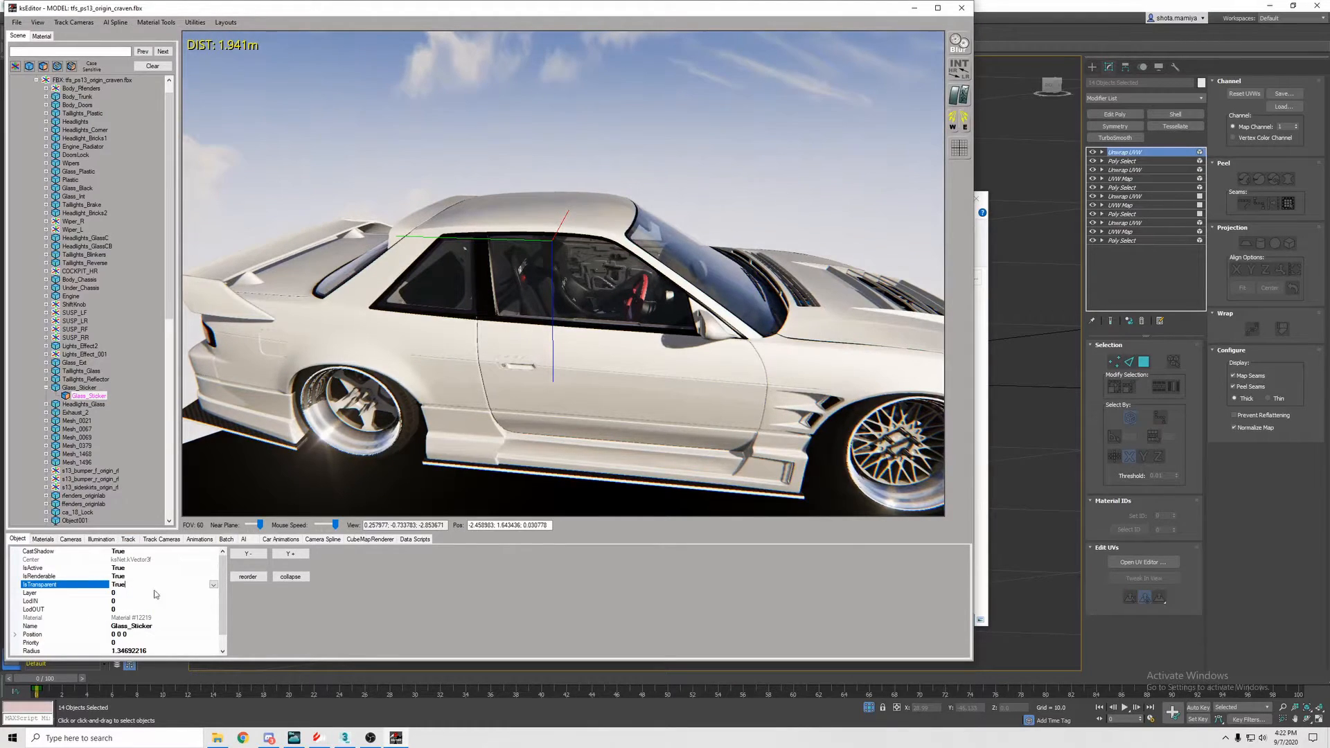
double_click(154, 584)
double_click(142, 584)
double_click(141, 584)
double_click(142, 584)
left_click_drag(514, 397, 272, 392)
key("Up")
key("Down")
key("Down")
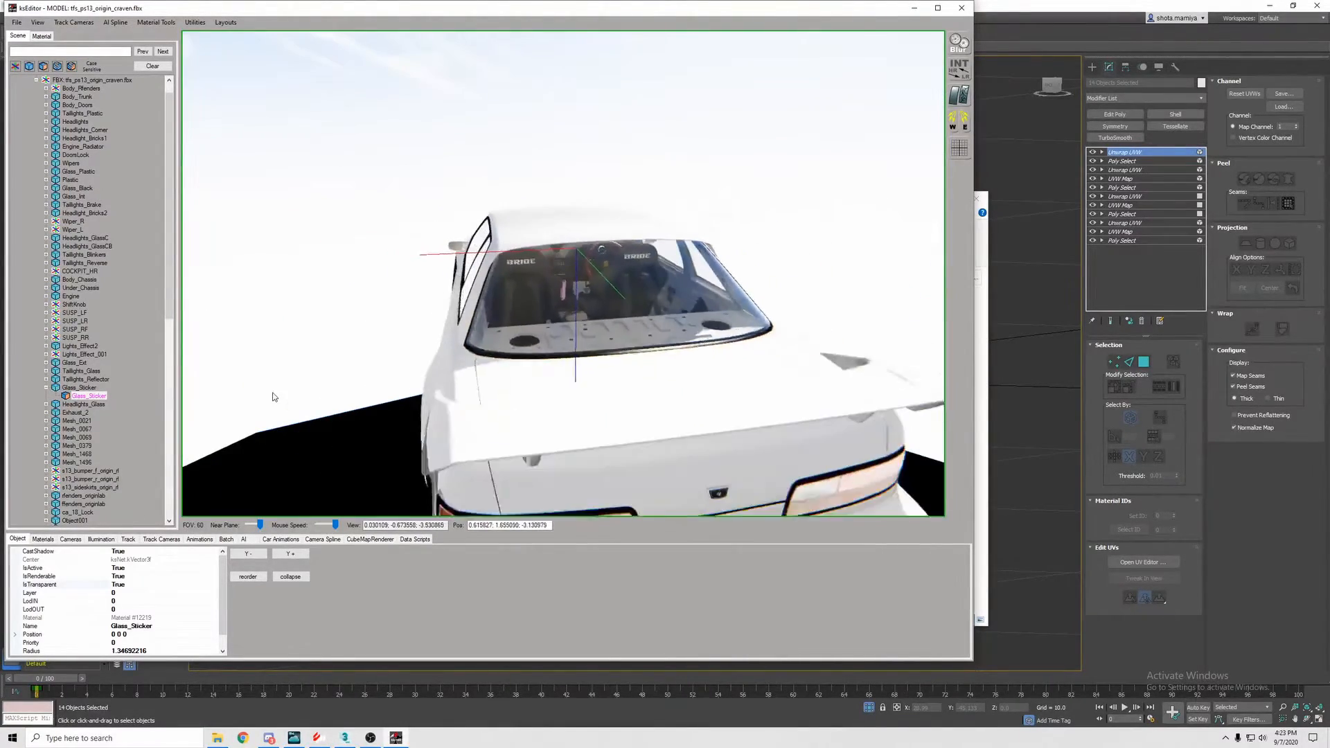
- Bring up the car's materials list and review its used and unnecessary textures with Texture Review
left_click(42, 539)
mouse_move(226, 572)
left_mouse_down()
mouse_move(217, 615)
mouse_move(222, 558)
left_mouse_up()
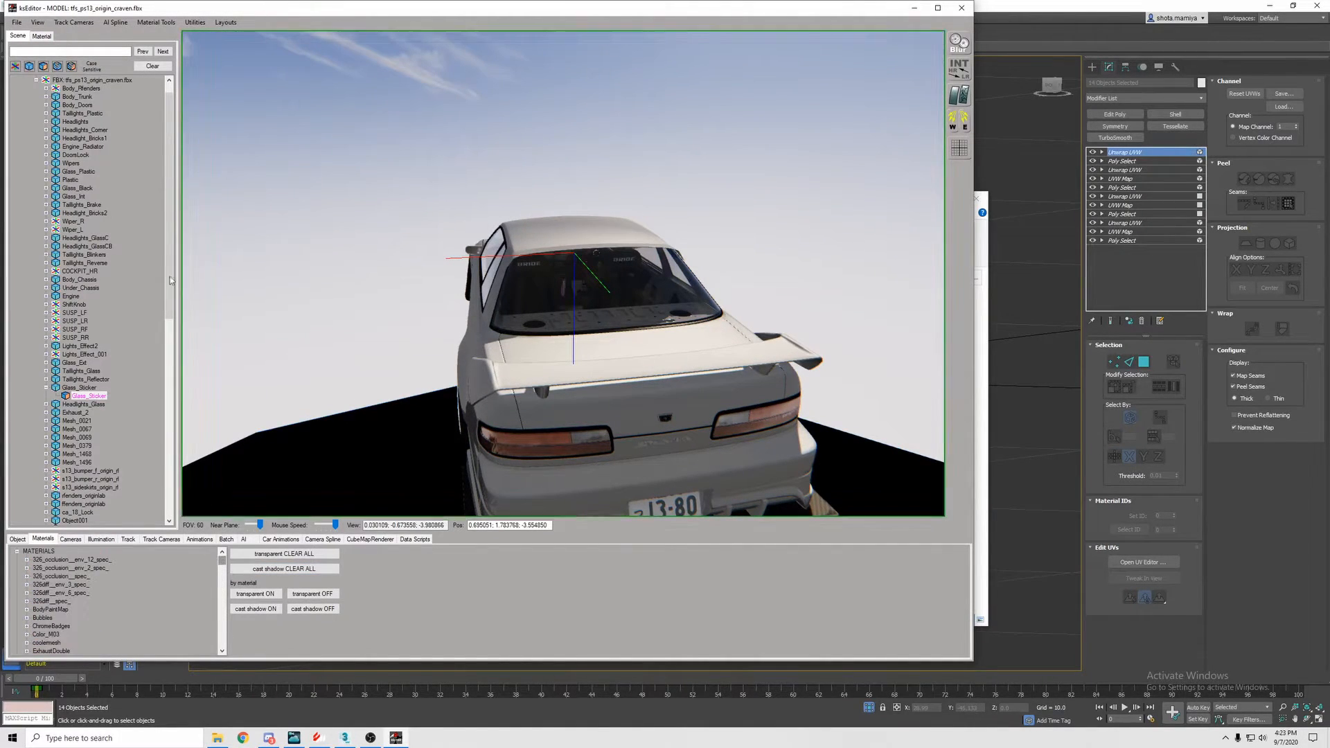
left_click(196, 22)
left_click(205, 35)
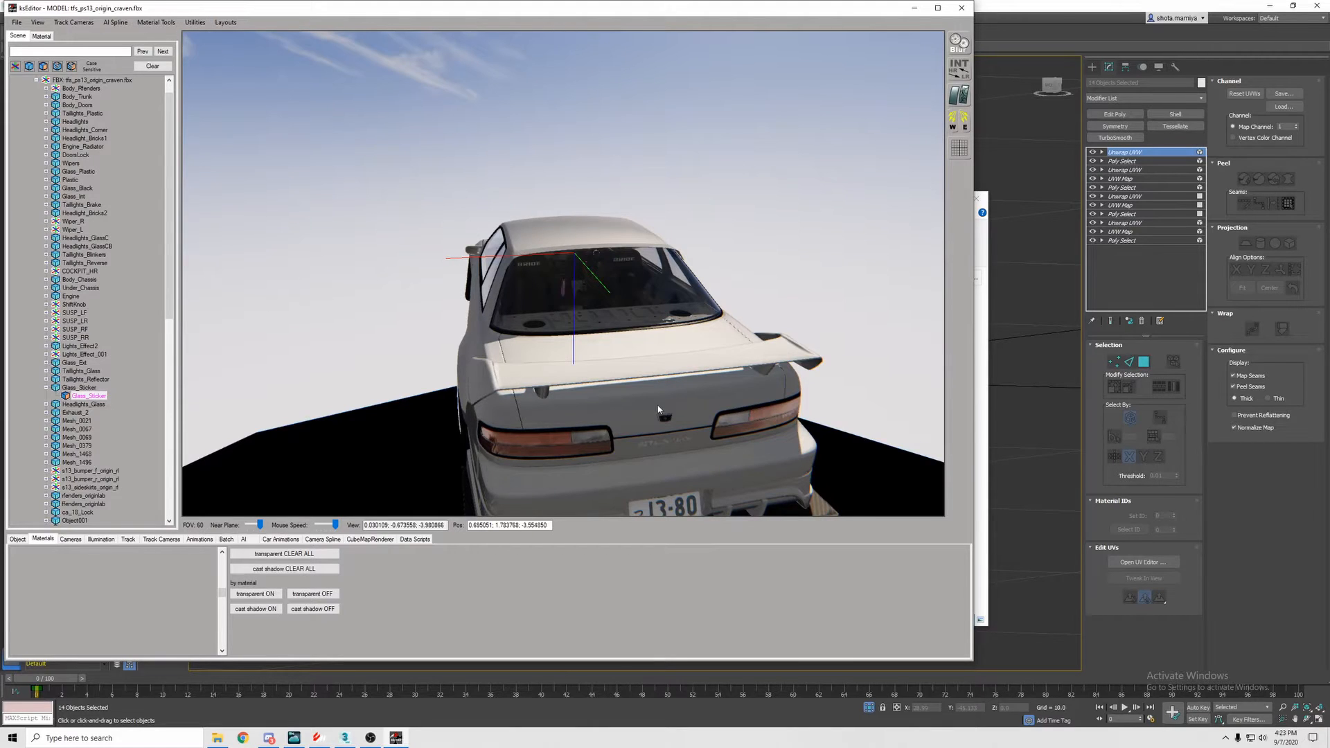
left_click(749, 411)
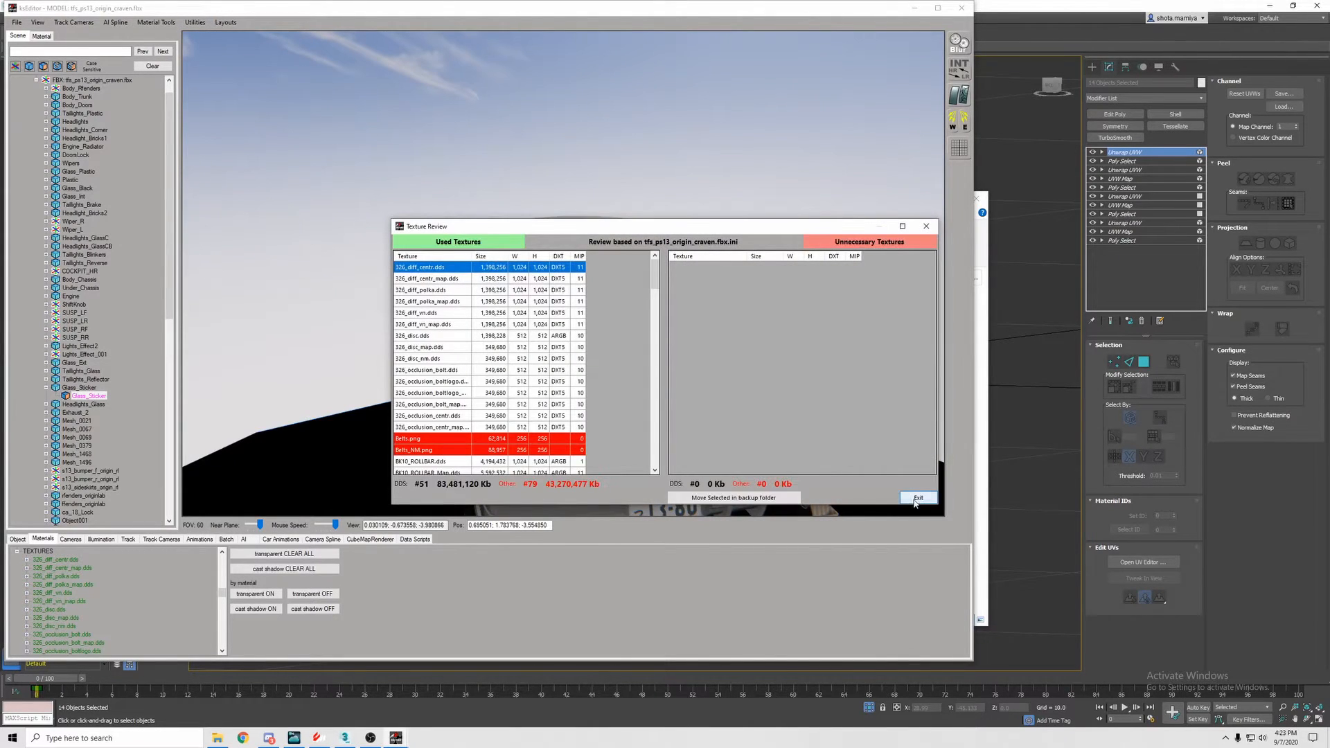
left_click(918, 498)
- Save the persistence settings of the car model
left_click(17, 22)
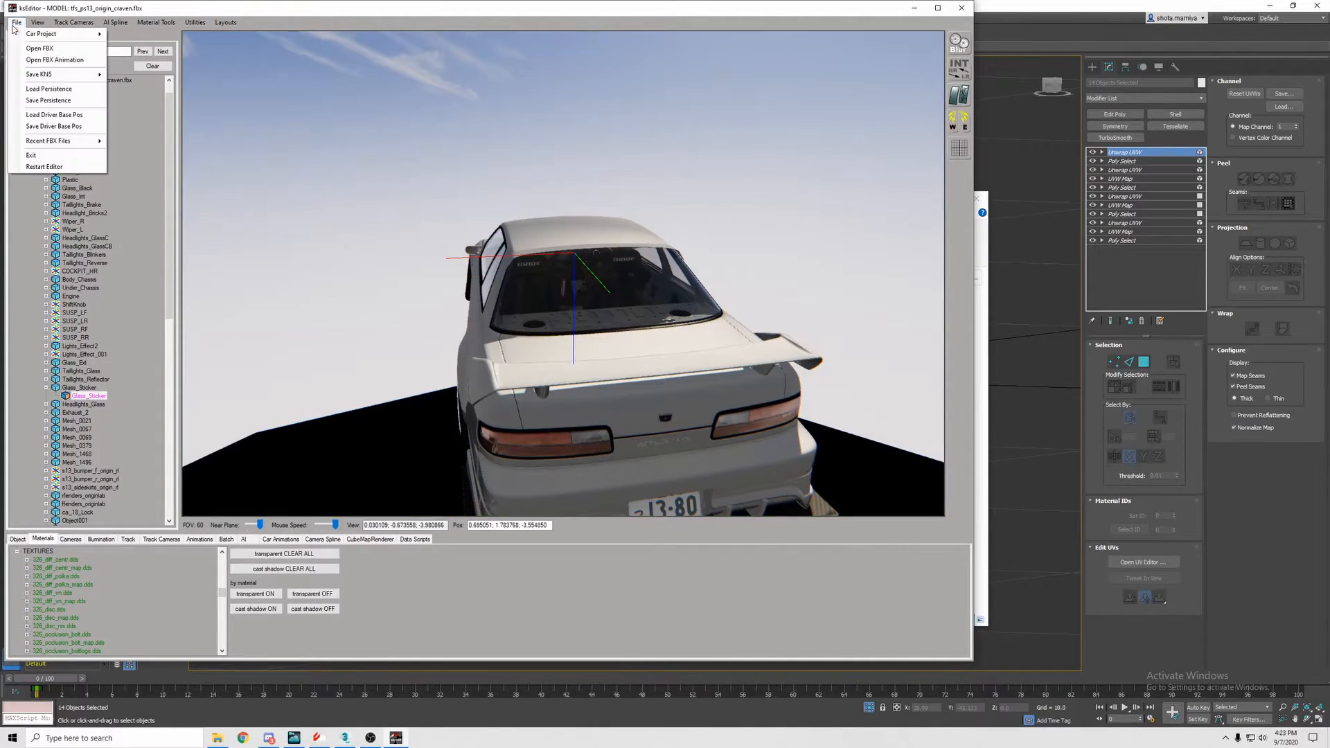
left_click(60, 101)
left_click(670, 401)
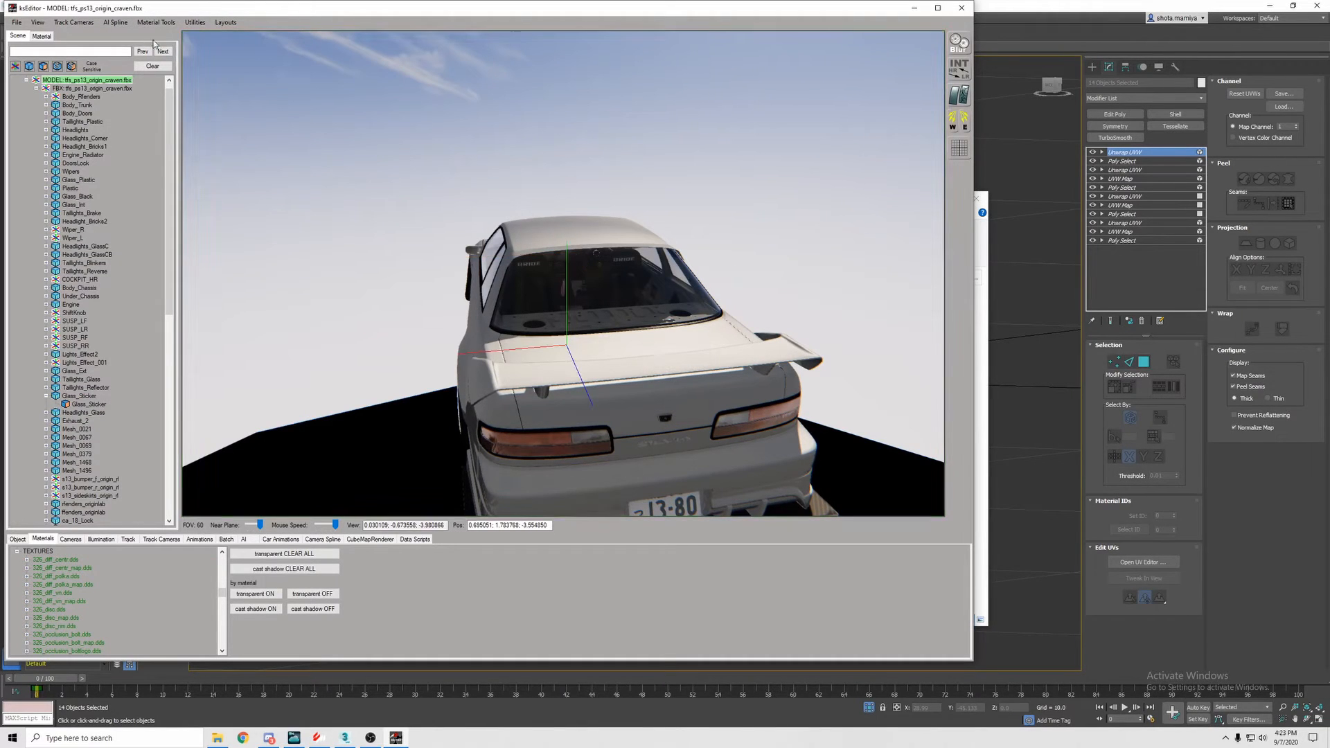
- Save the car as KN5 in Assetto Corsa's cars folder tfs_ps13_origin_craven, overwriting tfs_ps13_origin_craven.kn5
left_click(16, 23)
mouse_move(55, 75)
left_click(150, 70)
left_click(570, 310)
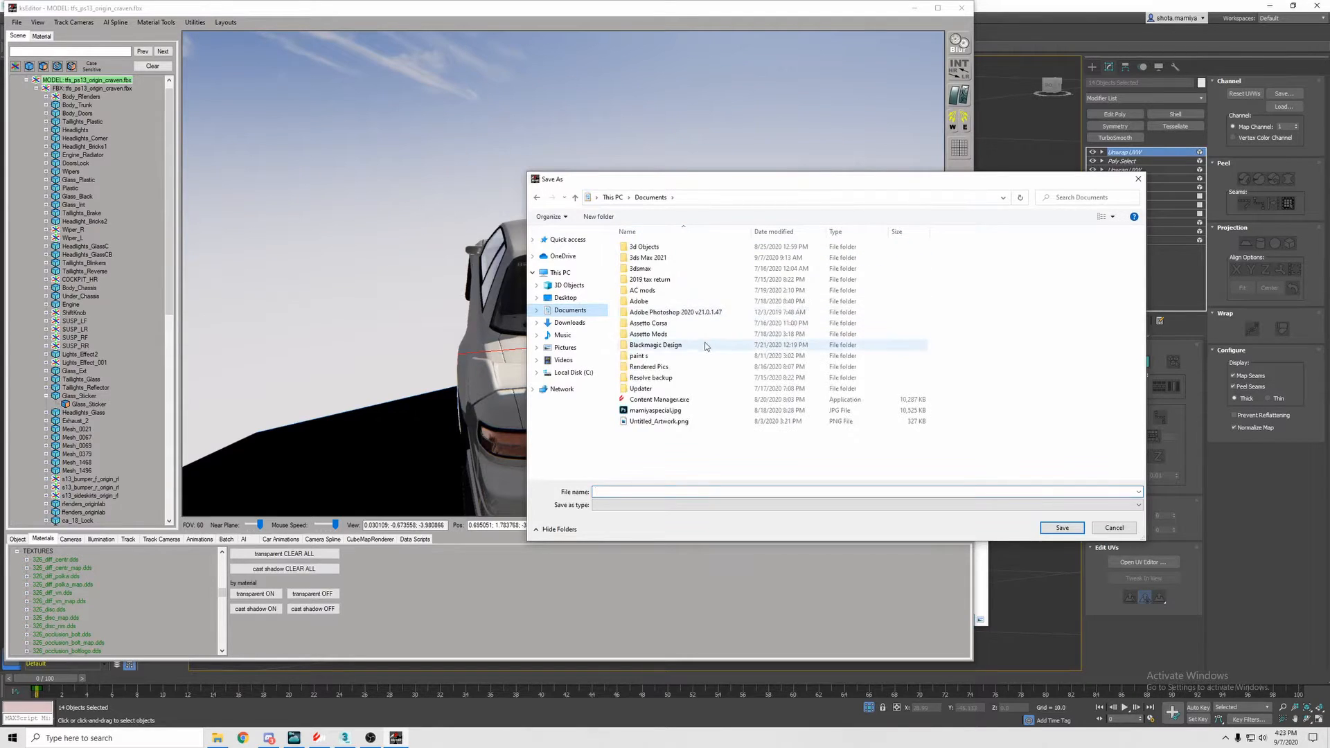
double_click(696, 334)
double_click(700, 257)
scroll(735, 365, "down", 20)
scroll(738, 345, "down", 20)
scroll(728, 388, "down", 2)
double_click(727, 433)
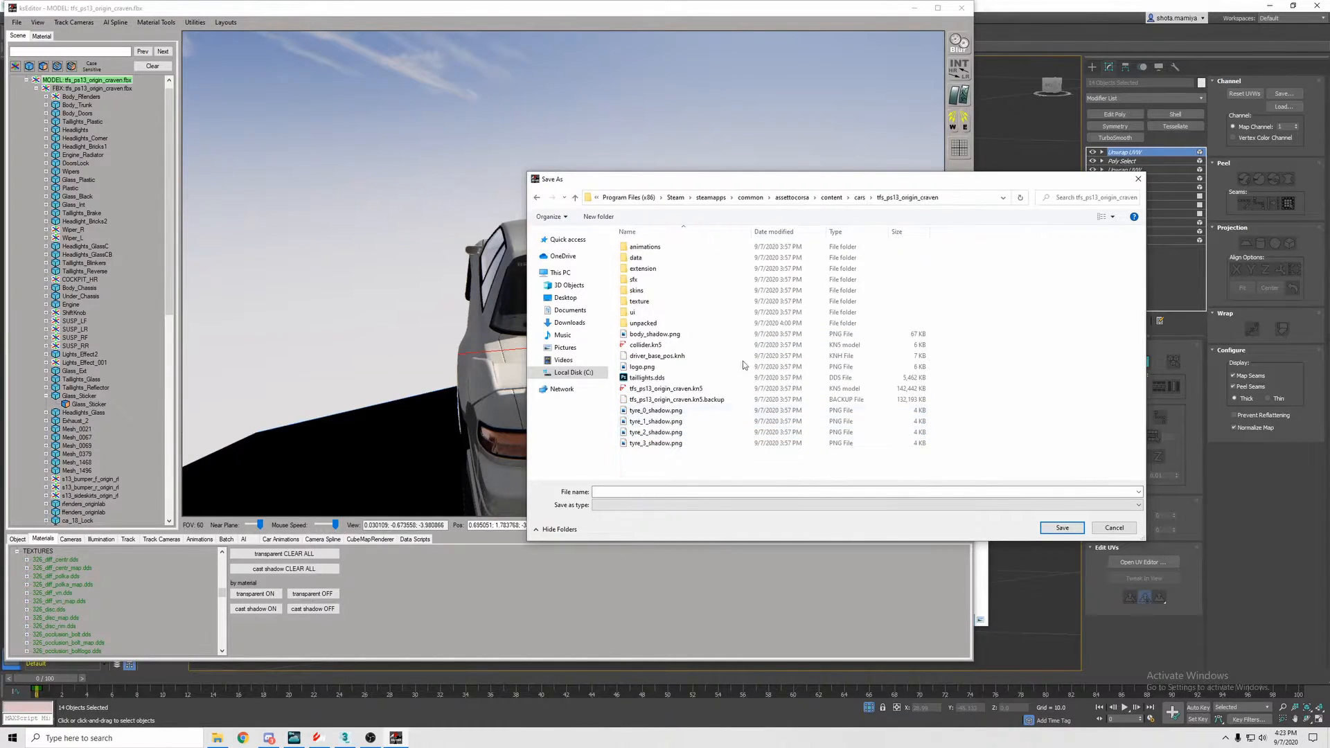
double_click(708, 392)
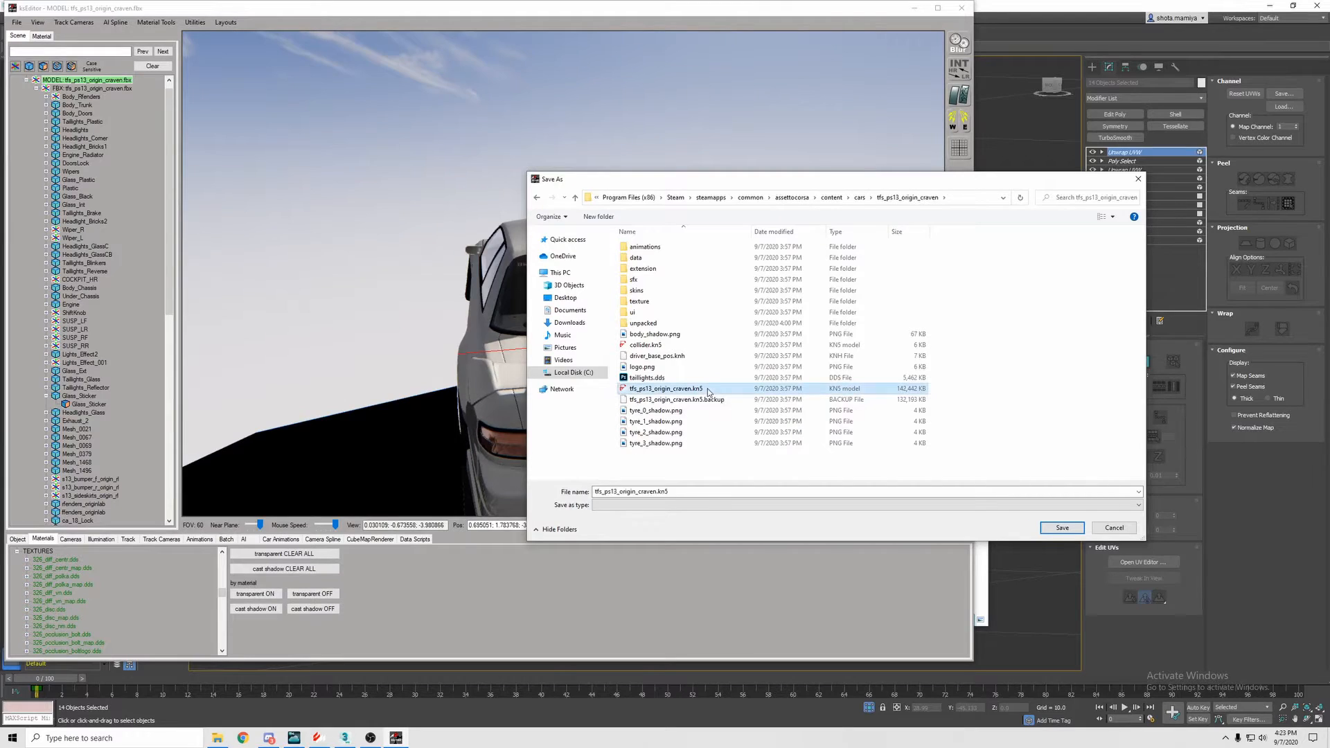
left_click(728, 368)
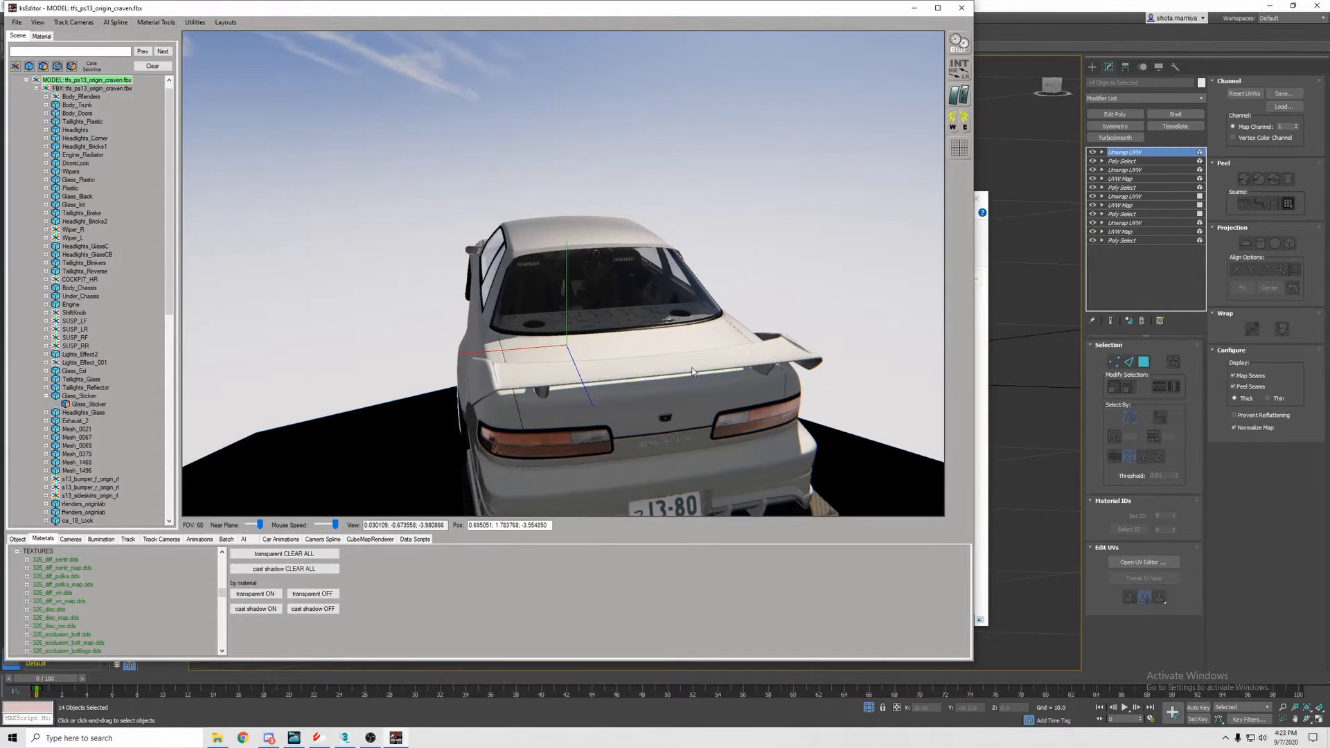
left_click(746, 413)
- Switch to Content Manager and open the TFS Craven Origin labo. PS13 in the 3D showroom
left_click(324, 740)
left_click(275, 706)
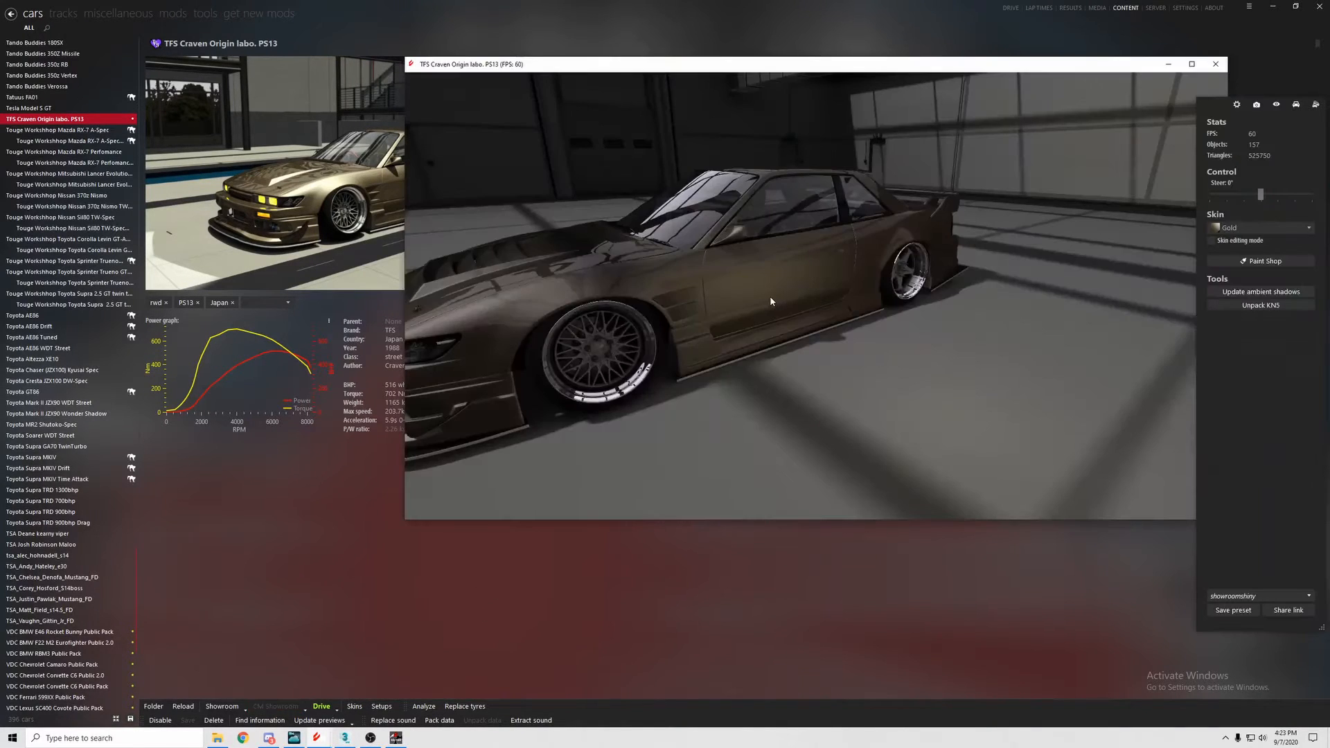
- Calculate a custom 4096x4096 ambient occlusion map for the skinbody.dds texture of the car's doors
left_click(771, 296)
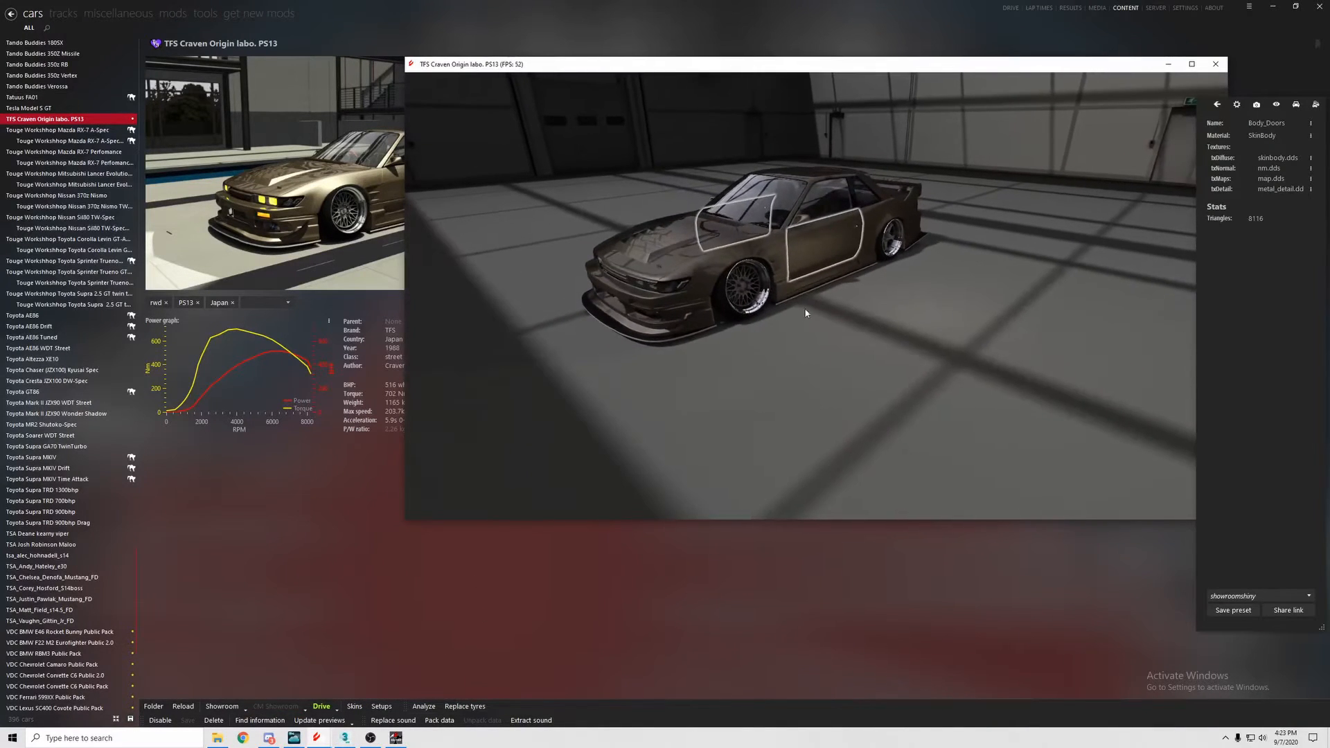
left_click_drag(841, 314, 894, 341)
left_click_drag(1065, 264, 925, 276)
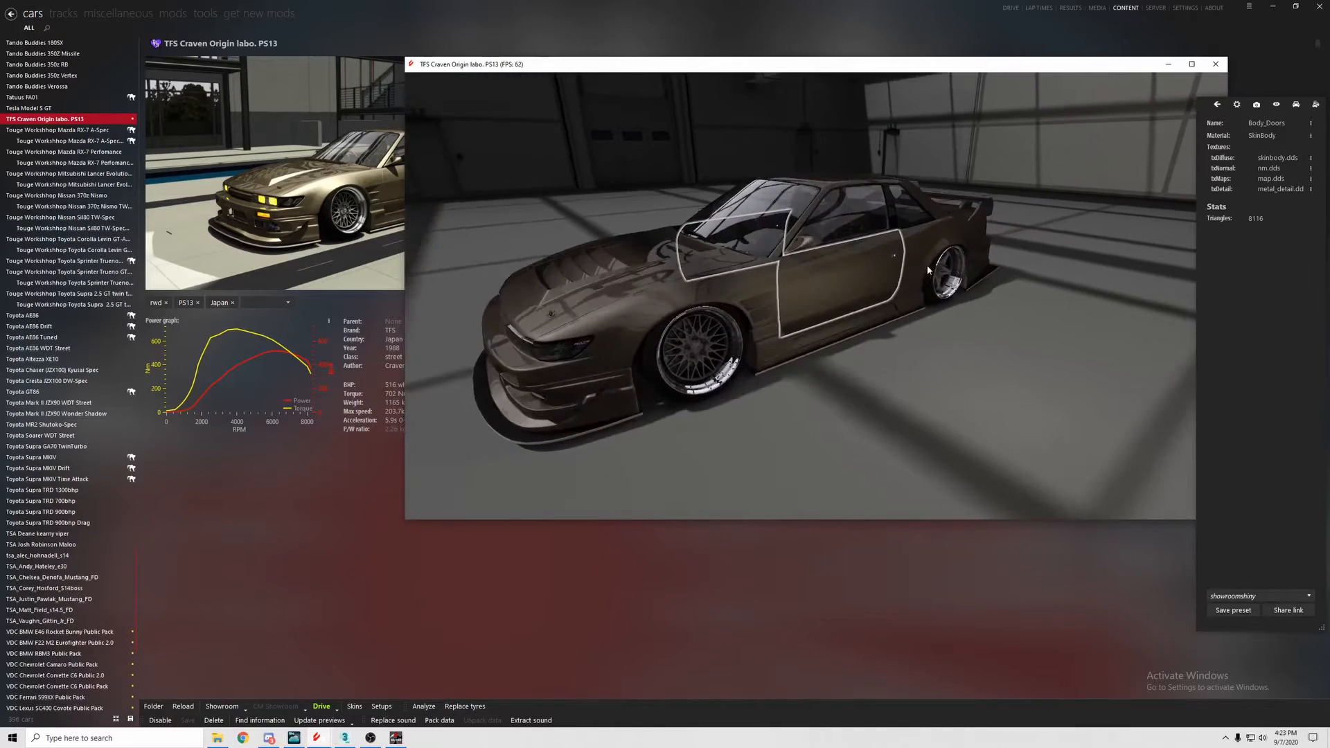
left_click(1311, 162)
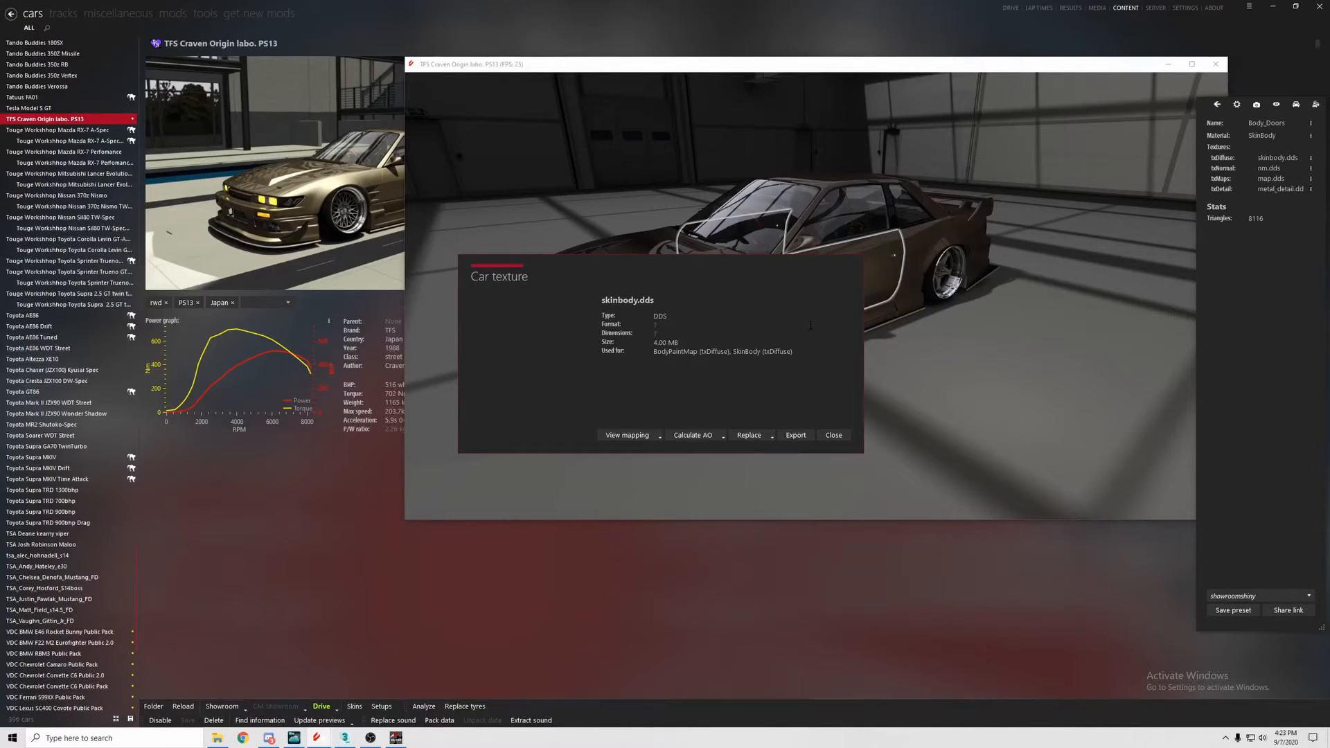
left_click(723, 436)
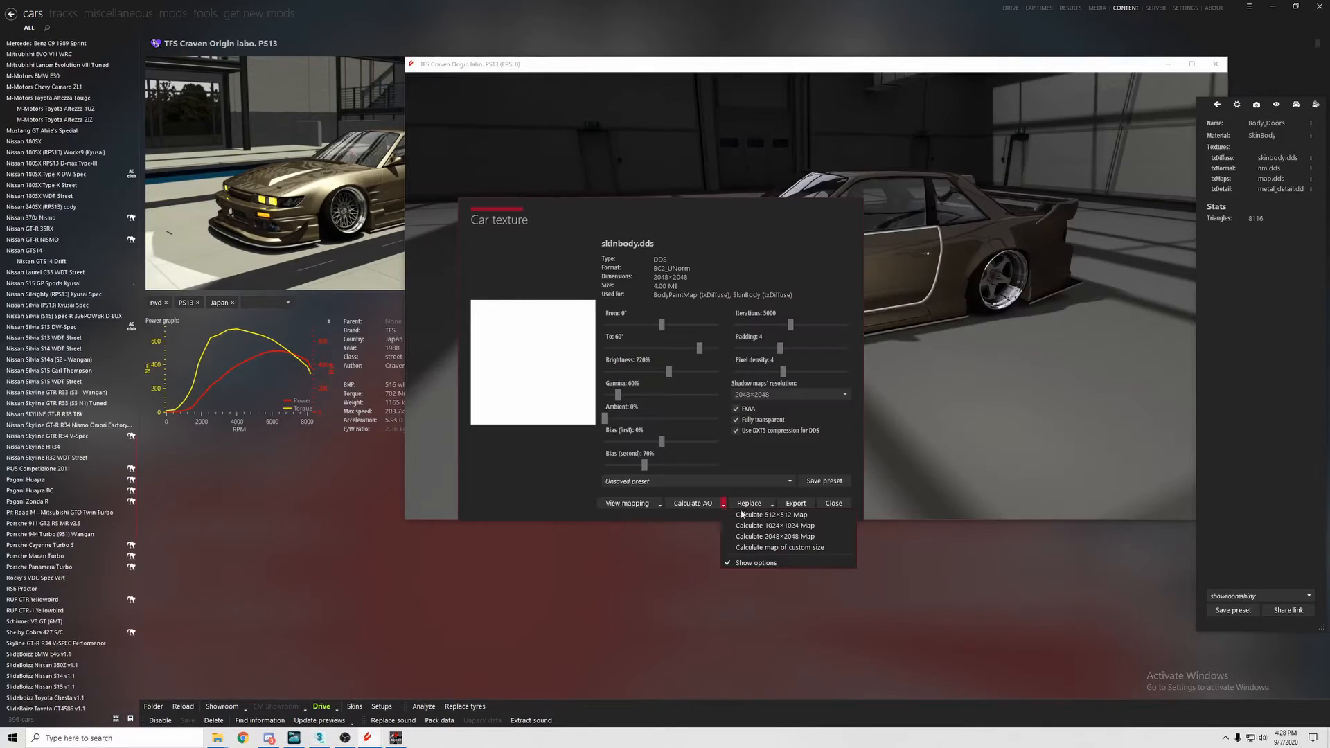
left_click(763, 547)
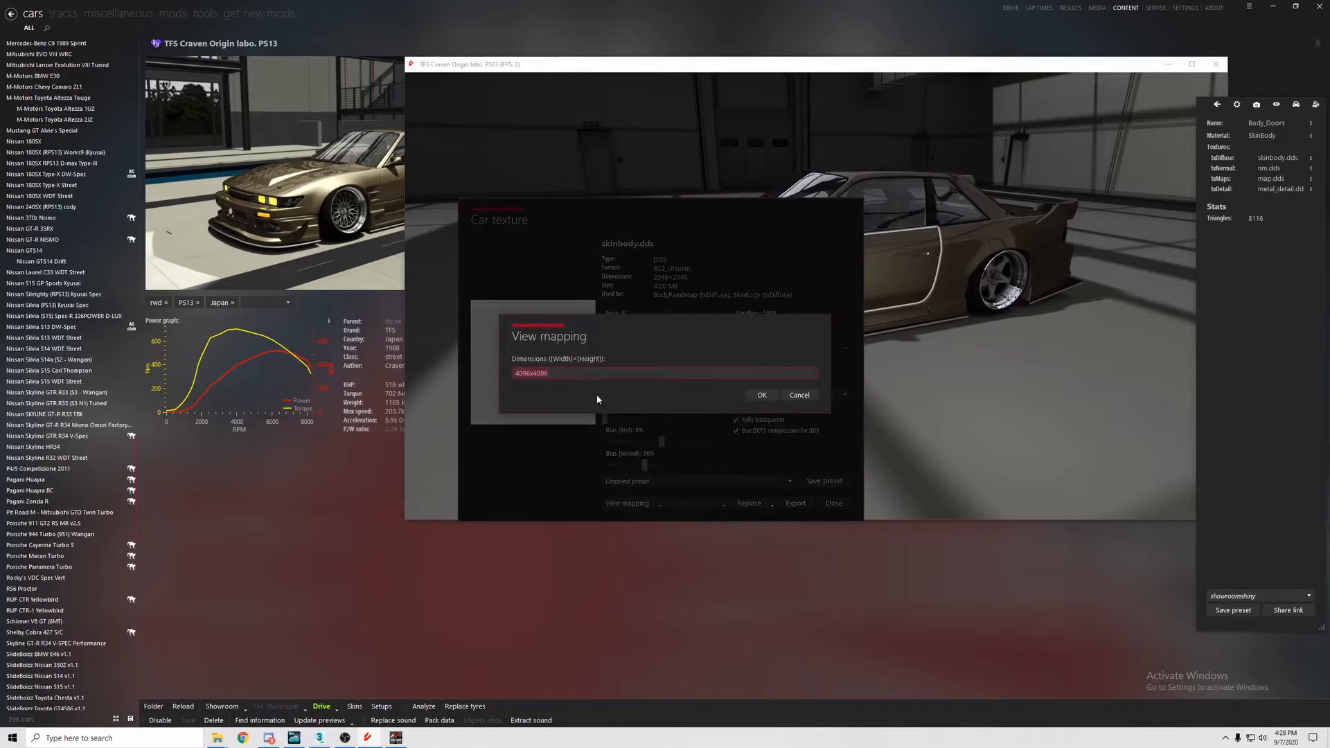
key("Return")
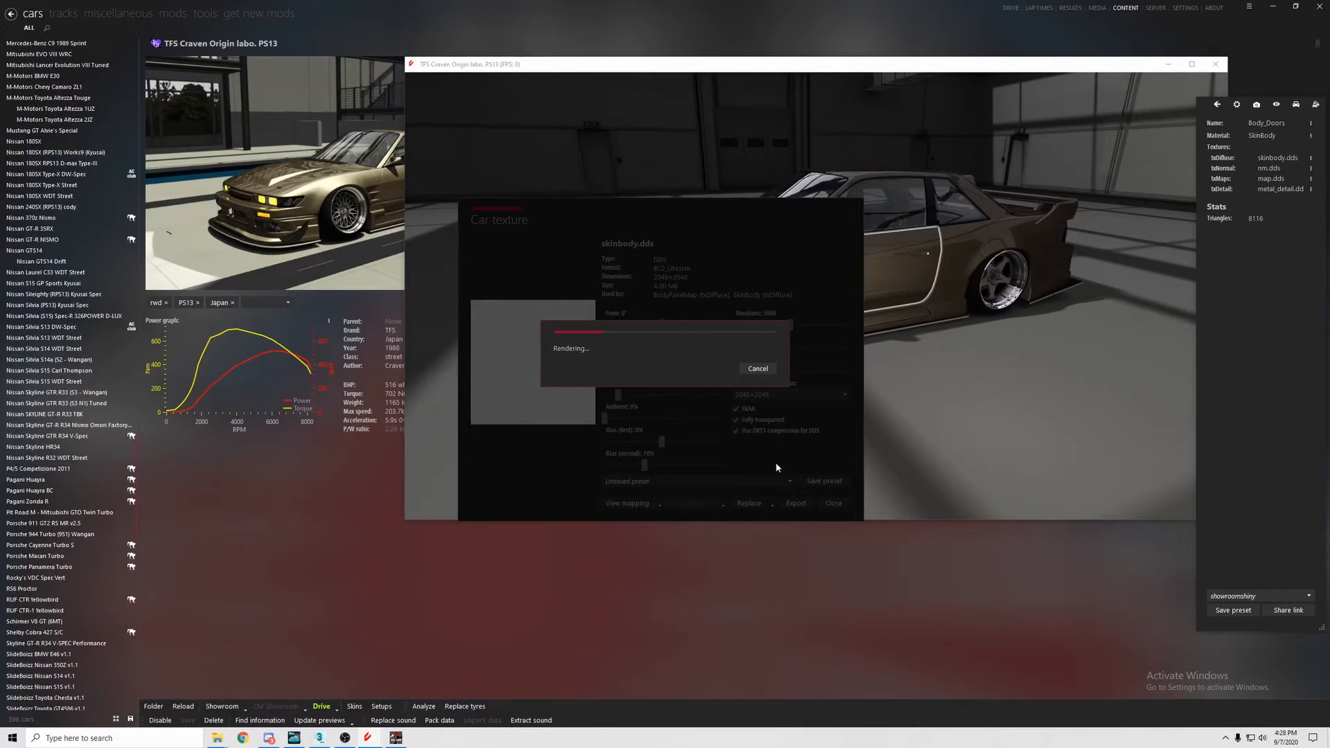
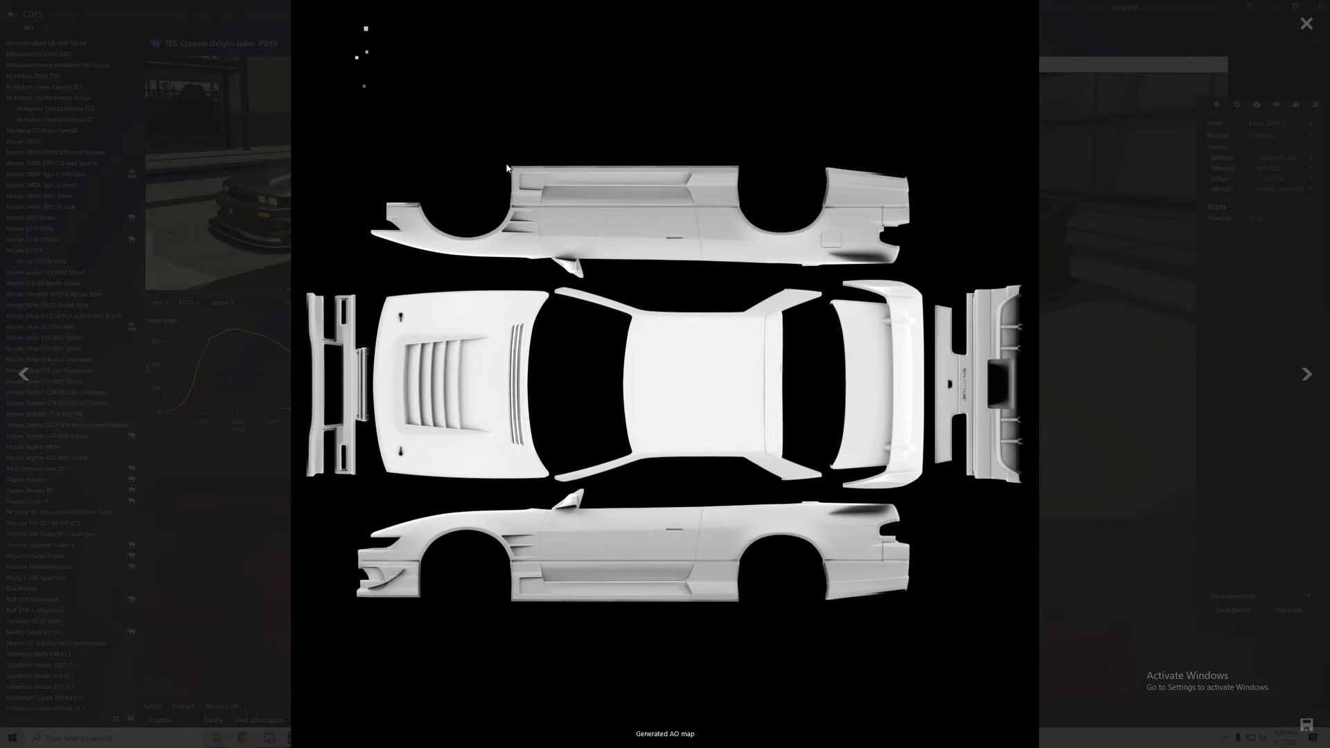
- Save the generated AO map as skinbody.dds in the car's template folder and close the texture details
left_click(1307, 725)
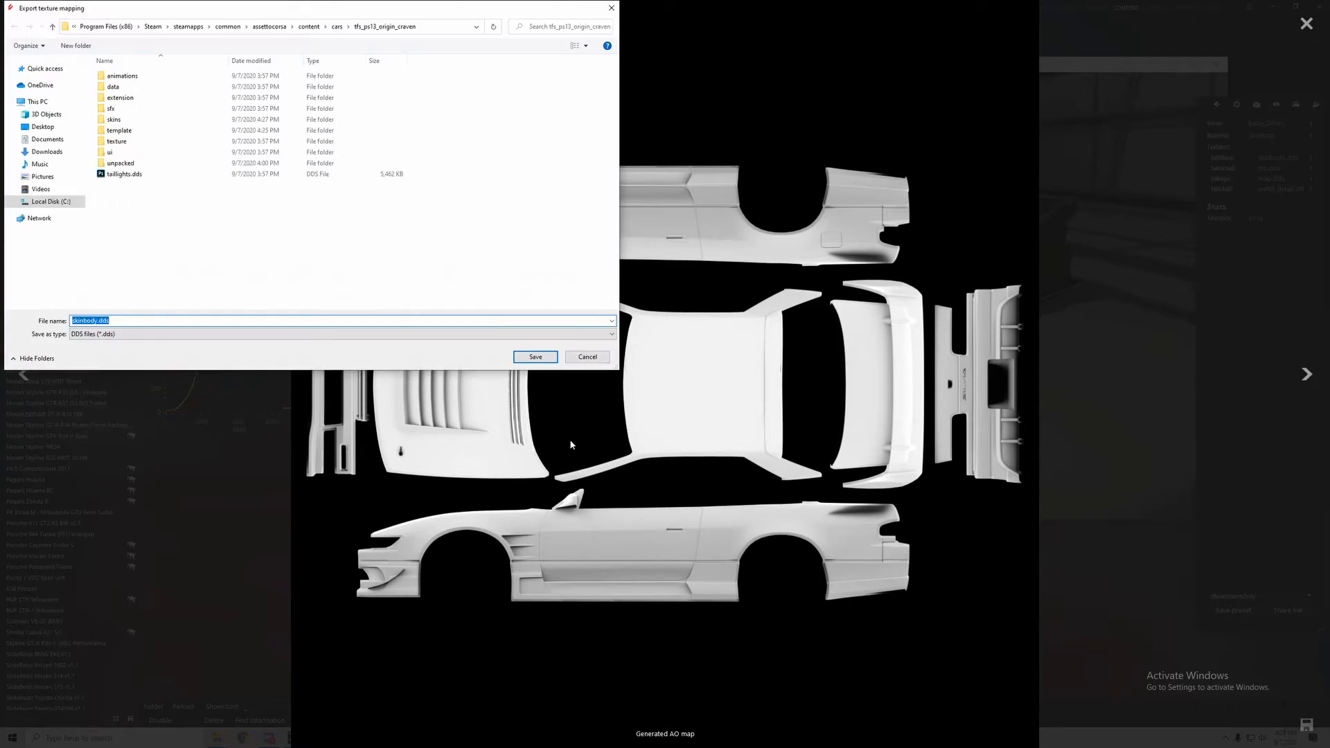
double_click(125, 133)
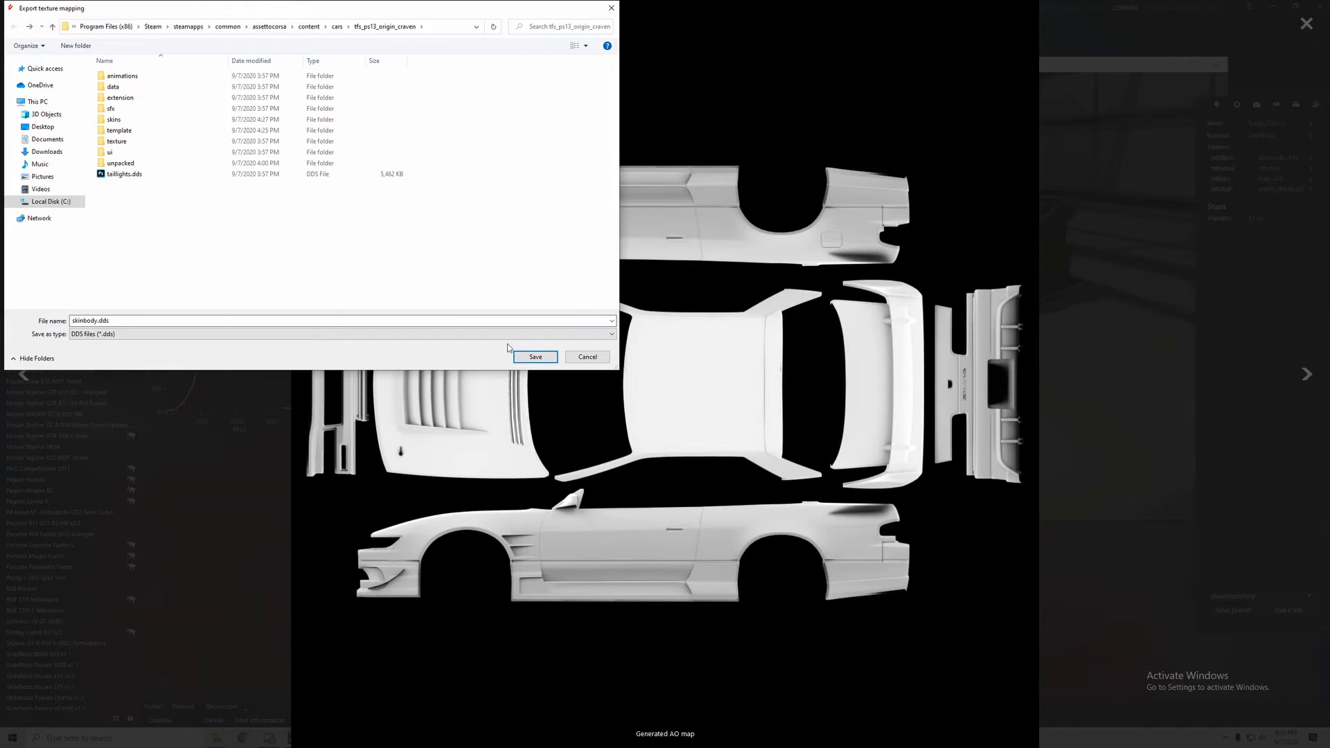
left_click(555, 357)
left_click(1307, 24)
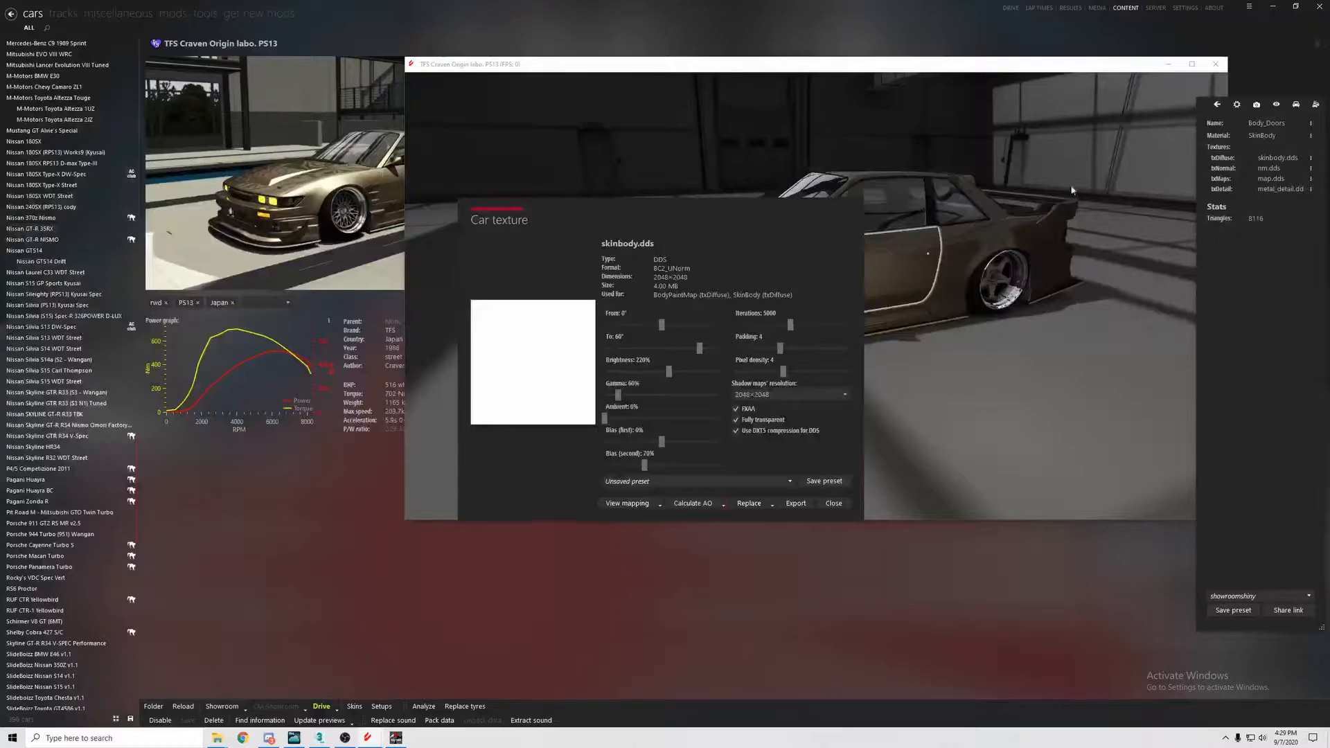
left_click(846, 502)
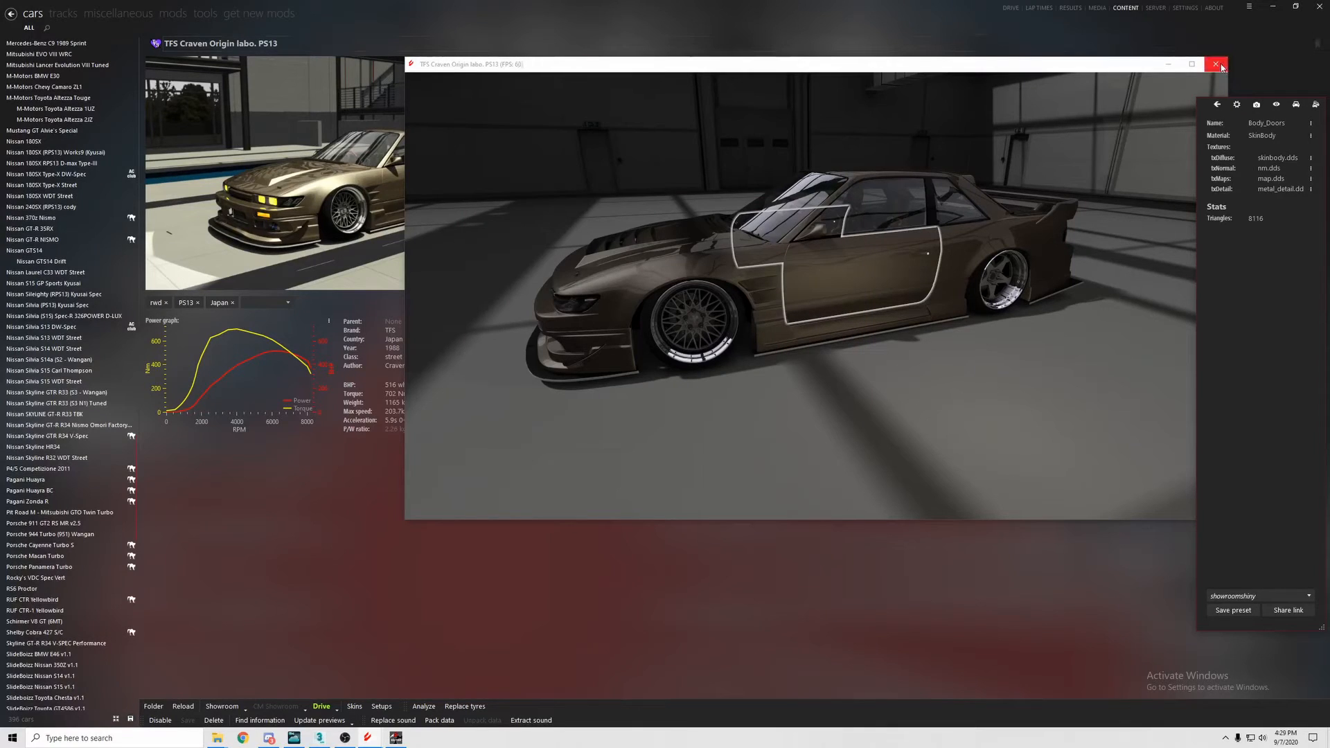
- Close the 3D showroom and open the template folder of tfs_ps13_origin_craven in File Explorer
left_click(1306, 160)
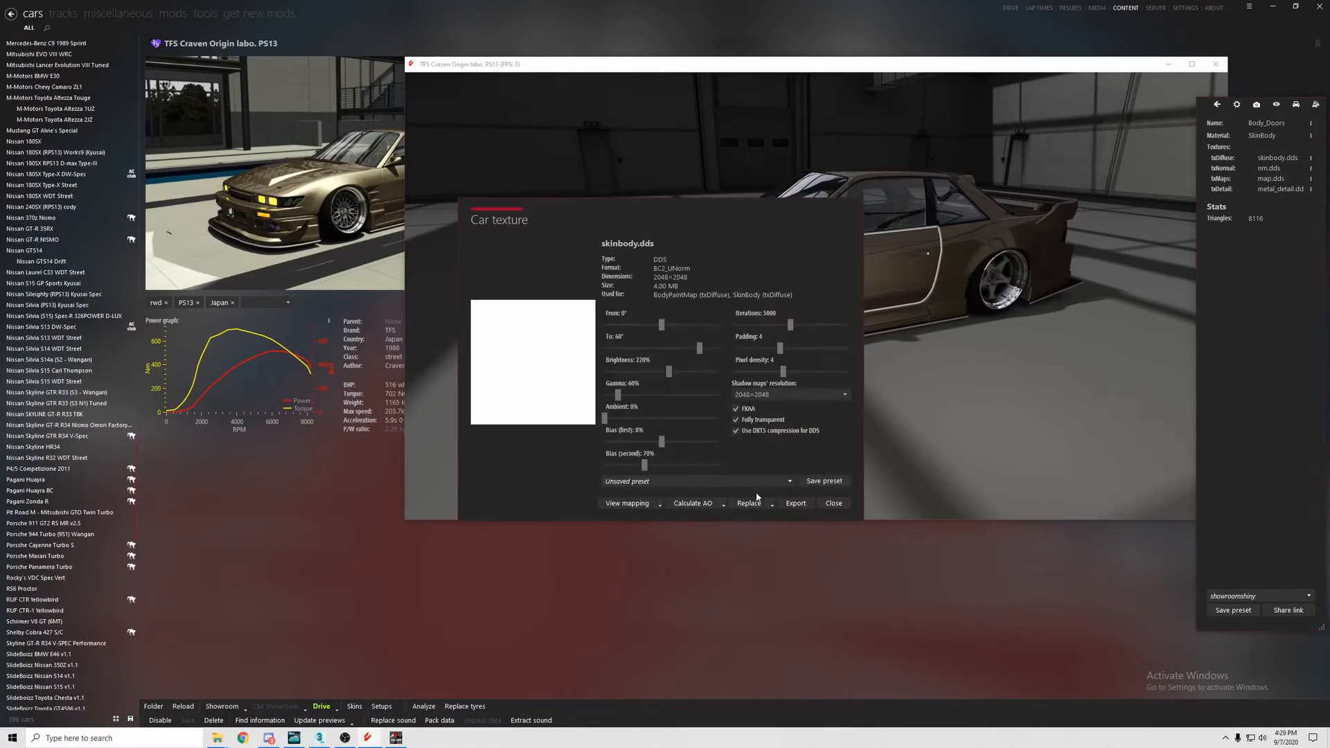
left_click(833, 503)
left_click_drag(941, 280, 890, 276)
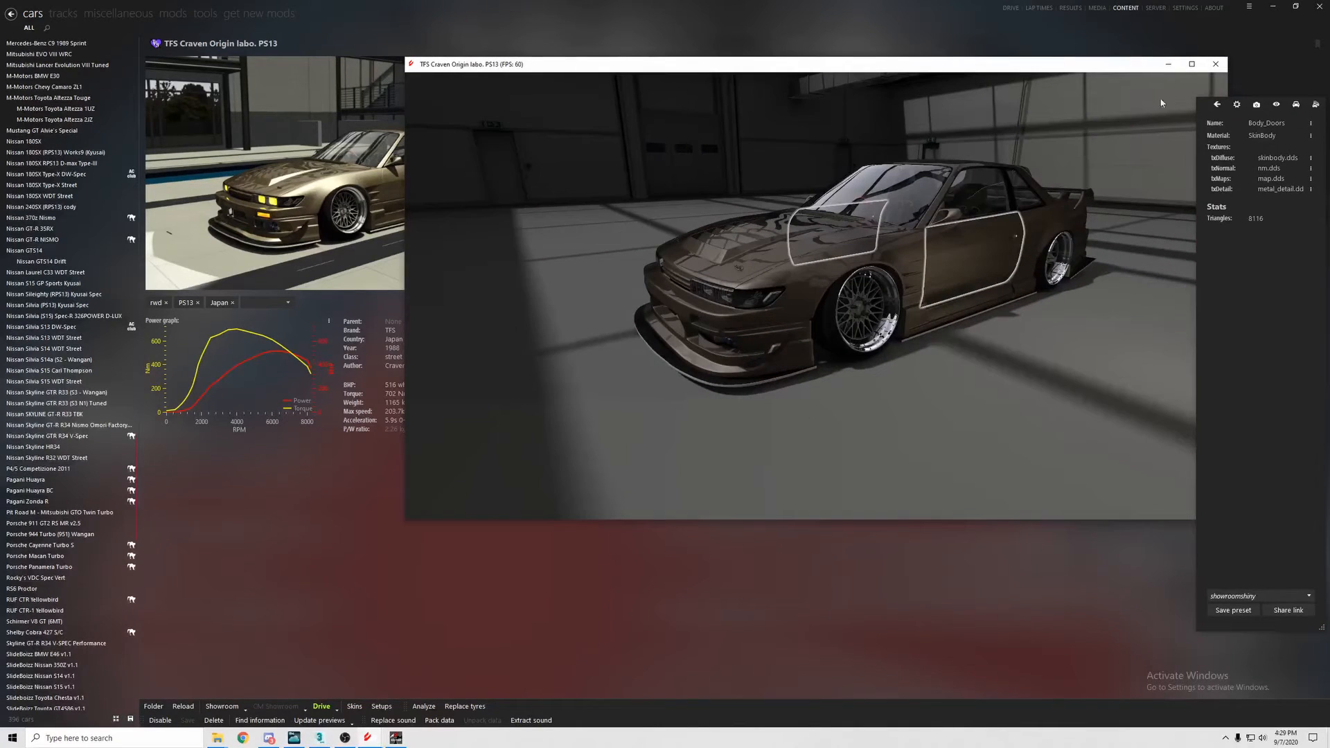
left_click(1215, 63)
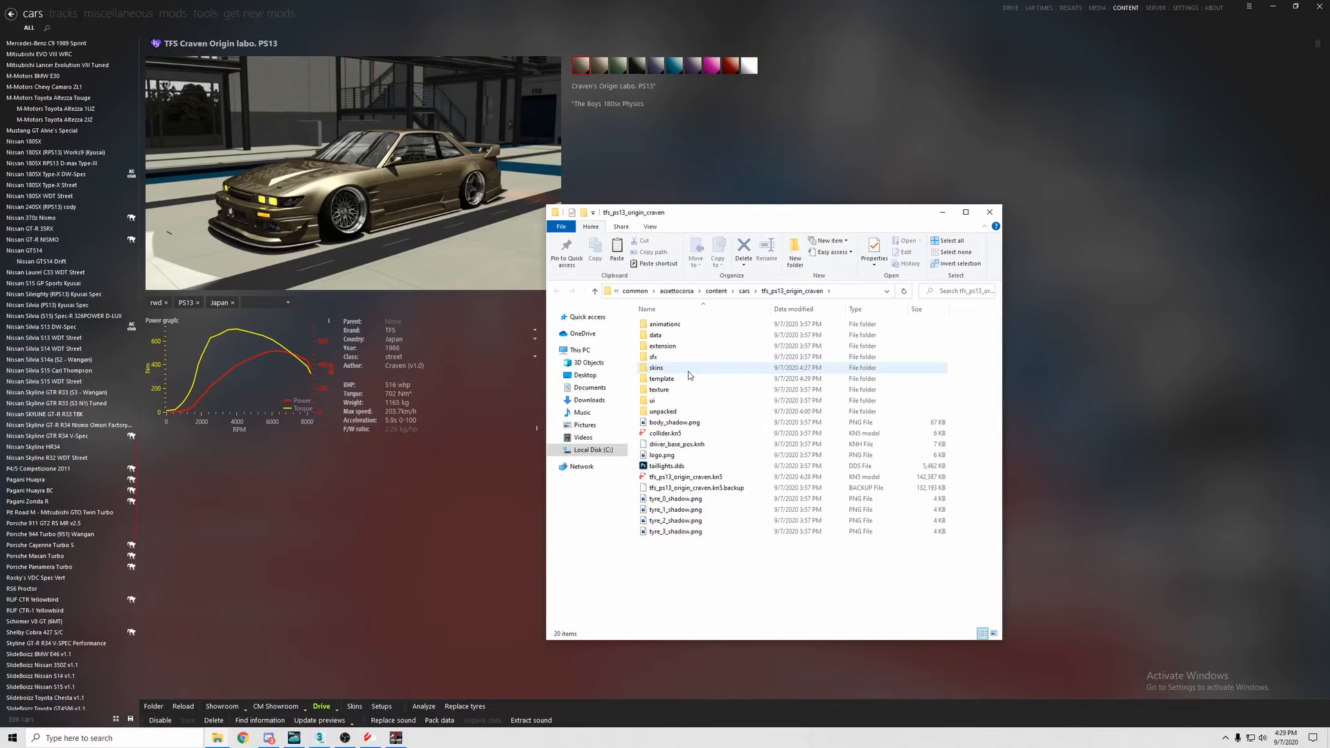
left_click(714, 382)
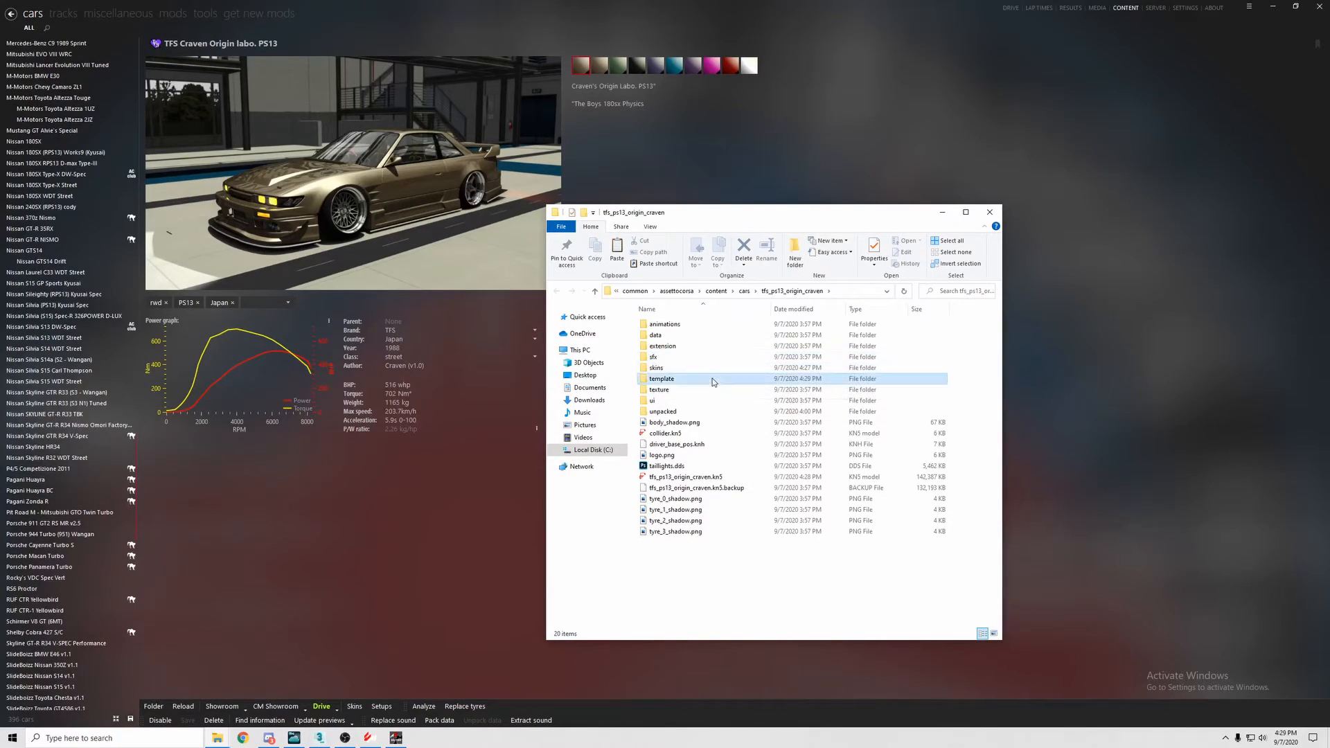
double_click(713, 381)
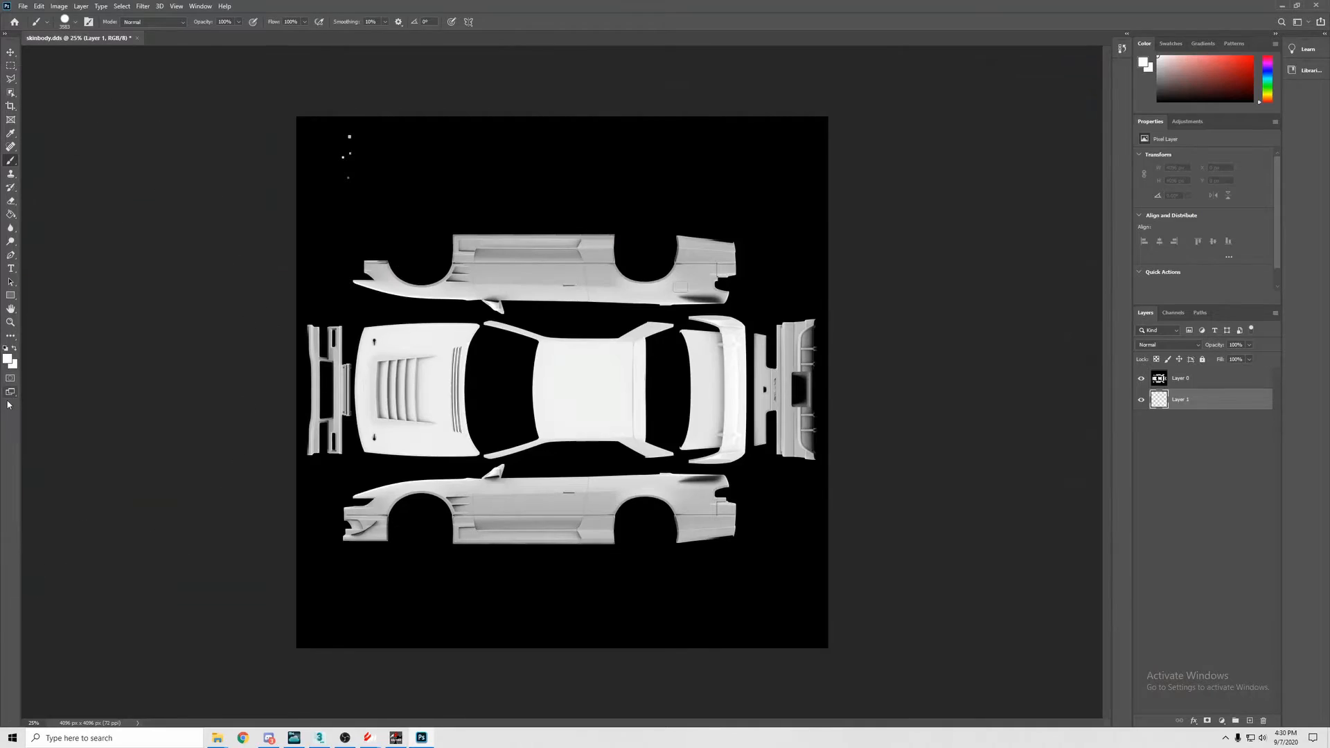
- In Photoshop, paint two lengthwise red (ff0000) stripes over the bumpers, hood, roof and trunk on Layer 1 with a 124 px brush
left_click(8, 359)
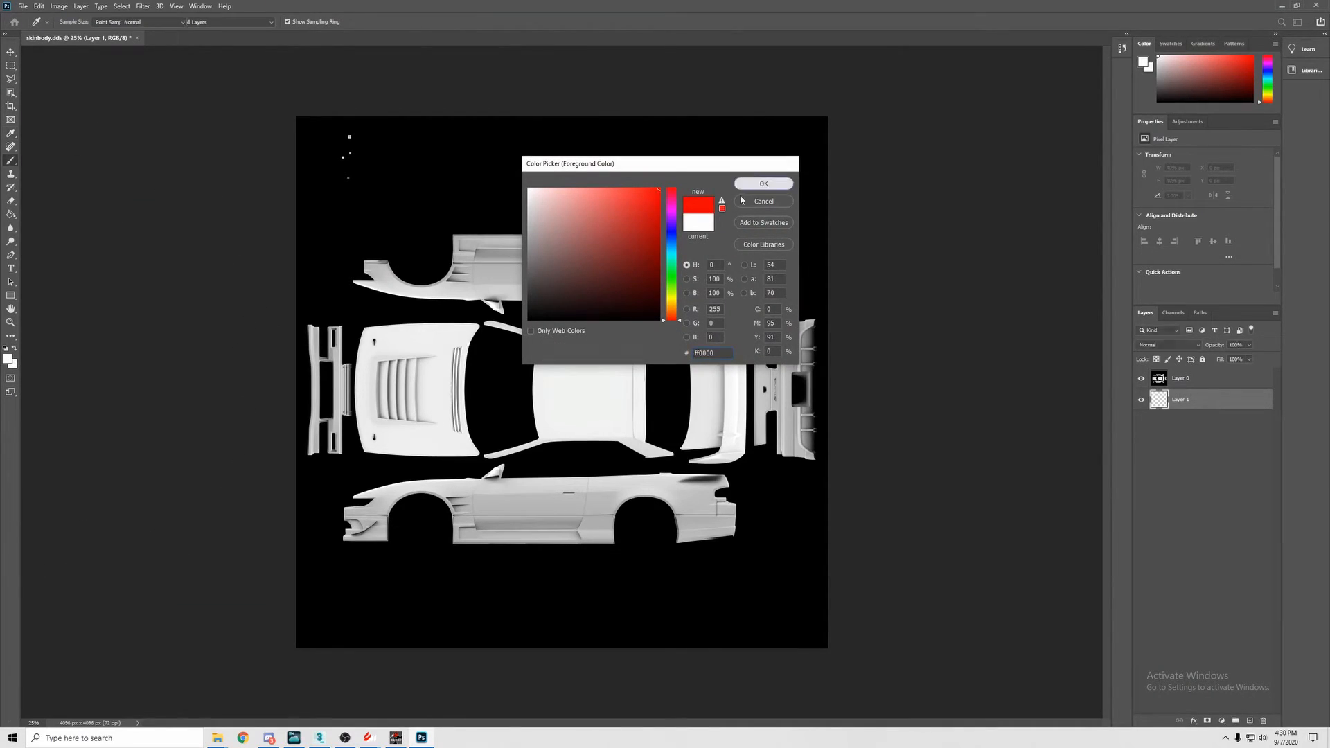
left_click(763, 184)
key("b")
left_click(70, 22)
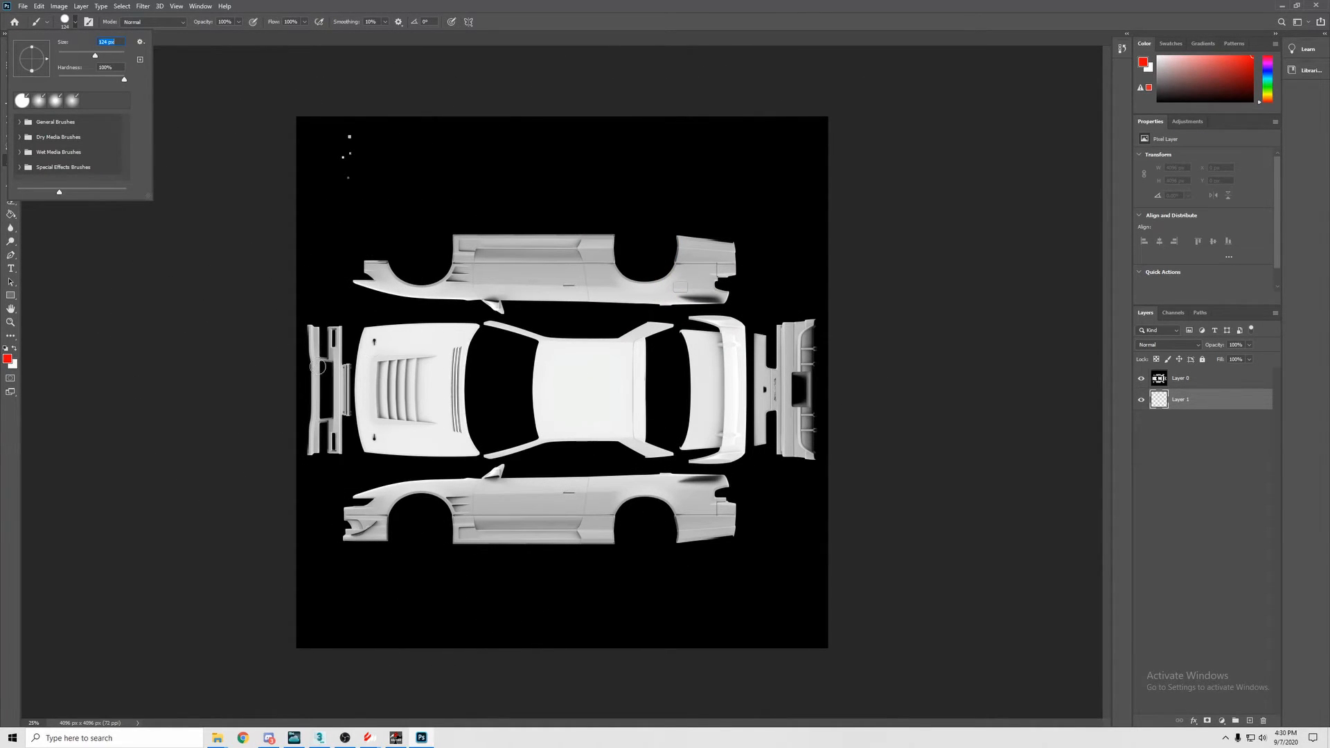
left_click_drag(304, 357, 451, 347)
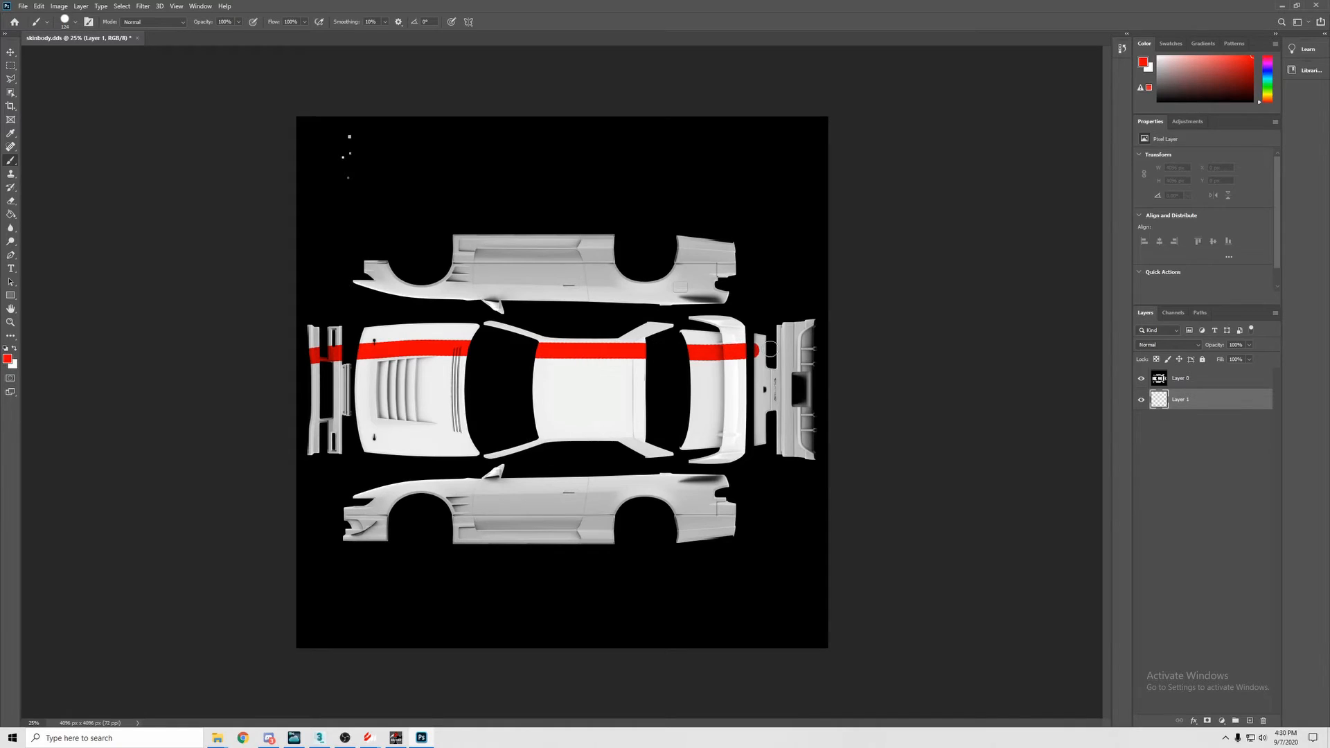
left_click_drag(310, 436, 846, 411)
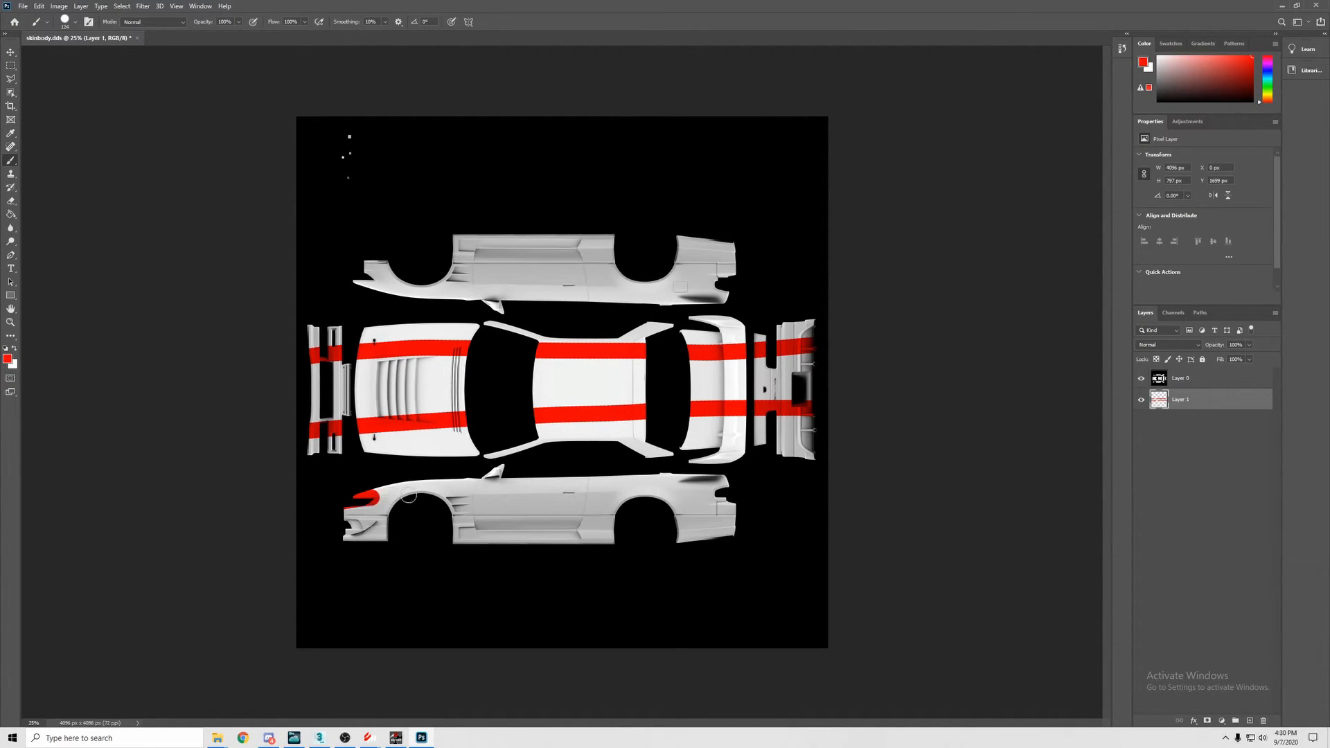
- Paint red stripes lengthwise along both side panels of the car template
mouse_move(572, 478)
left_mouse_down()
mouse_move(786, 482)
mouse_move(399, 534)
left_mouse_up()
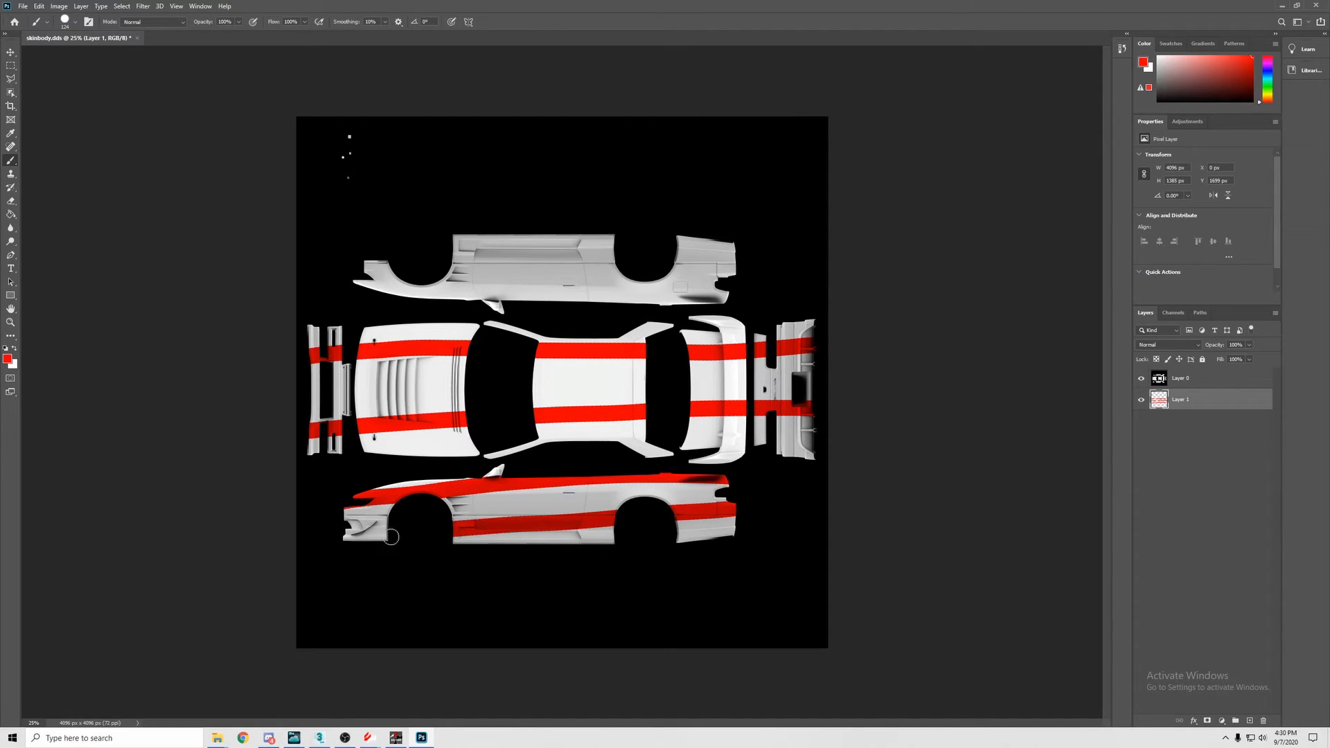
left_click_drag(541, 266, 709, 257)
left_click_drag(579, 233, 711, 234)
- Start saving the skin under a new location and duplicate the white folder inside the car's skins folder
left_click(22, 6)
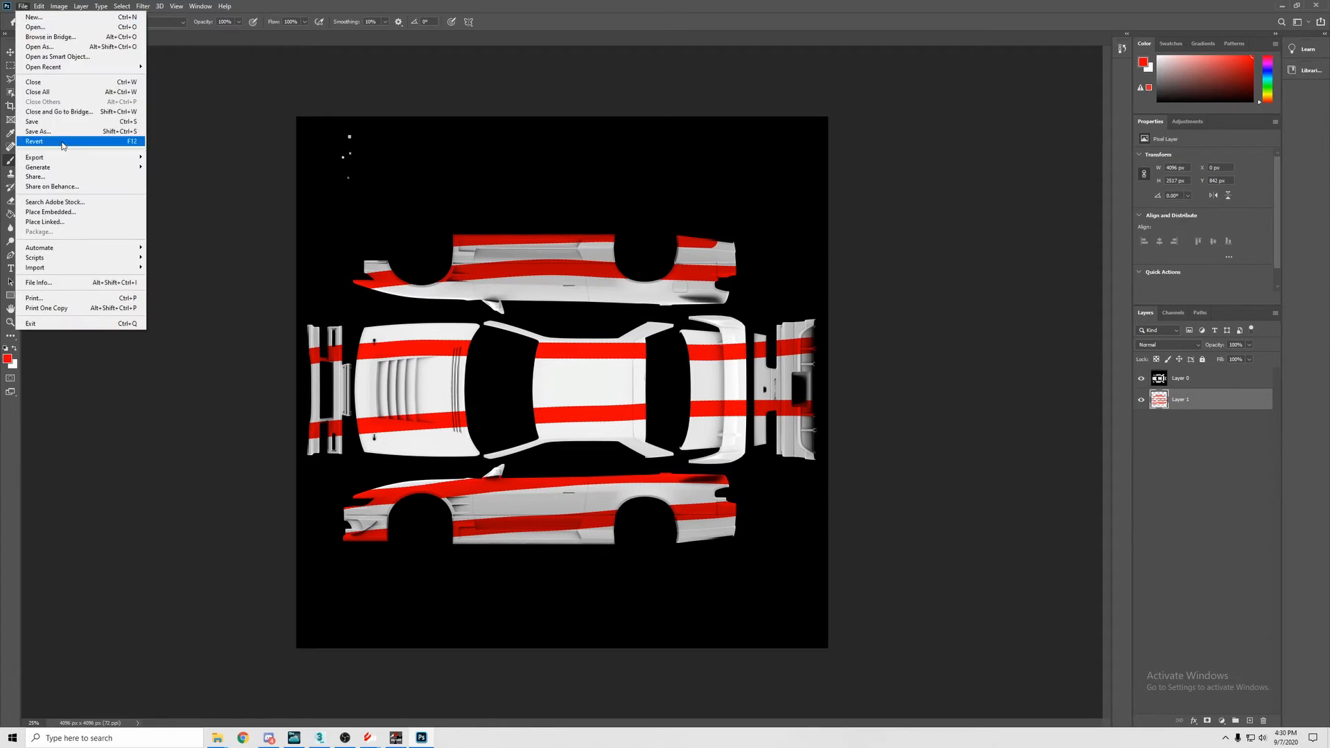
left_click(68, 130)
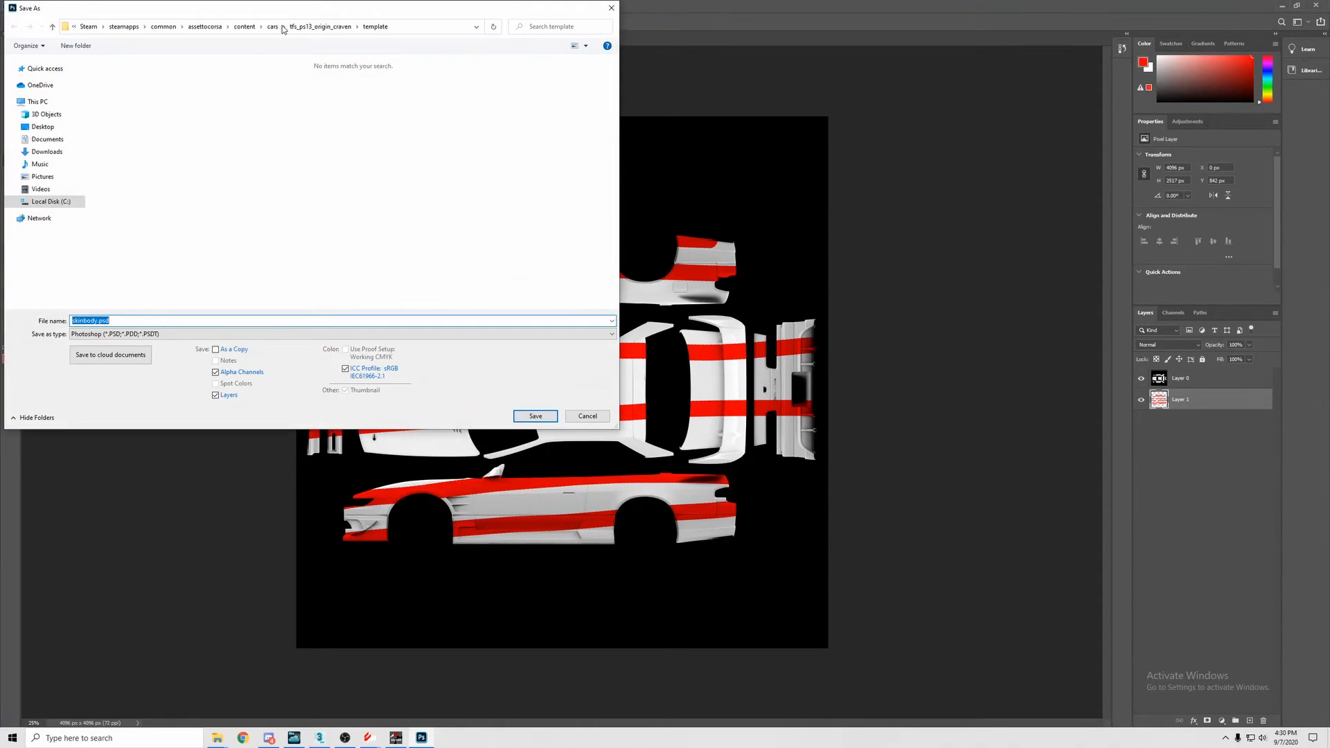
left_click(321, 26)
double_click(169, 119)
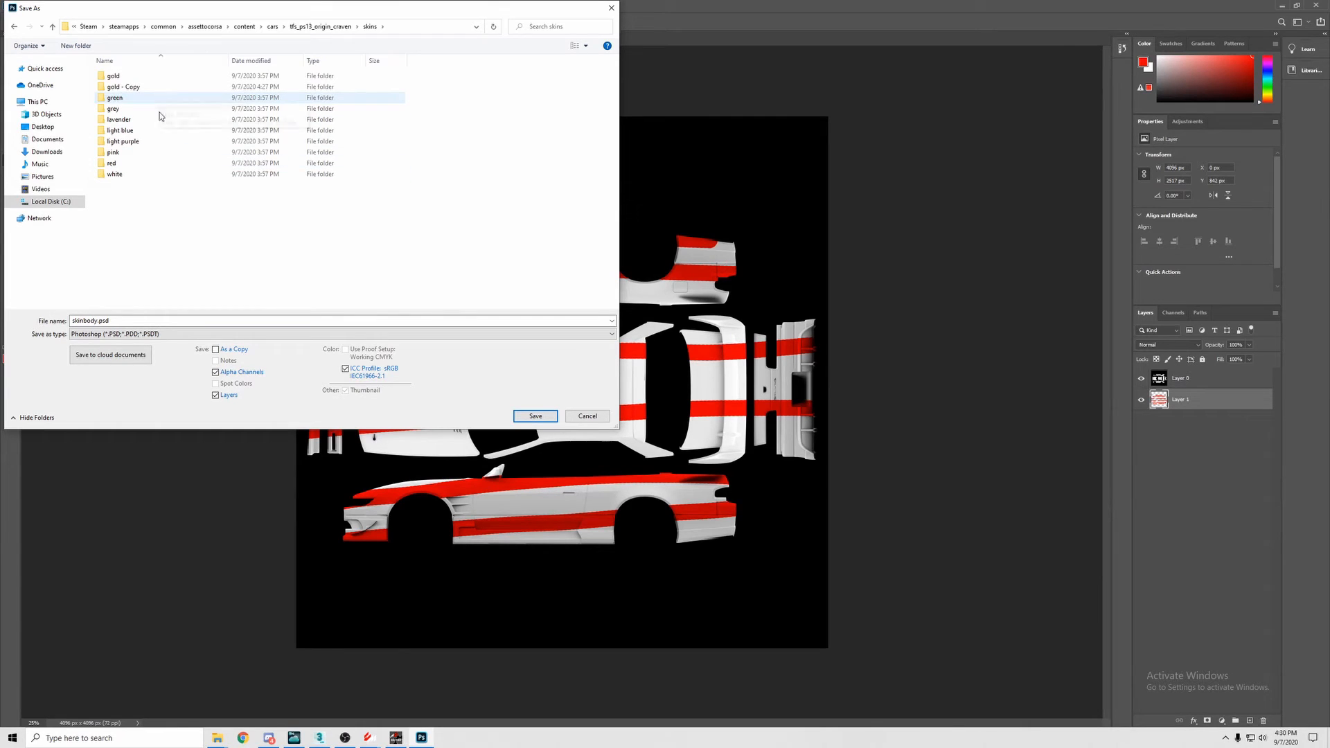
double_click(149, 176)
key("alt+Left")
left_click(138, 174)
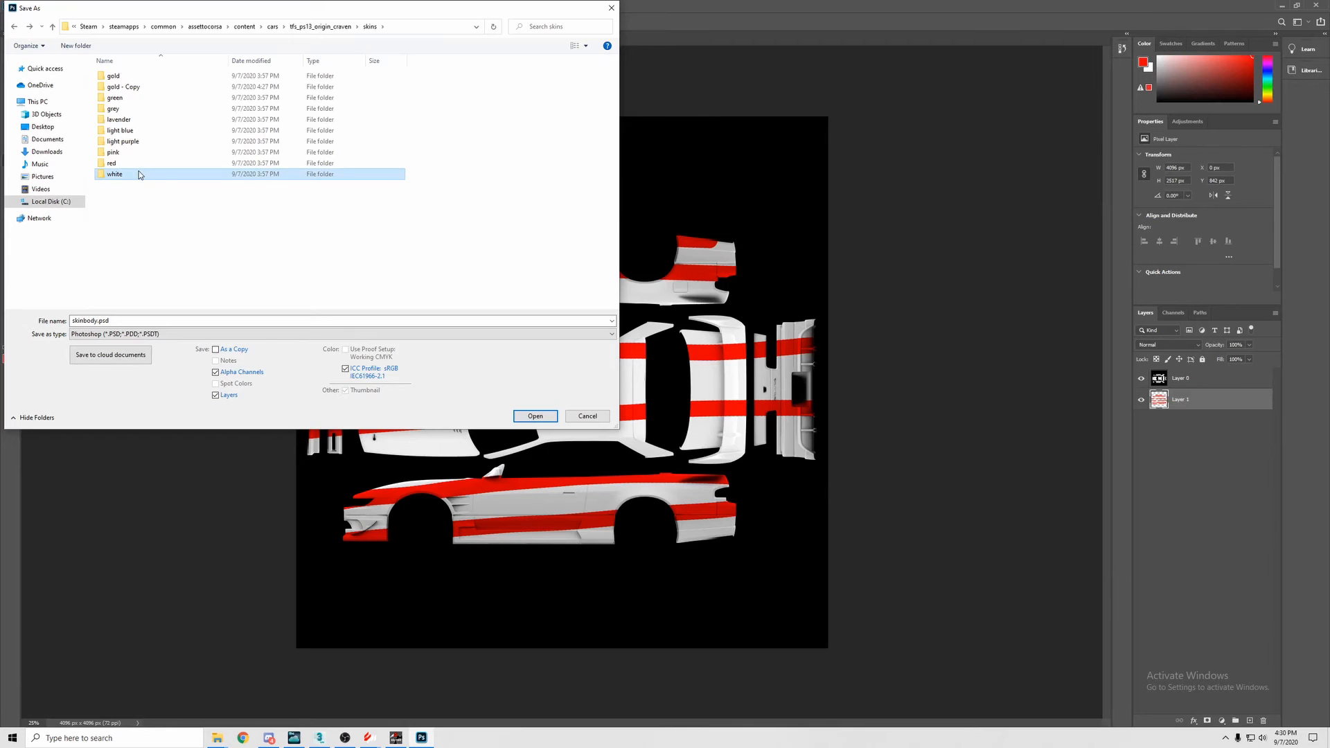
key("ctrl+v")
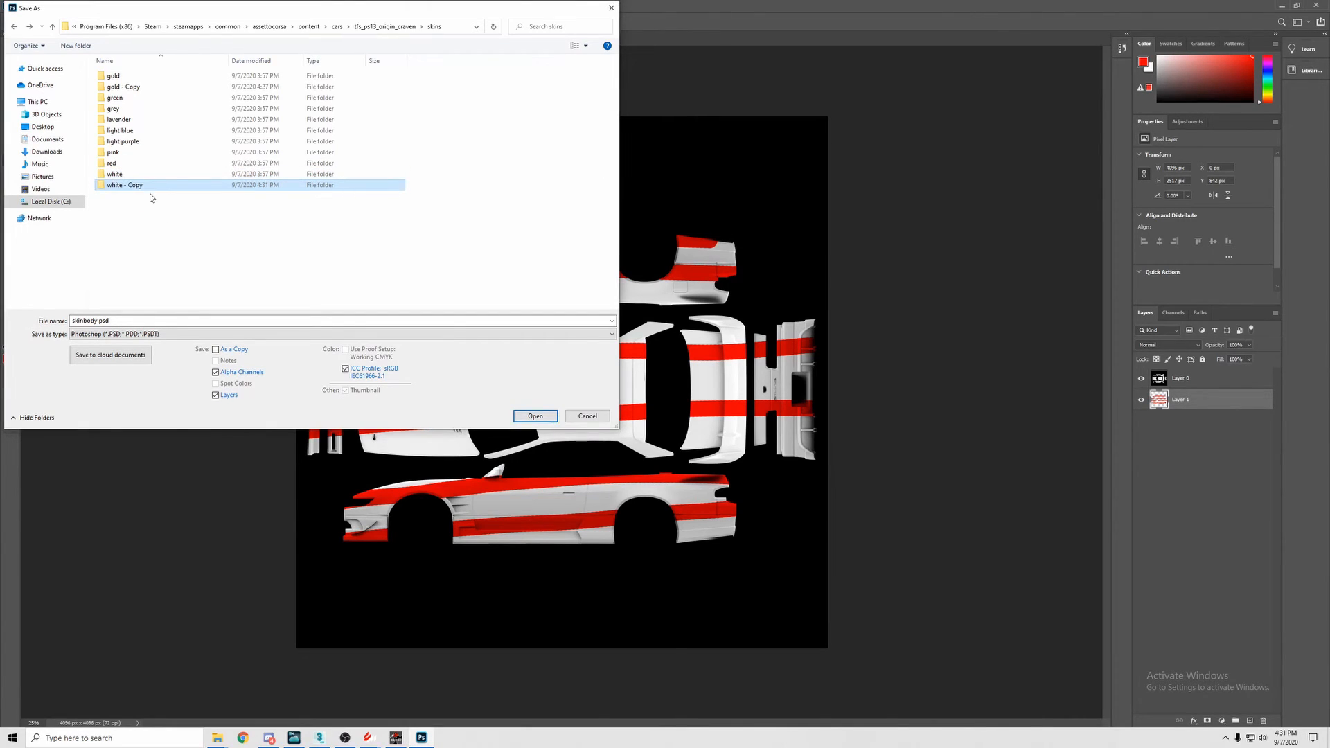
- Save the striped skin as skinbody.dds in the white - Copy folder, using DDS format DXT5 with Alpha 1
double_click(143, 188)
left_click(146, 333)
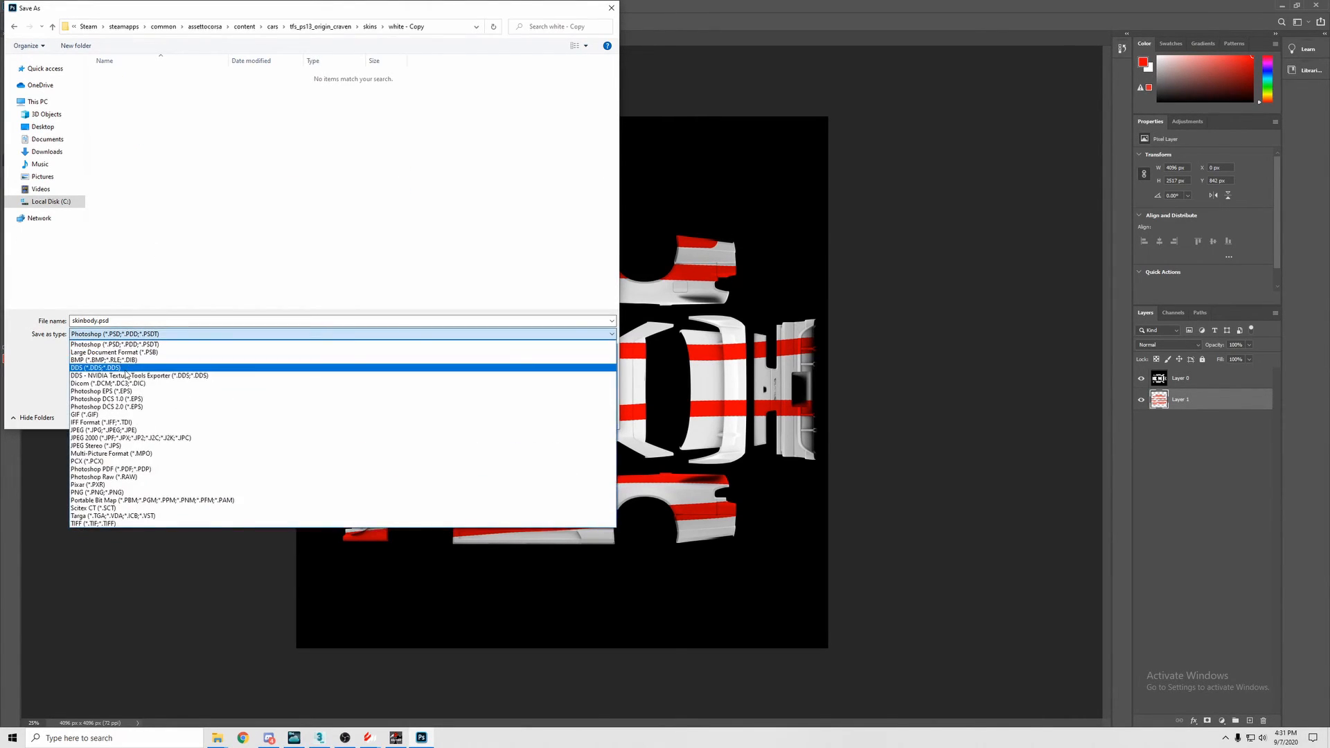
left_click(128, 372)
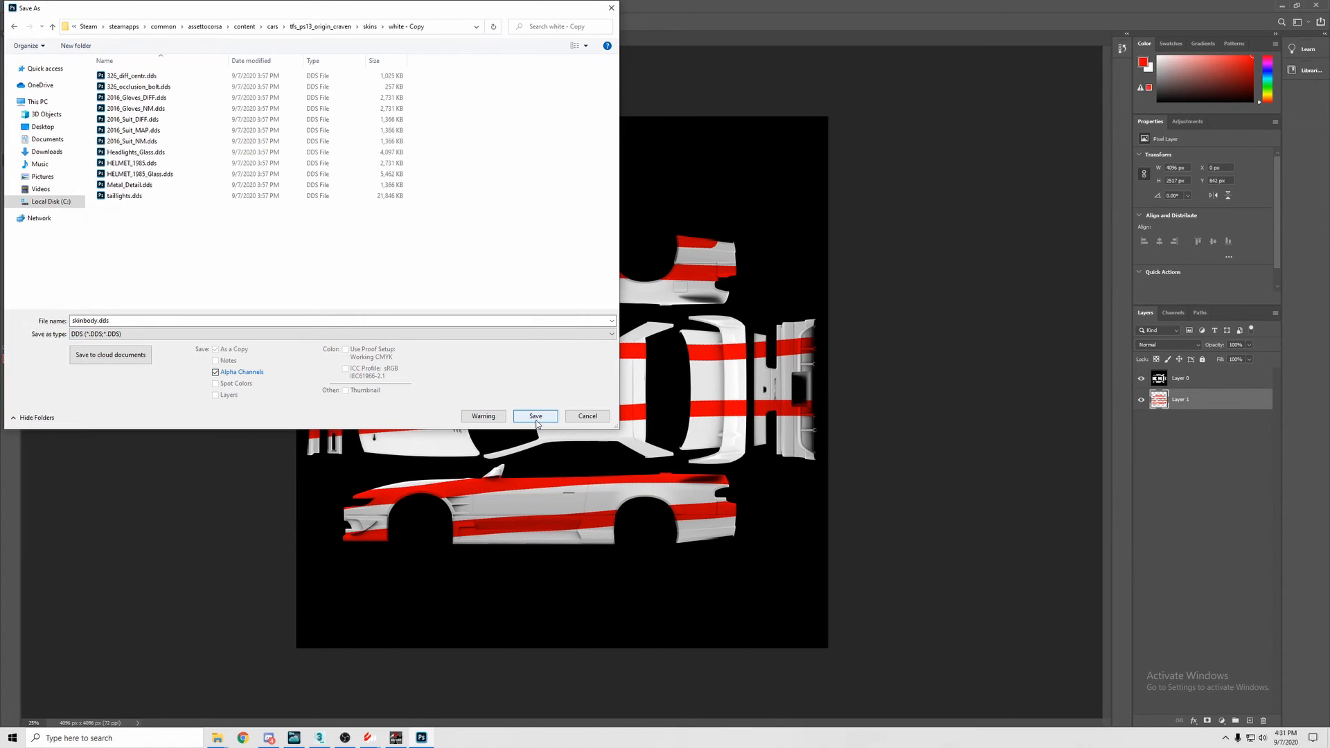
left_click(536, 417)
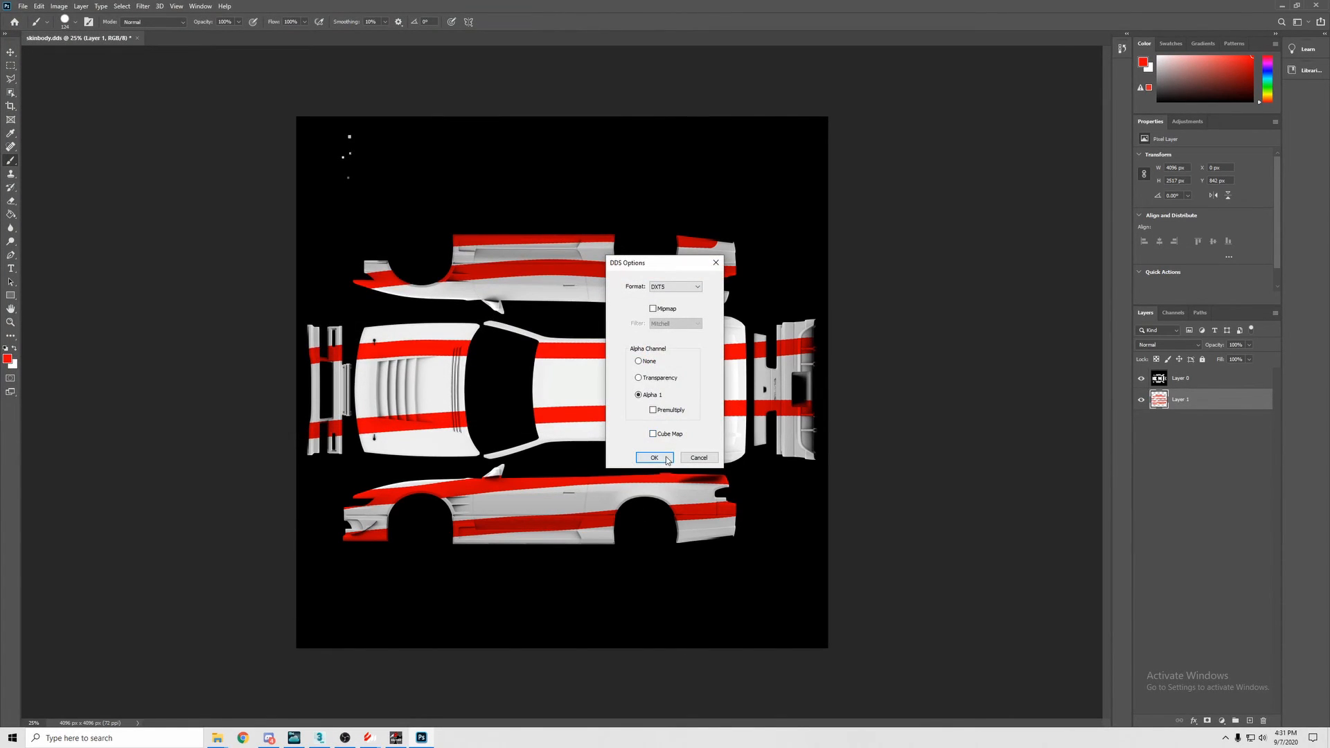
left_click(666, 458)
- Switch to Content Manager, open the PS13 in the 3D showroom and apply the duplicated White skin
mouse_move(392, 739)
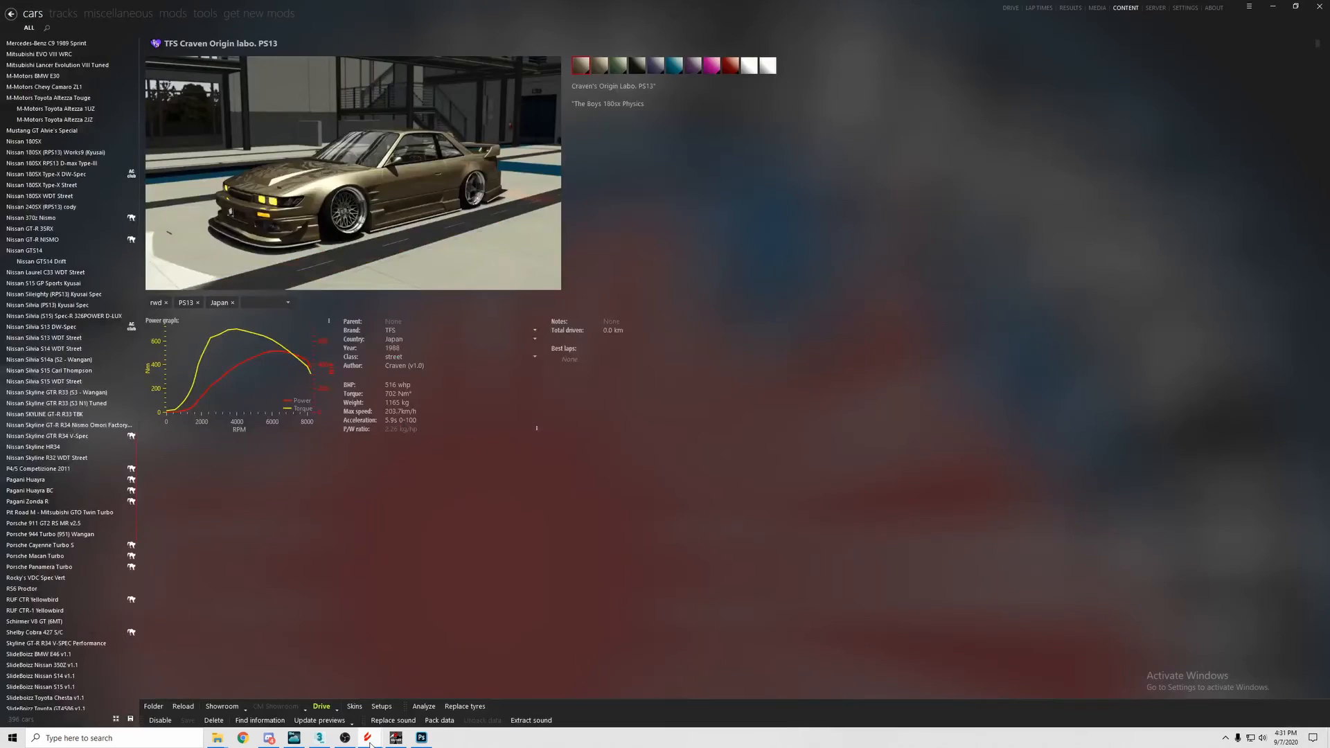
left_click(430, 692)
left_click(1238, 230)
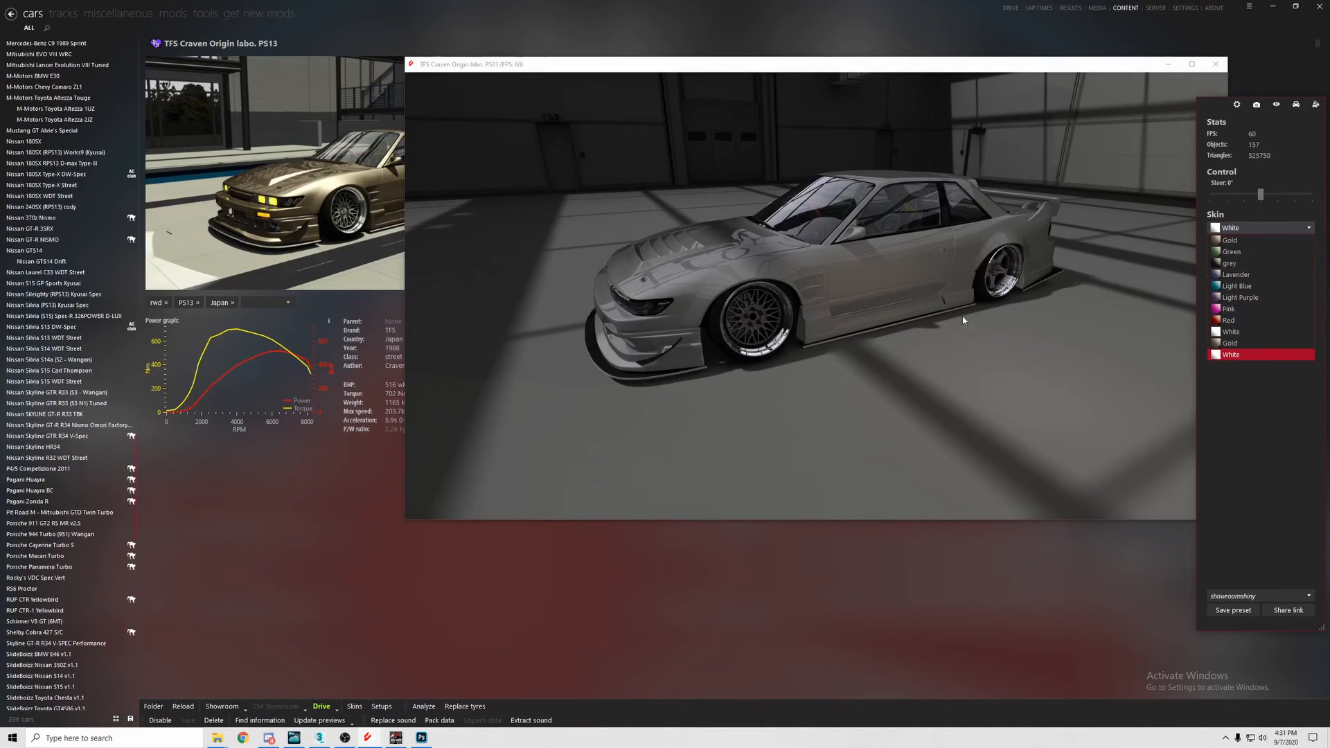
- Maximize the showroom and examine how the red stripes line up across the car's rear and sides
left_click_drag(963, 295, 663, 302)
scroll(658, 299, "up", 3)
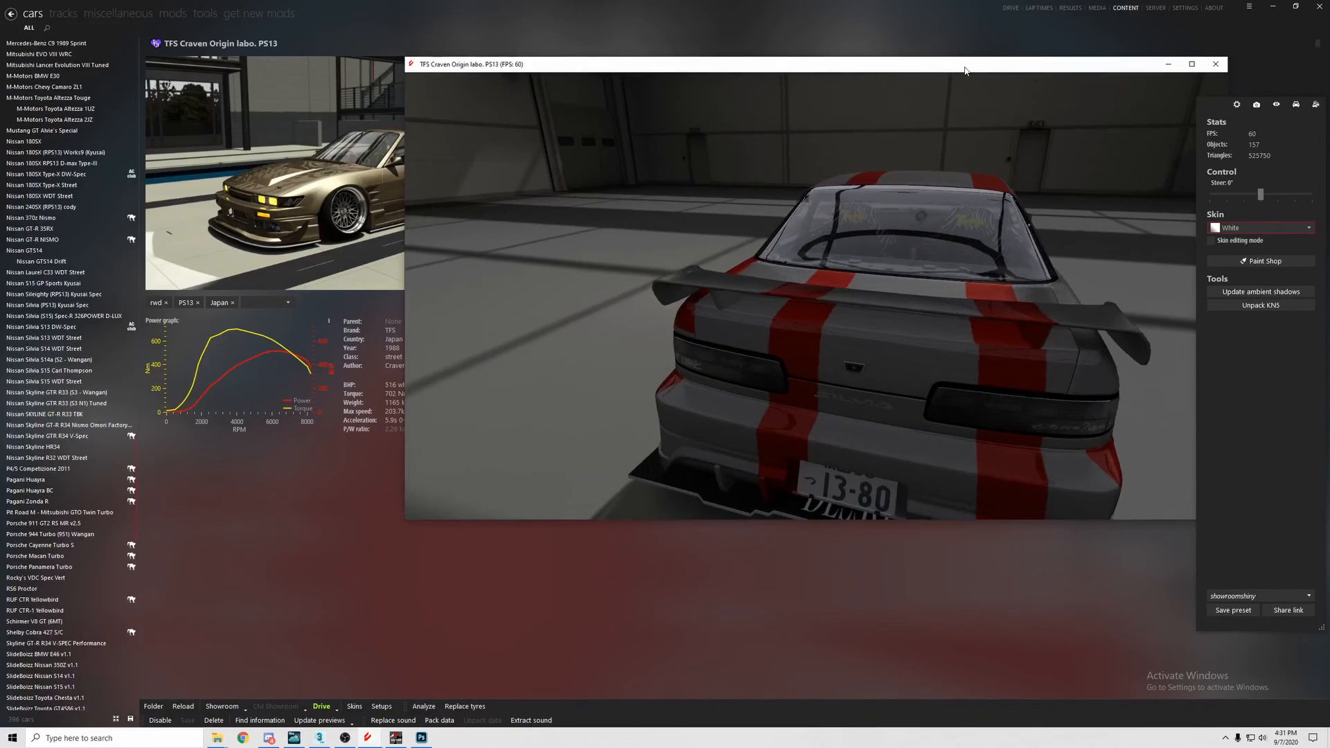
double_click(965, 68)
left_click_drag(858, 273, 464, 214)
scroll(464, 214, "down", 3)
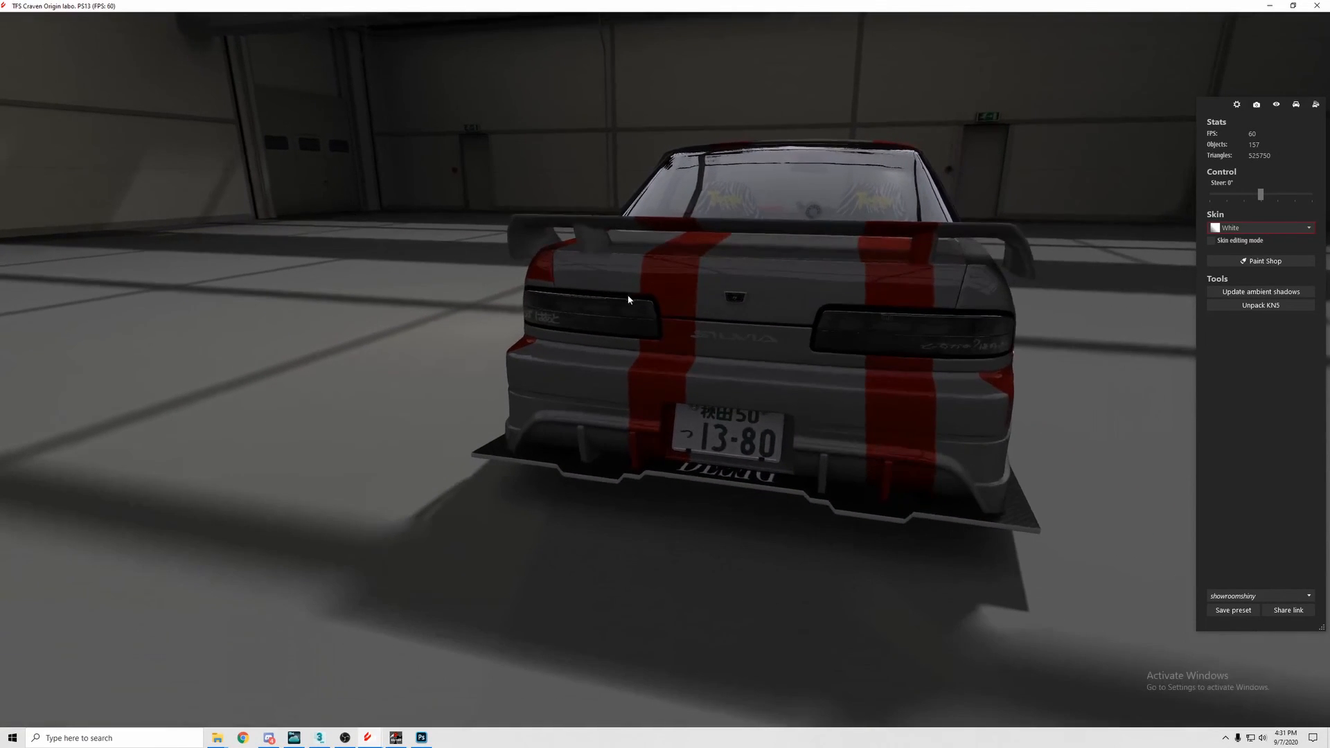
scroll(567, 305, "up", 2)
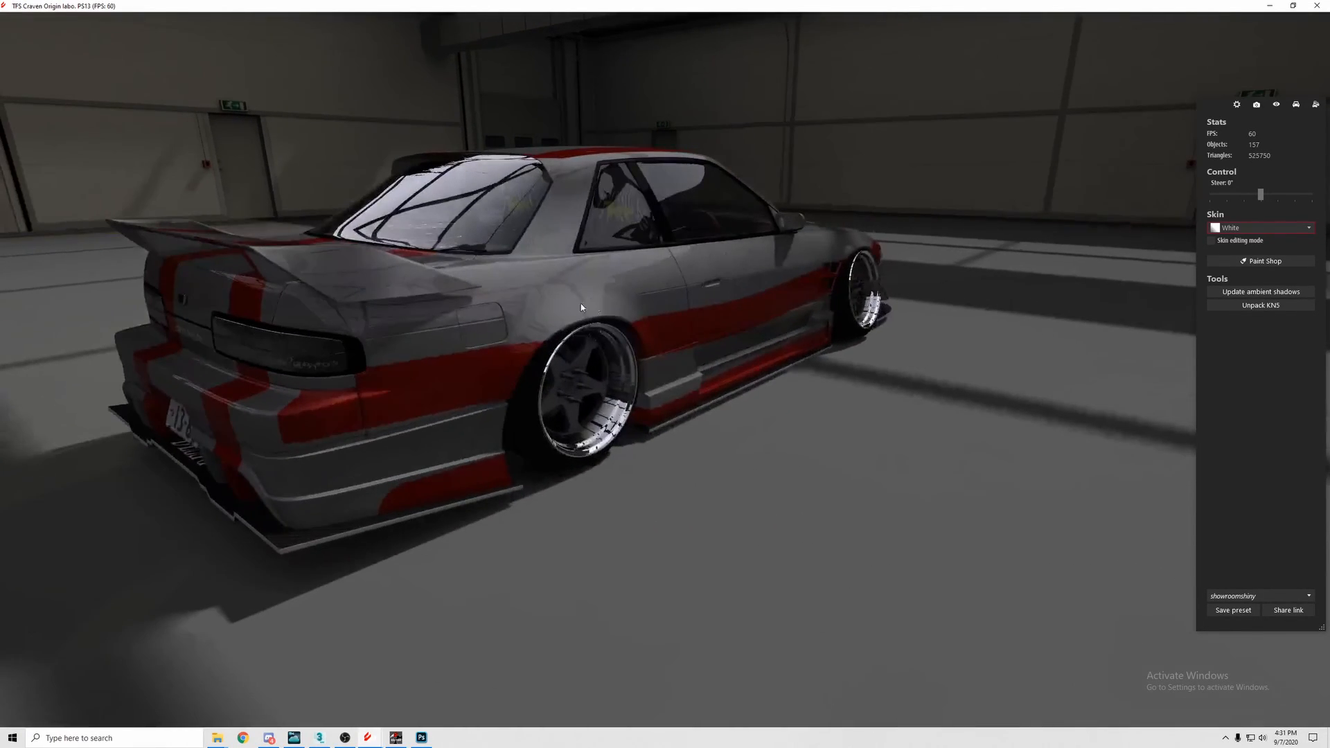